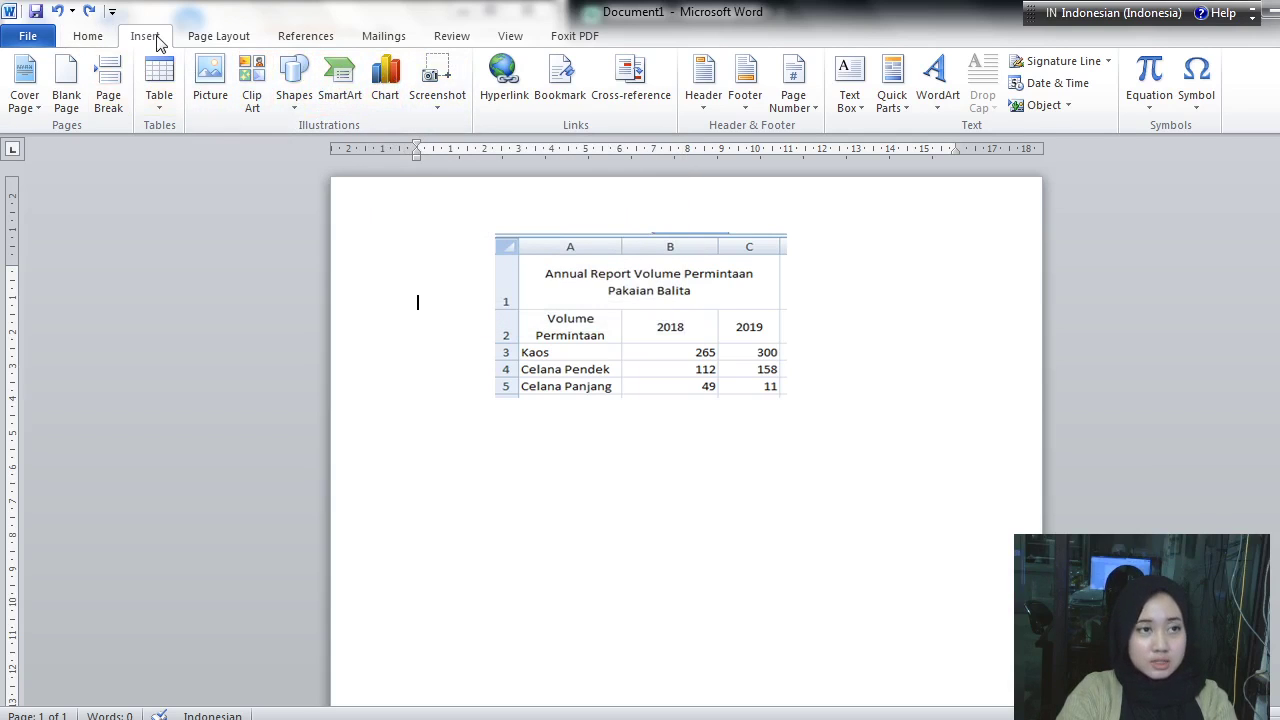
Step: Examine the available shapes and the SmartArt layouts, including several list layouts and the Process and Relationship categories
{"action": "left_click", "coordinate": [297, 106]}
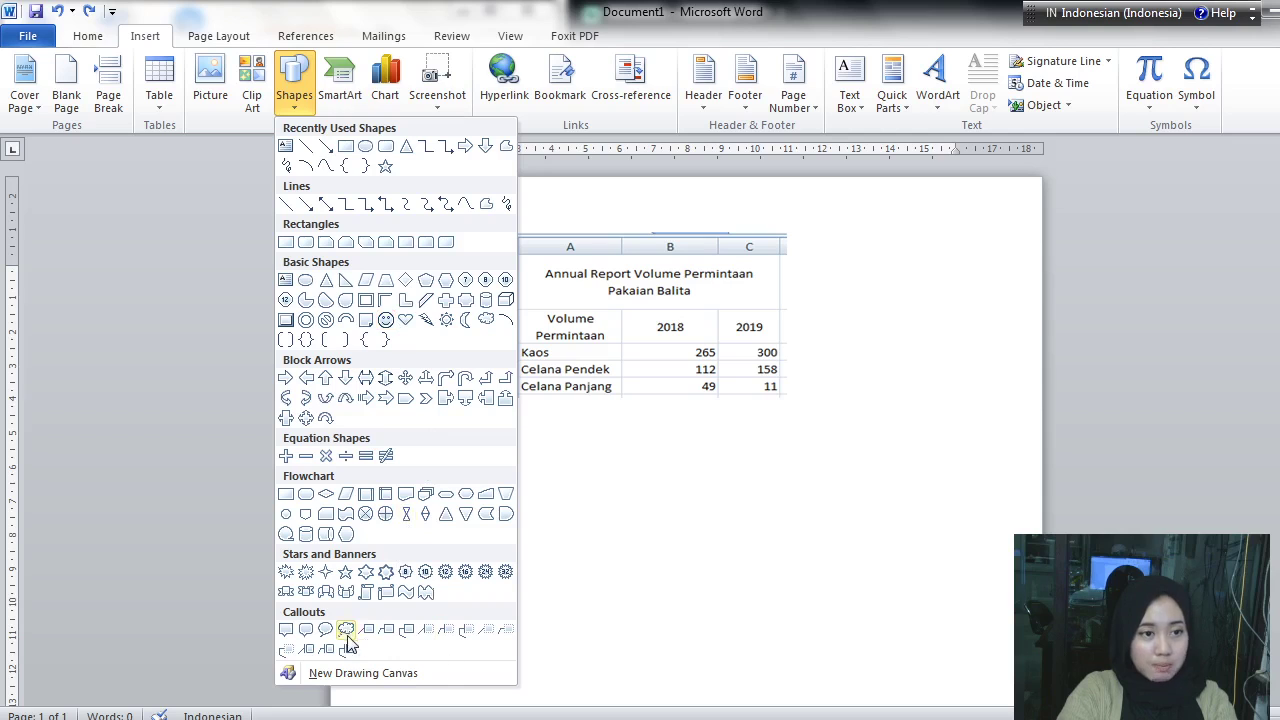
{"action": "left_click", "coordinate": [338, 92]}
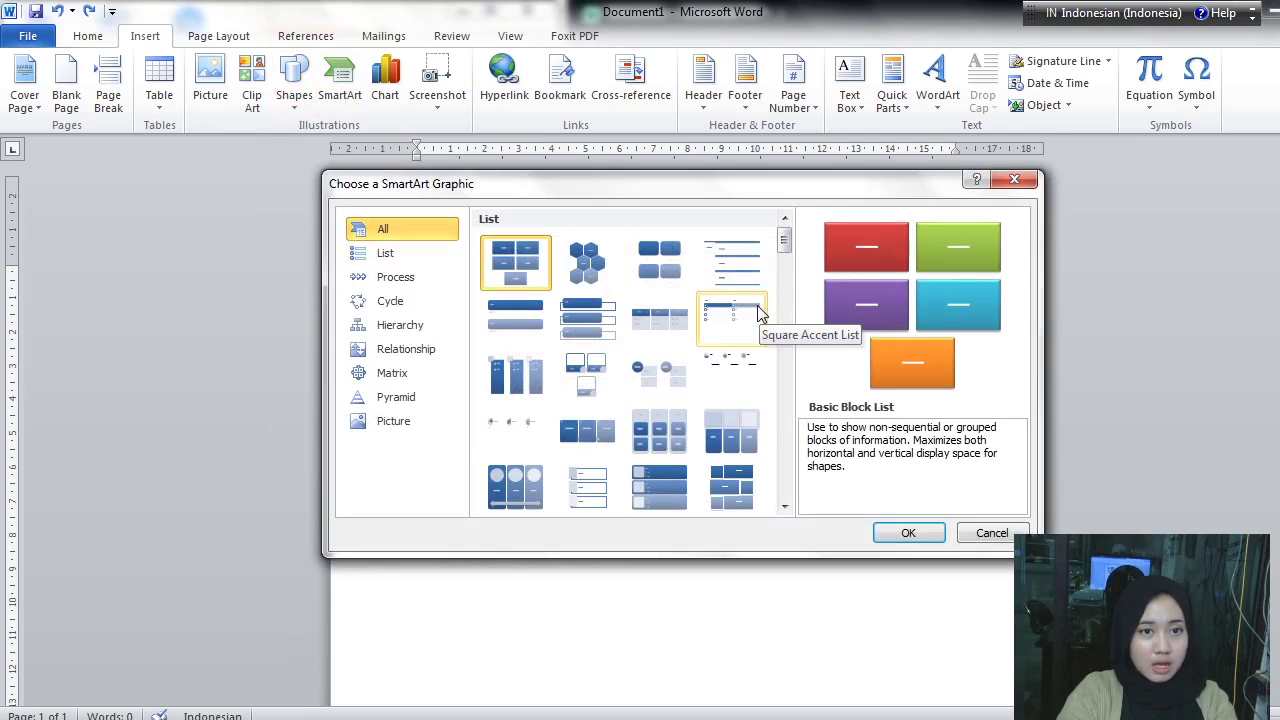
{"action": "left_click", "coordinate": [592, 278]}
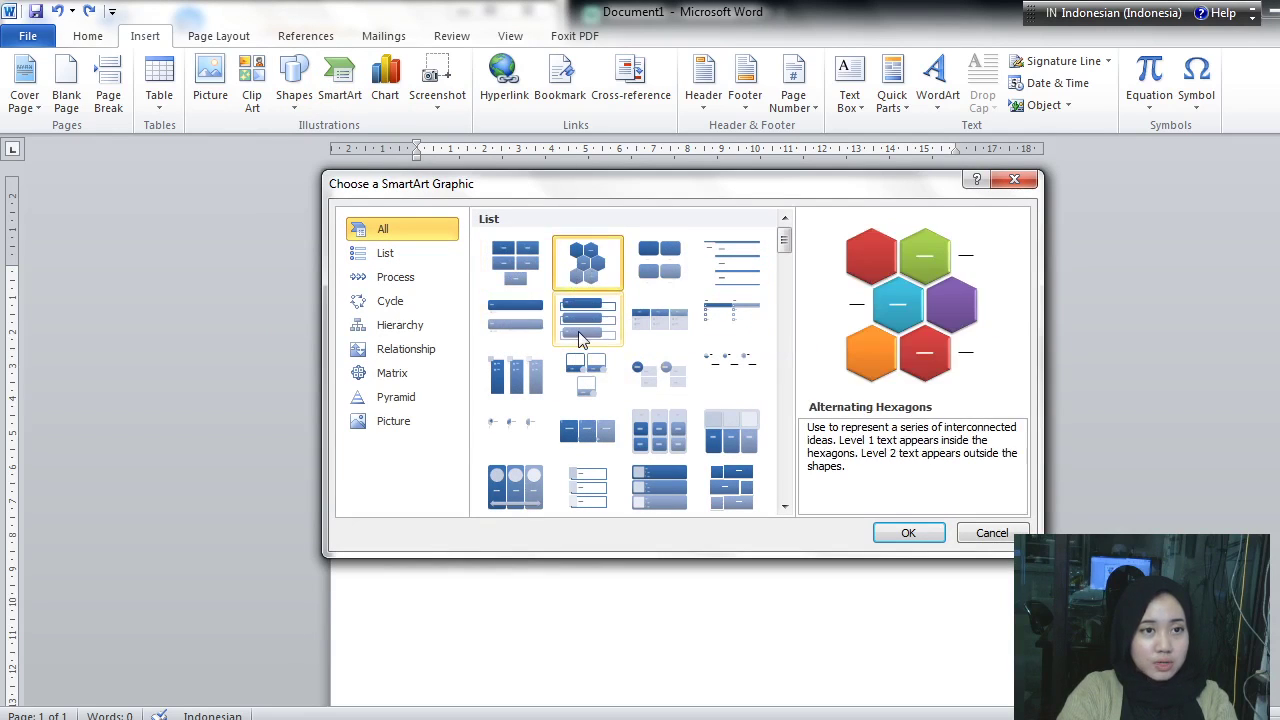
{"action": "left_click", "coordinate": [650, 275]}
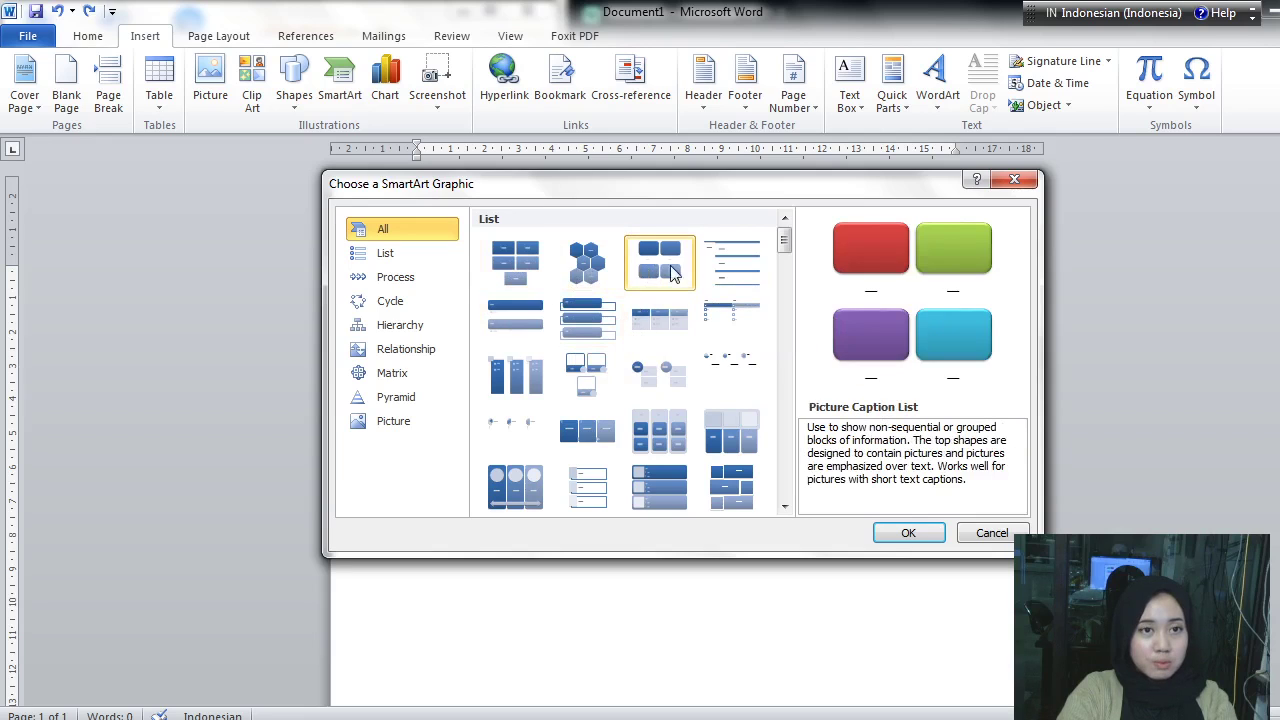
{"action": "left_click", "coordinate": [728, 275]}
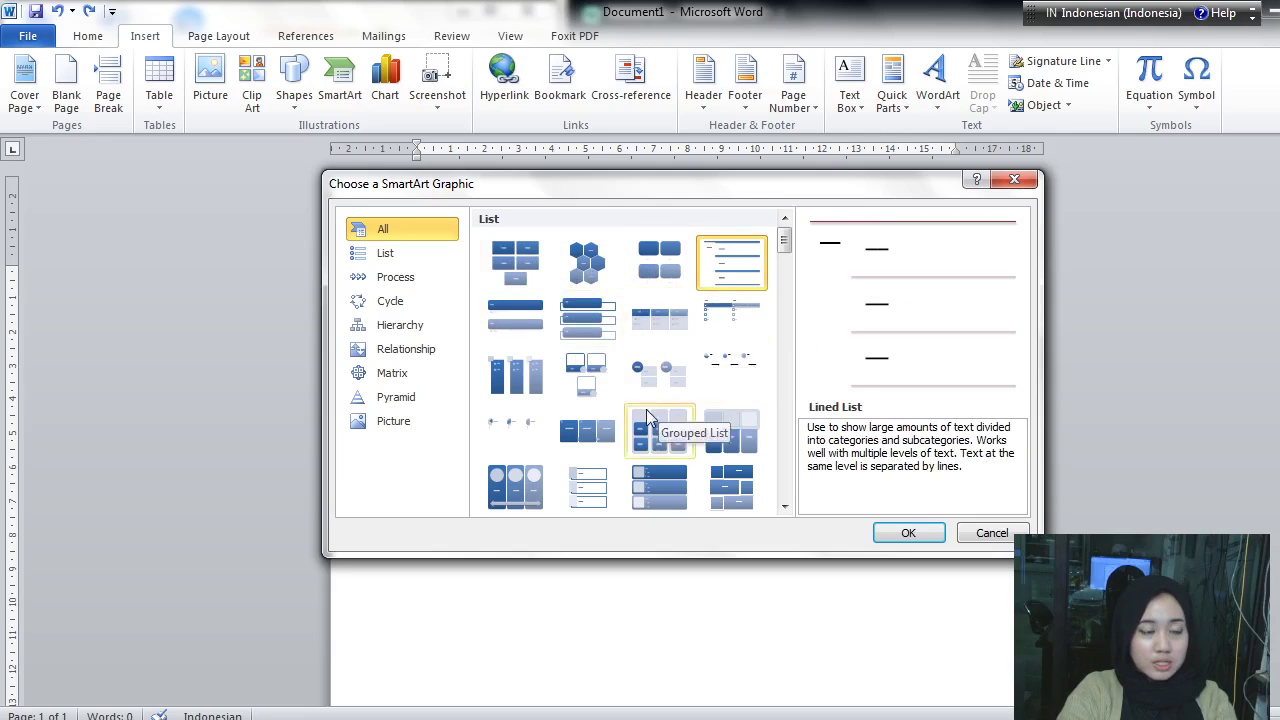
{"action": "left_click", "coordinate": [515, 375]}
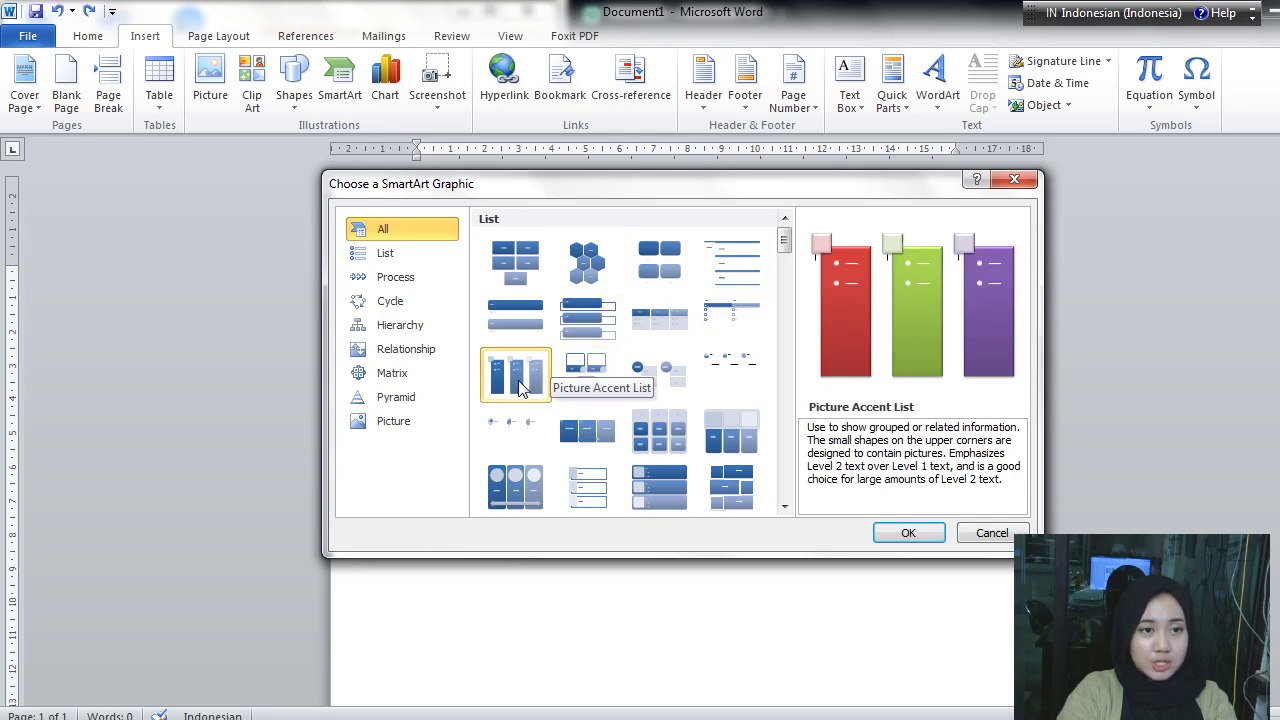
{"action": "left_click", "coordinate": [394, 285]}
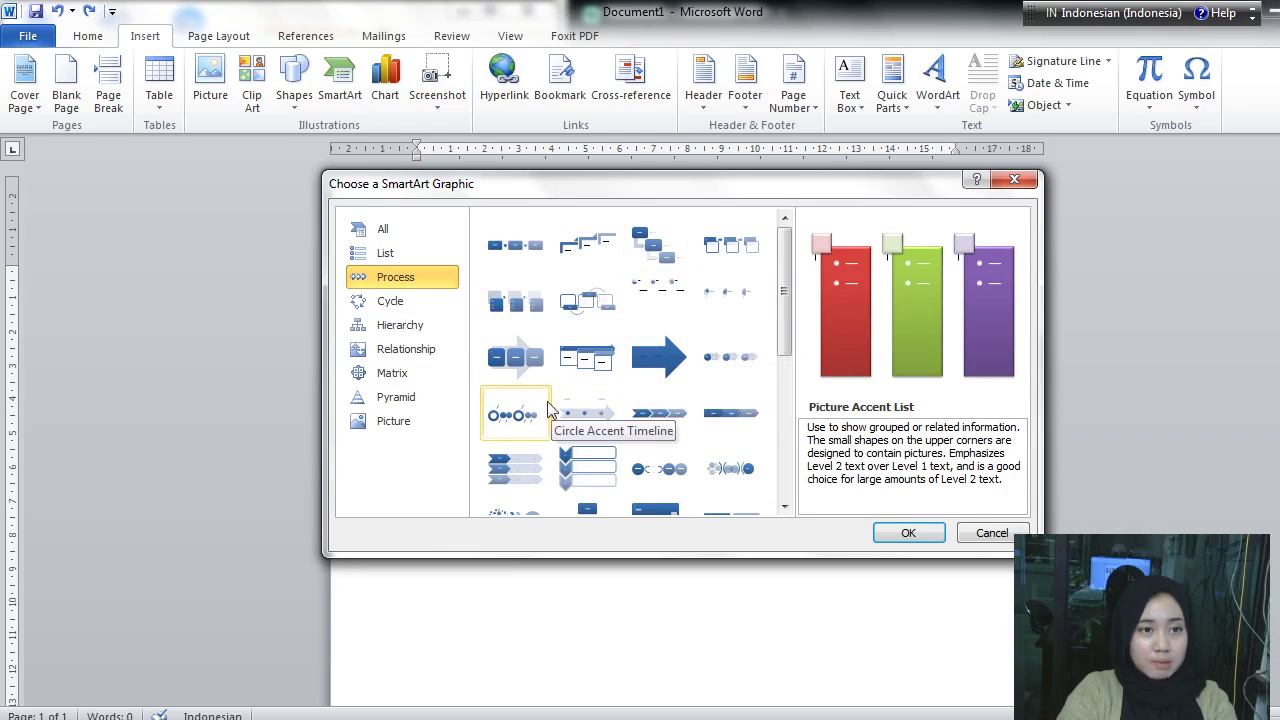
{"action": "scroll", "coordinate": [629, 437], "scroll_direction": "down", "scroll_amount": 5}
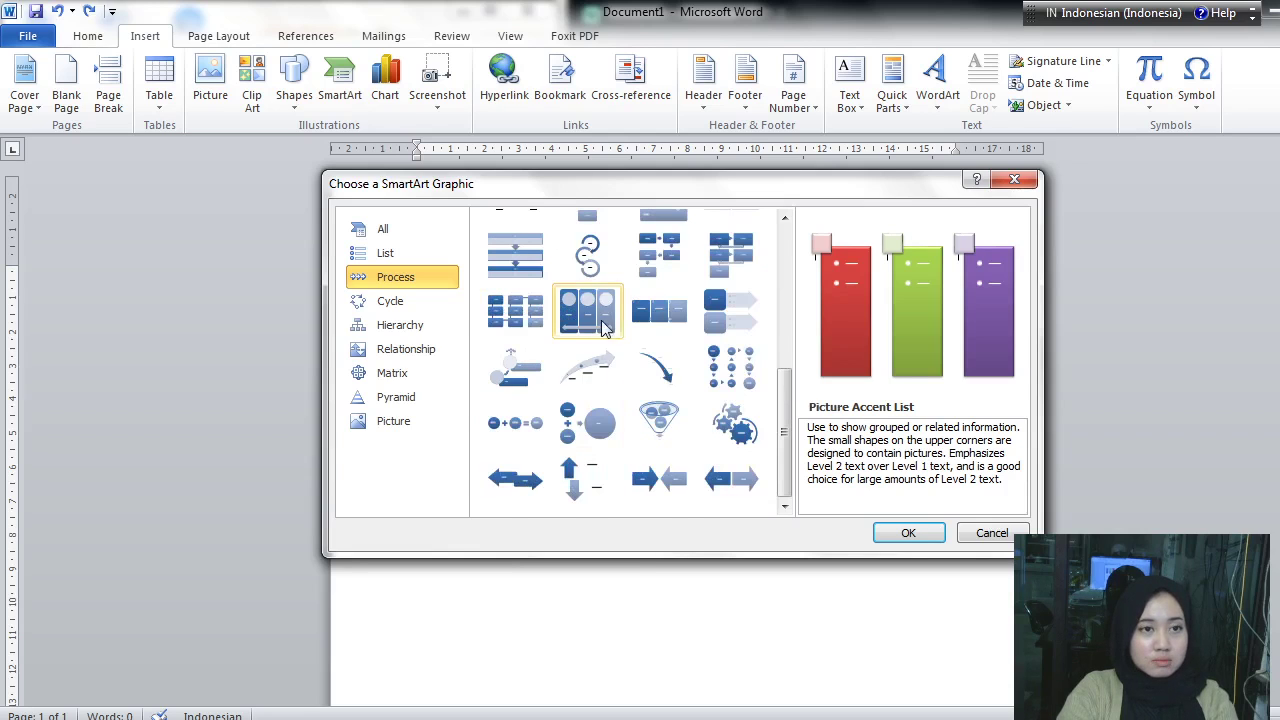
{"action": "scroll", "coordinate": [604, 329], "scroll_direction": "up", "scroll_amount": 3}
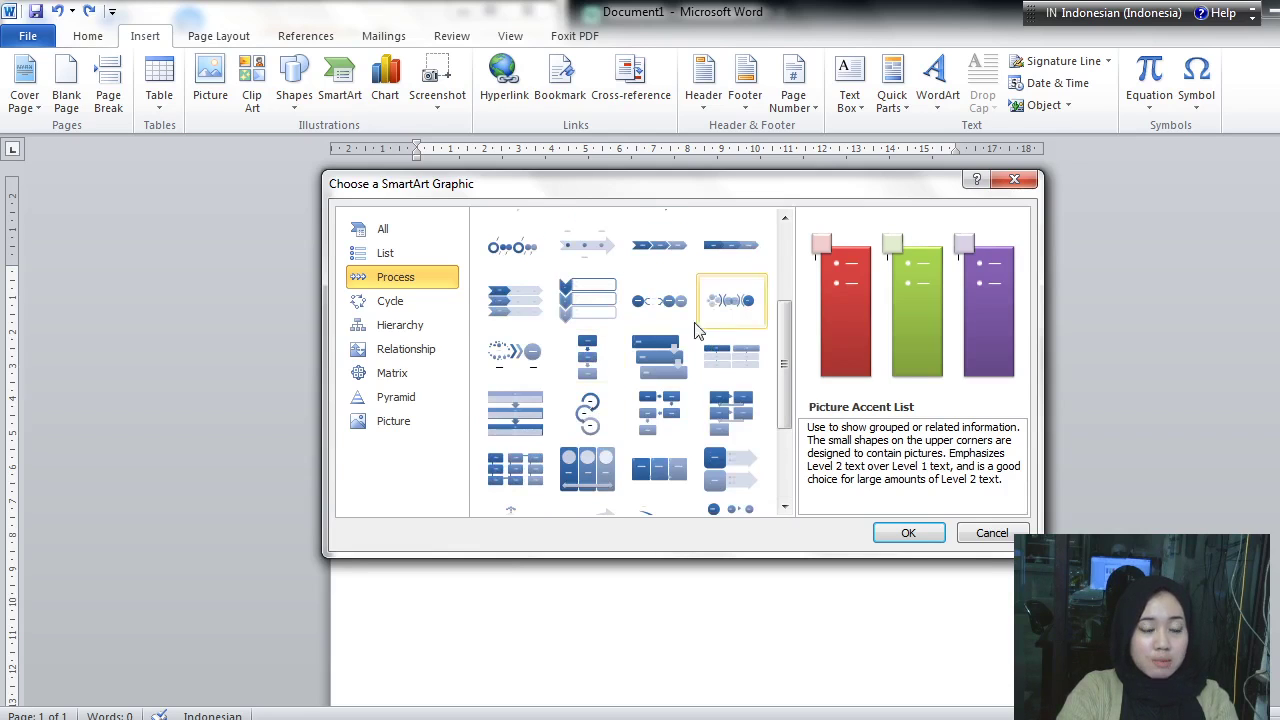
{"action": "left_click", "coordinate": [397, 357]}
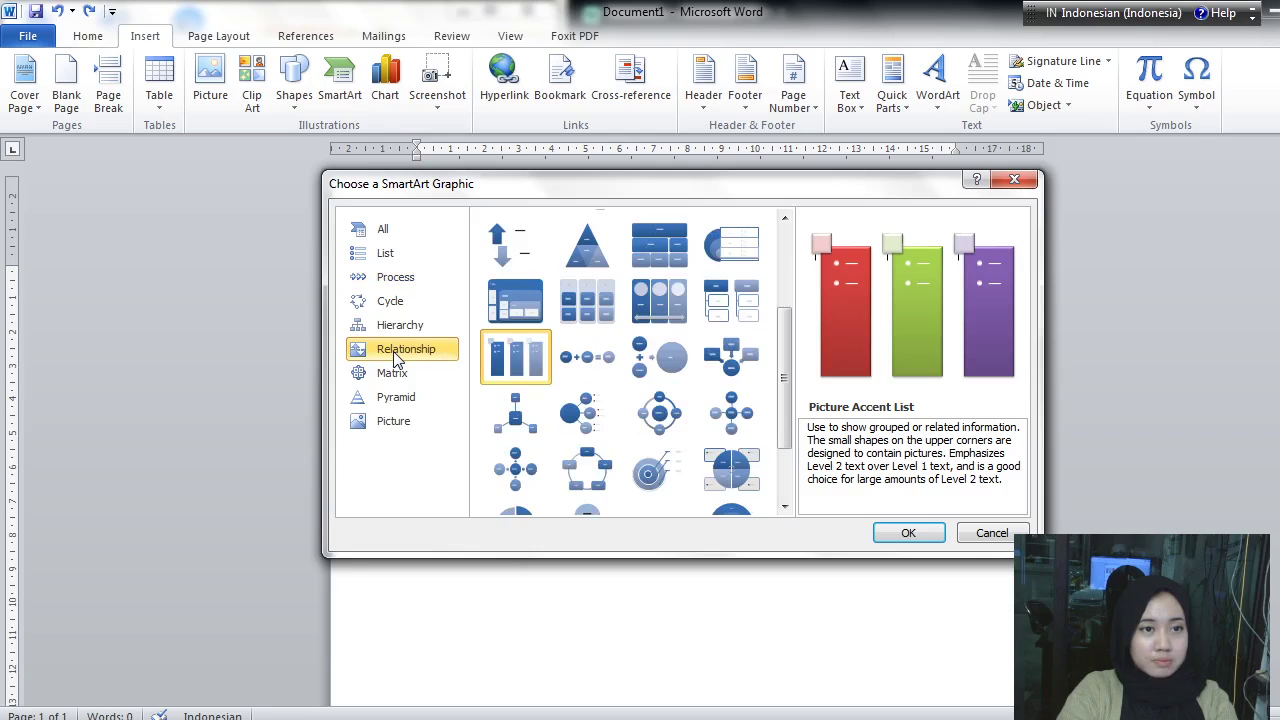
{"action": "scroll", "coordinate": [686, 420], "scroll_direction": "down", "scroll_amount": 2}
{"action": "scroll", "coordinate": [686, 420], "scroll_direction": "up", "scroll_amount": 5}
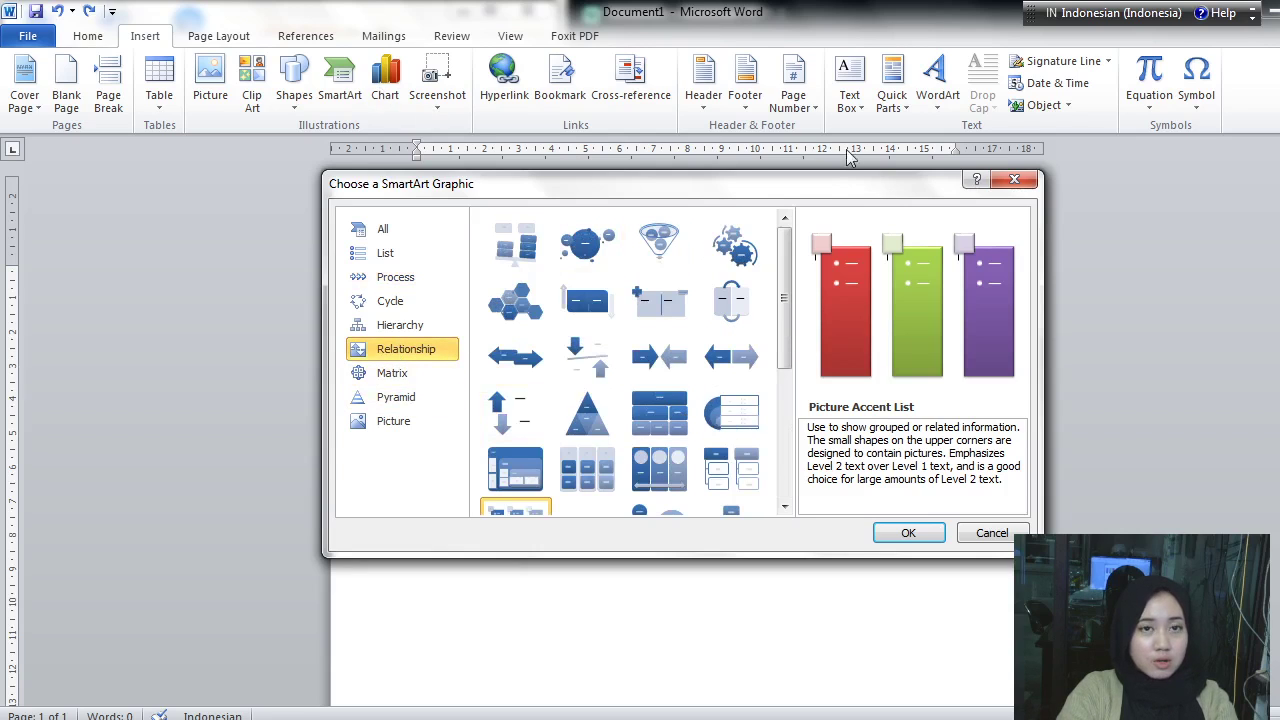
{"action": "left_click", "coordinate": [1014, 179]}
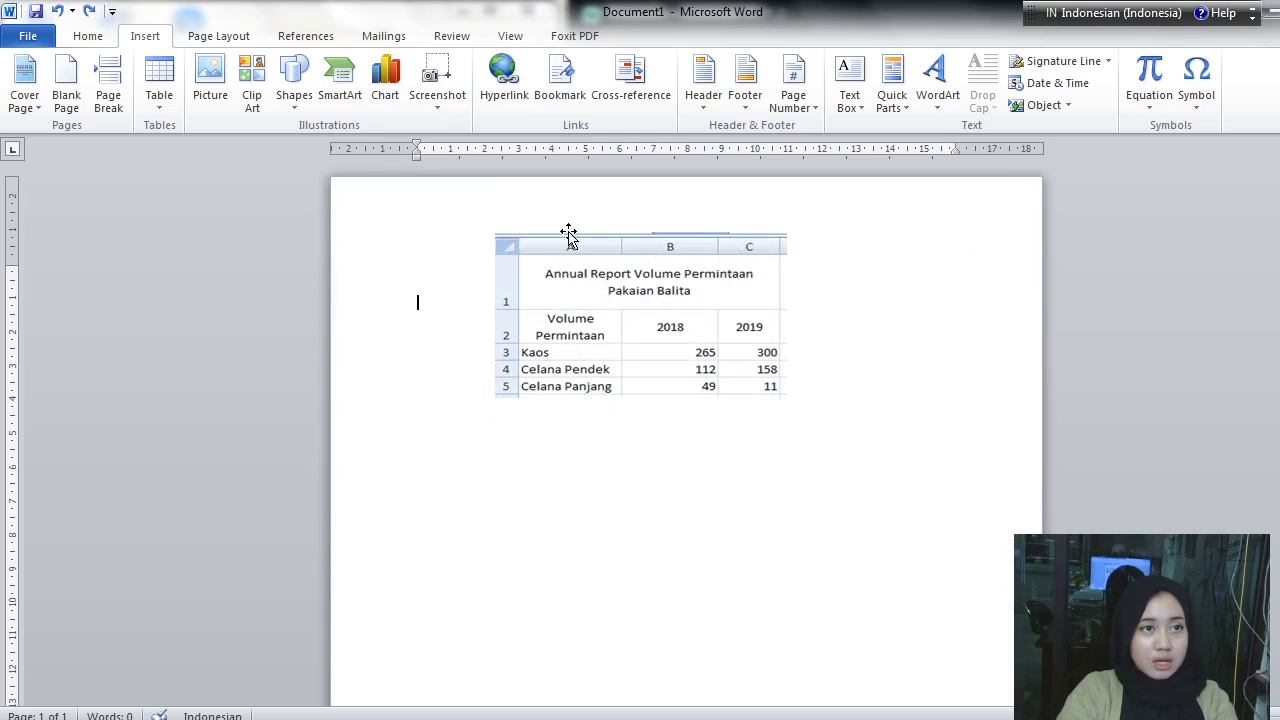
Step: Examine the available Column, Line, Pie and Bar chart types without inserting a chart
{"action": "left_click", "coordinate": [381, 105]}
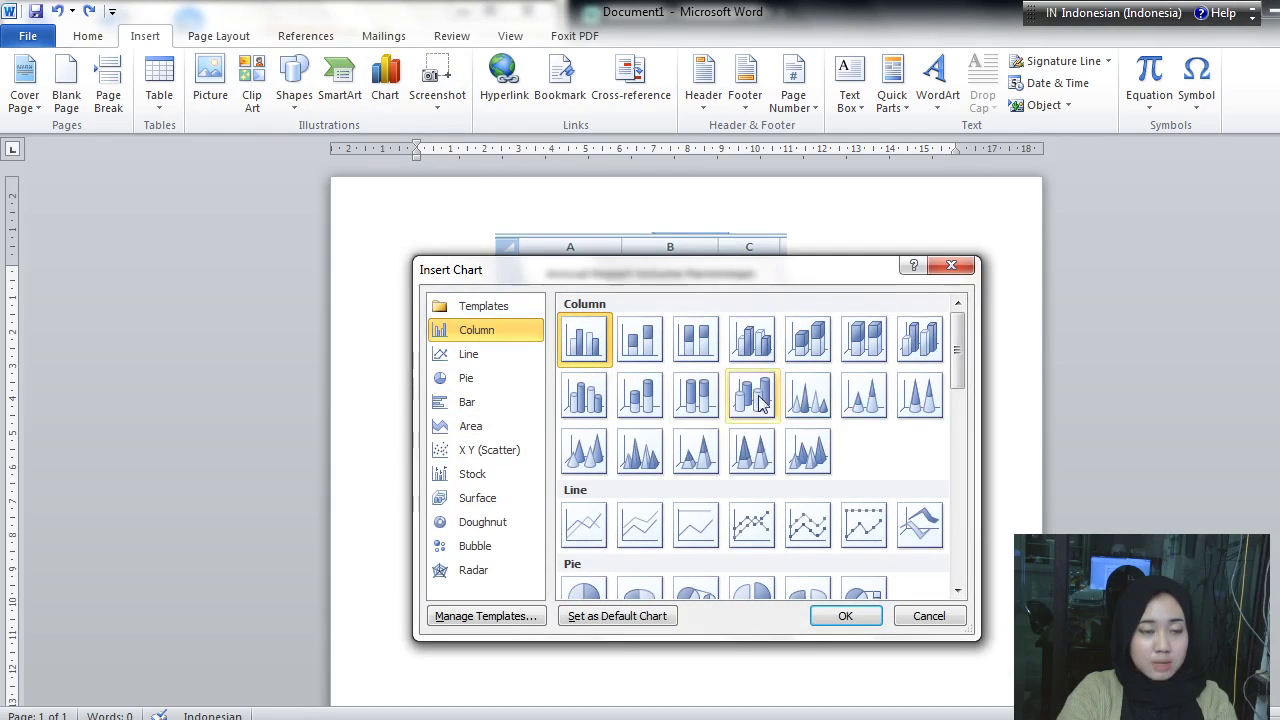
{"action": "left_click", "coordinate": [477, 356]}
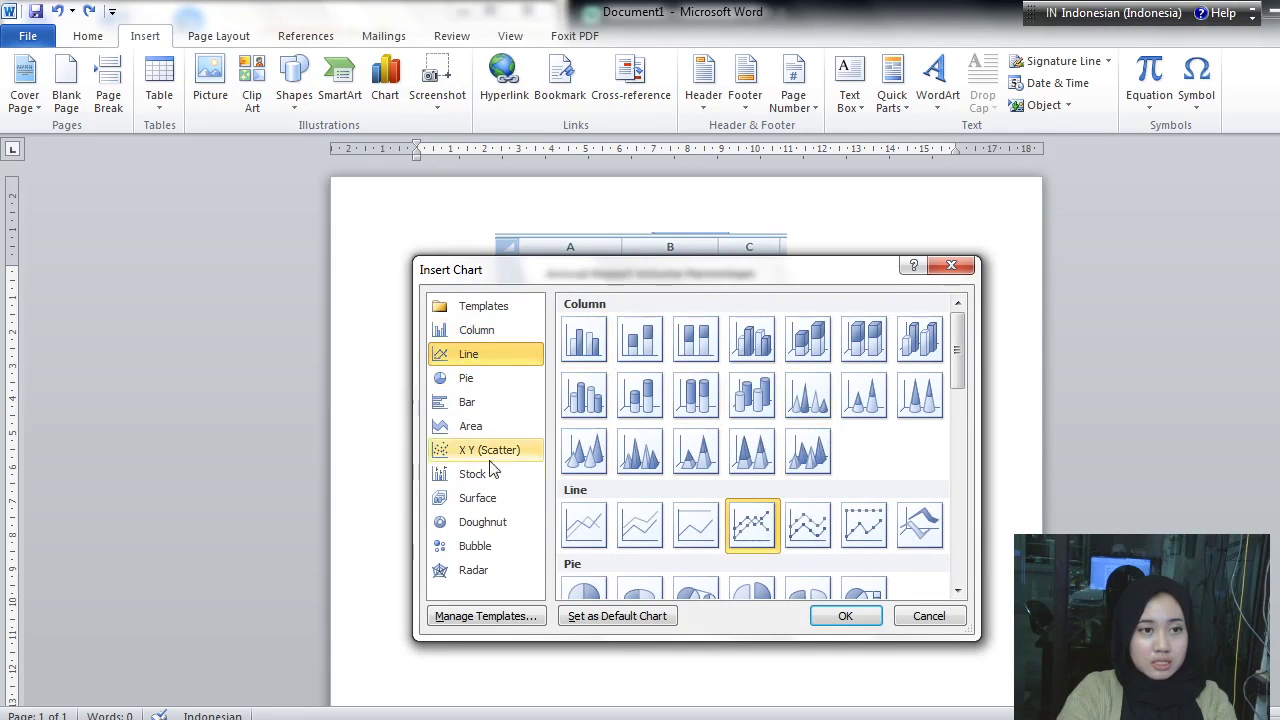
{"action": "left_click", "coordinate": [466, 379]}
{"action": "scroll", "coordinate": [720, 520], "scroll_direction": "down", "scroll_amount": 3}
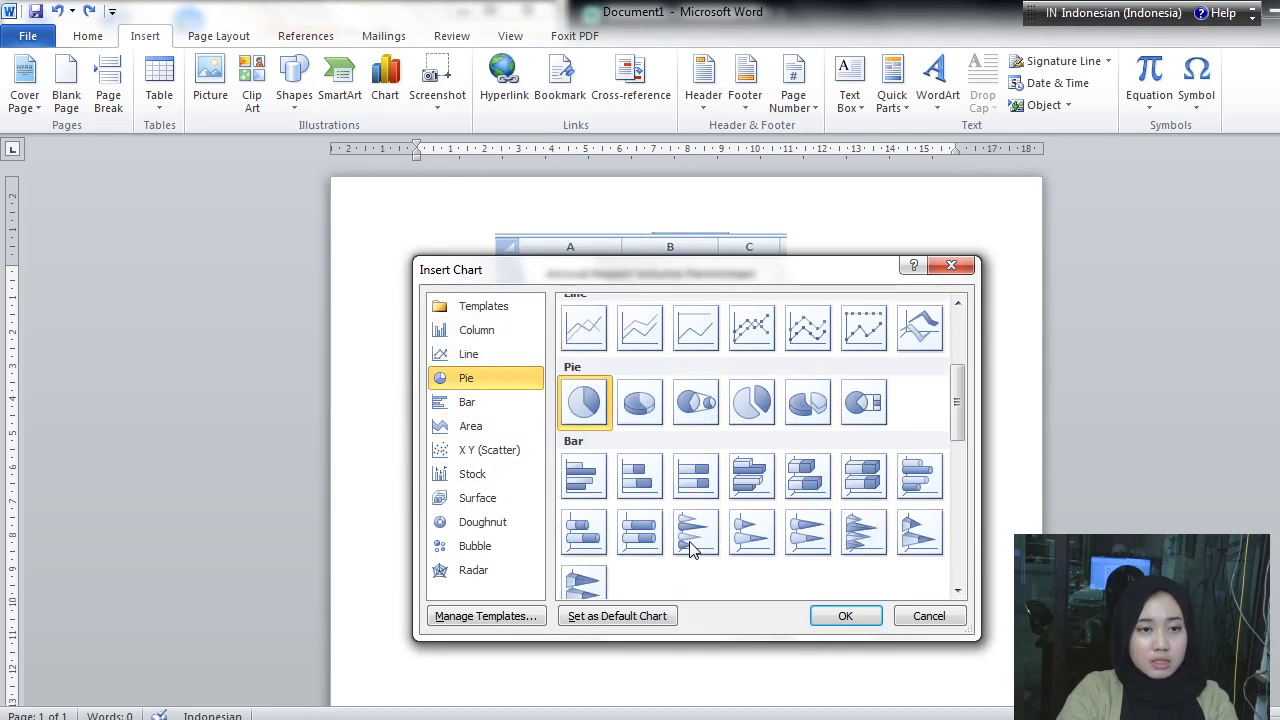
{"action": "left_click", "coordinate": [477, 403]}
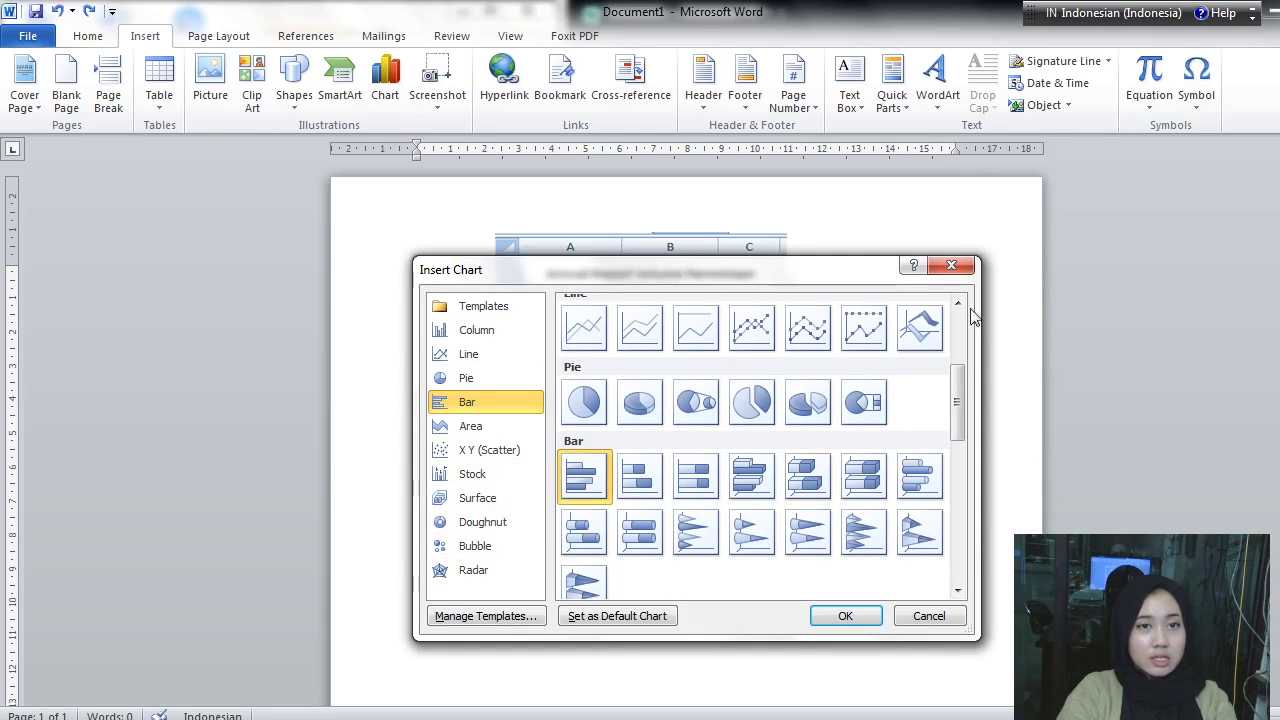
{"action": "left_click", "coordinate": [952, 268]}
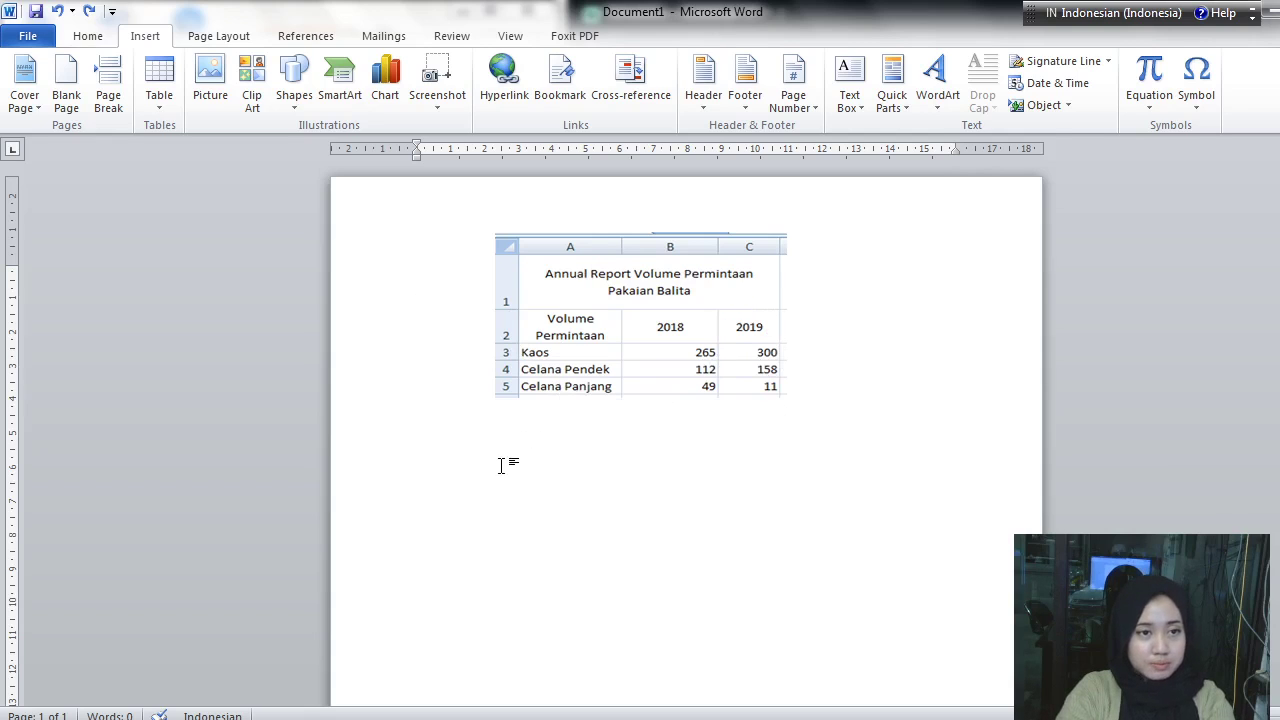
Step: Insert a Clustered Column chart into the blank area of the document below the table picture
{"action": "double_click", "coordinate": [484, 505]}
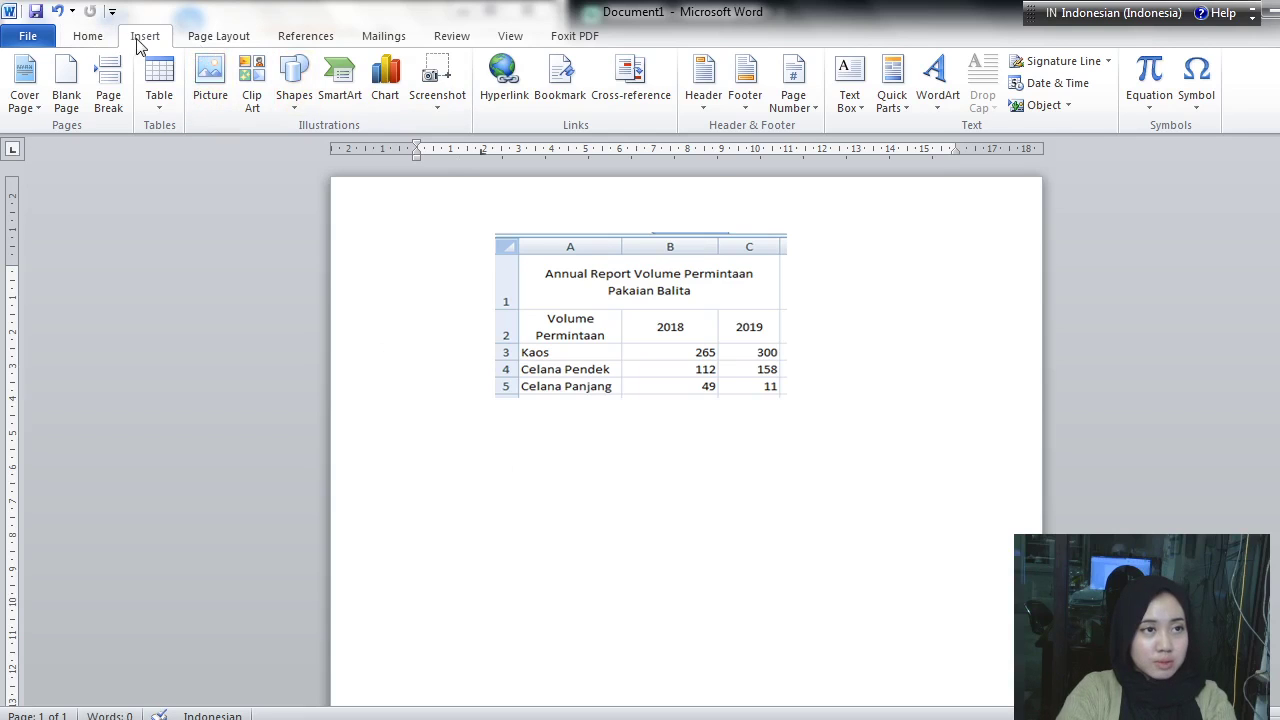
{"action": "left_click", "coordinate": [381, 105]}
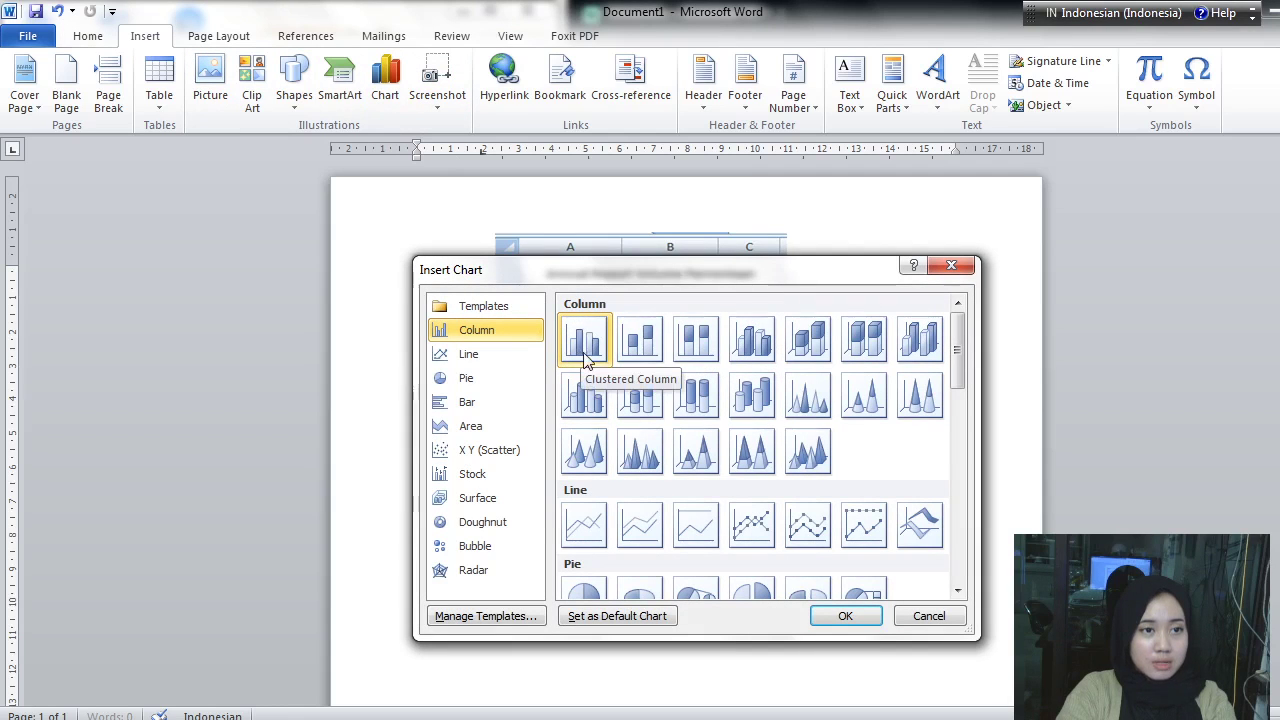
{"action": "left_click", "coordinate": [849, 616]}
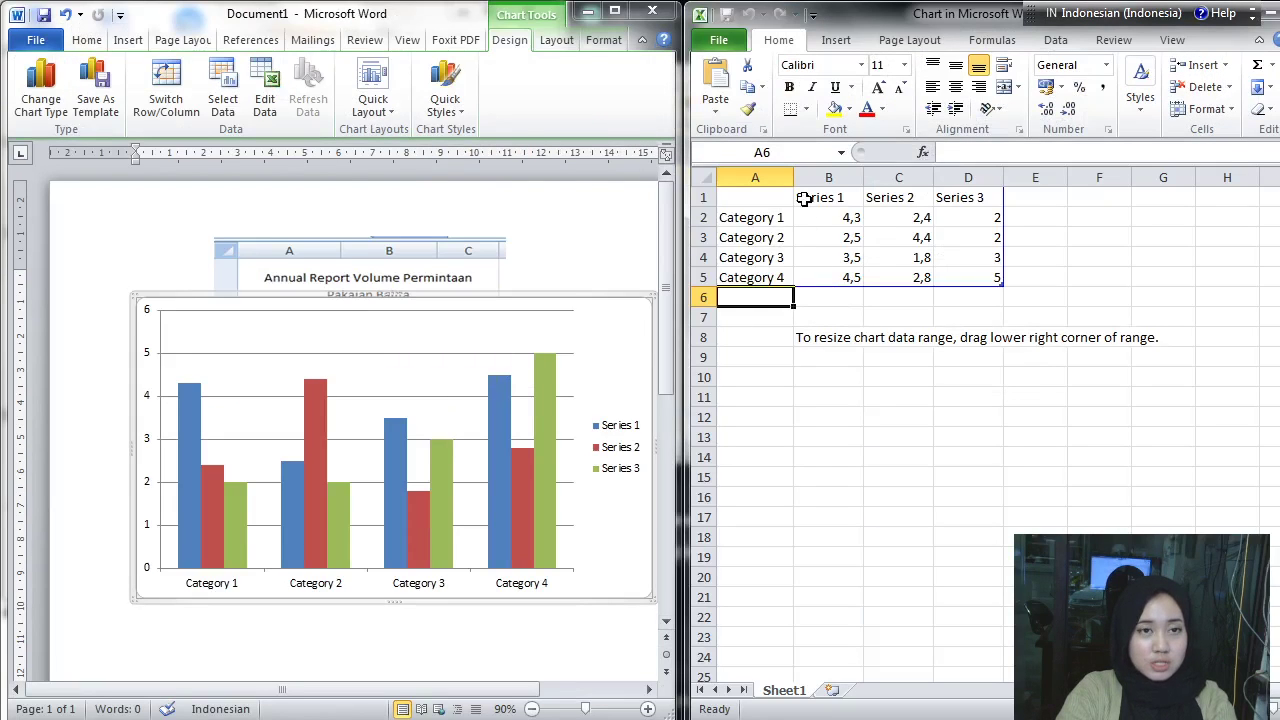
Step: Try to move the chart down so it no longer covers the table picture
{"action": "left_click", "coordinate": [532, 709]}
{"action": "left_click", "coordinate": [333, 411]}
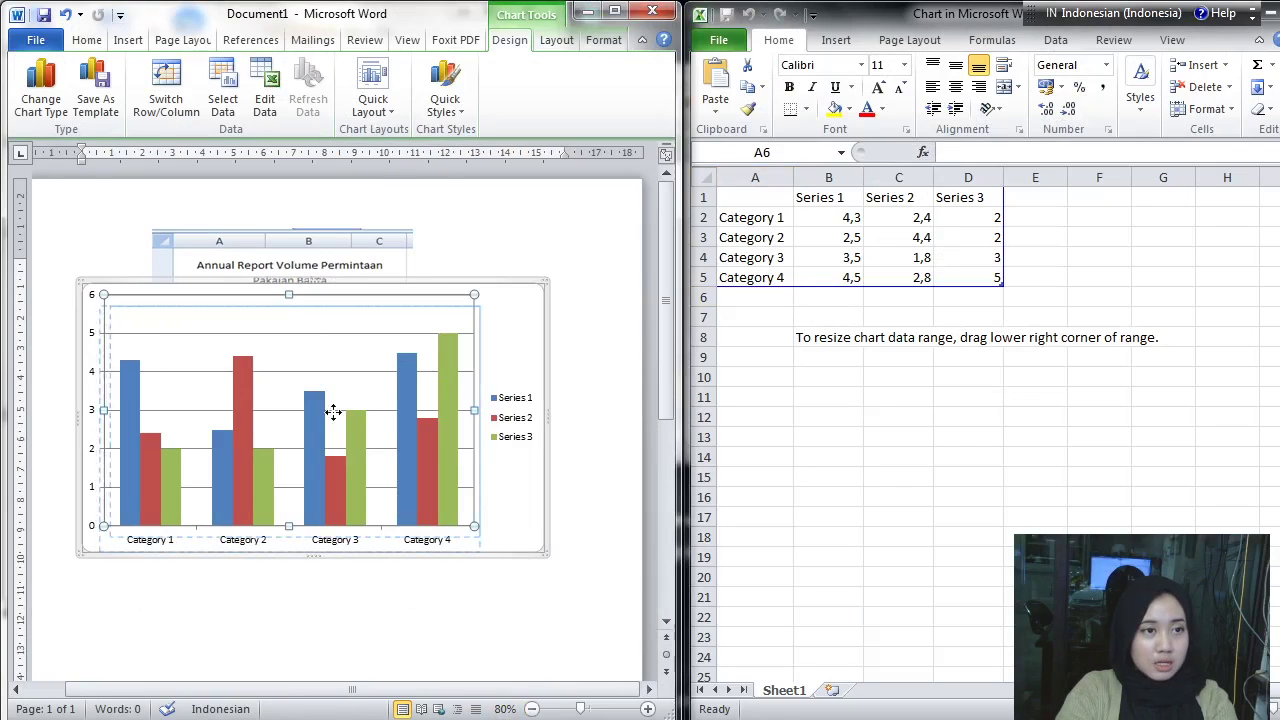
{"action": "left_click_drag", "start_coordinate": [333, 411], "coordinate": [371, 495]}
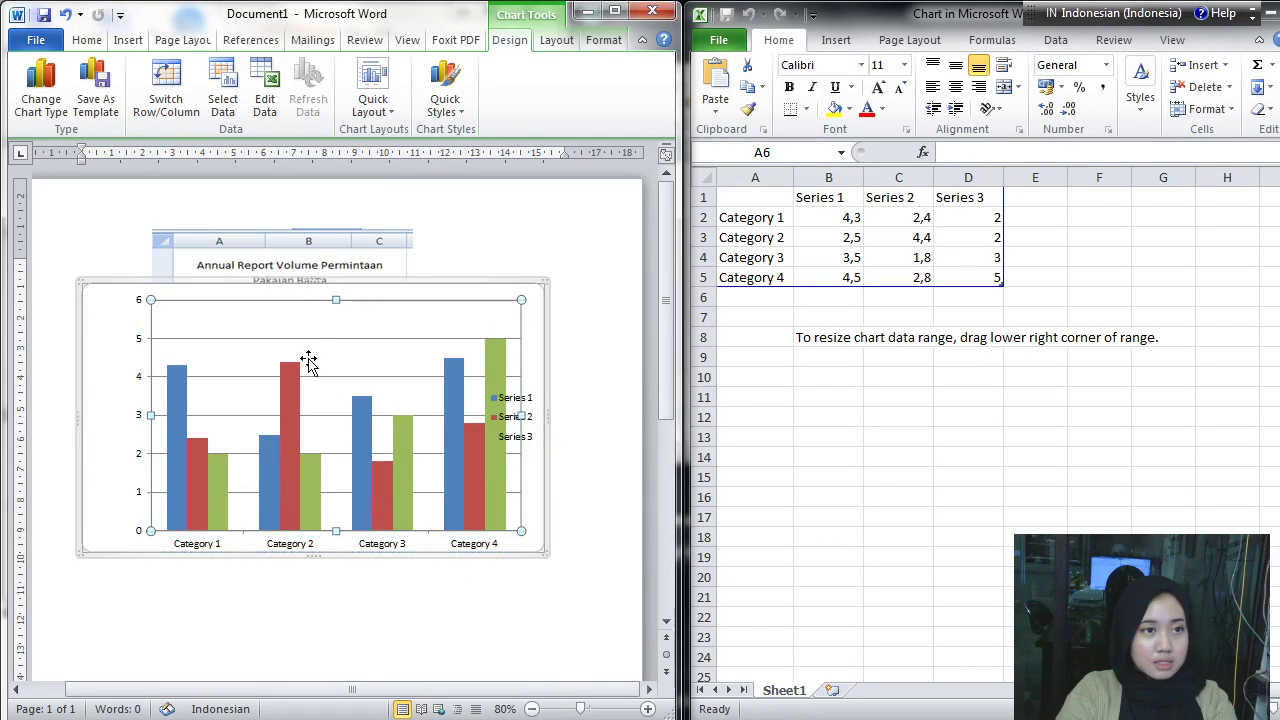
{"action": "left_click_drag", "start_coordinate": [303, 290], "coordinate": [312, 545]}
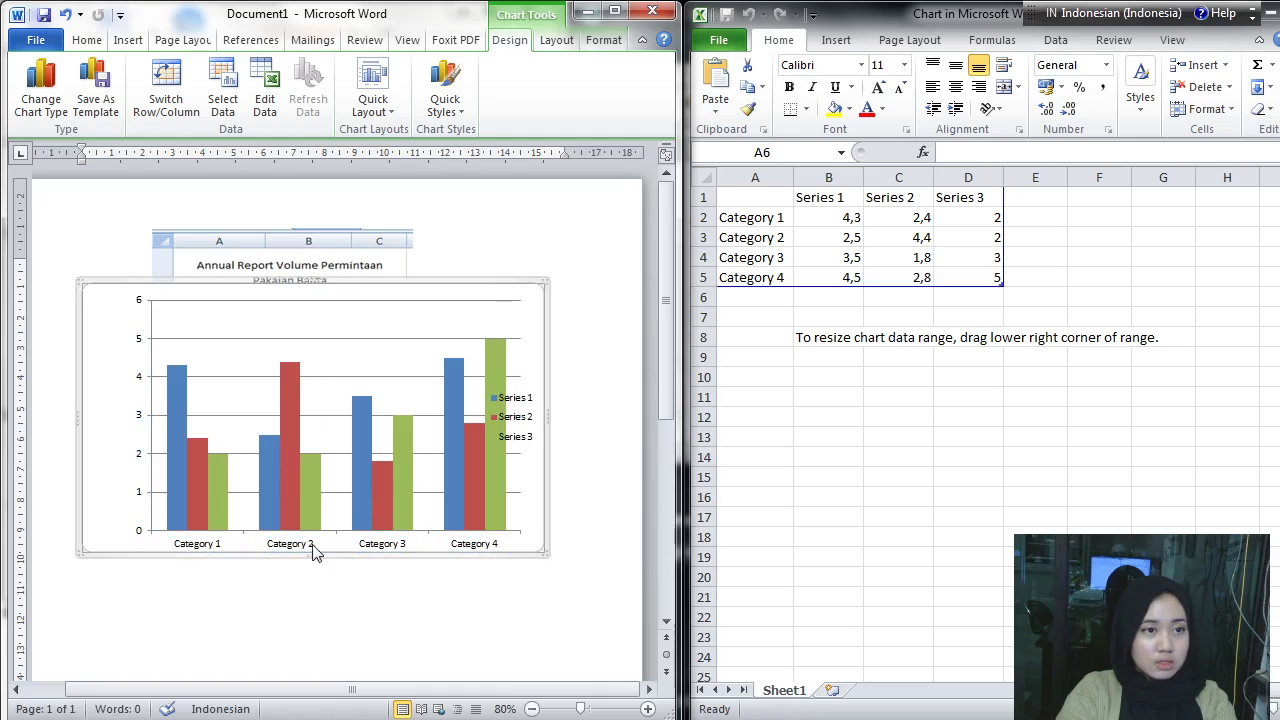
Step: Set the text wrapping of the whole chart to In Front of Text
{"action": "left_click", "coordinate": [75, 283]}
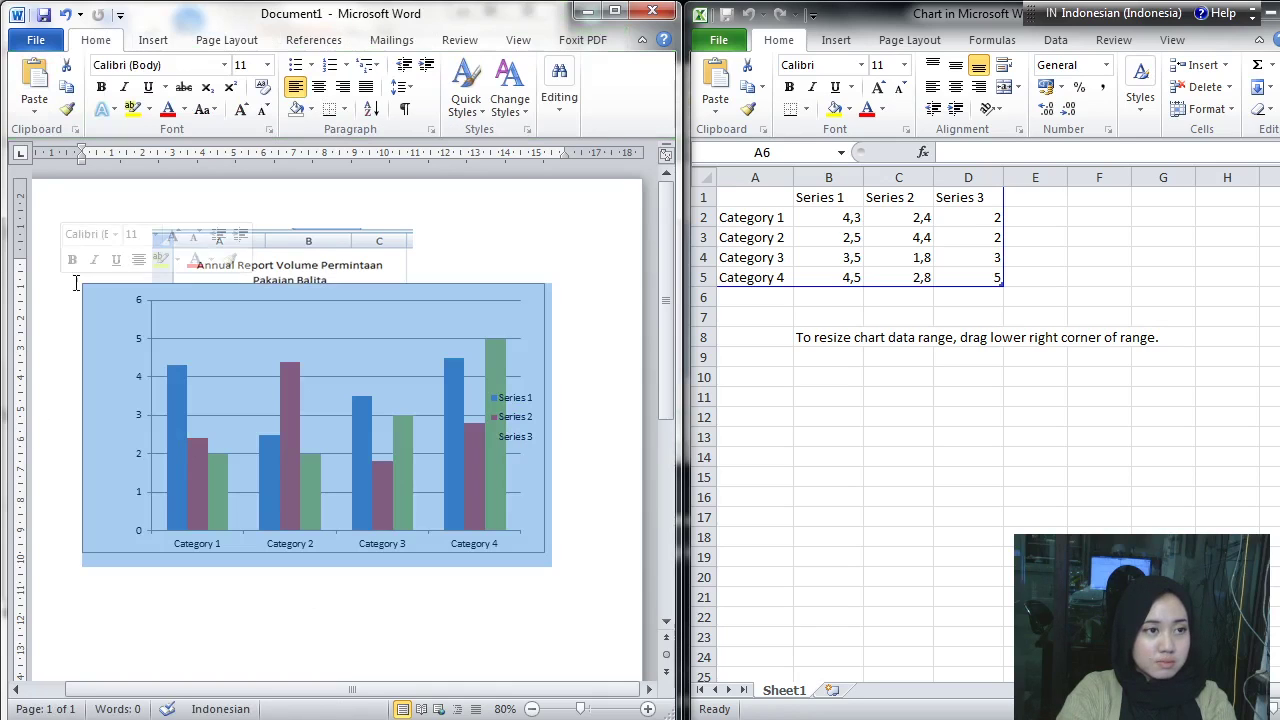
{"action": "left_click", "coordinate": [73, 292]}
{"action": "right_click", "coordinate": [87, 285]}
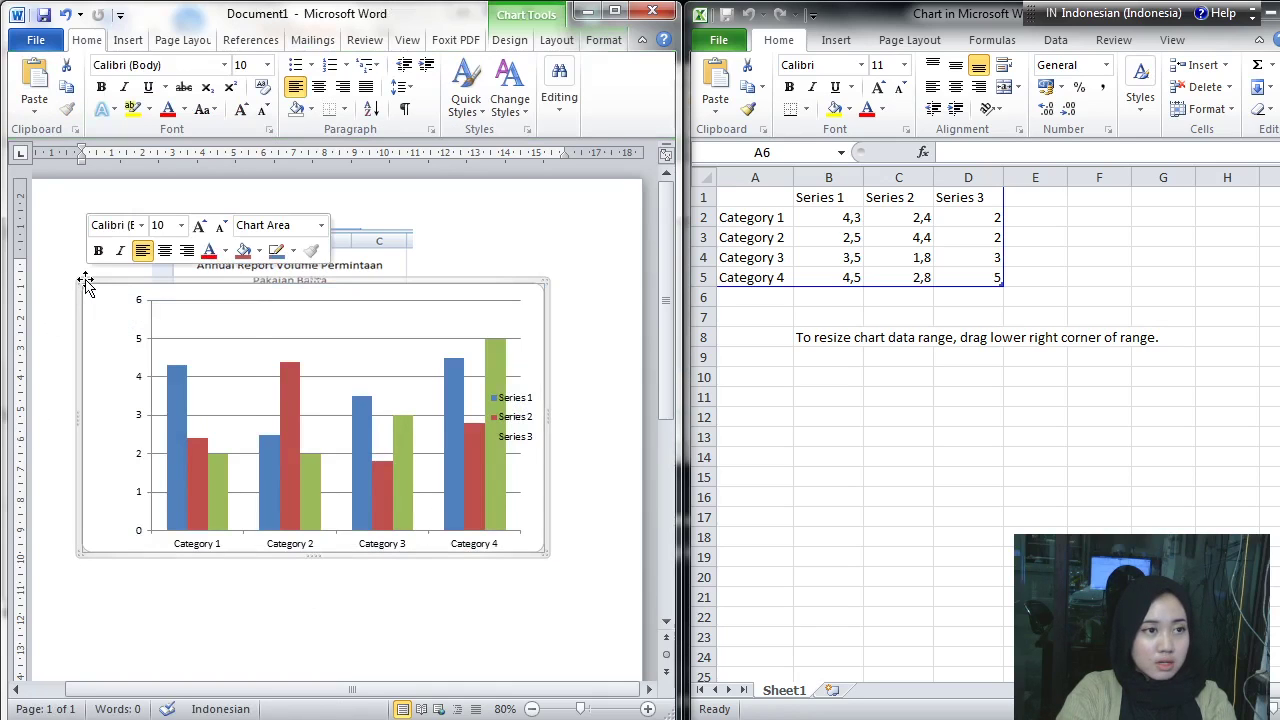
{"action": "mouse_move", "coordinate": [160, 580]}
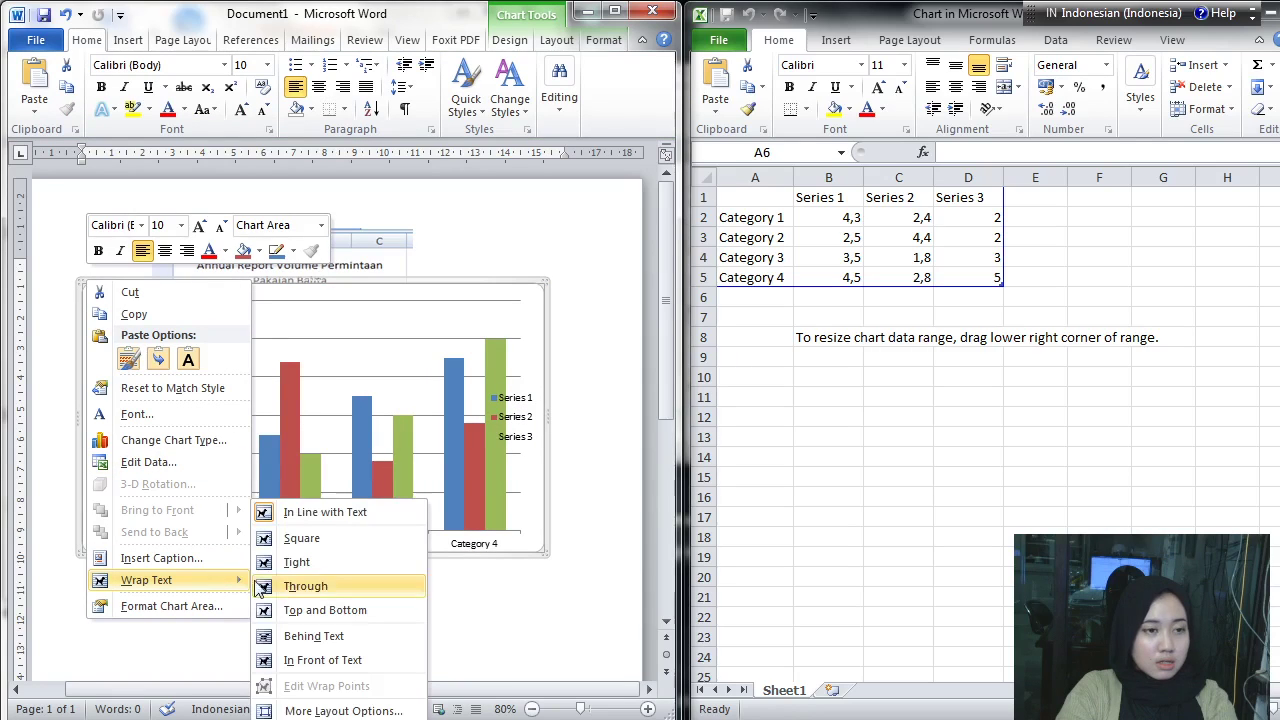
{"action": "left_click", "coordinate": [343, 661]}
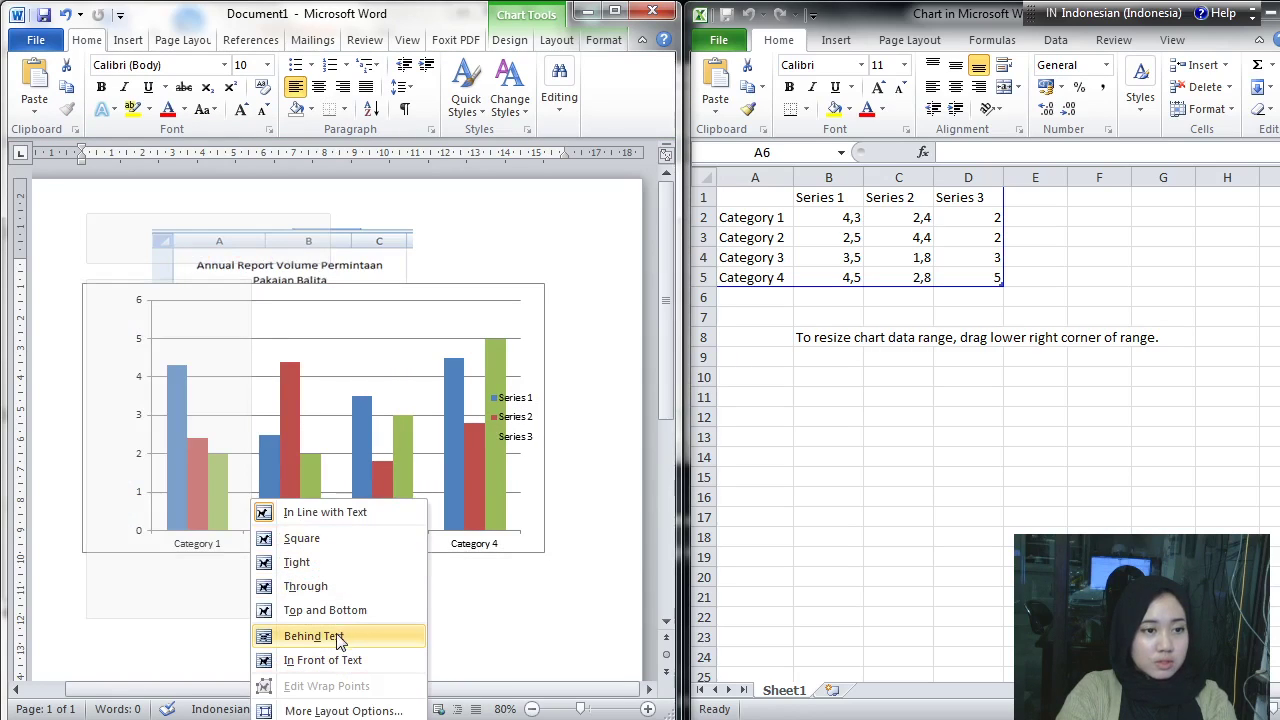
{"action": "left_click", "coordinate": [337, 659]}
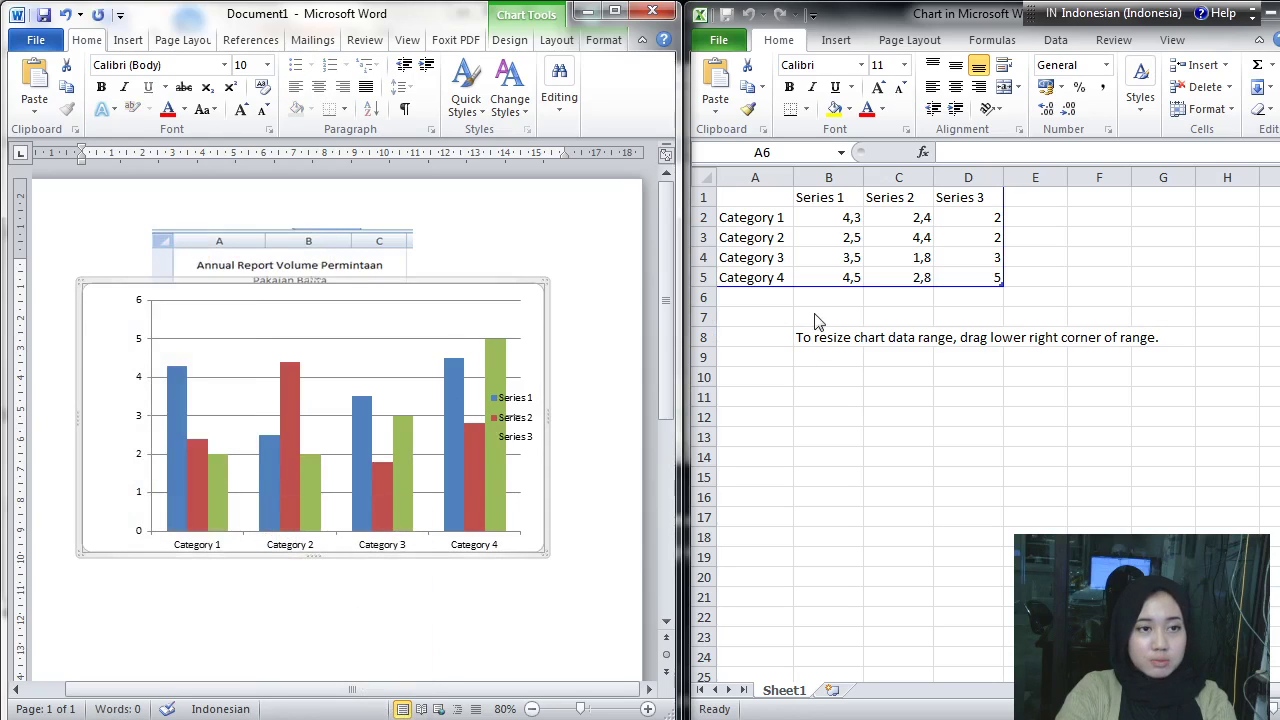
Step: Move the chart below the table picture and widen it slightly toward the page's right margin
{"action": "left_click_drag", "start_coordinate": [293, 283], "coordinate": [286, 463]}
{"action": "scroll", "coordinate": [285, 470], "scroll_direction": "down", "scroll_amount": 2}
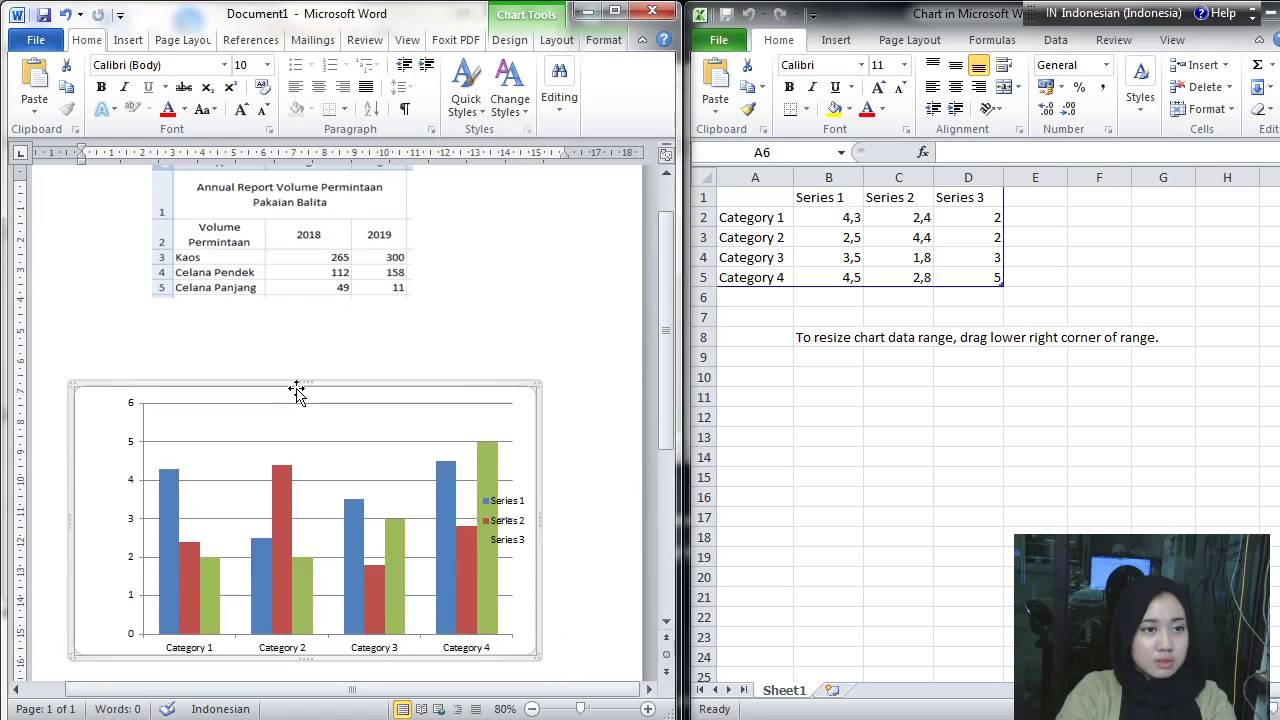
{"action": "left_click_drag", "start_coordinate": [299, 384], "coordinate": [329, 329]}
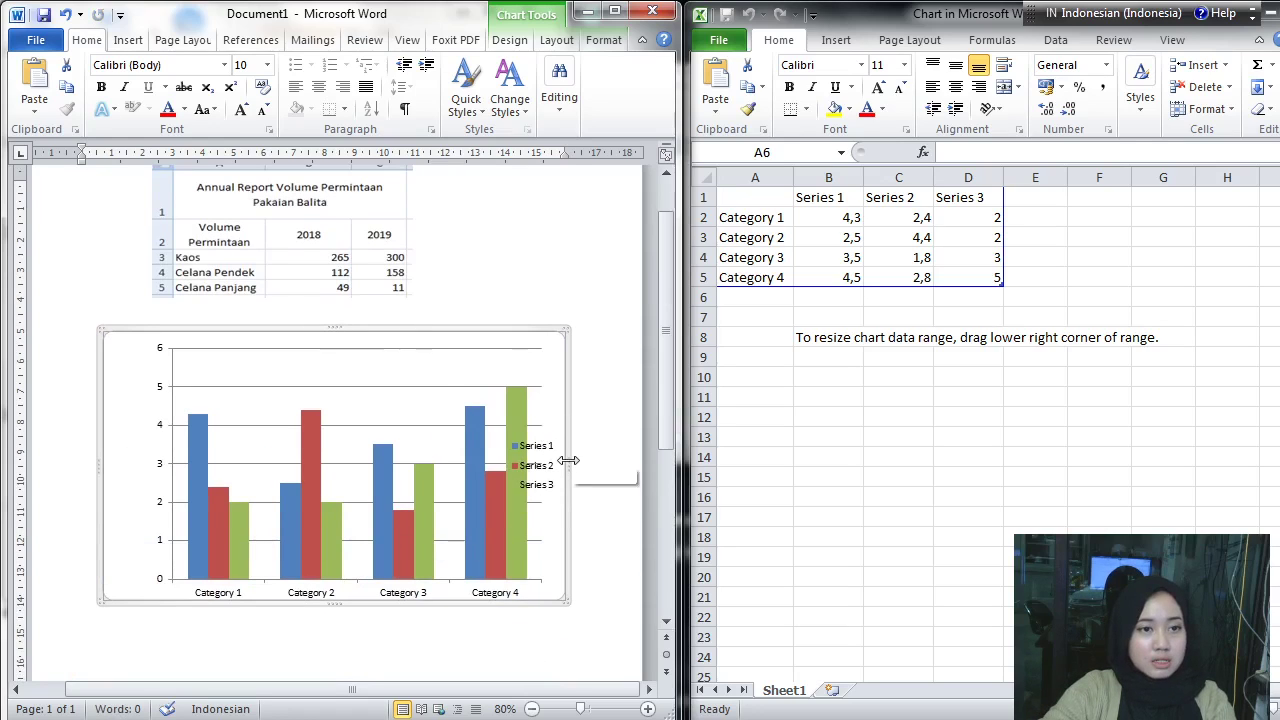
{"action": "left_click_drag", "start_coordinate": [568, 602], "coordinate": [600, 603]}
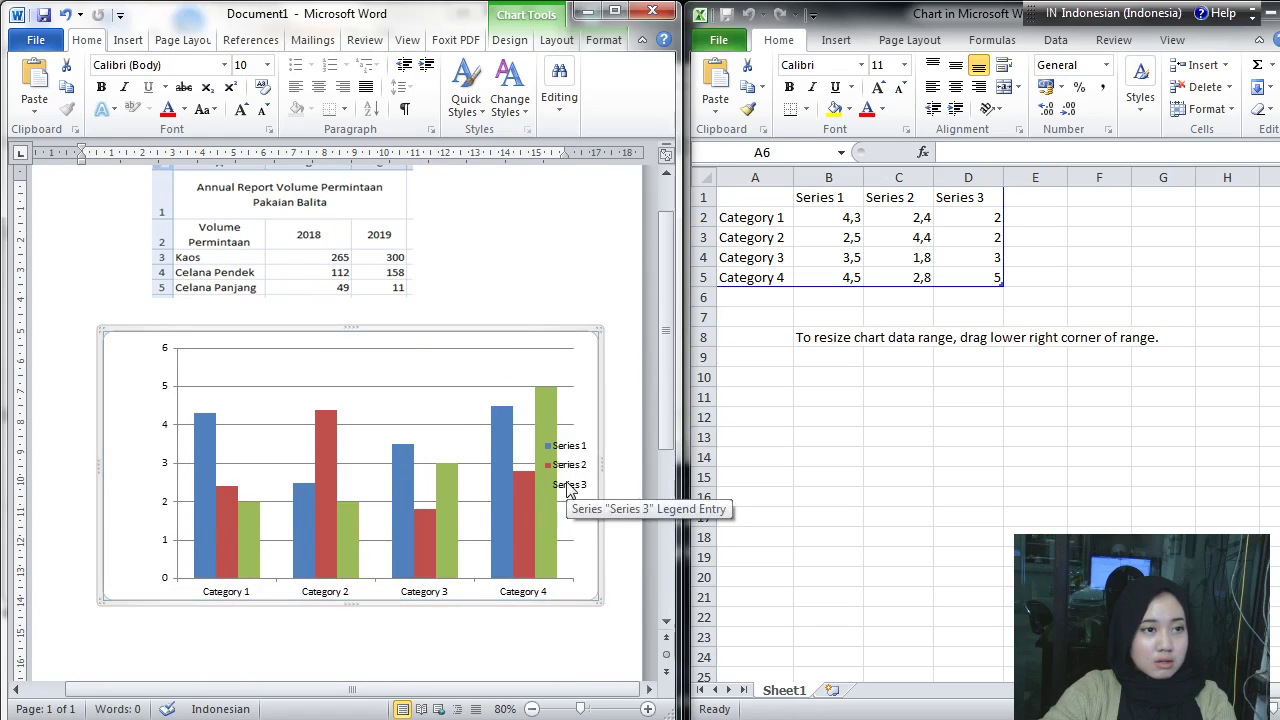
Step: Insert a blank row above the Category 3 row of the chart data, and undo the insertion
{"action": "left_click", "coordinate": [648, 709]}
{"action": "left_click", "coordinate": [531, 709]}
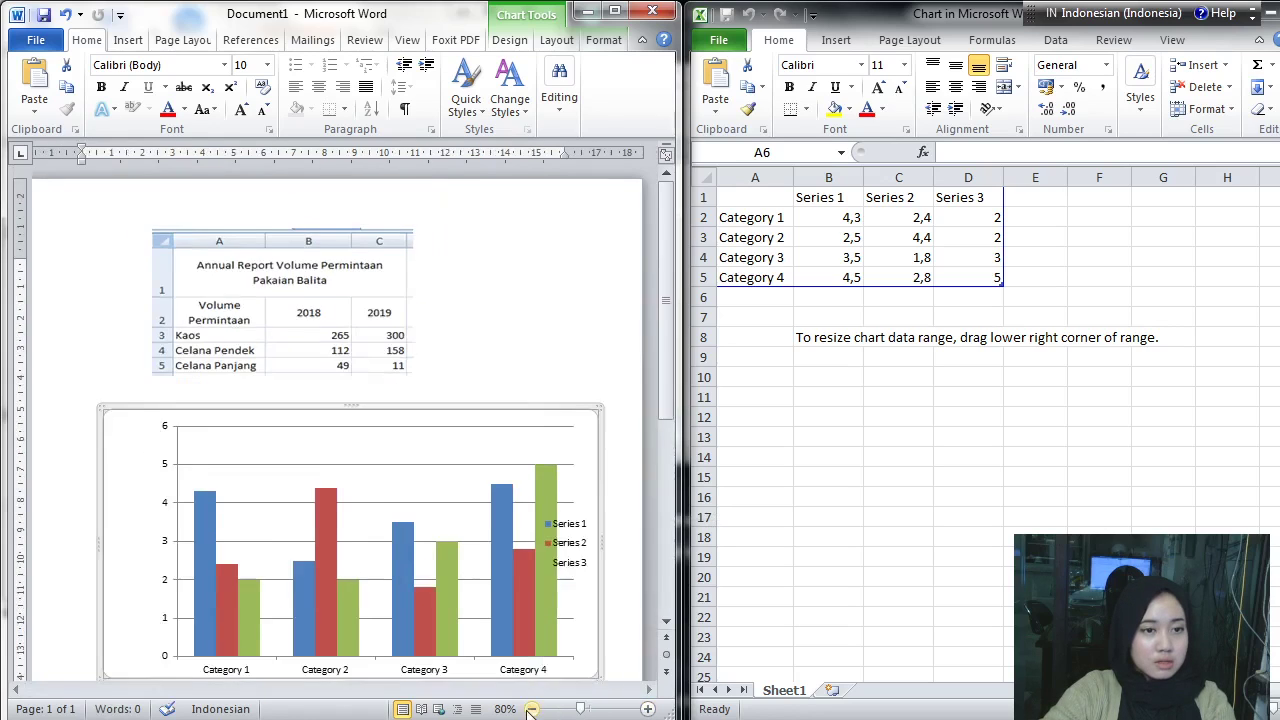
{"action": "left_click", "coordinate": [531, 709]}
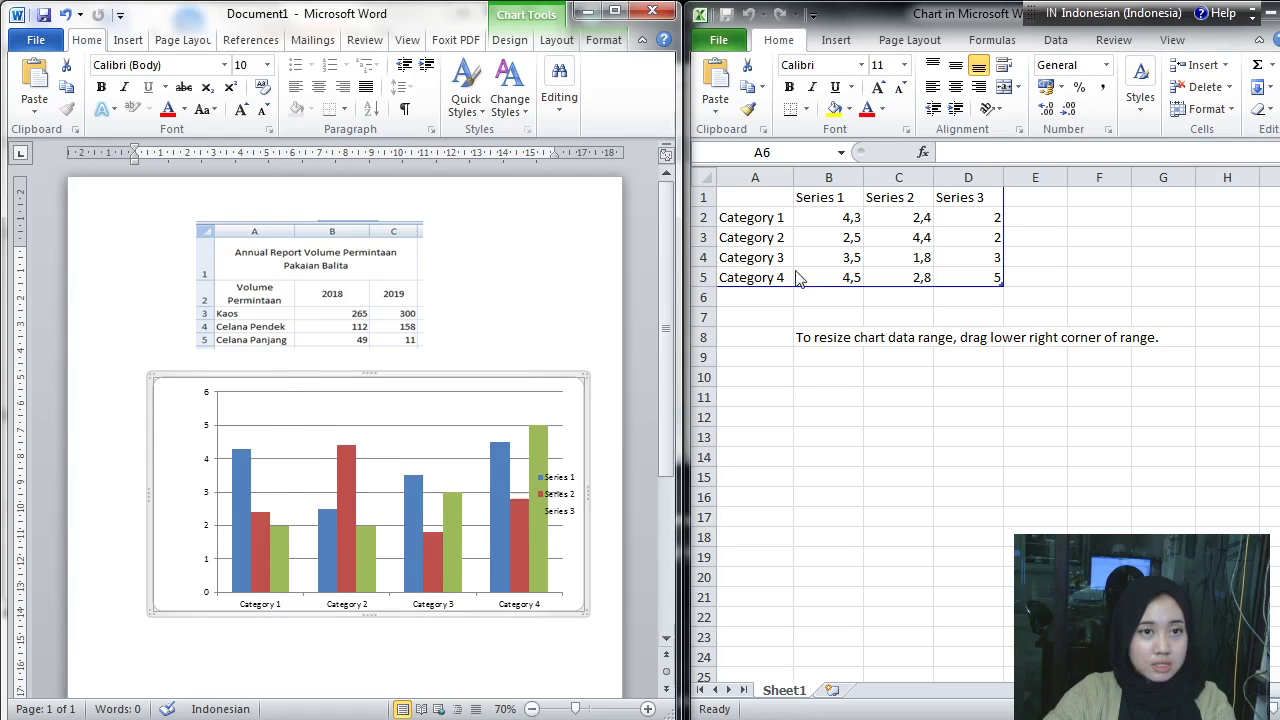
{"action": "left_click", "coordinate": [700, 259]}
{"action": "left_click", "coordinate": [733, 388]}
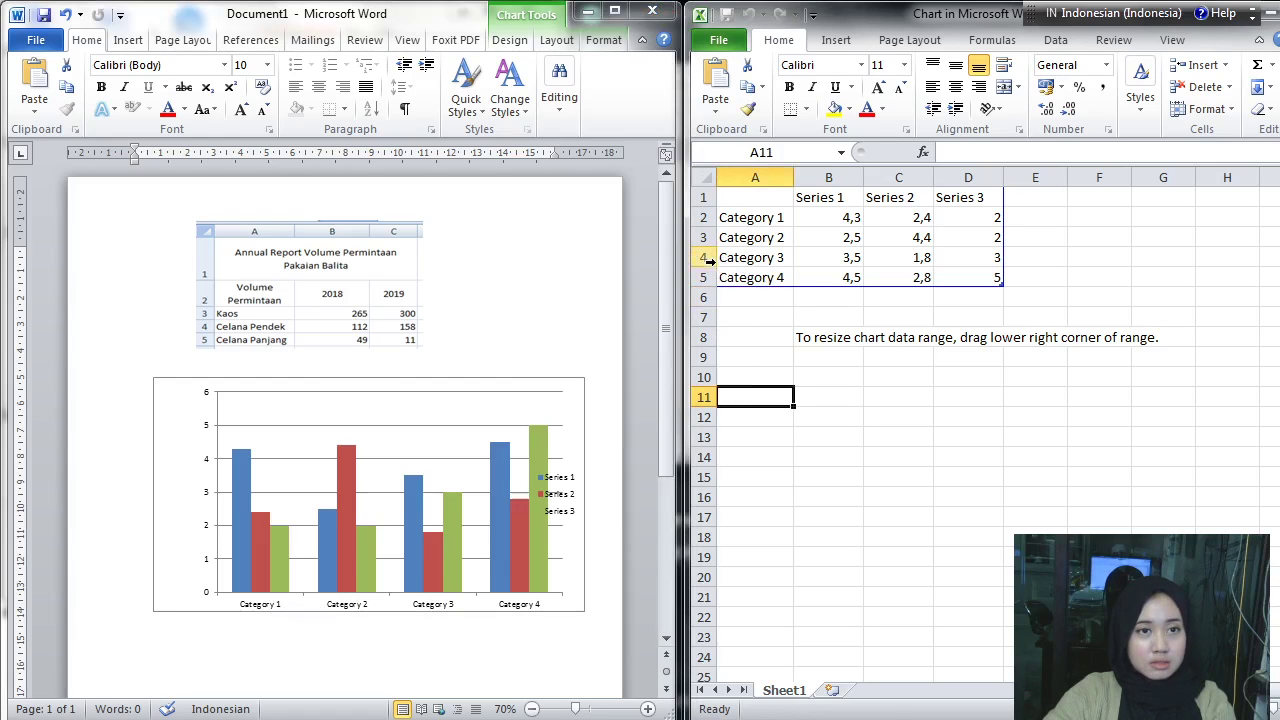
{"action": "left_click", "coordinate": [705, 257]}
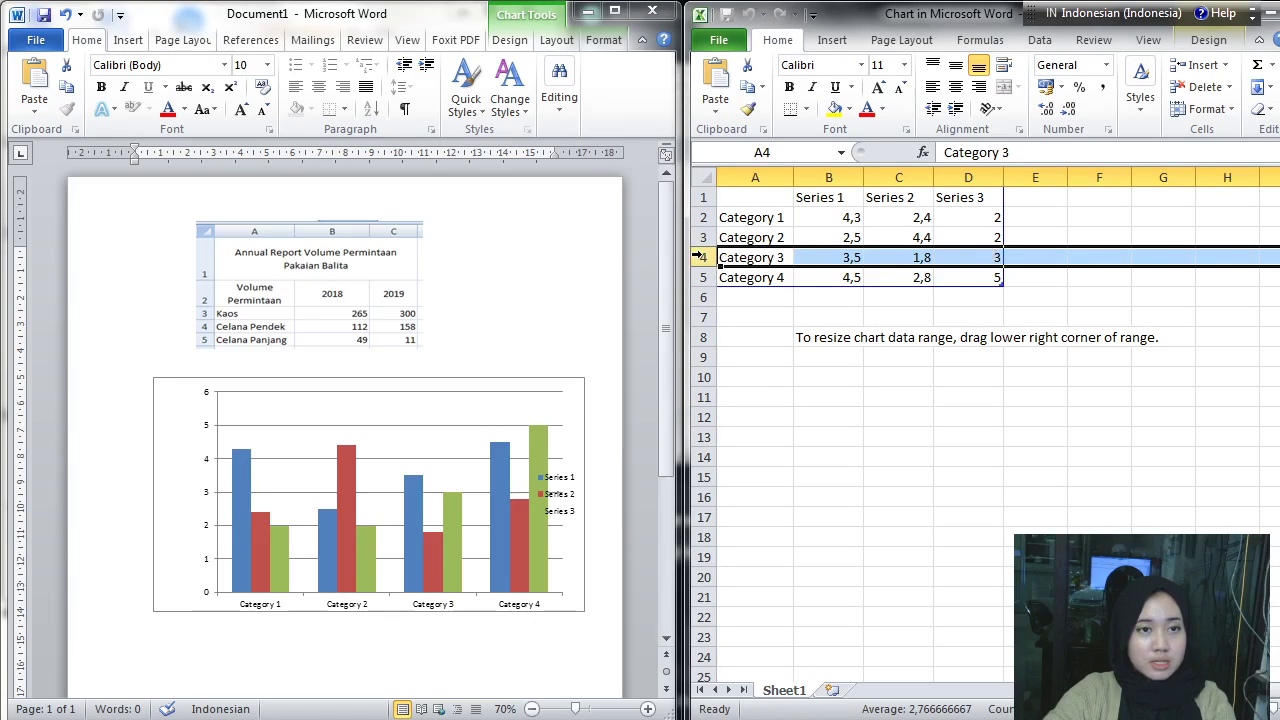
{"action": "right_click", "coordinate": [698, 257]}
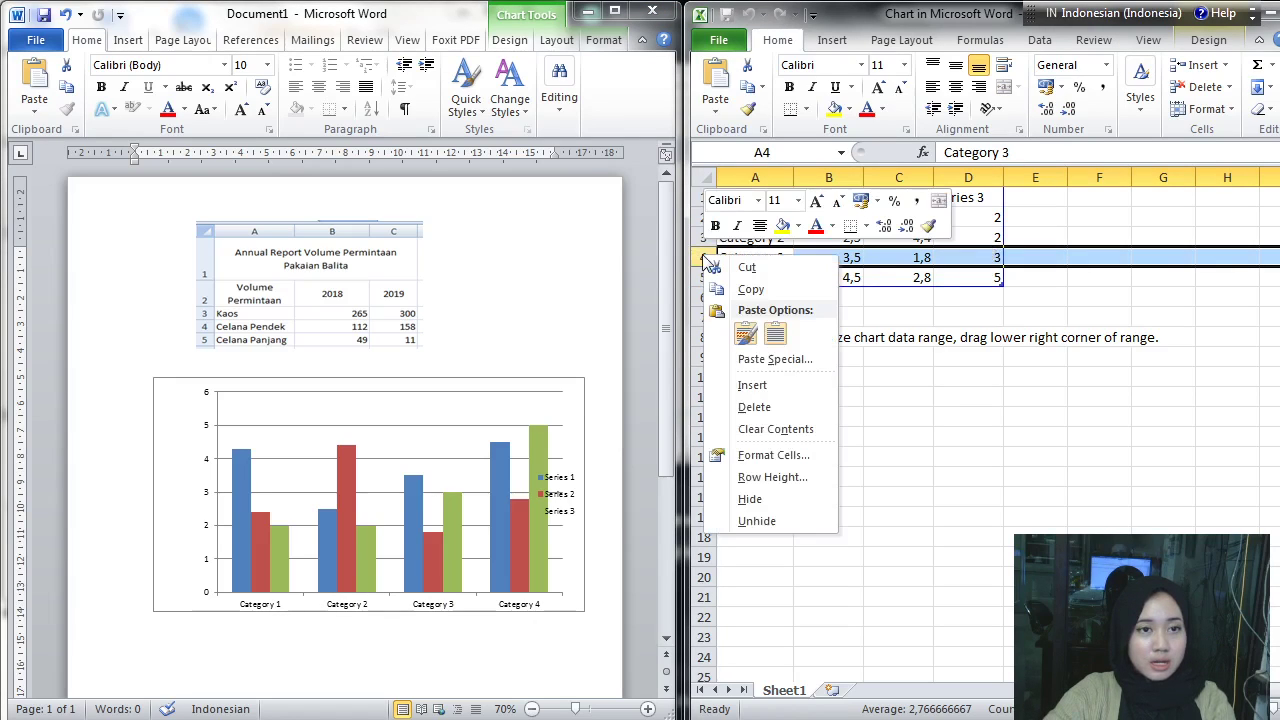
{"action": "left_click", "coordinate": [768, 383]}
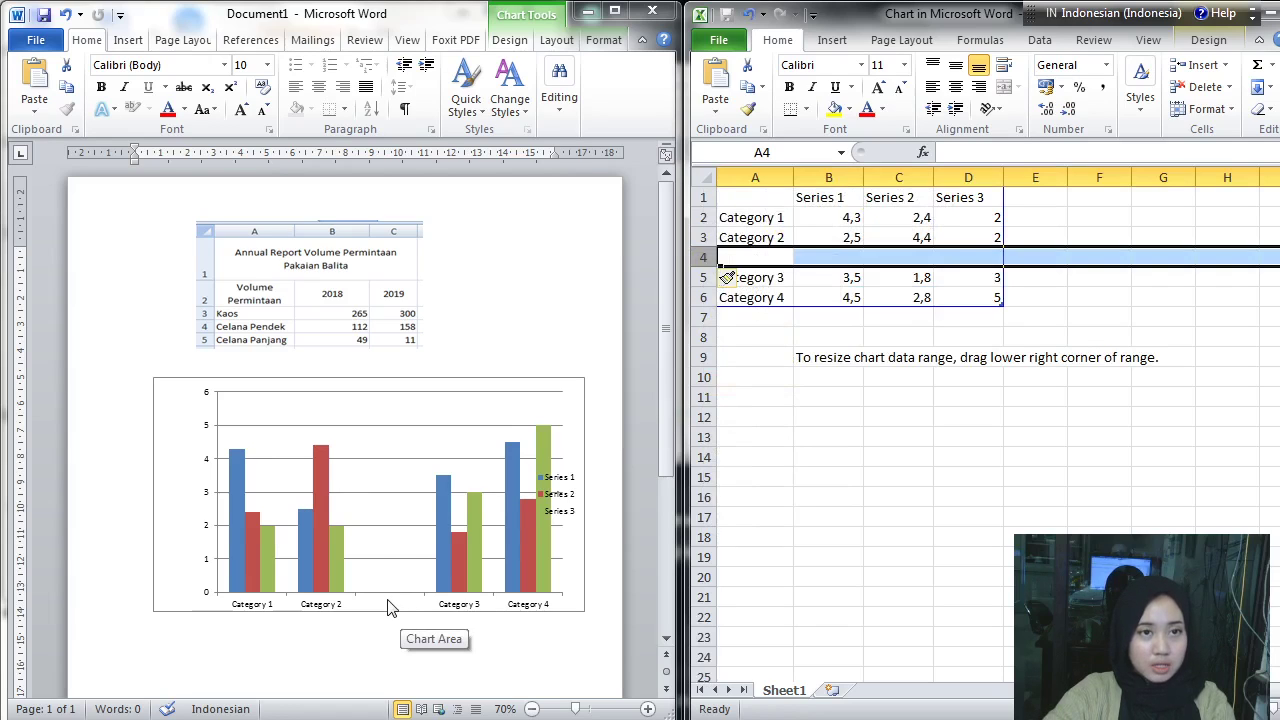
{"action": "left_click", "coordinate": [752, 14]}
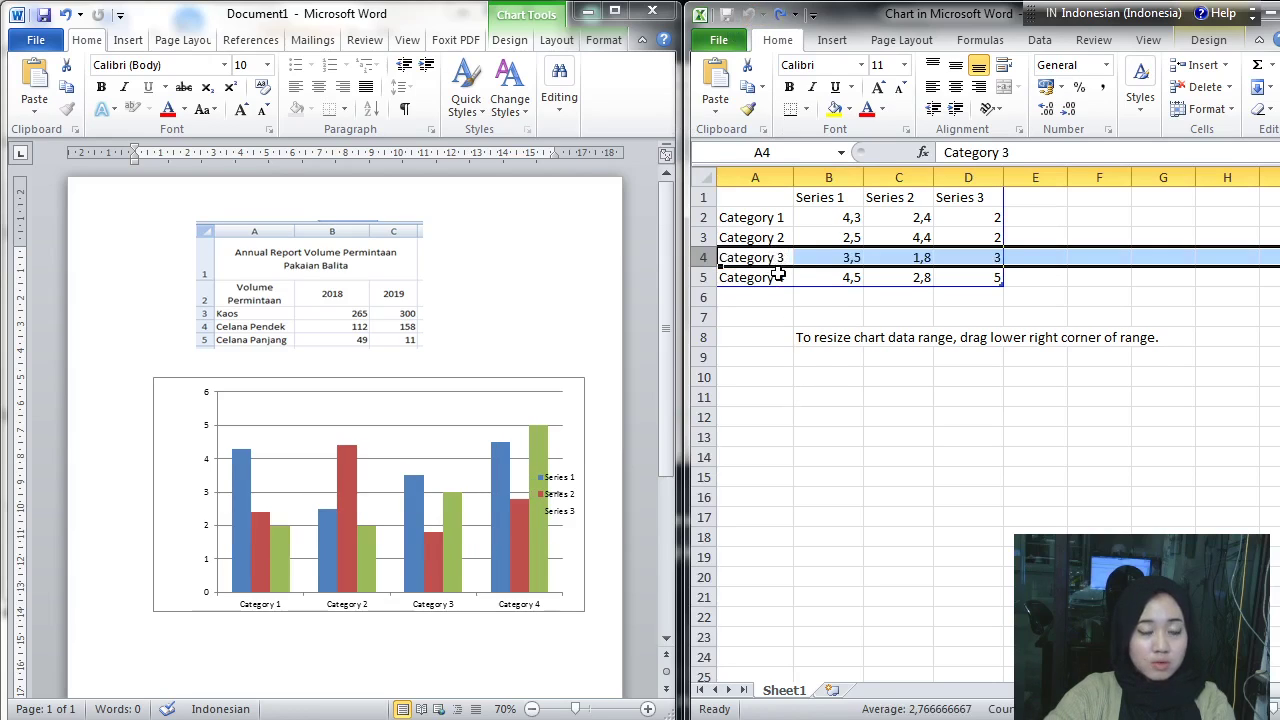
Step: Delete the Category 3 row from the chart data, and undo the deletion
{"action": "right_click", "coordinate": [703, 257]}
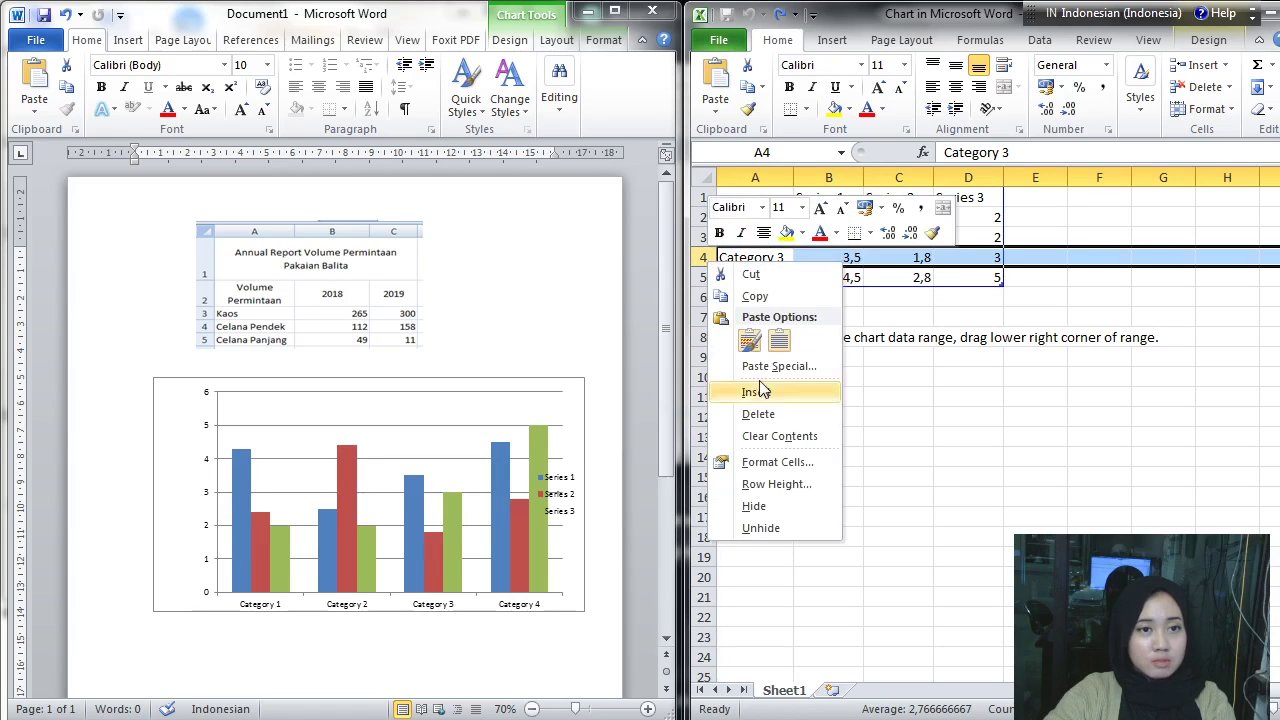
{"action": "left_click", "coordinate": [758, 413]}
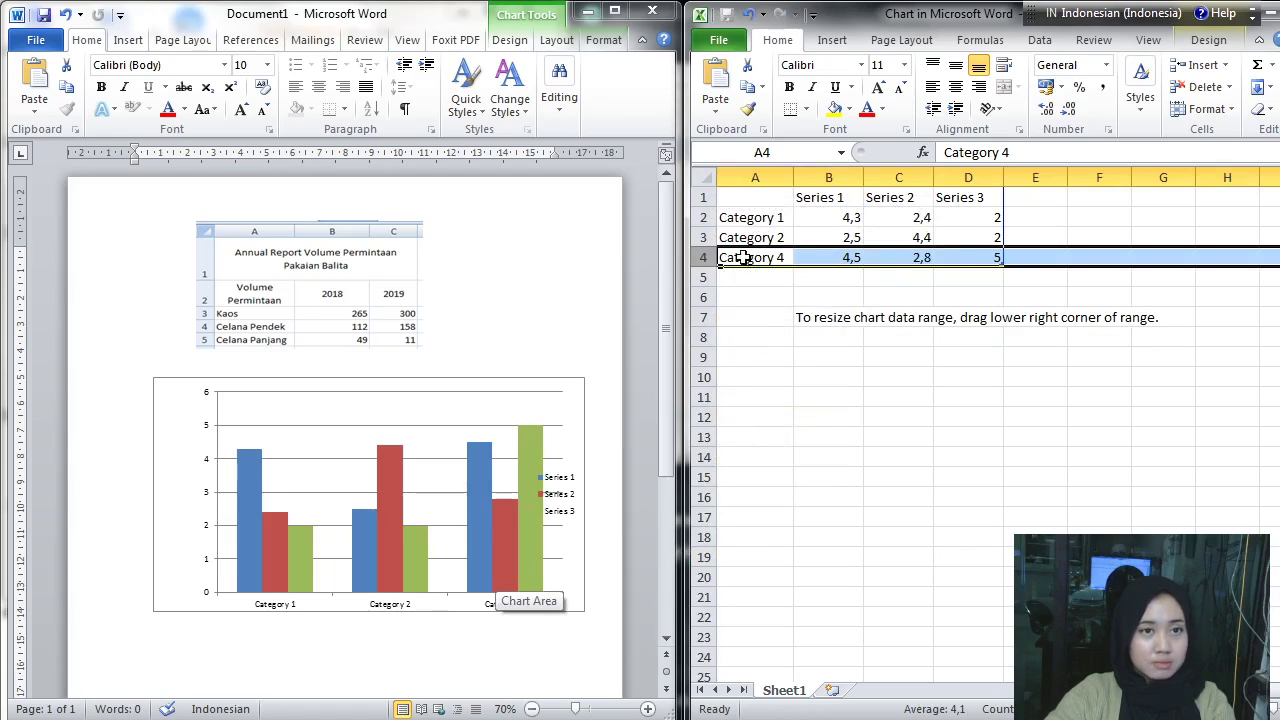
{"action": "left_click", "coordinate": [748, 14]}
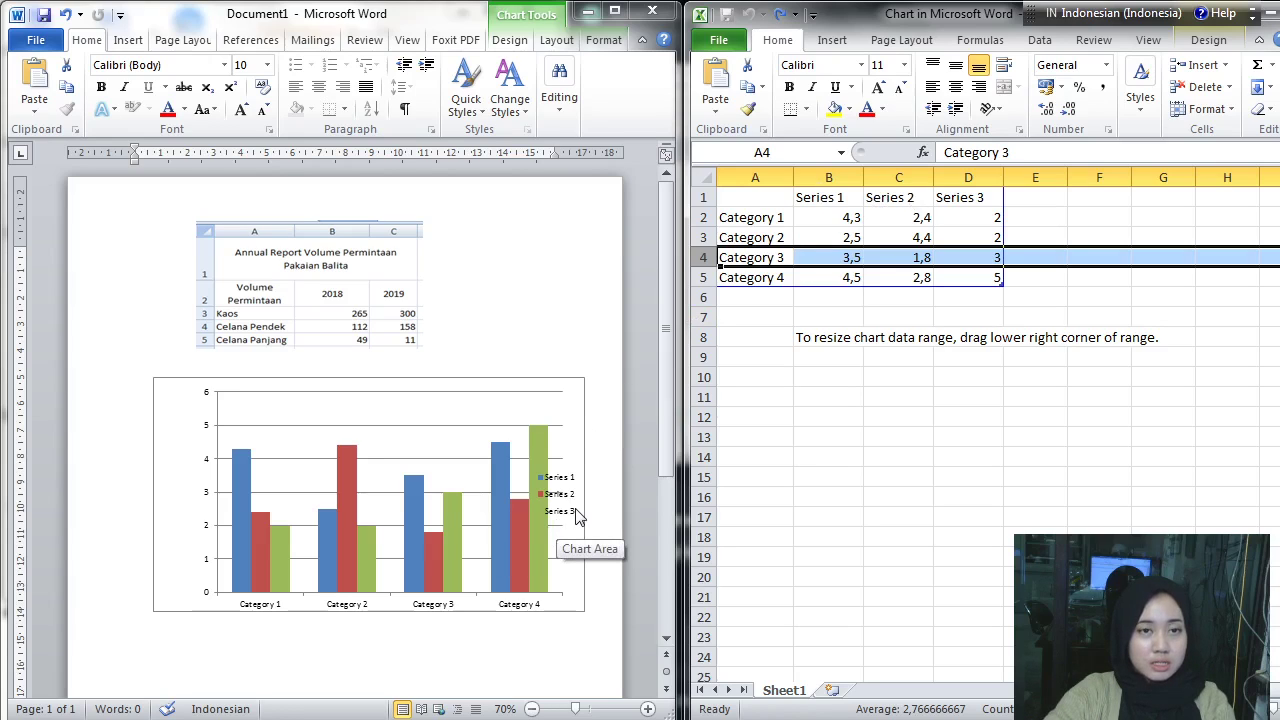
Step: Insert a new column before Series 2 in the chart data, and undo the insertion
{"action": "left_click", "coordinate": [900, 177]}
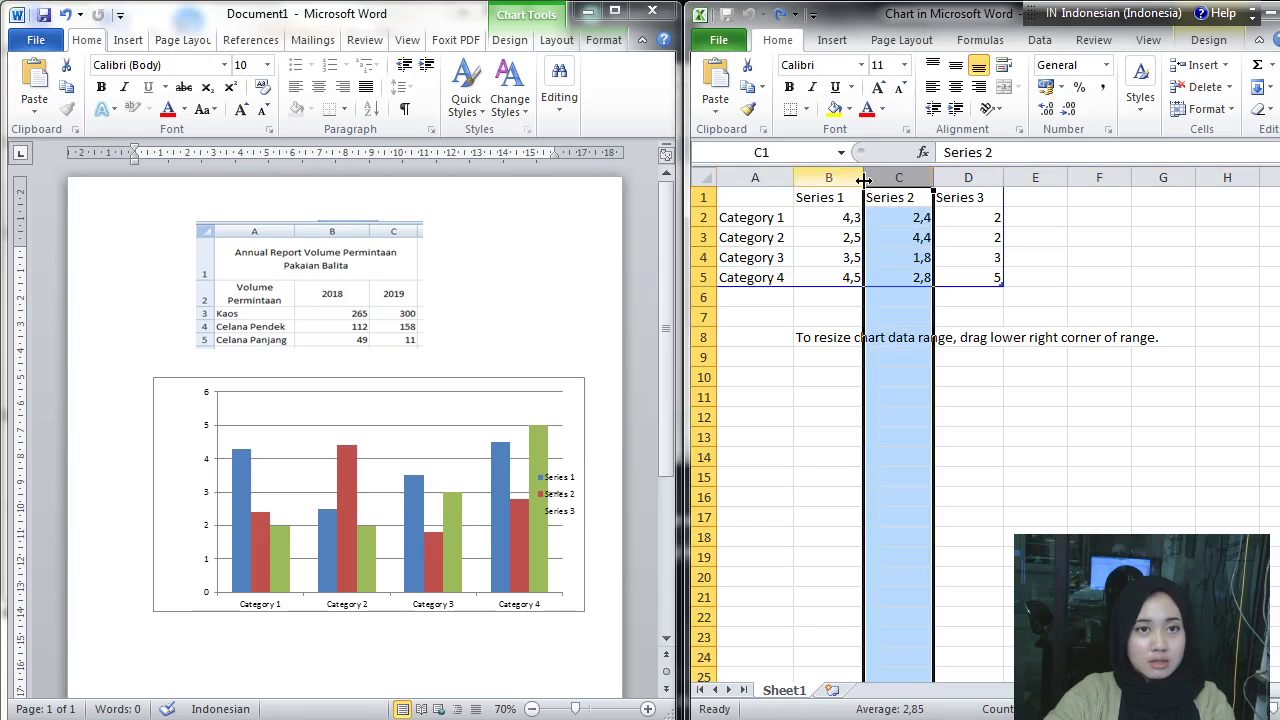
{"action": "right_click", "coordinate": [889, 172]}
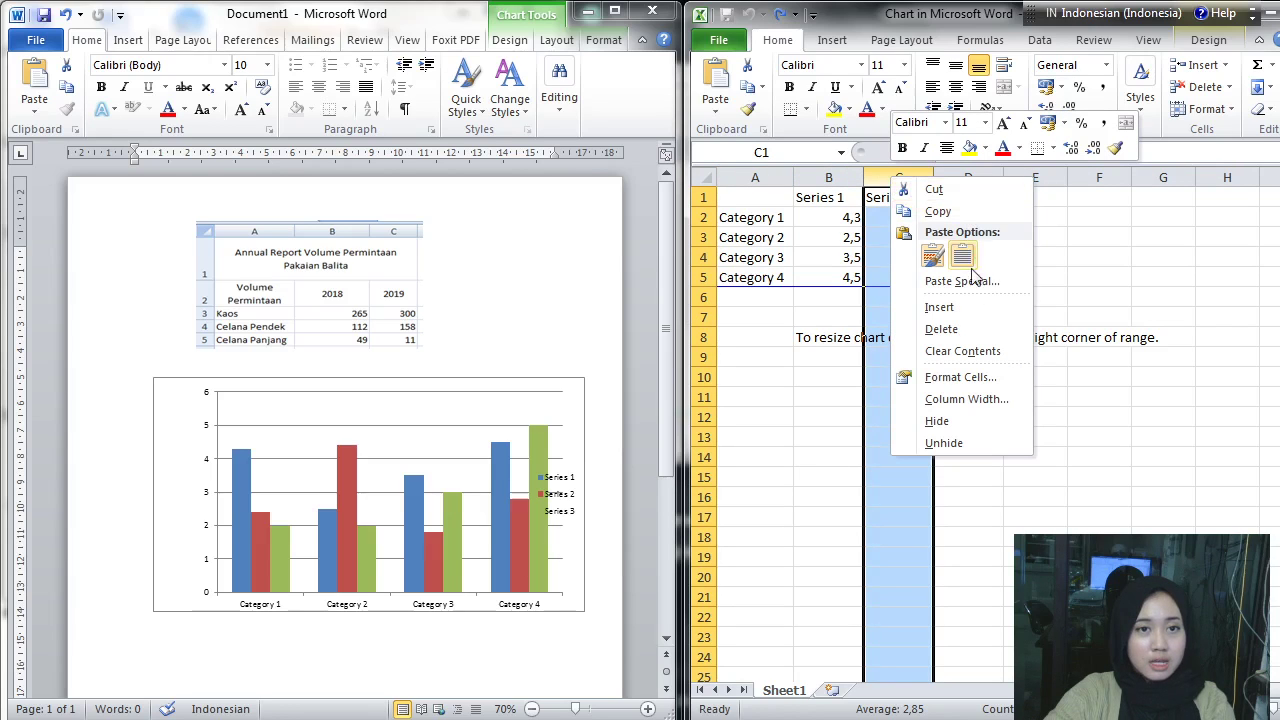
{"action": "left_click", "coordinate": [960, 314]}
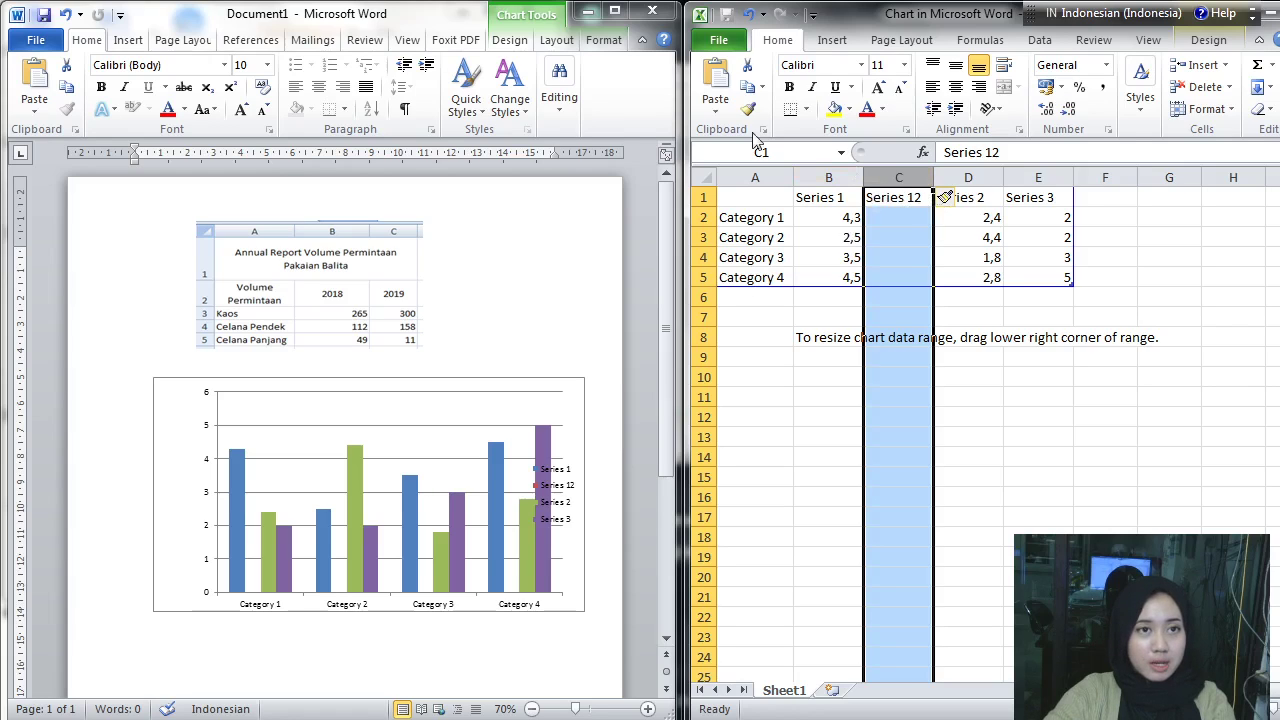
{"action": "left_click", "coordinate": [748, 15]}
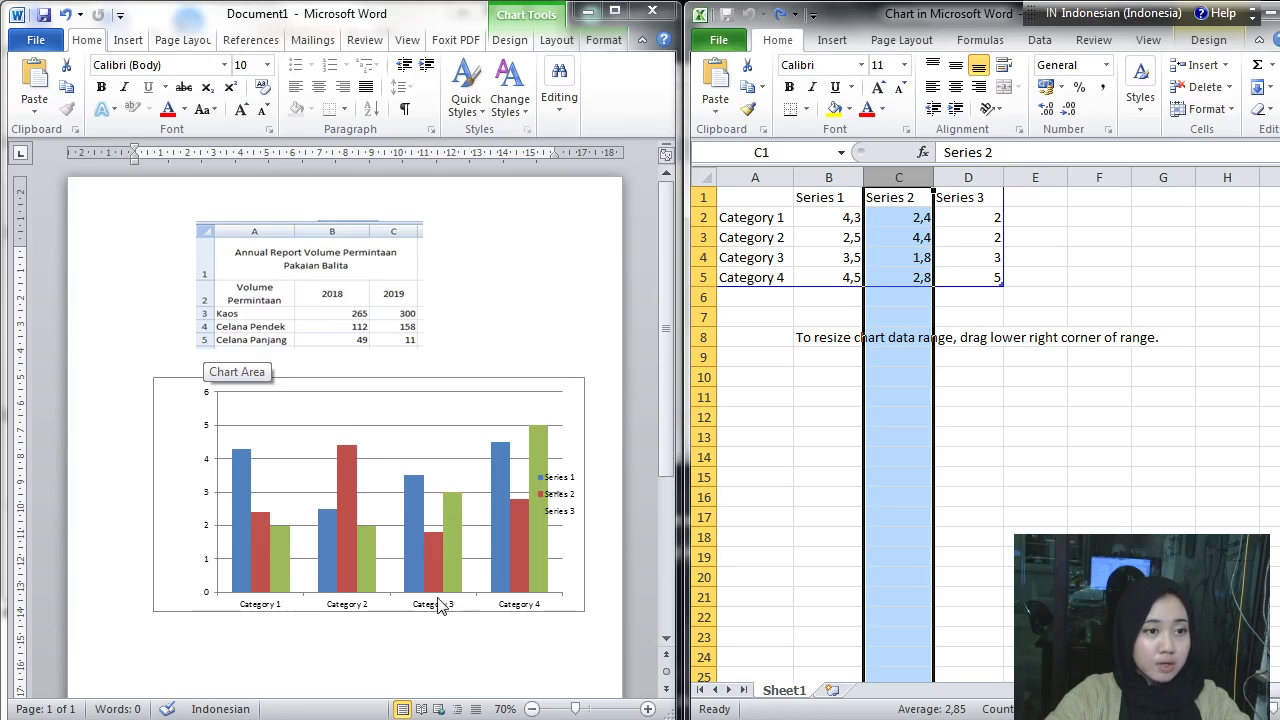
Step: Delete the Category 3 and Category 4 rows from the chart data sheet
{"action": "left_click", "coordinate": [754, 257]}
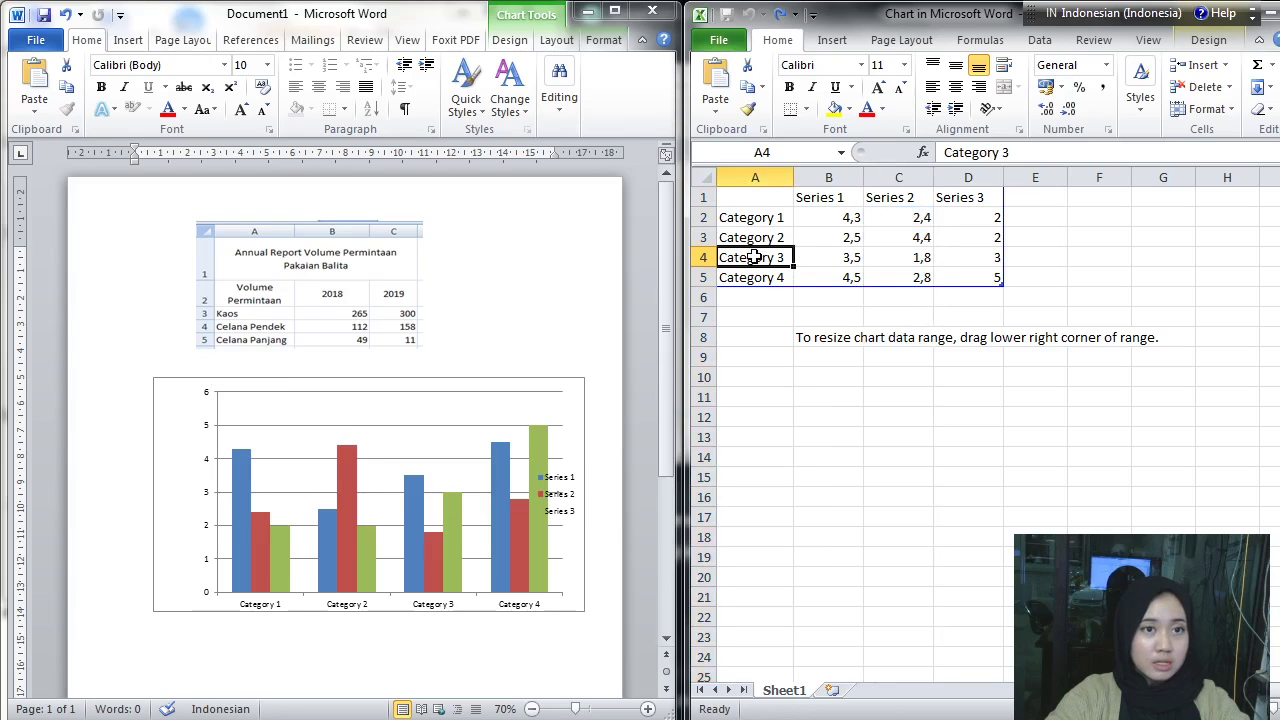
{"action": "left_click", "coordinate": [704, 258]}
{"action": "right_click", "coordinate": [704, 258]}
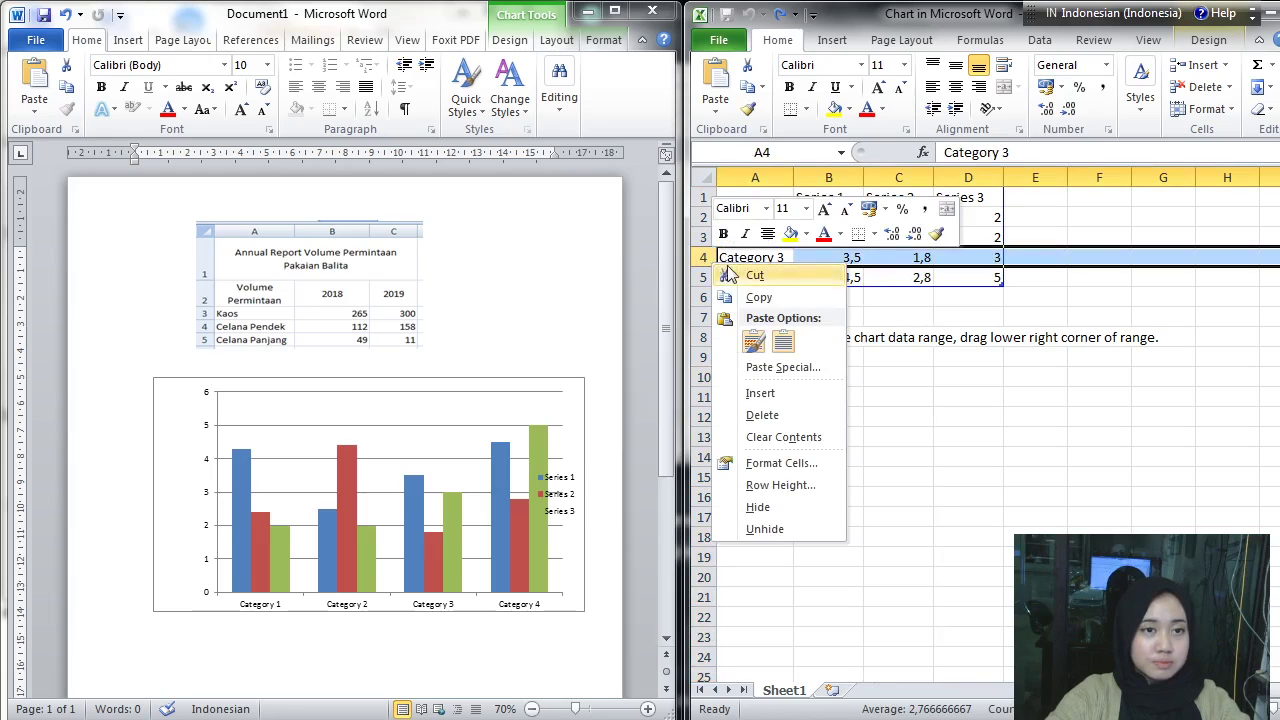
{"action": "left_click", "coordinate": [768, 414]}
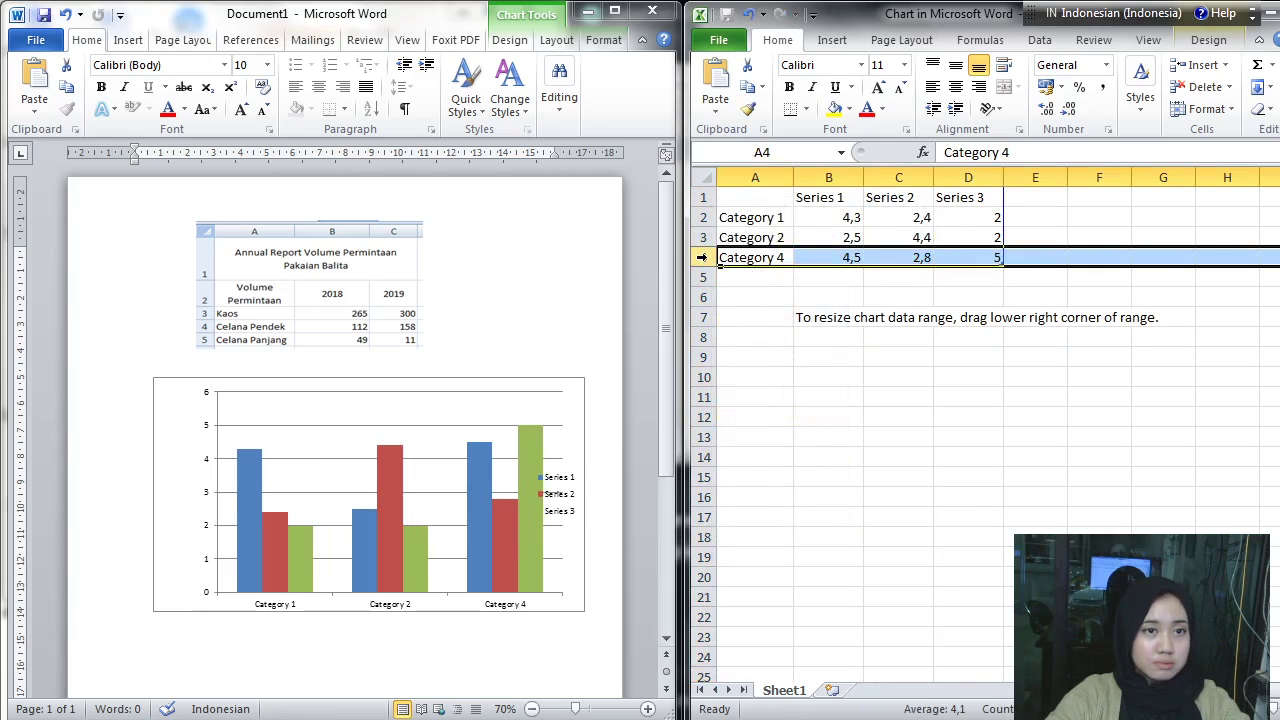
{"action": "right_click", "coordinate": [704, 258]}
{"action": "left_click", "coordinate": [764, 406]}
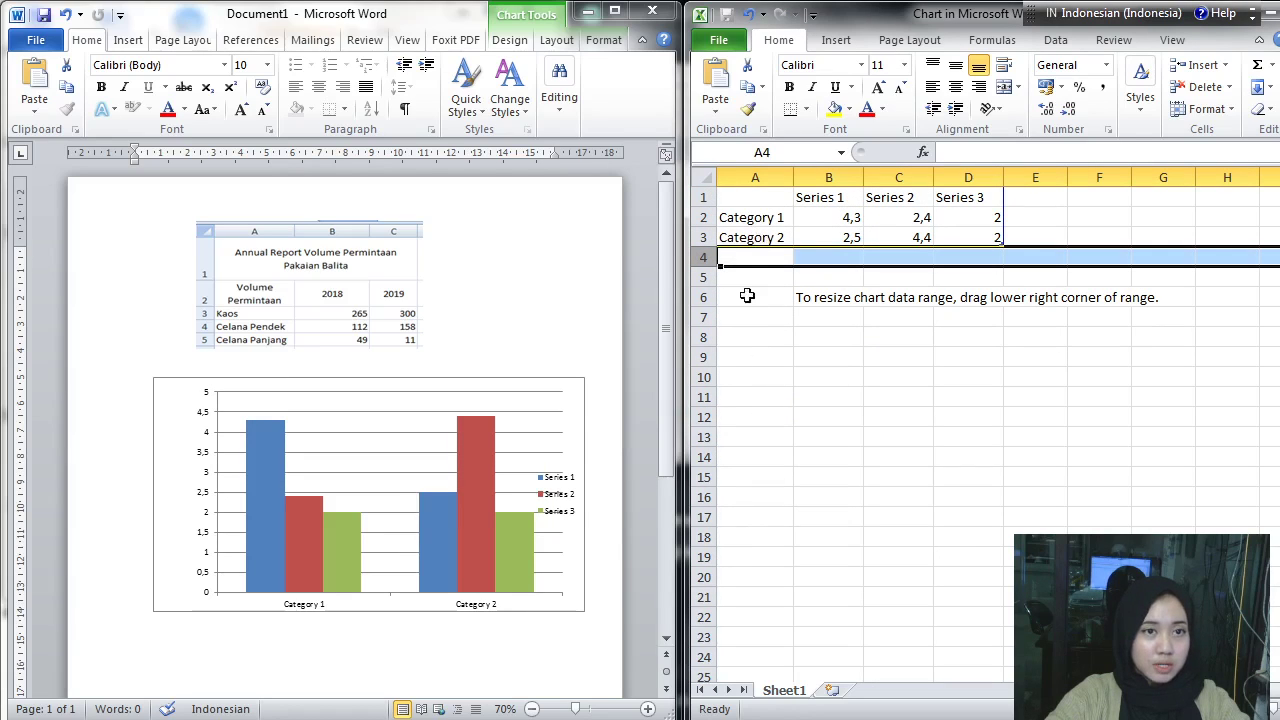
Step: Replace the two category labels in the chart data with 2018 and 2019, and the Series 1 heading with kaos
{"action": "left_click", "coordinate": [750, 216]}
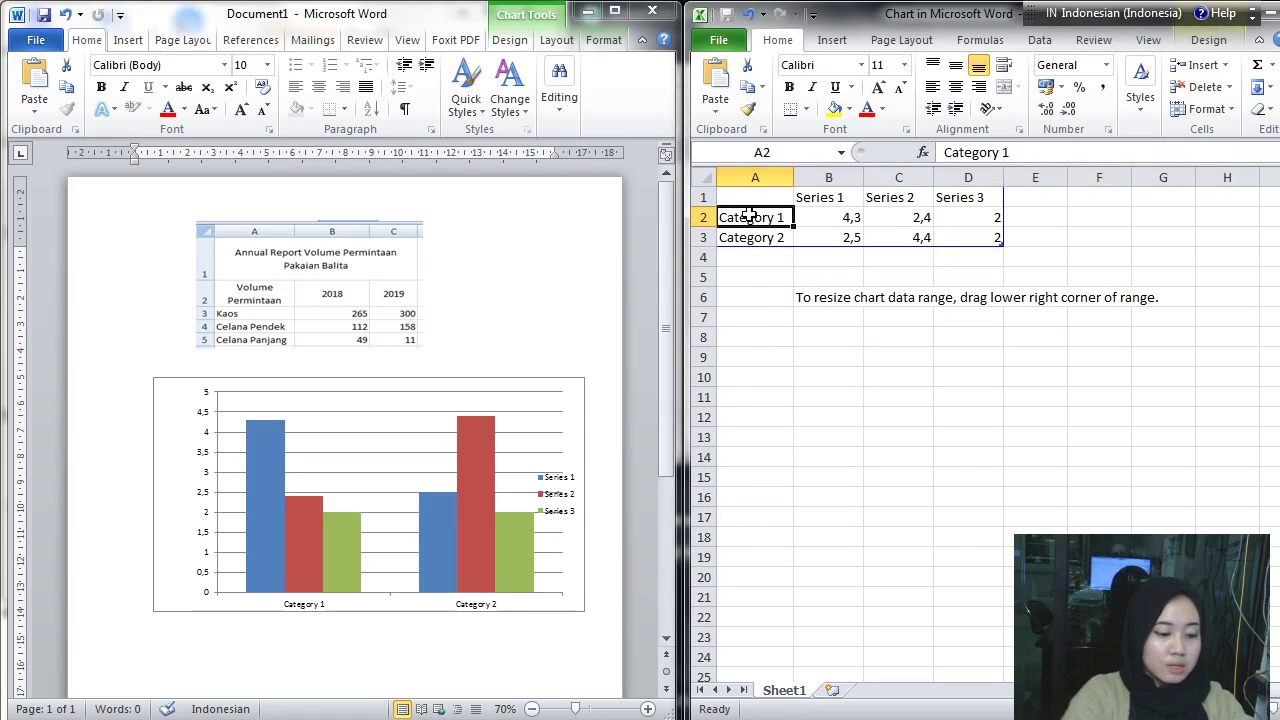
{"action": "type", "text": "20"}
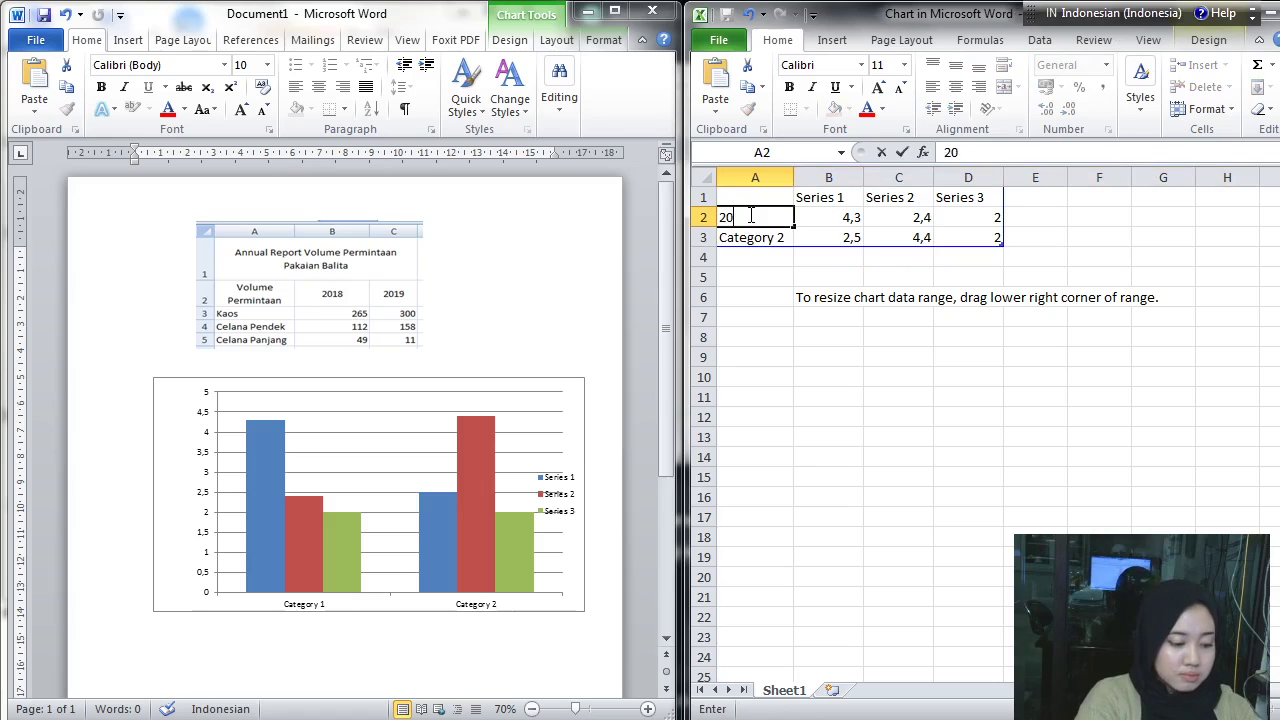
{"action": "type", "text": "20"}
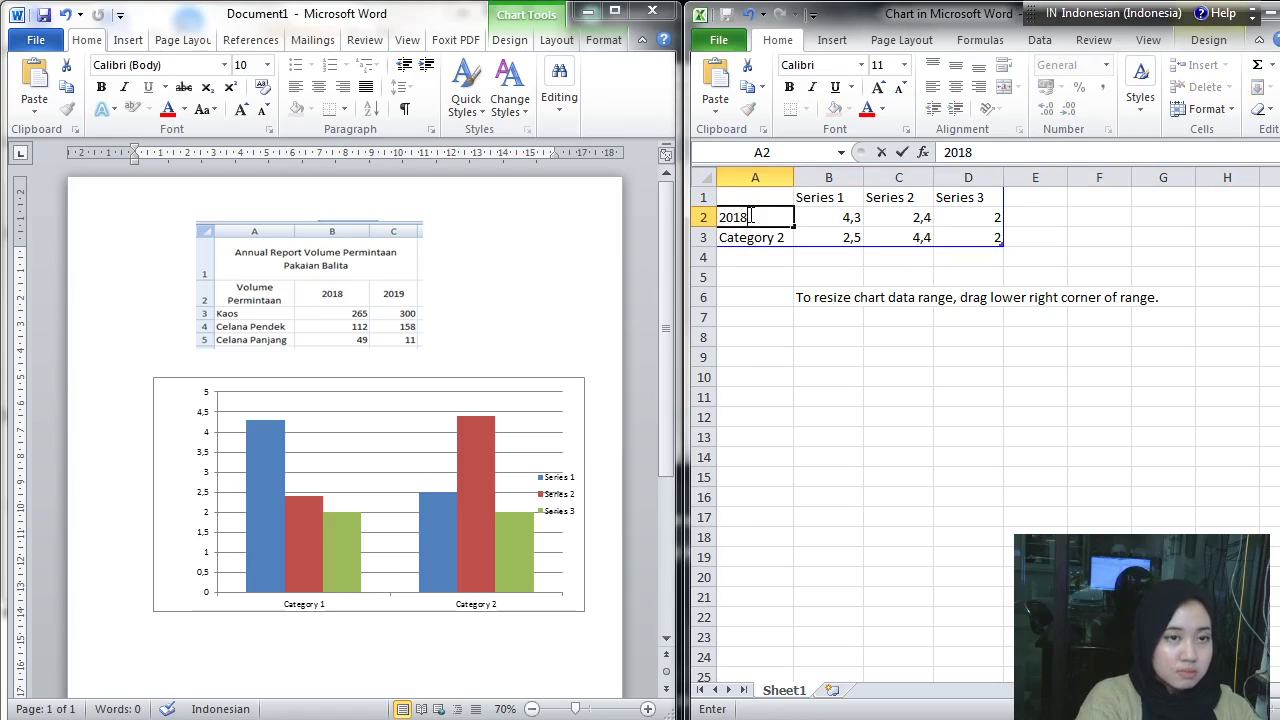
{"action": "left_click", "coordinate": [766, 238]}
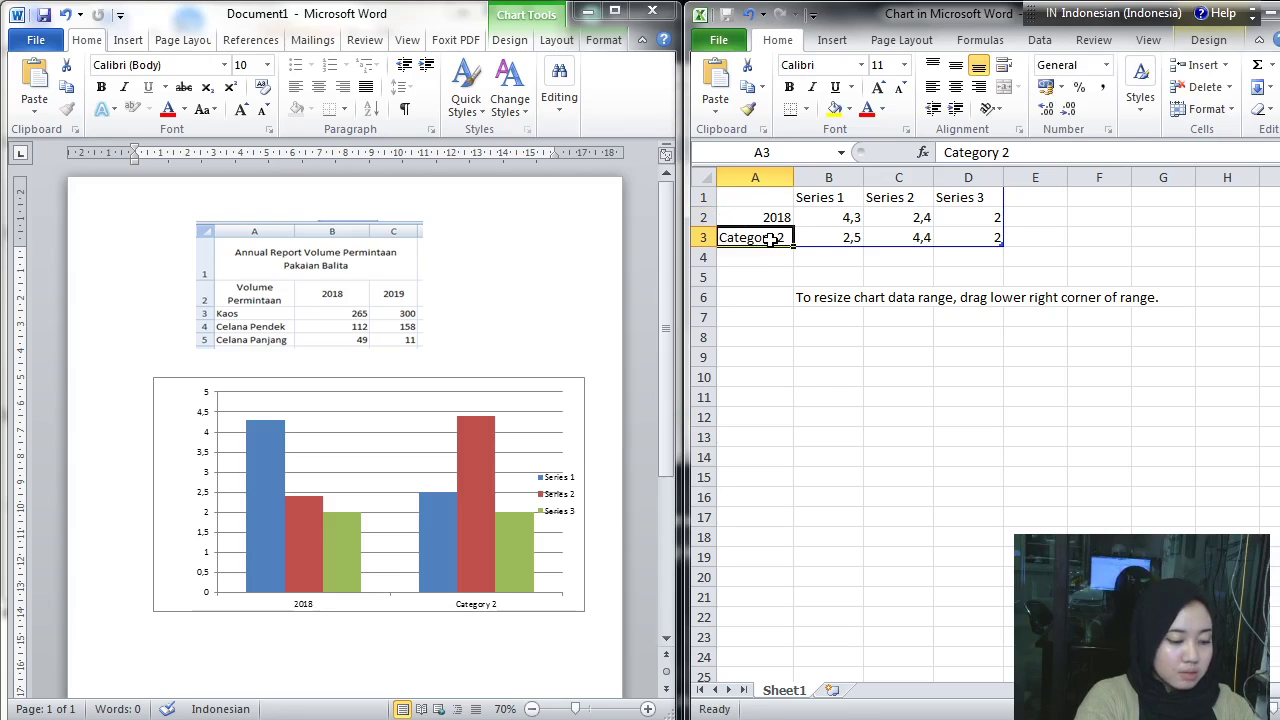
{"action": "type", "text": "2019"}
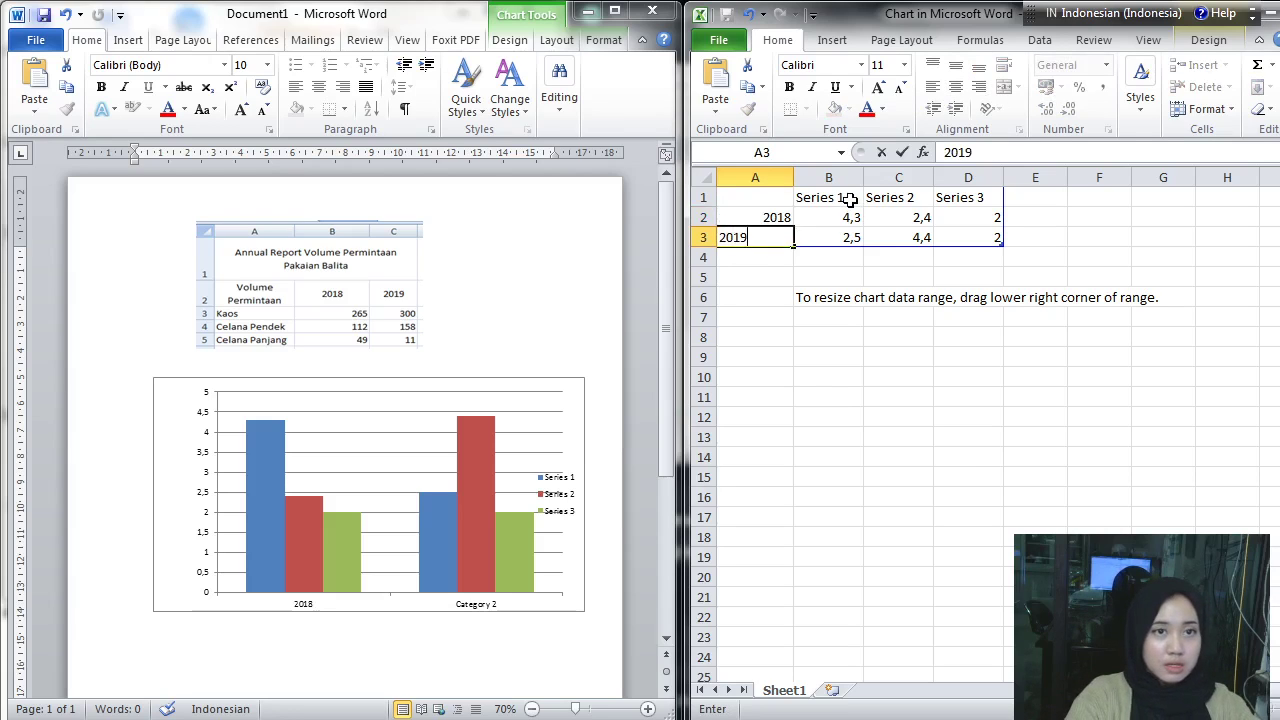
{"action": "left_click", "coordinate": [849, 199]}
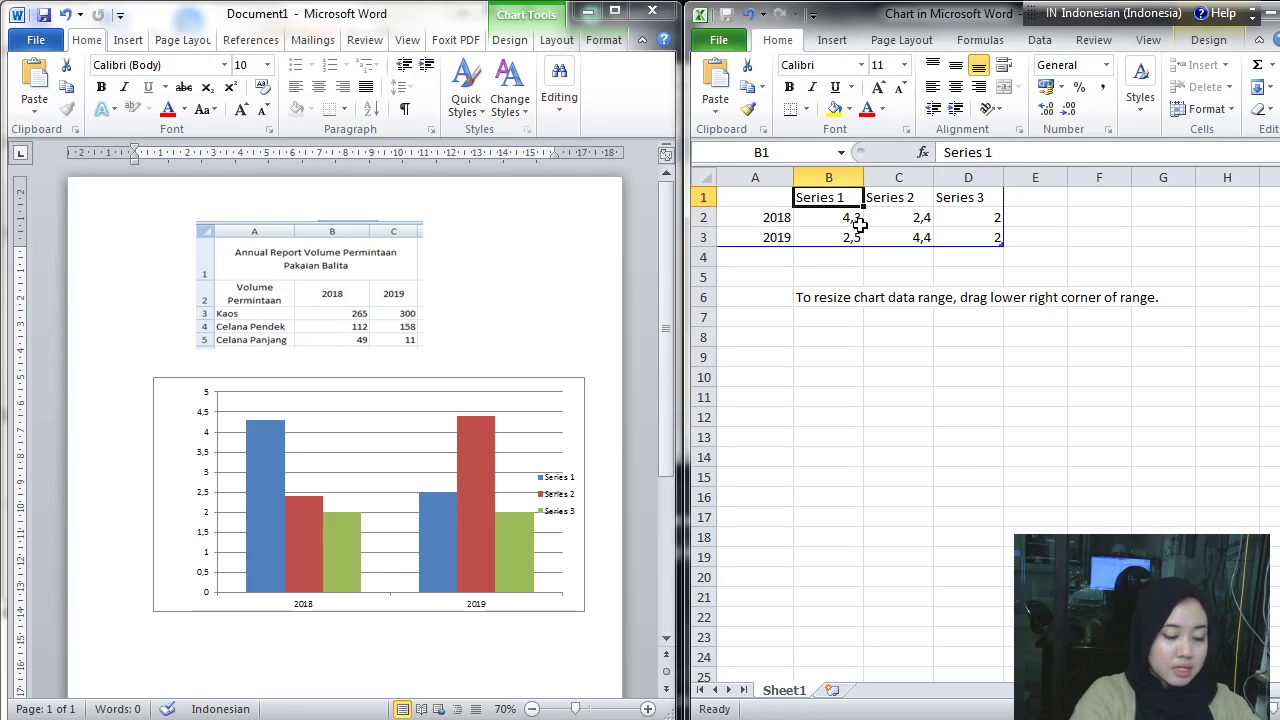
{"action": "type", "text": "kaos"}
{"action": "key", "text": "Left"}
{"action": "type", "text": "celan"}
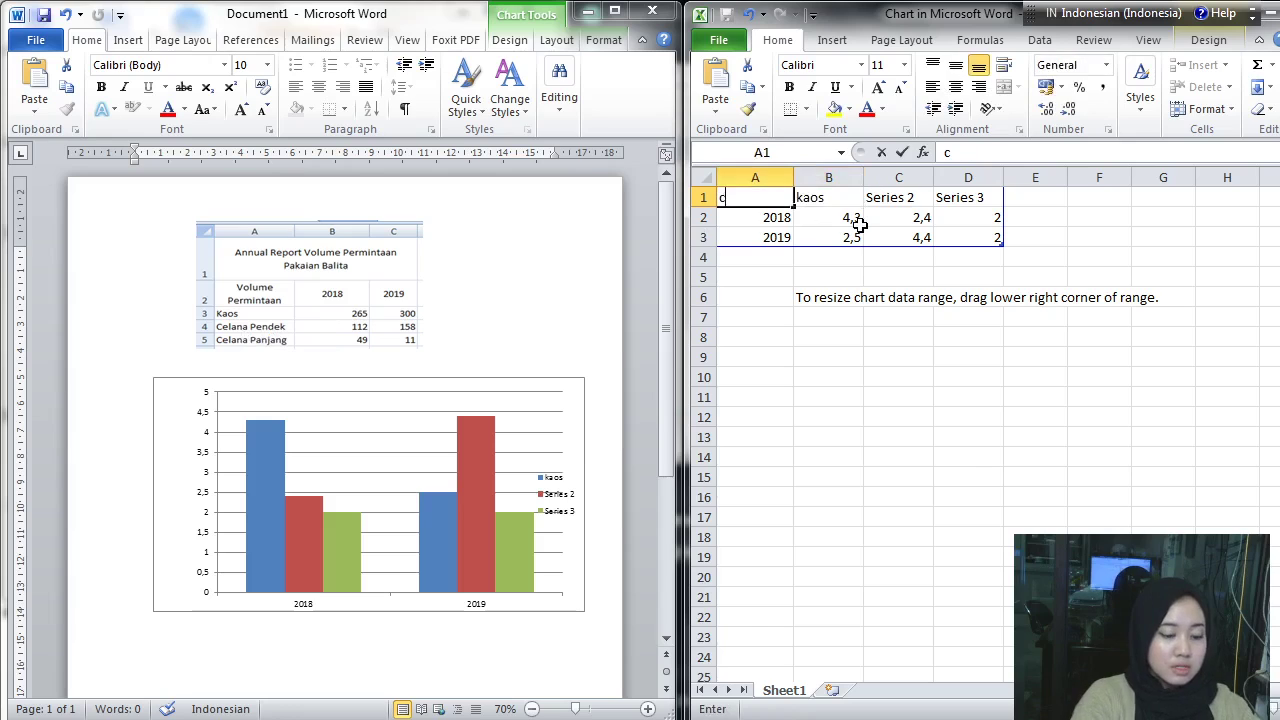
{"action": "key", "text": "BackSpace"}
{"action": "key", "text": "BackSpace"}
{"action": "key", "text": "BackSpace"}
{"action": "key", "text": "BackSpace"}
{"action": "key", "text": "BackSpace"}
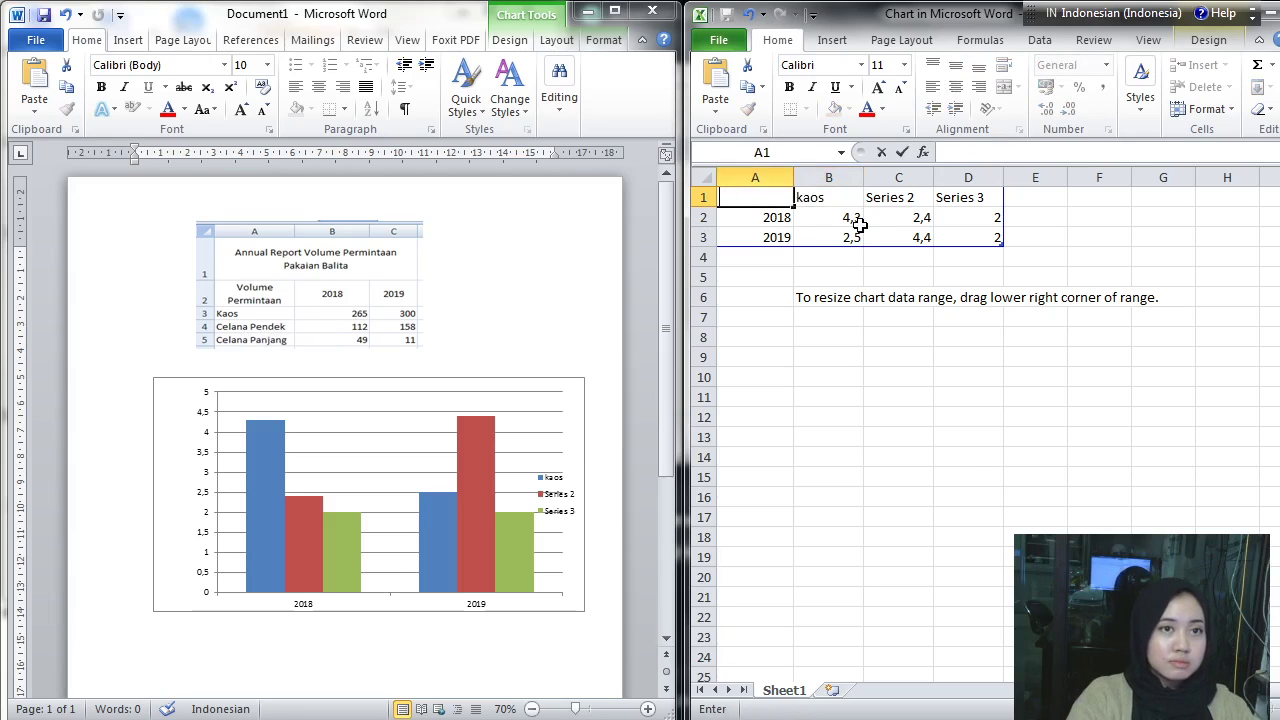
Step: Replace the Series 2 heading with celana pendek and widen its column to fit the full heading
{"action": "left_click", "coordinate": [886, 202]}
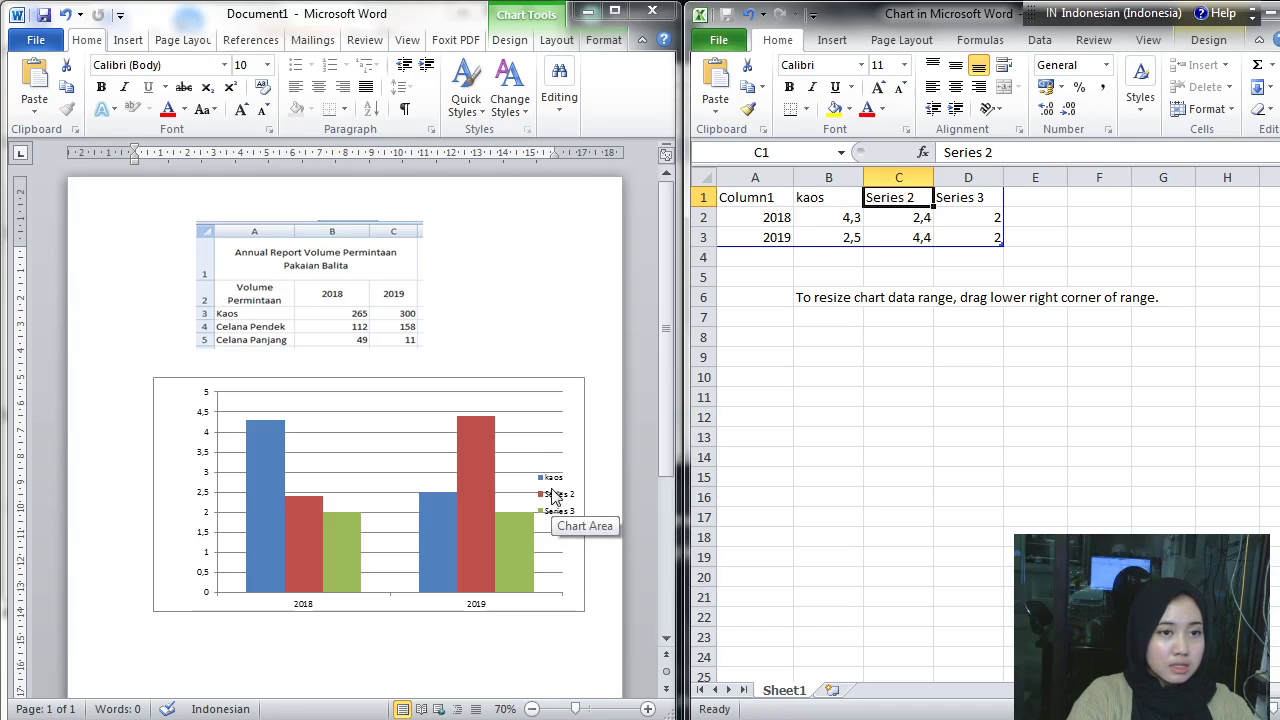
{"action": "left_click", "coordinate": [648, 709]}
{"action": "left_click", "coordinate": [648, 709]}
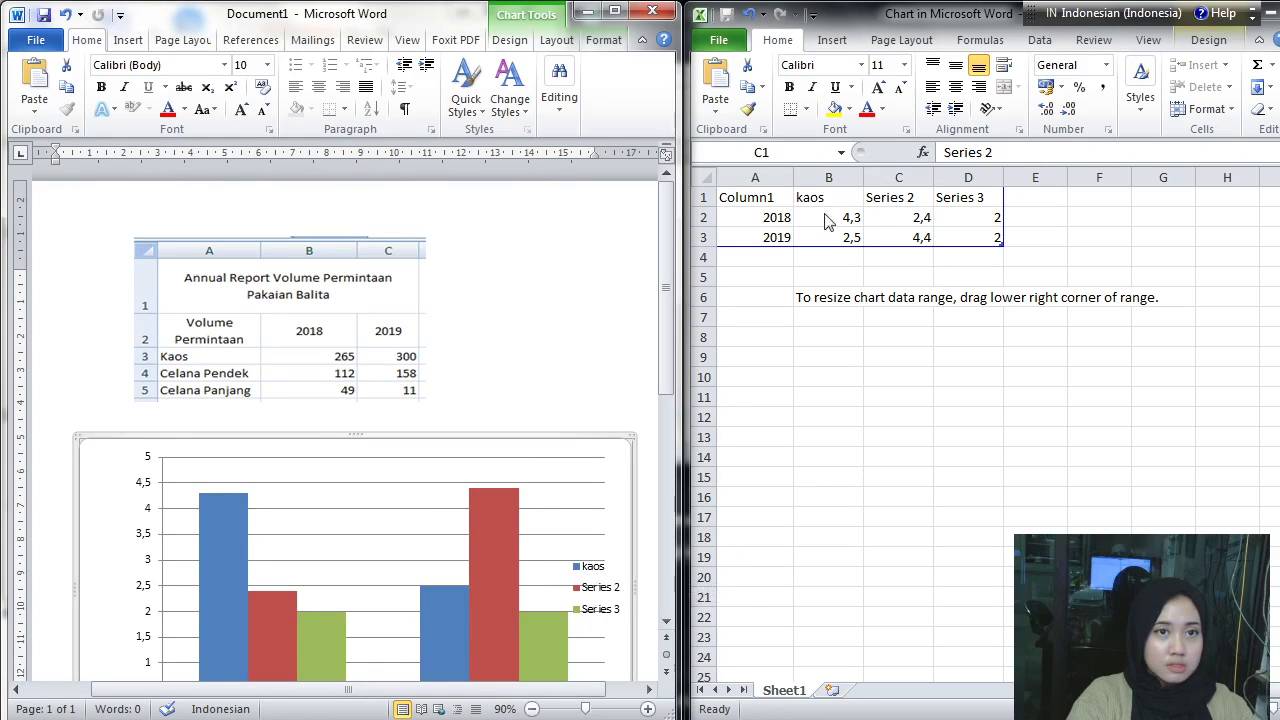
{"action": "left_click", "coordinate": [895, 197]}
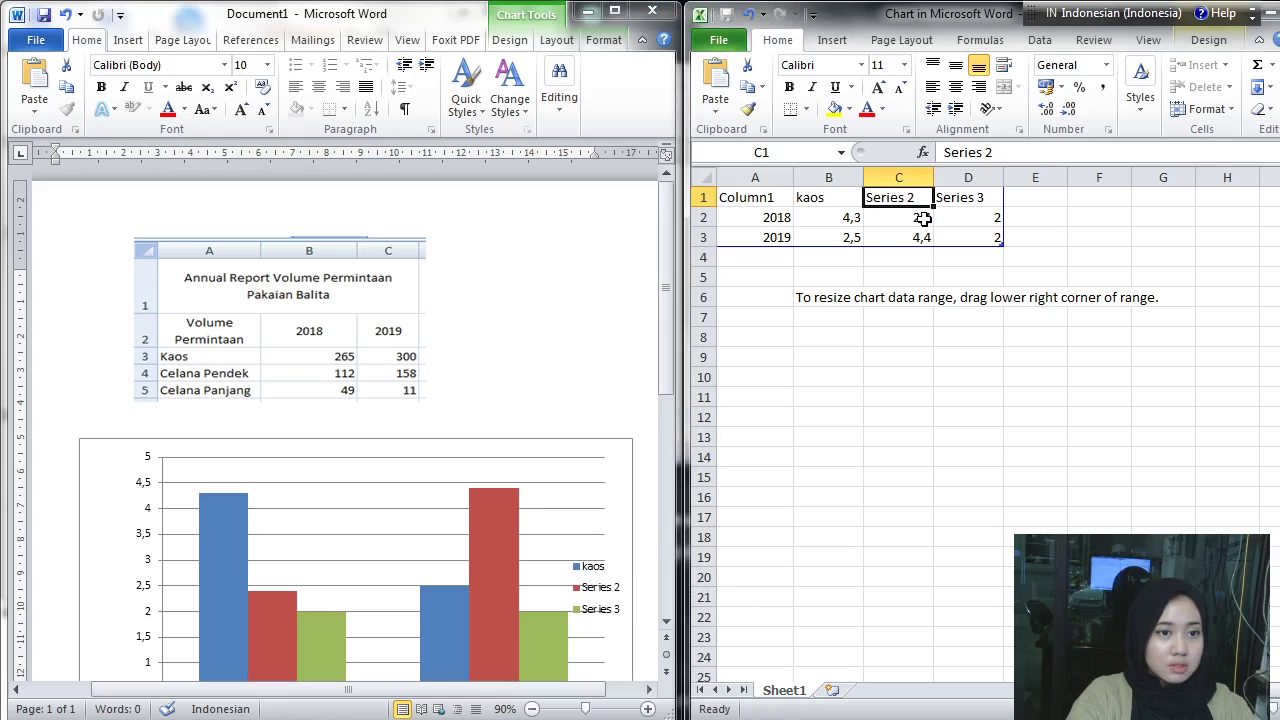
{"action": "type", "text": "ce"}
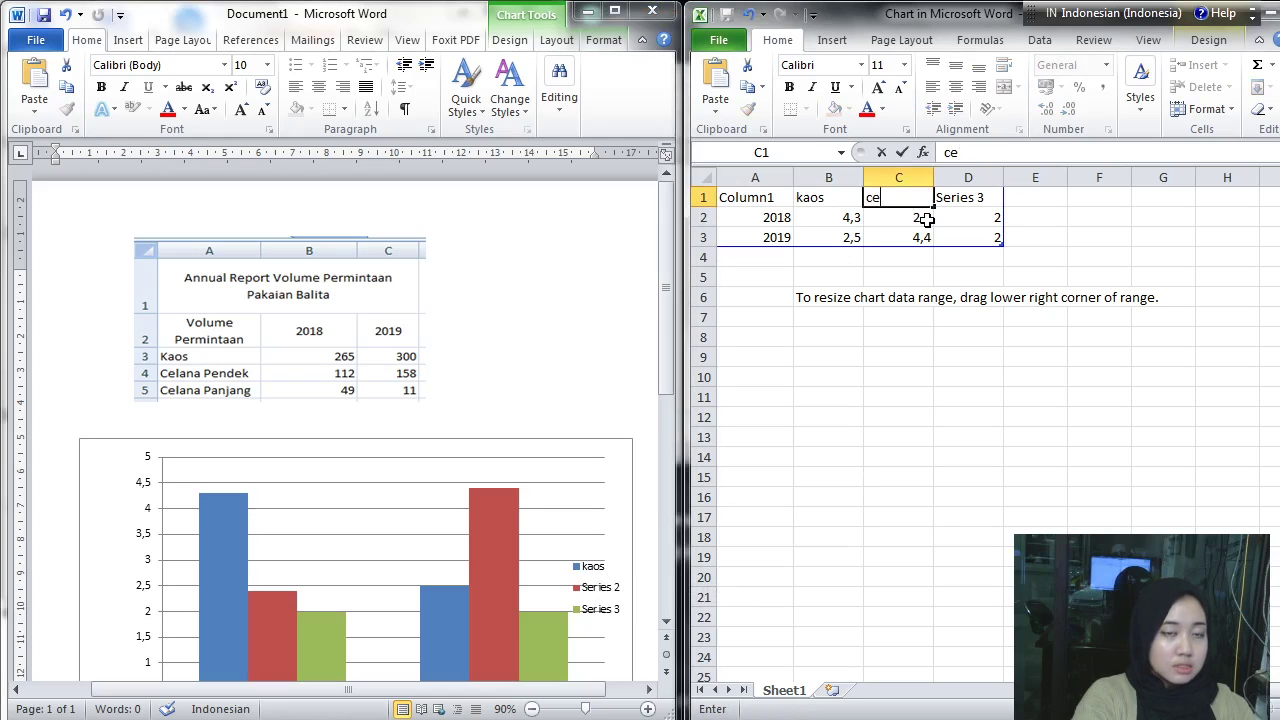
{"action": "type", "text": "lana pendek"}
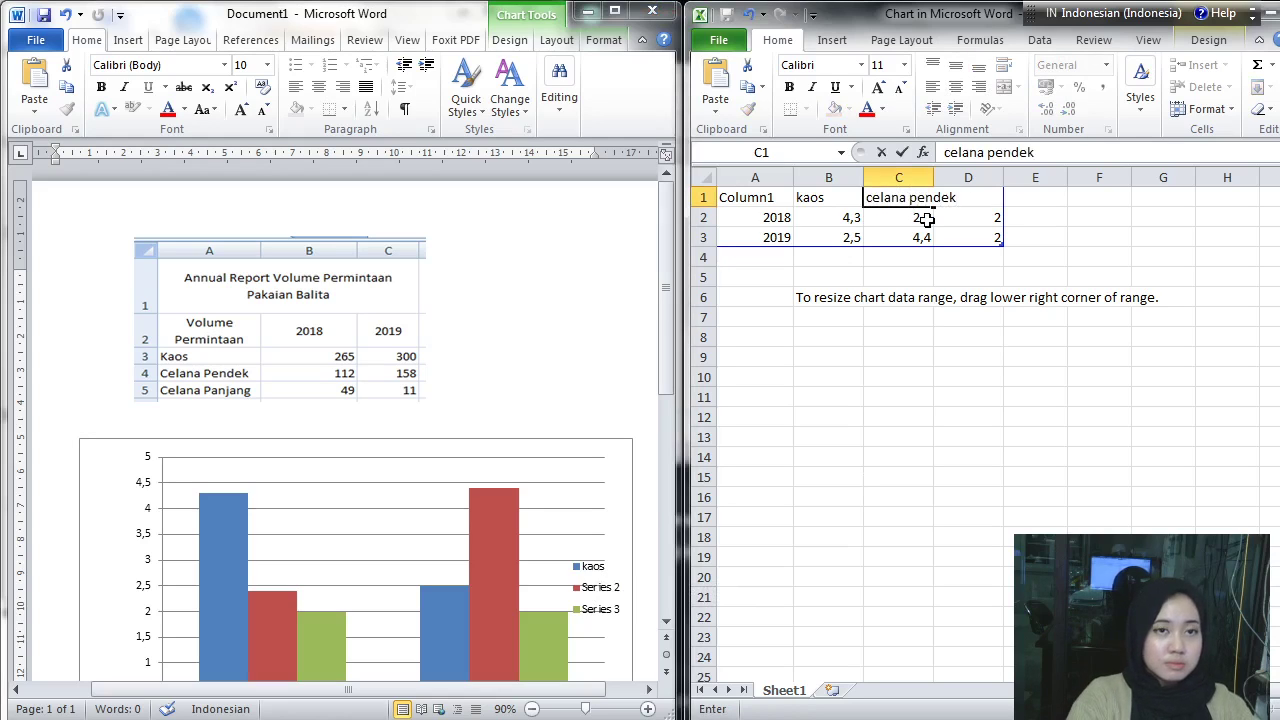
{"action": "left_click", "coordinate": [928, 176]}
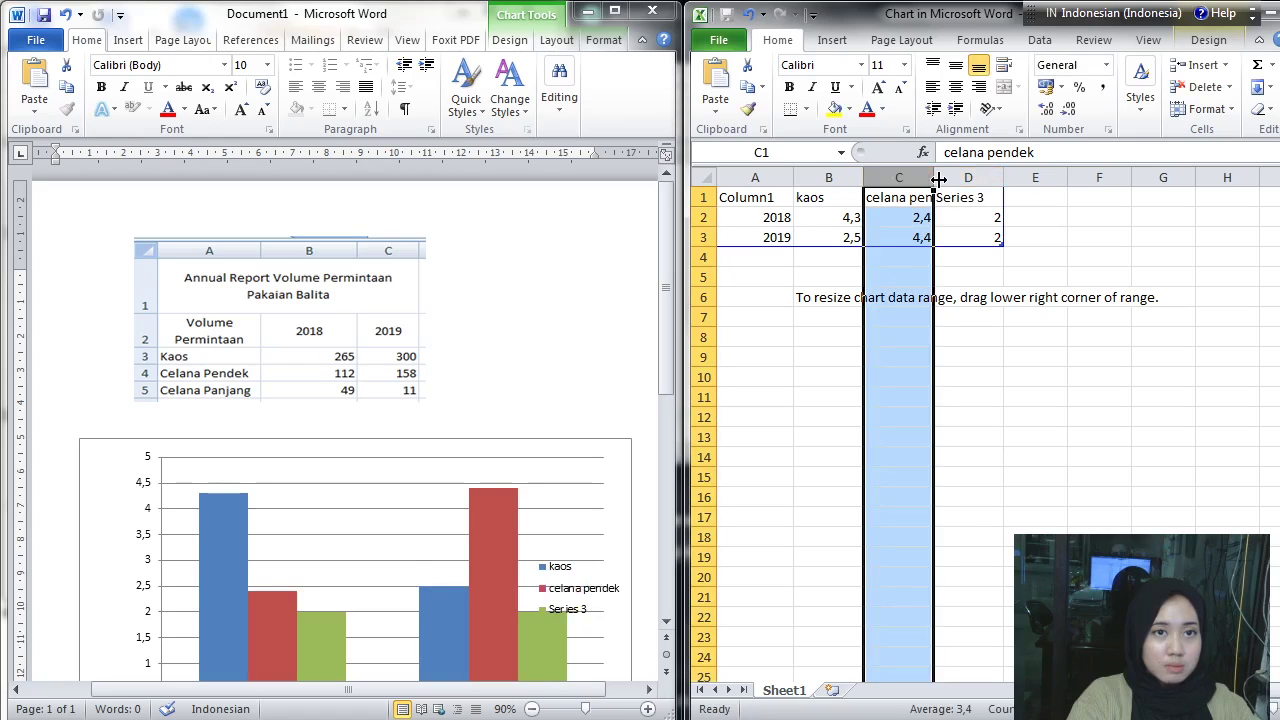
{"action": "left_click_drag", "start_coordinate": [936, 178], "coordinate": [964, 178]}
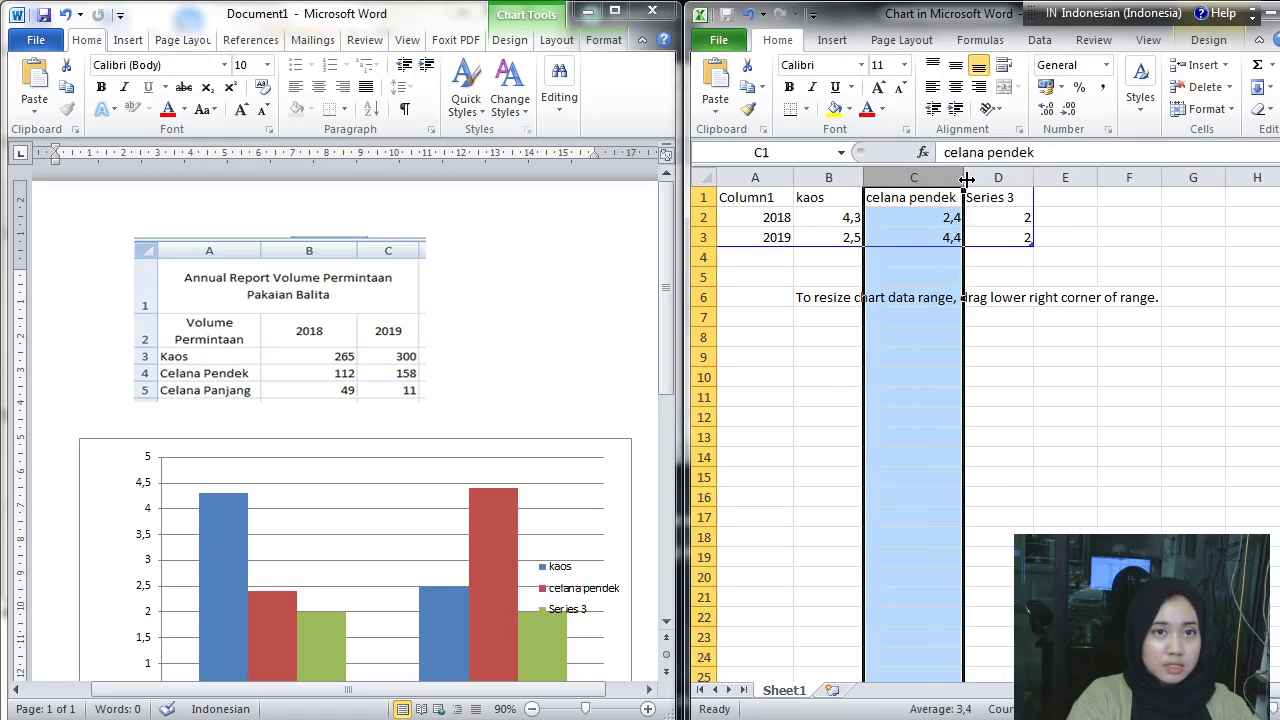
Step: Replace the Series 3 heading with celana panjang and widen its column to fit the full heading
{"action": "left_click", "coordinate": [1005, 198]}
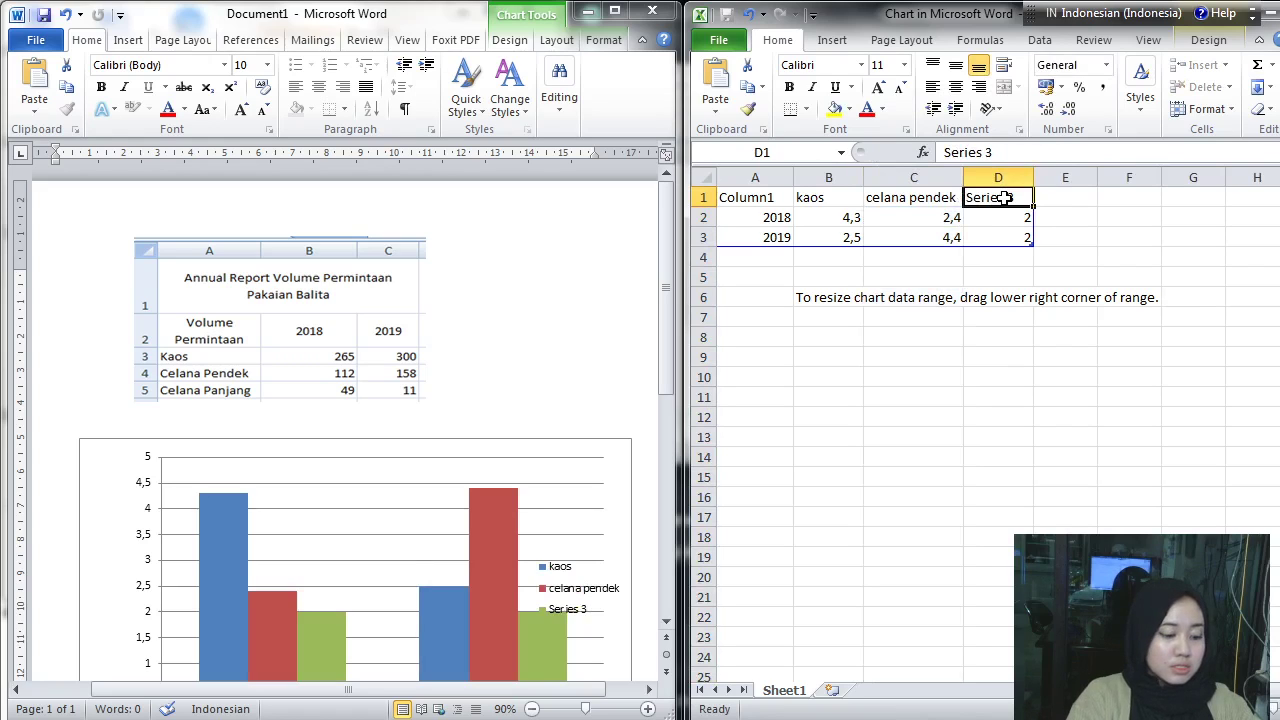
{"action": "type", "text": "celana panjang"}
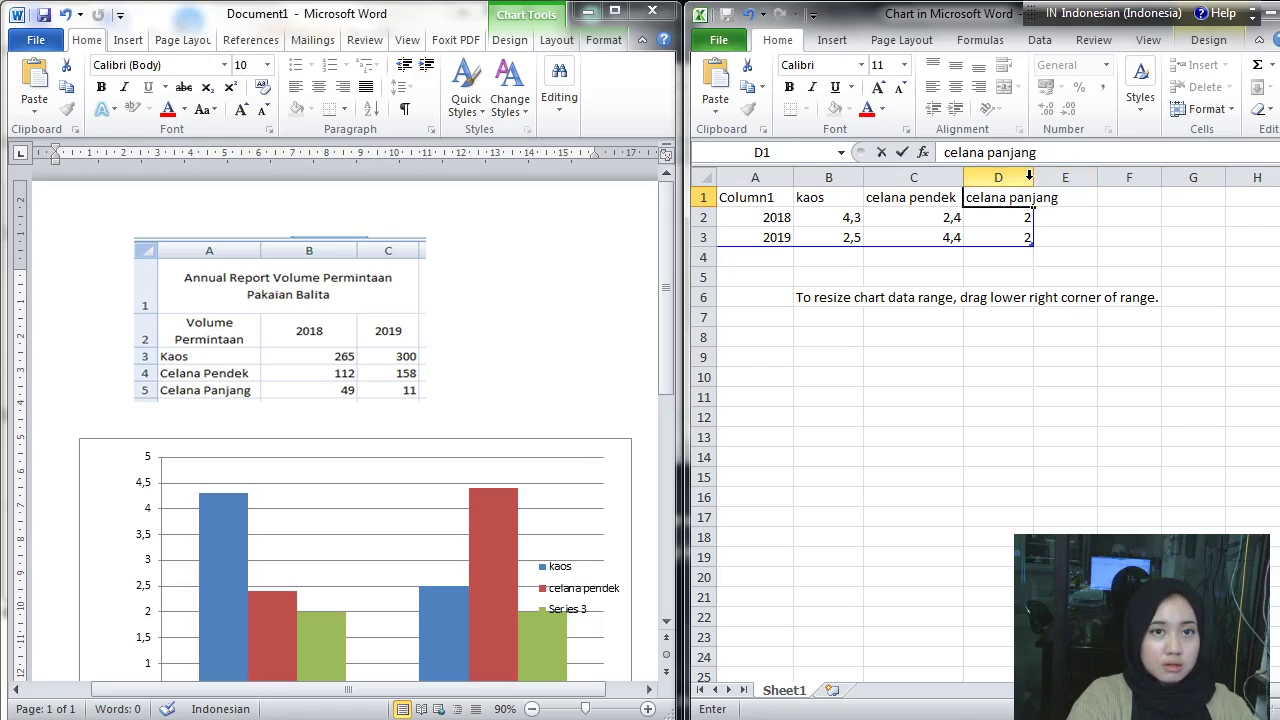
{"action": "left_click", "coordinate": [1028, 177]}
{"action": "left_click_drag", "start_coordinate": [1034, 177], "coordinate": [1070, 176]}
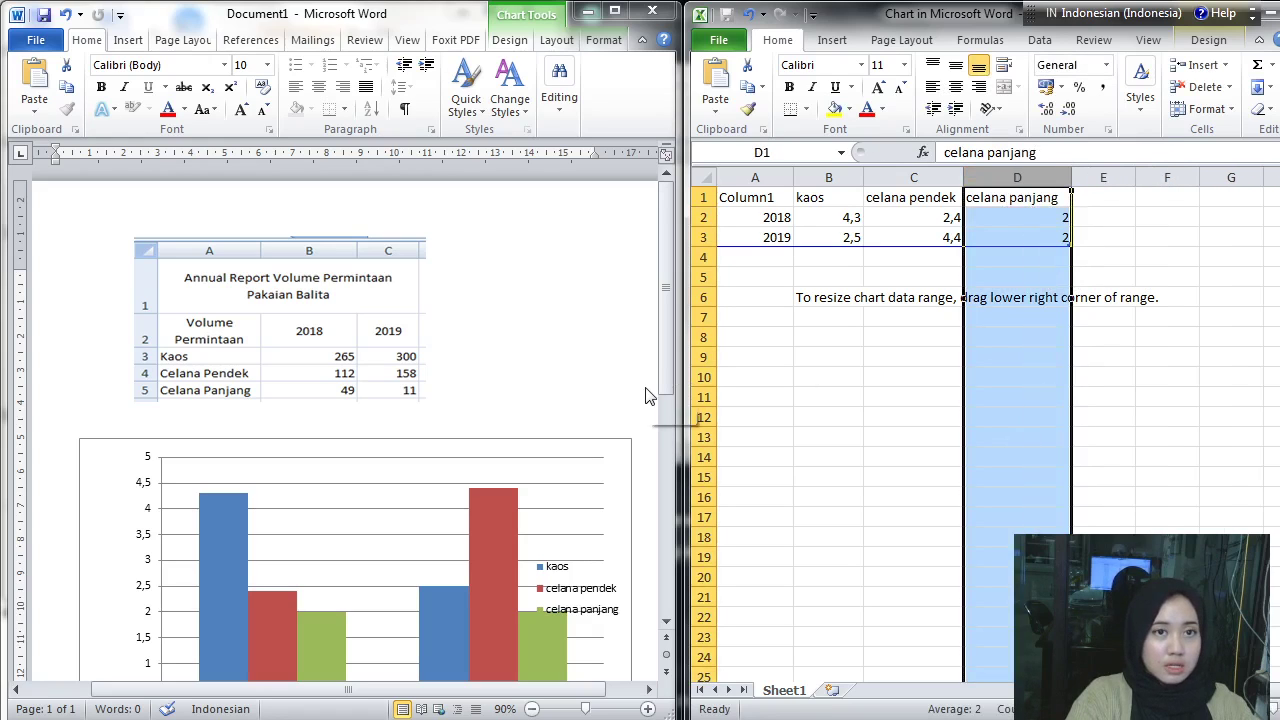
Step: Fill the 2018 row of the chart data with 265 for kaos, 112 for celana pendek and 49 for celana panjang
{"action": "left_click", "coordinate": [848, 218]}
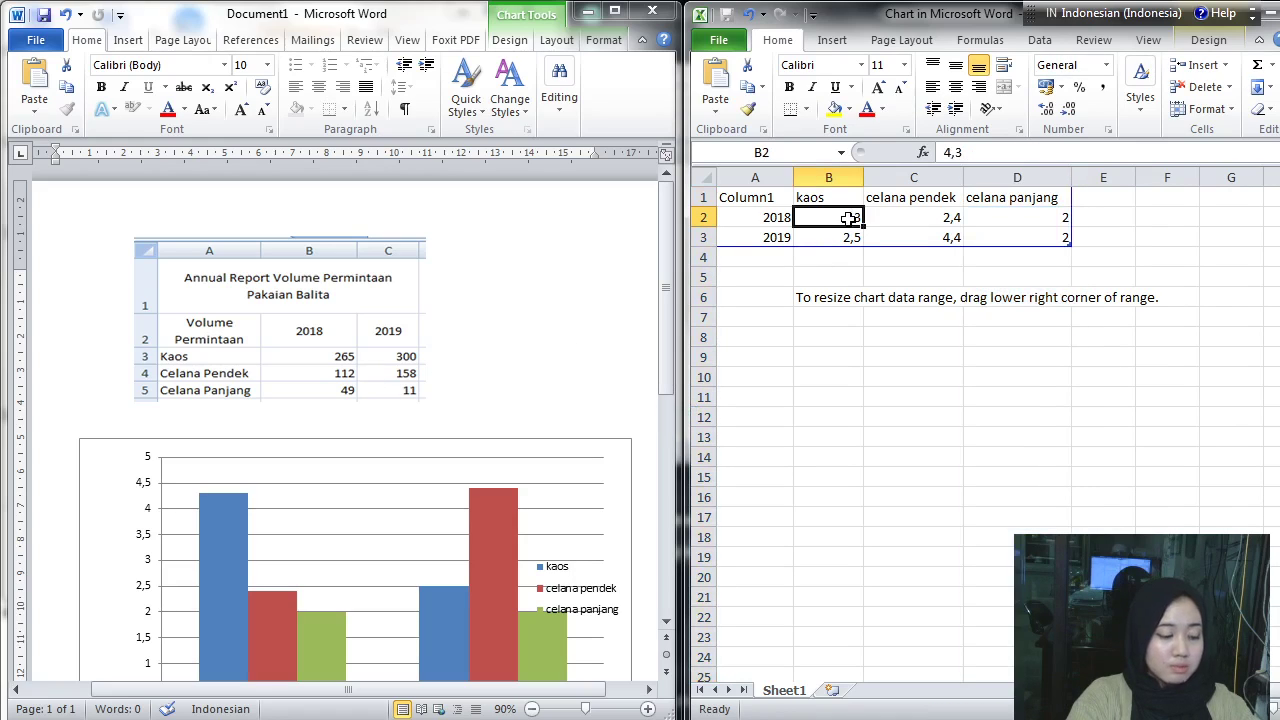
{"action": "type", "text": "265"}
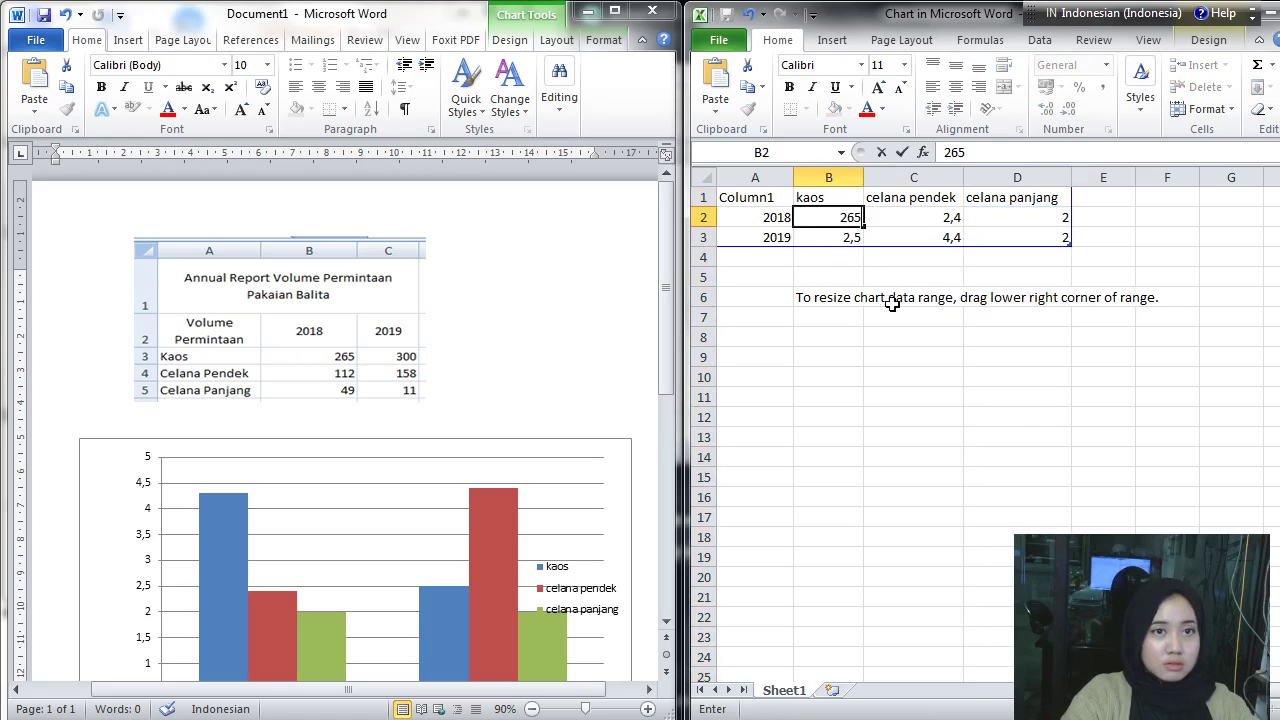
{"action": "left_click", "coordinate": [928, 218]}
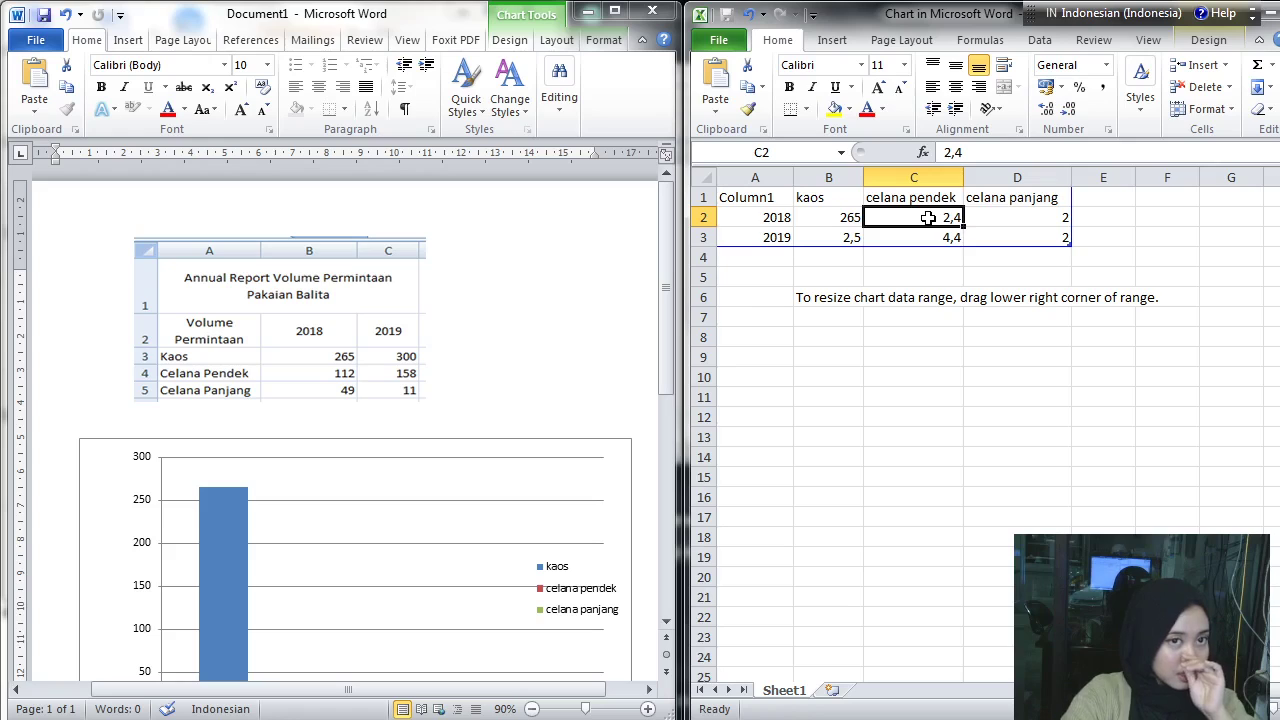
{"action": "type", "text": "112"}
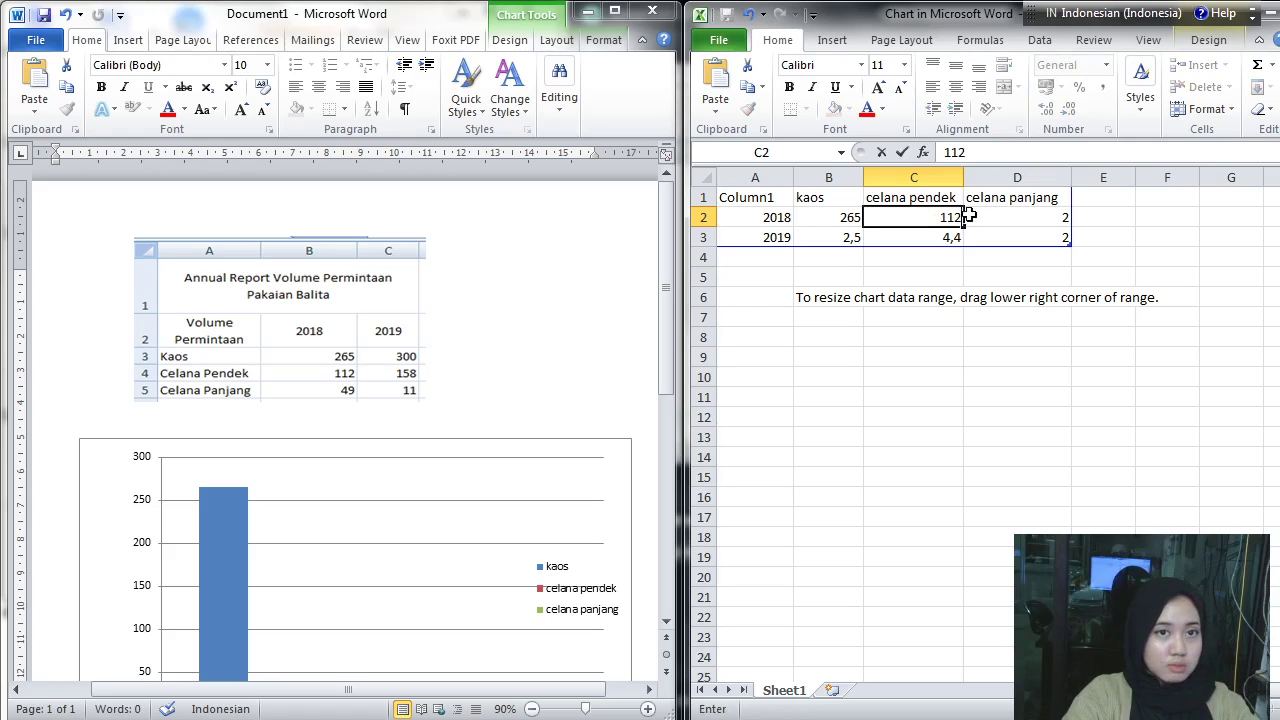
{"action": "left_click", "coordinate": [995, 216]}
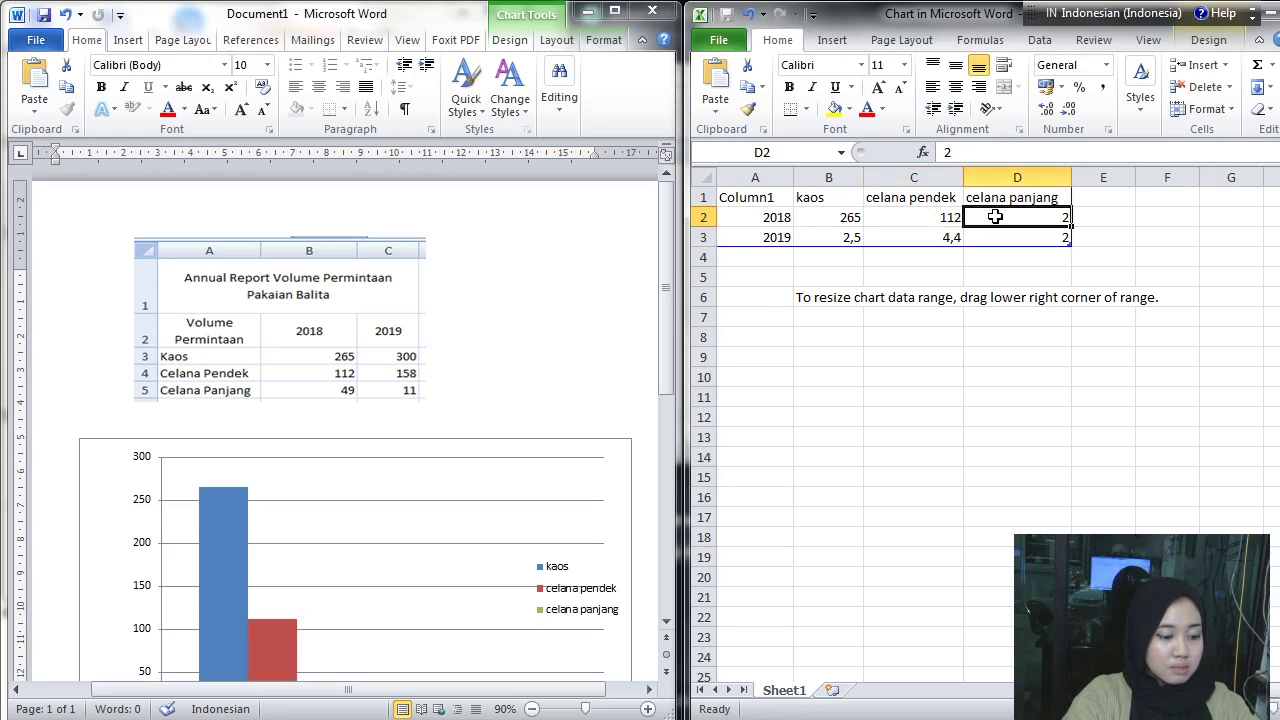
{"action": "type", "text": "49"}
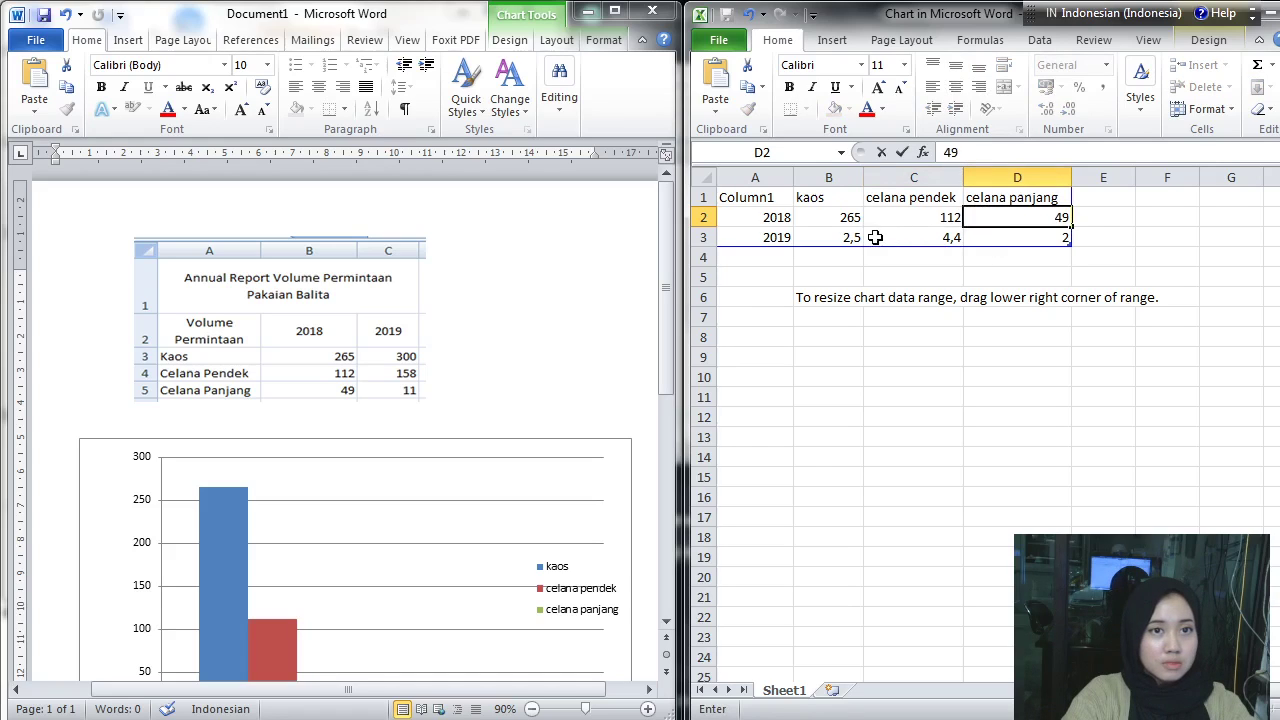
Step: Fill the 2019 row of the chart data with 300 for kaos, 158 for celana pendek and 11 for celana panjang
{"action": "left_click", "coordinate": [845, 237]}
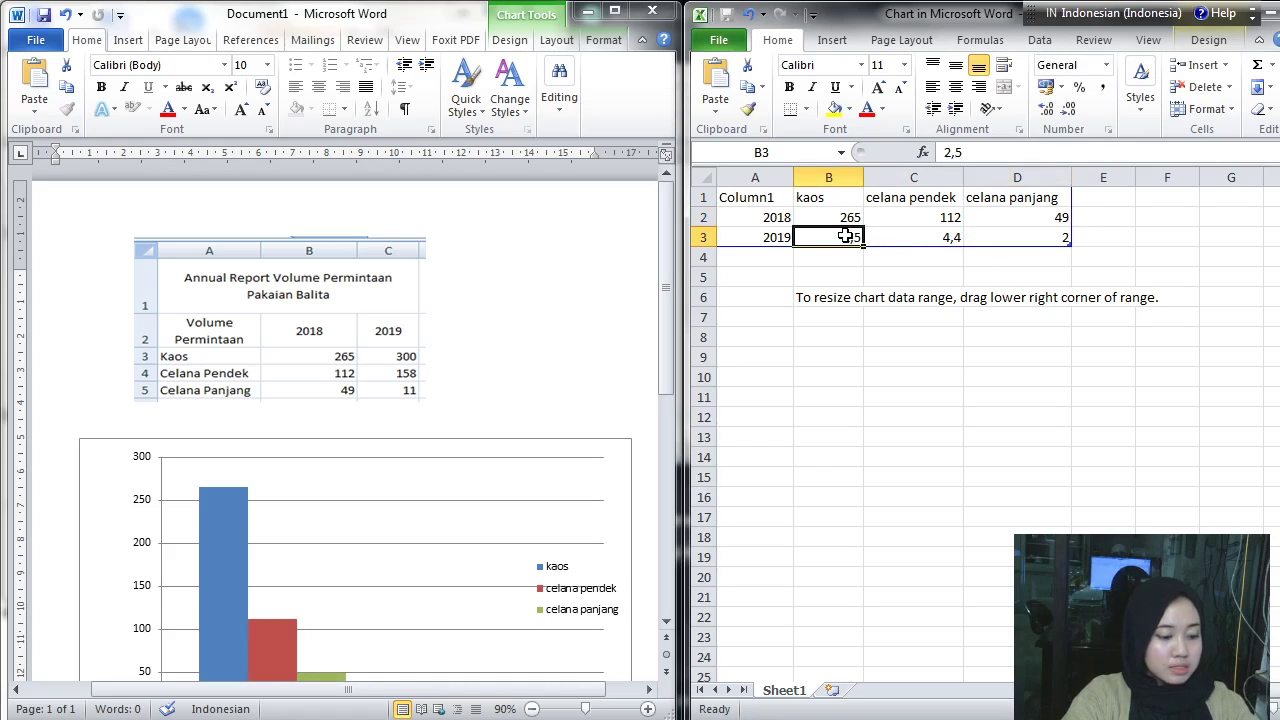
{"action": "type", "text": "300"}
{"action": "left_click", "coordinate": [911, 237]}
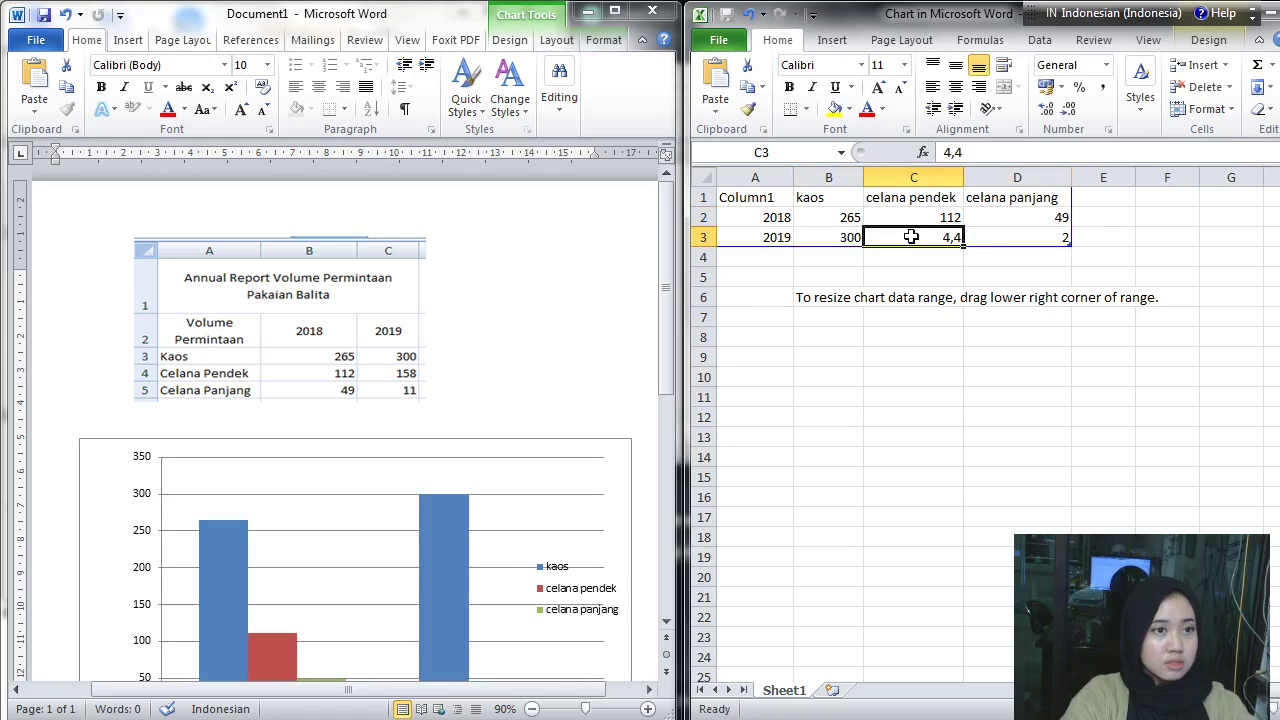
{"action": "type", "text": "158"}
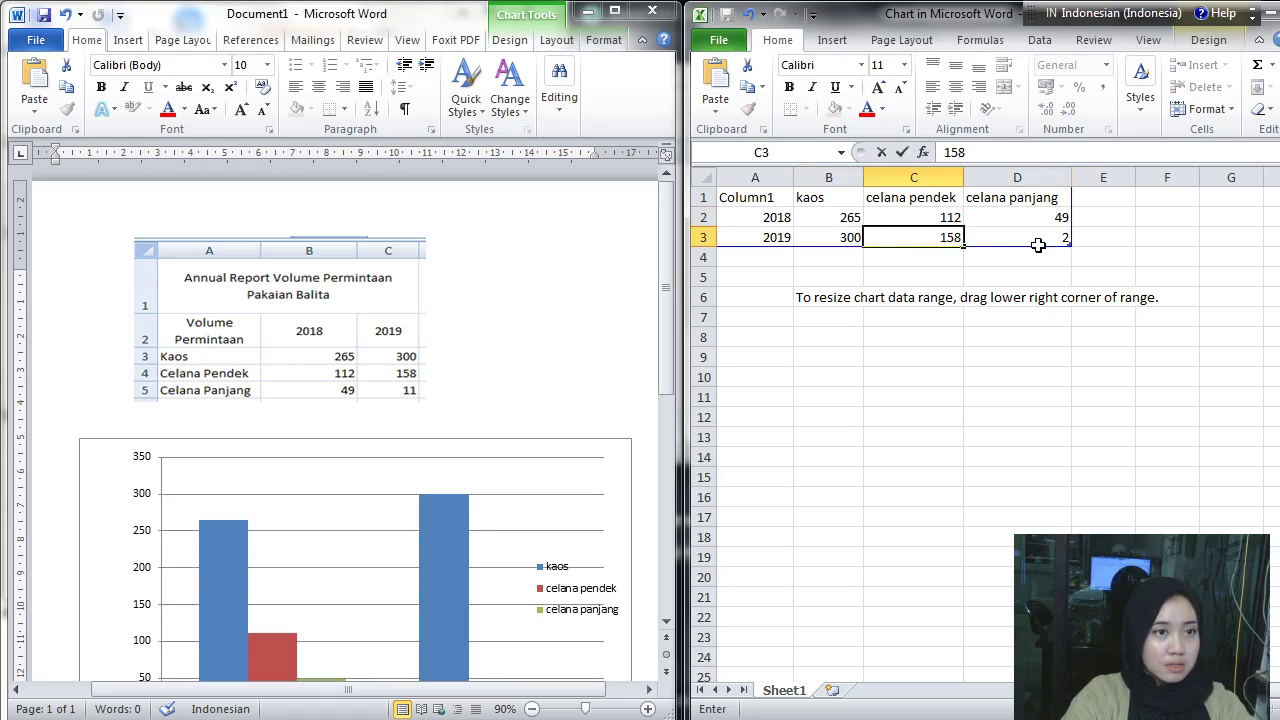
{"action": "left_click", "coordinate": [1038, 244]}
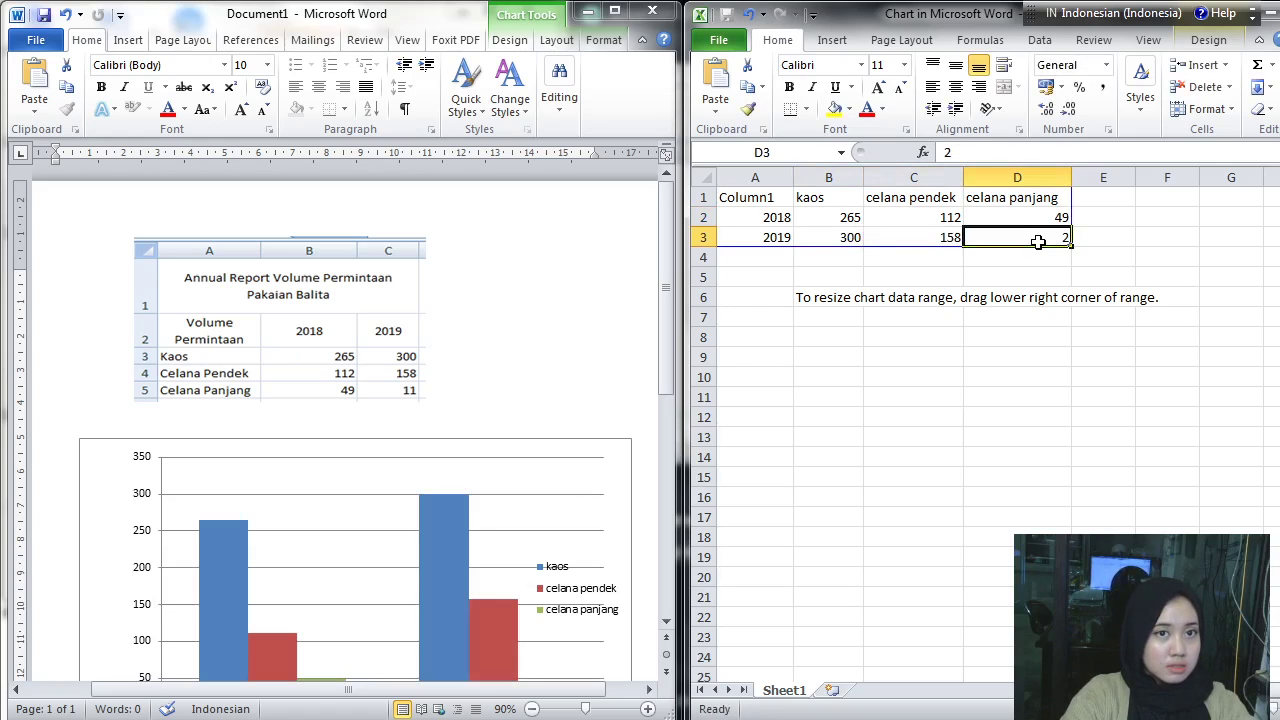
{"action": "type", "text": "1"}
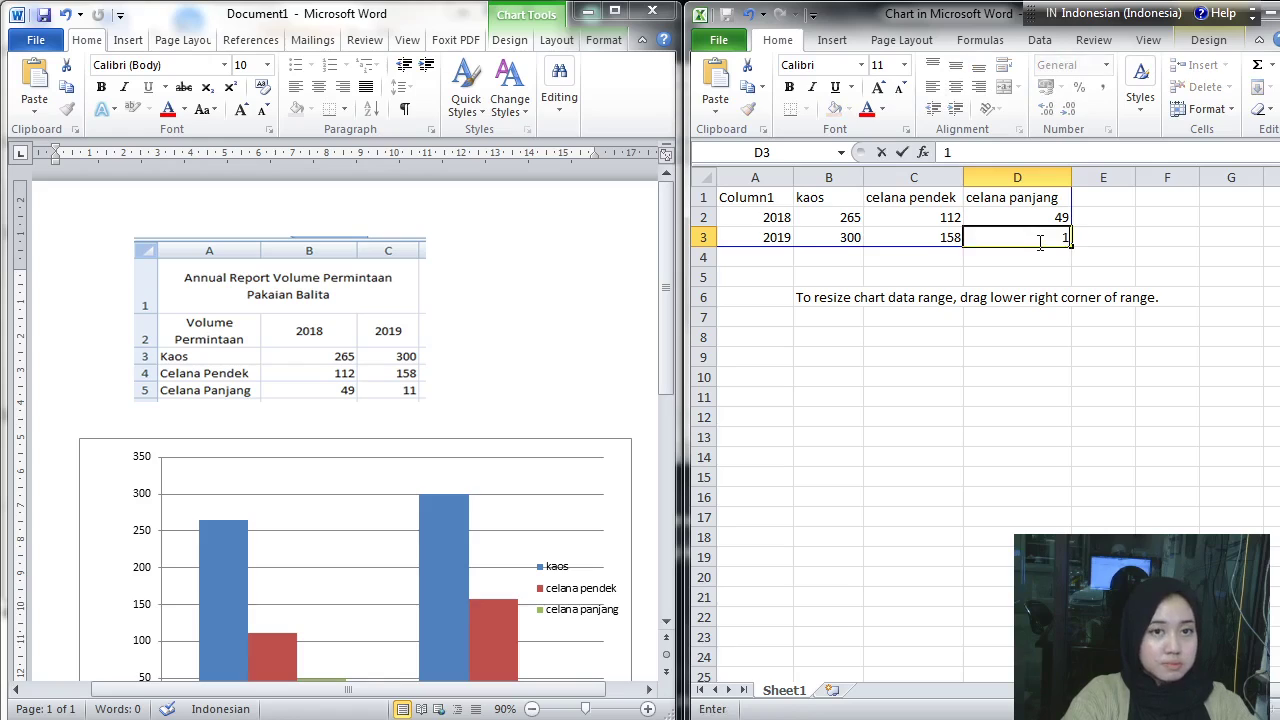
{"action": "type", "text": "1"}
{"action": "left_click", "coordinate": [1003, 388]}
Step: Examine the completed chart data sheet and the whole column chart in the document against the source table
{"action": "scroll", "coordinate": [763, 430], "scroll_direction": "down", "scroll_amount": 4}
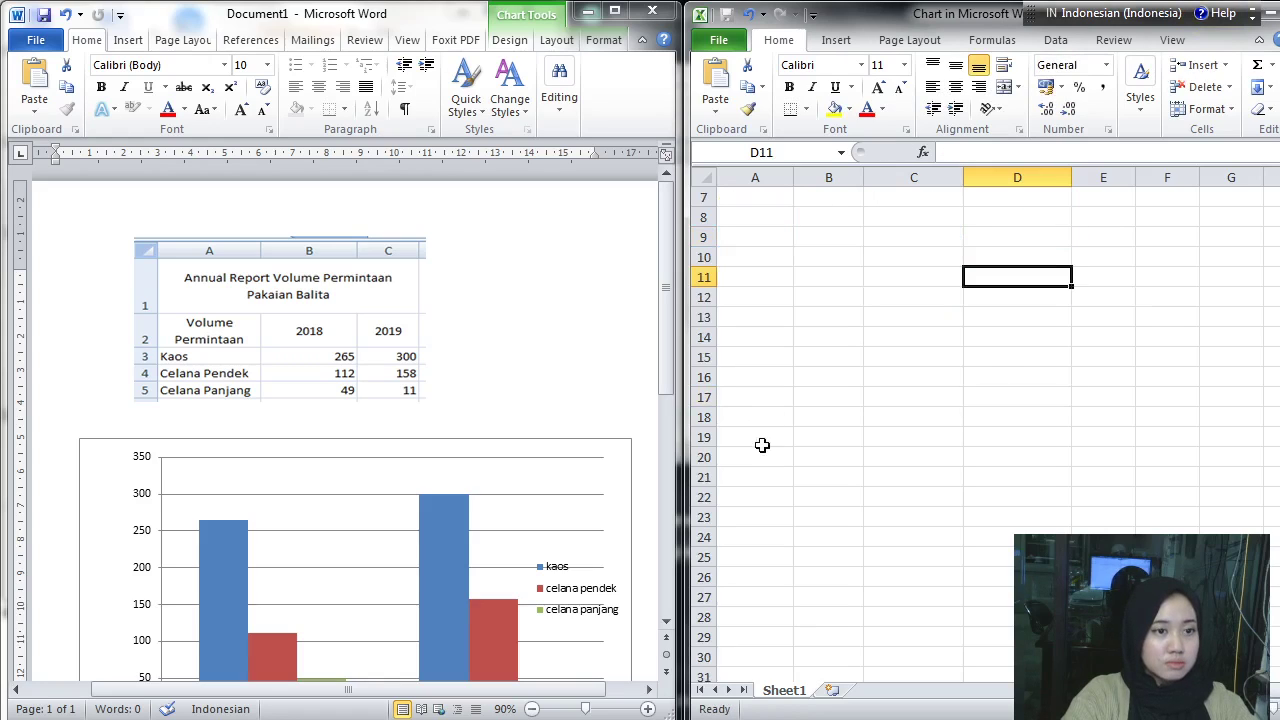
{"action": "scroll", "coordinate": [541, 553], "scroll_direction": "up", "scroll_amount": 3}
{"action": "left_click_drag", "start_coordinate": [668, 317], "coordinate": [667, 394]}
{"action": "scroll", "coordinate": [938, 340], "scroll_direction": "up", "scroll_amount": 2}
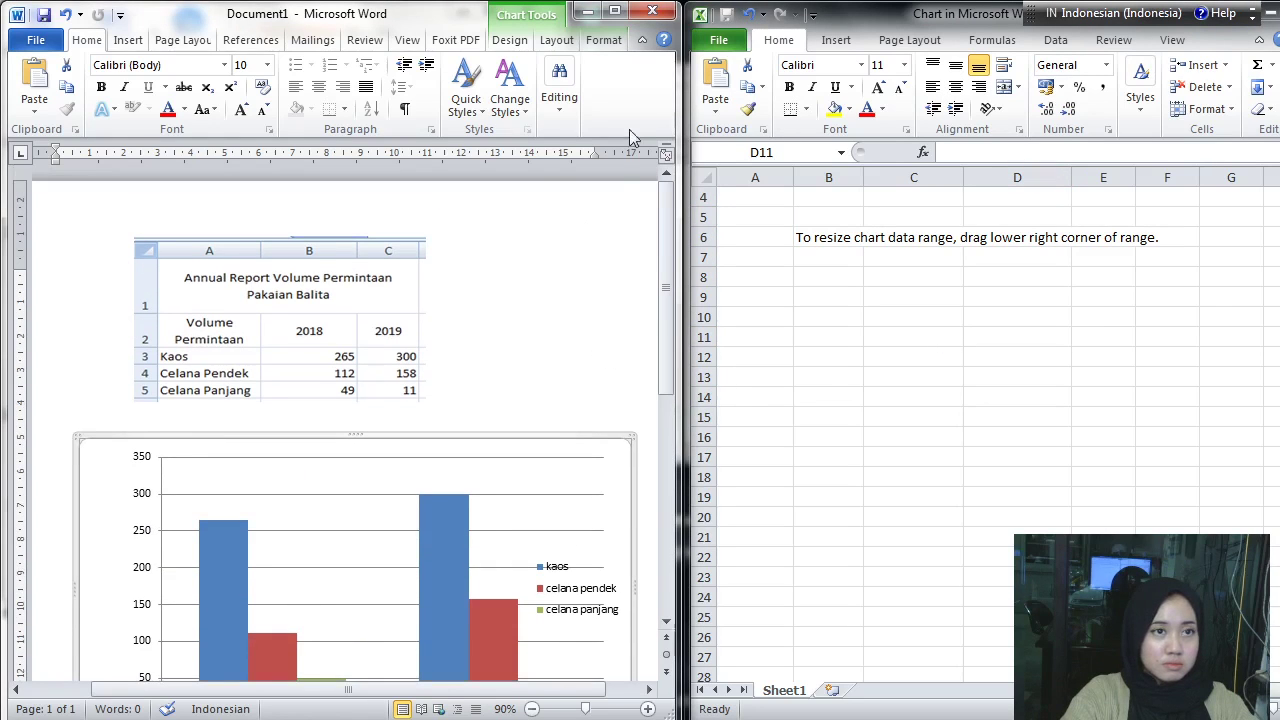
{"action": "left_click", "coordinate": [1272, 297]}
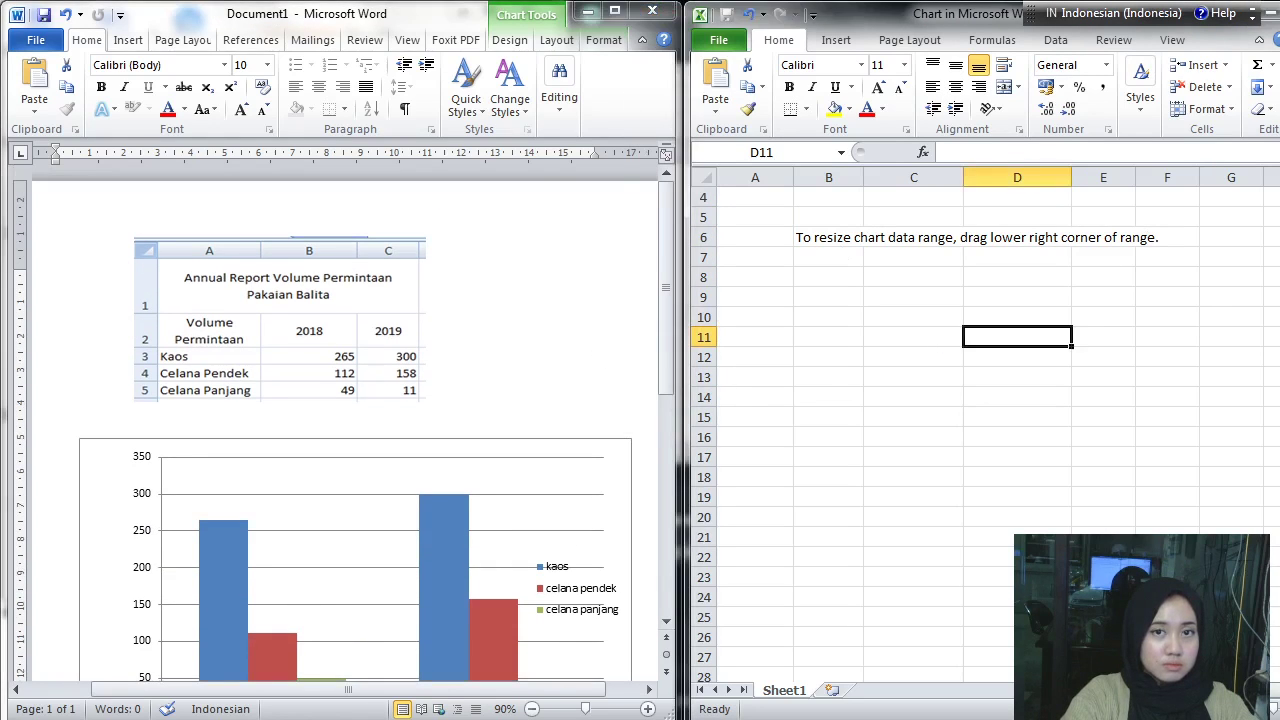
{"action": "scroll", "coordinate": [990, 420], "scroll_direction": "up", "scroll_amount": 1}
{"action": "left_click", "coordinate": [585, 374]}
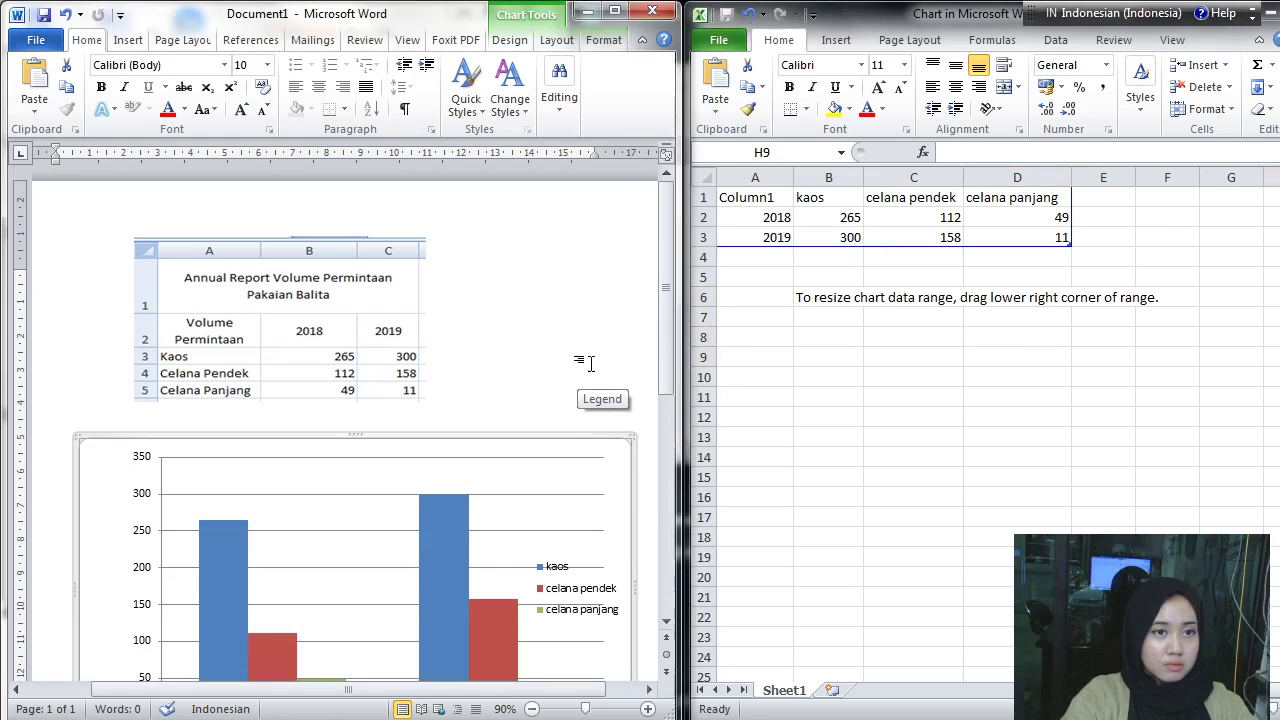
{"action": "left_click_drag", "start_coordinate": [661, 325], "coordinate": [670, 366]}
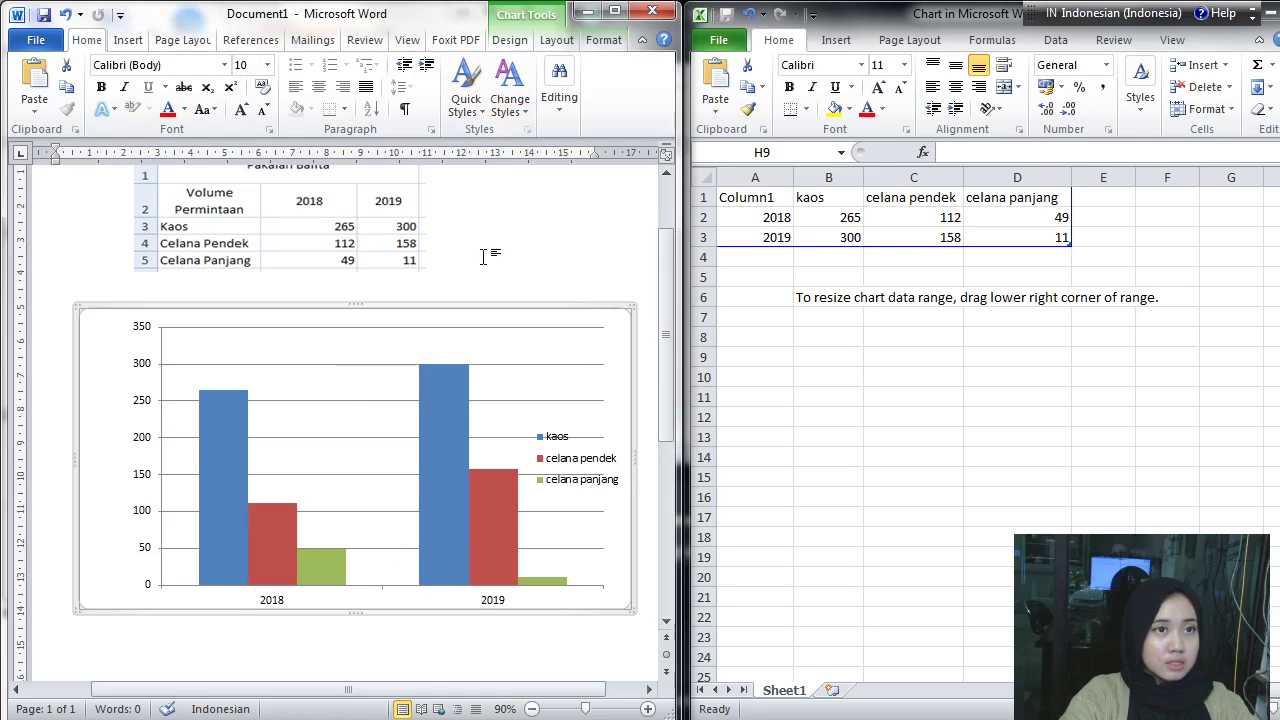
{"action": "left_click_drag", "start_coordinate": [380, 694], "coordinate": [443, 695]}
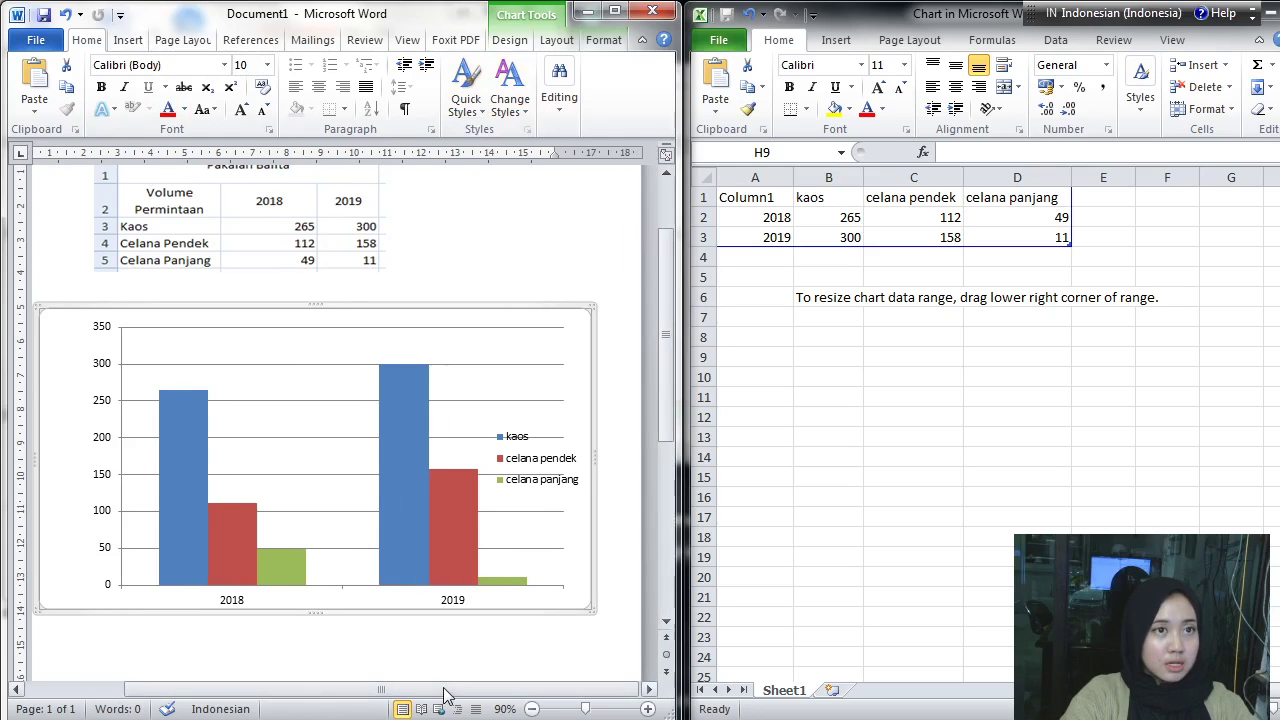
Step: Add a centered overlay title to the column chart and change its placement to Above Chart
{"action": "left_click", "coordinate": [509, 42]}
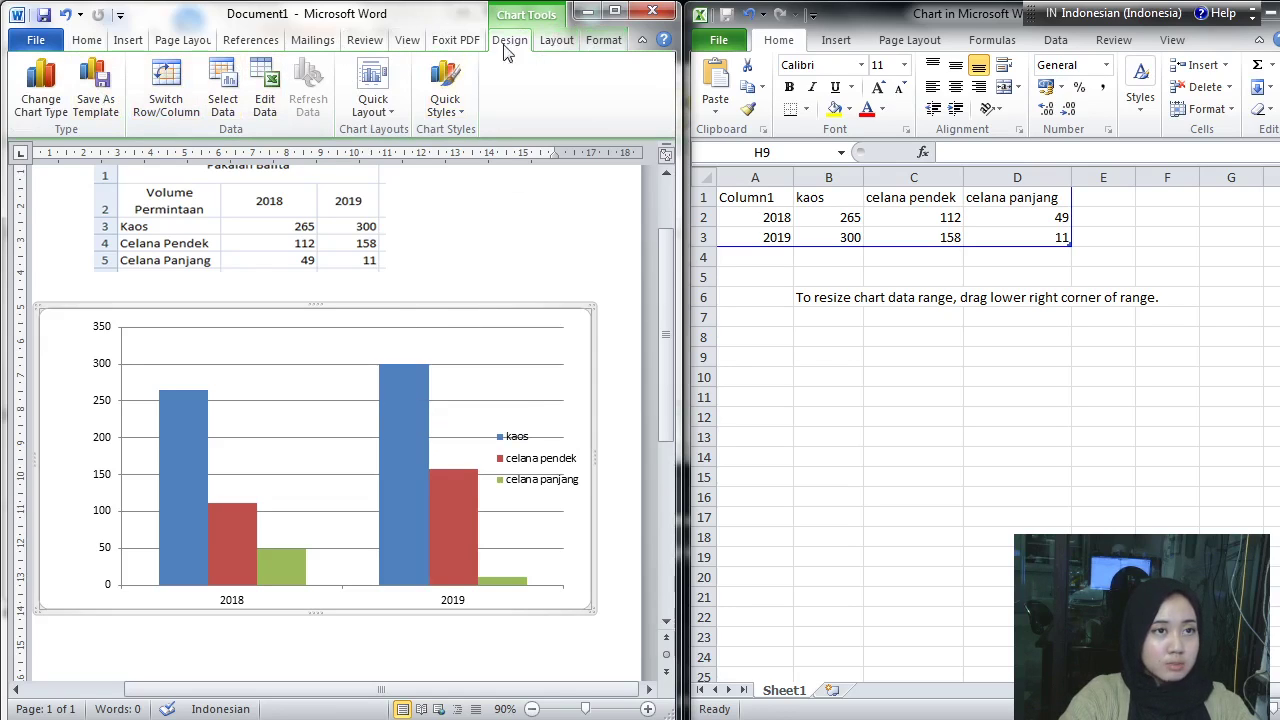
{"action": "left_click", "coordinate": [553, 44]}
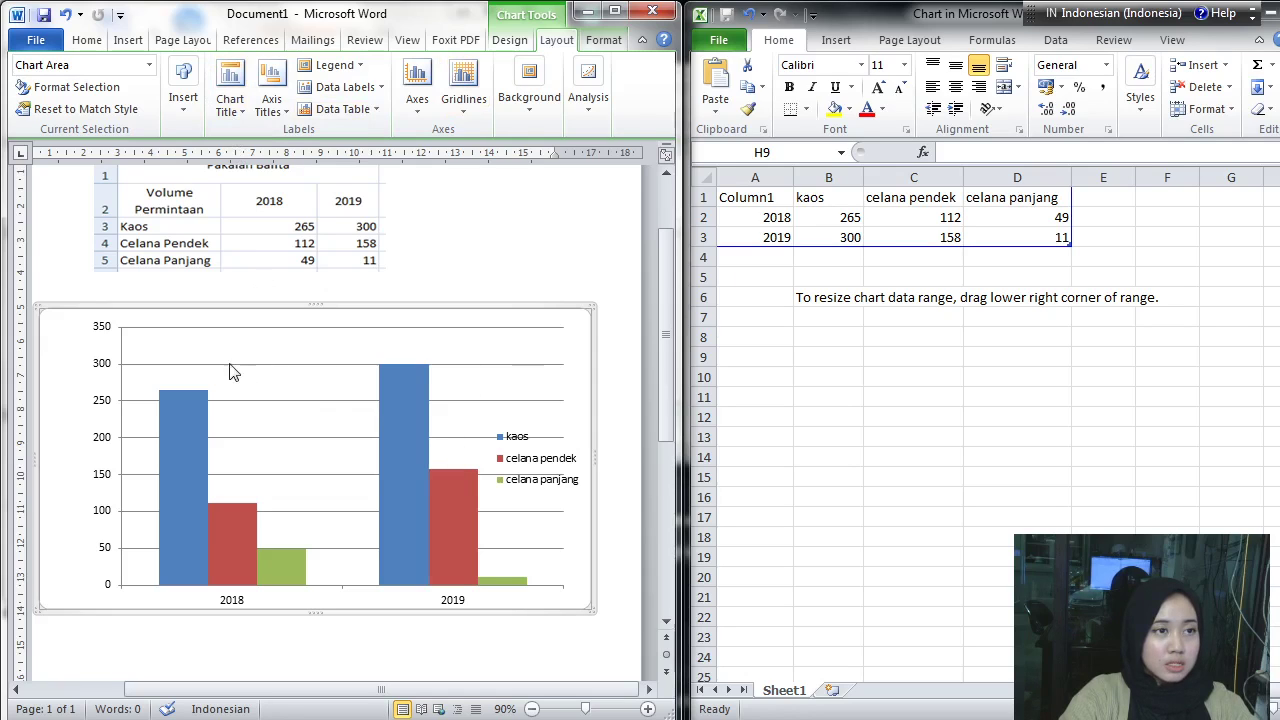
{"action": "left_click", "coordinate": [240, 115]}
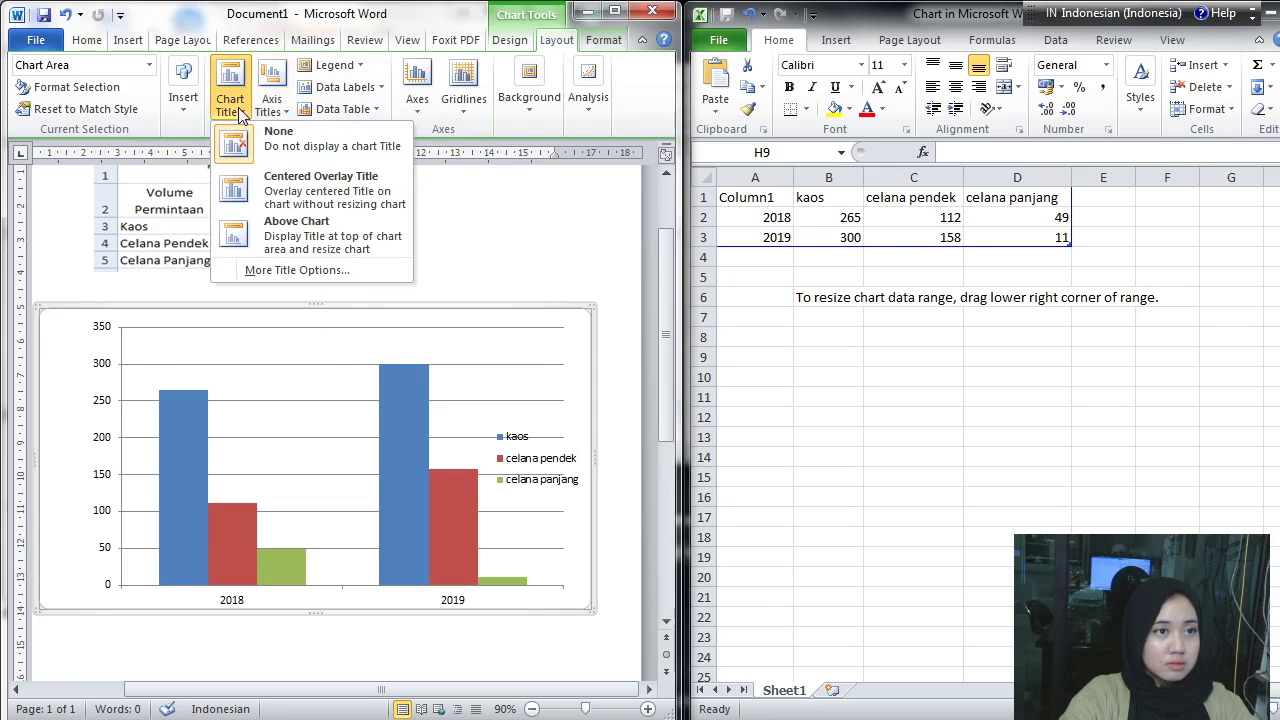
{"action": "left_click", "coordinate": [305, 195]}
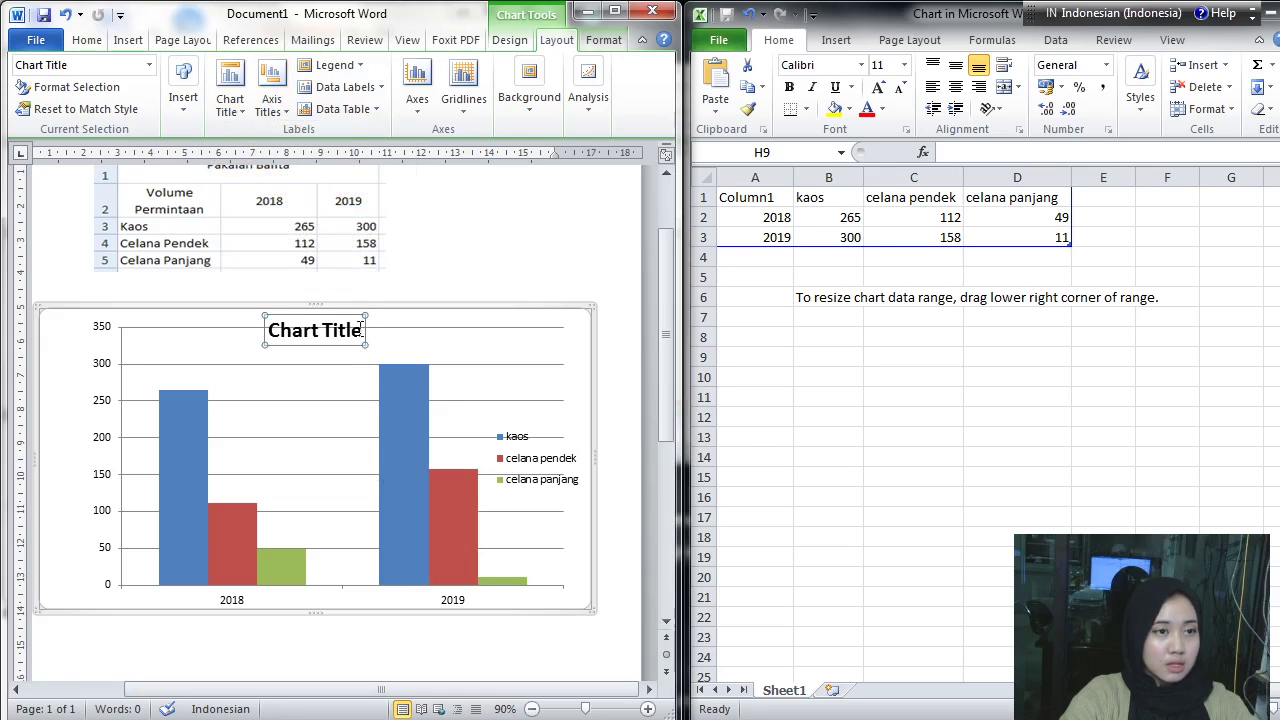
{"action": "left_click", "coordinate": [230, 103]}
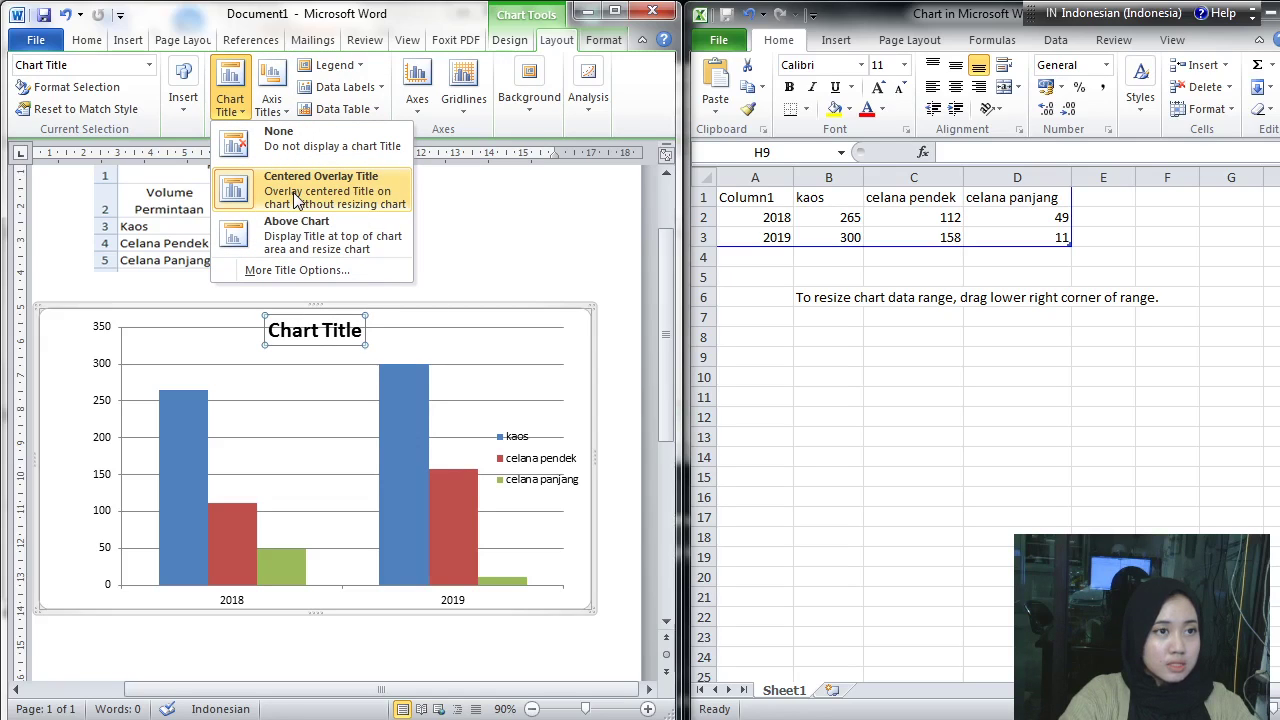
{"action": "left_click", "coordinate": [310, 235]}
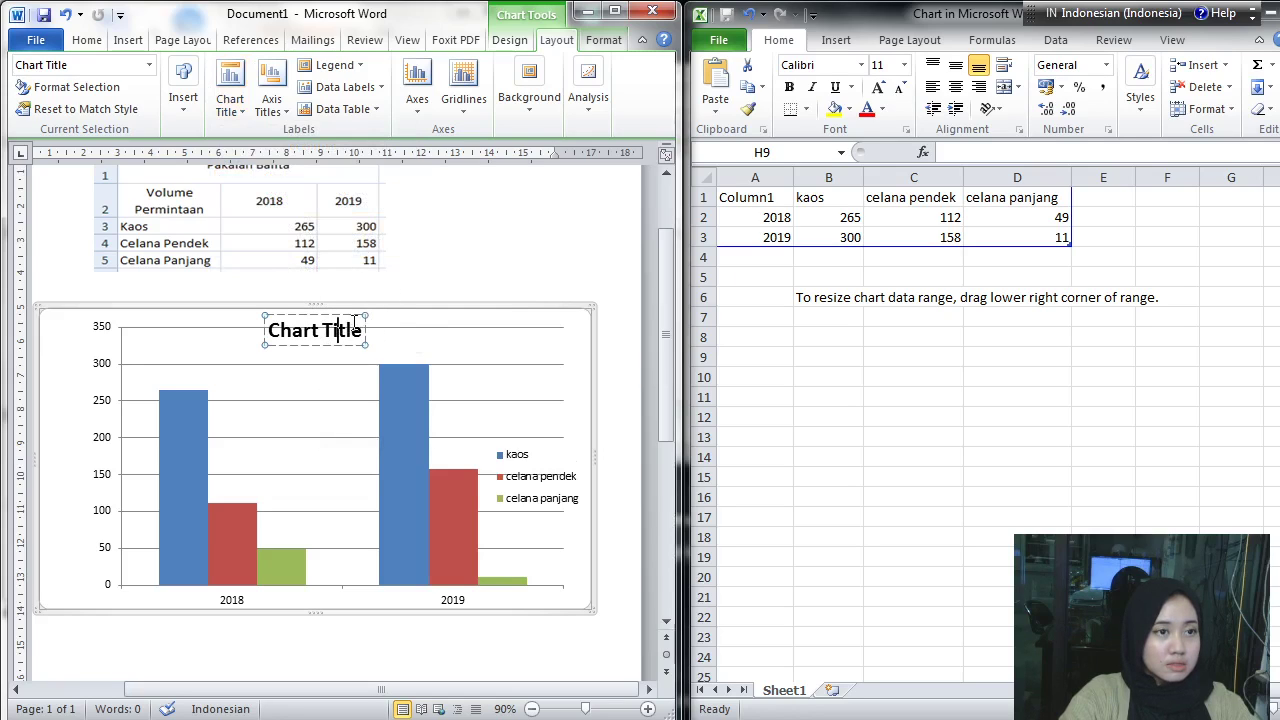
Step: Delete the chart title and add it again with the Above Chart placement
{"action": "left_click", "coordinate": [365, 320]}
{"action": "right_click", "coordinate": [365, 320]}
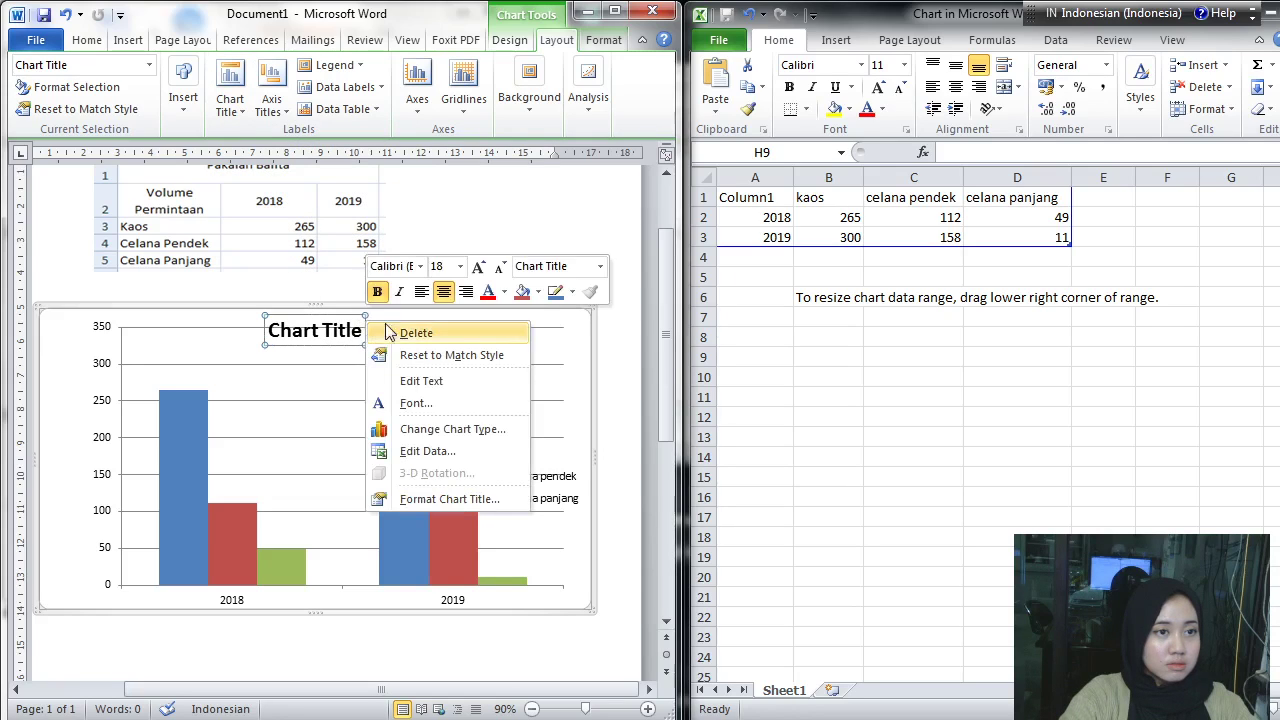
{"action": "left_click", "coordinate": [395, 331]}
{"action": "left_click", "coordinate": [228, 72]}
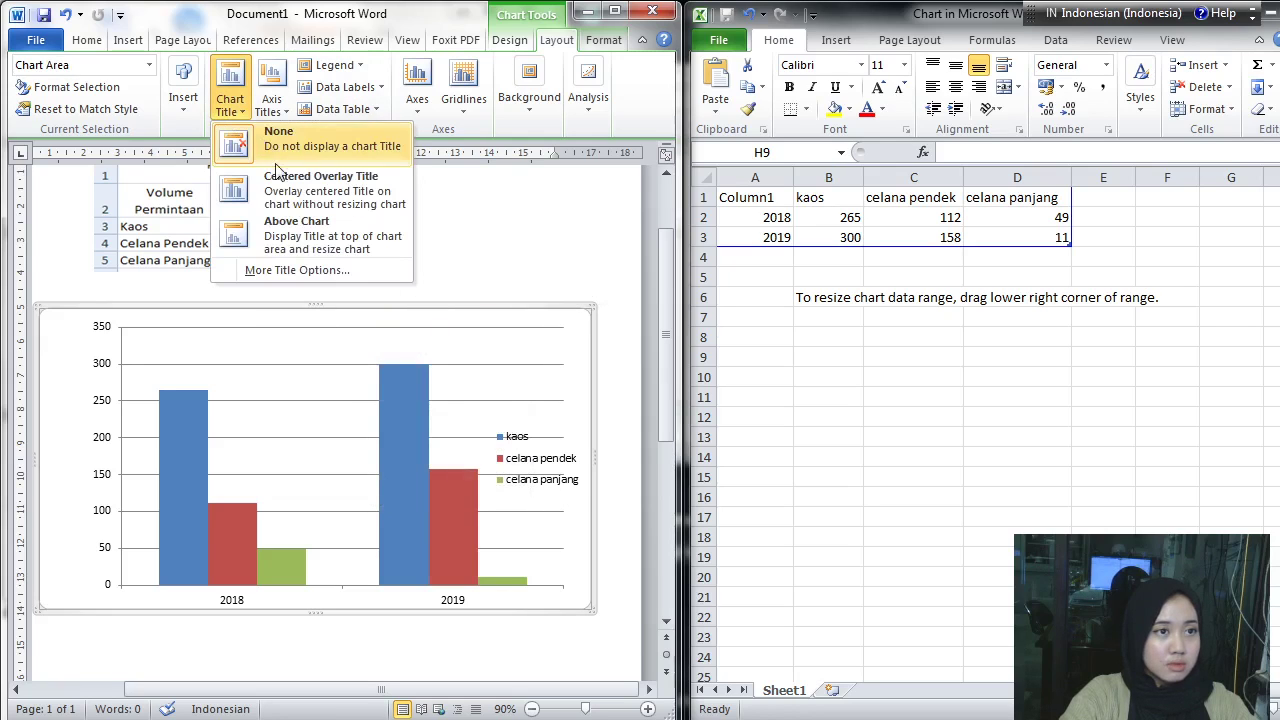
{"action": "left_click", "coordinate": [280, 230]}
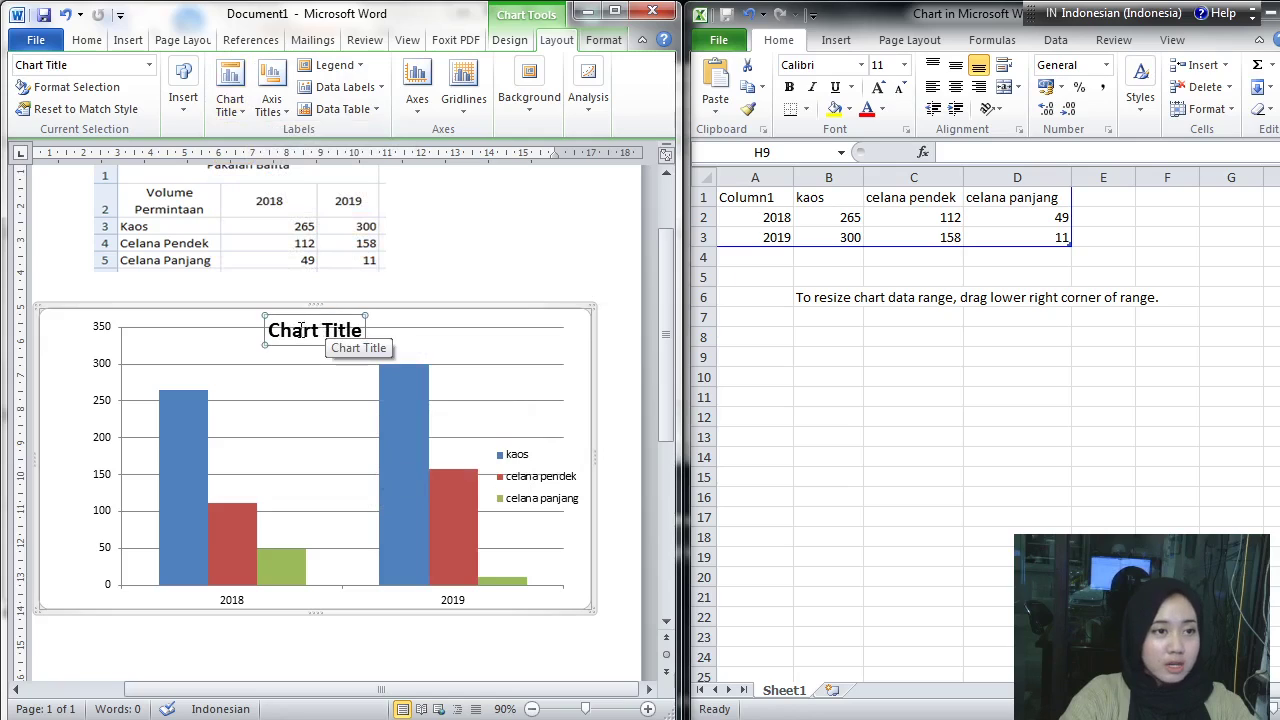
Step: Examine the chart title's formatting options for fill, borders, shadow, glow and soft edges, 3-D format and alignment
{"action": "left_click", "coordinate": [242, 106]}
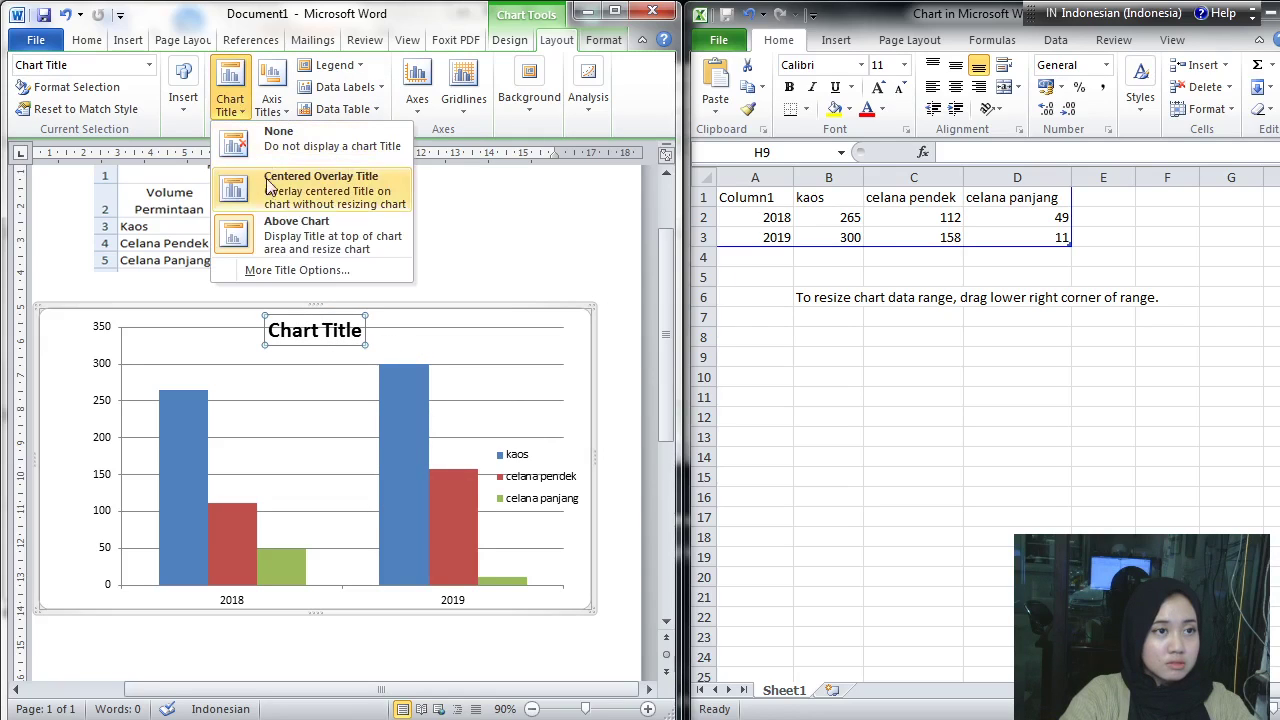
{"action": "left_click", "coordinate": [281, 270]}
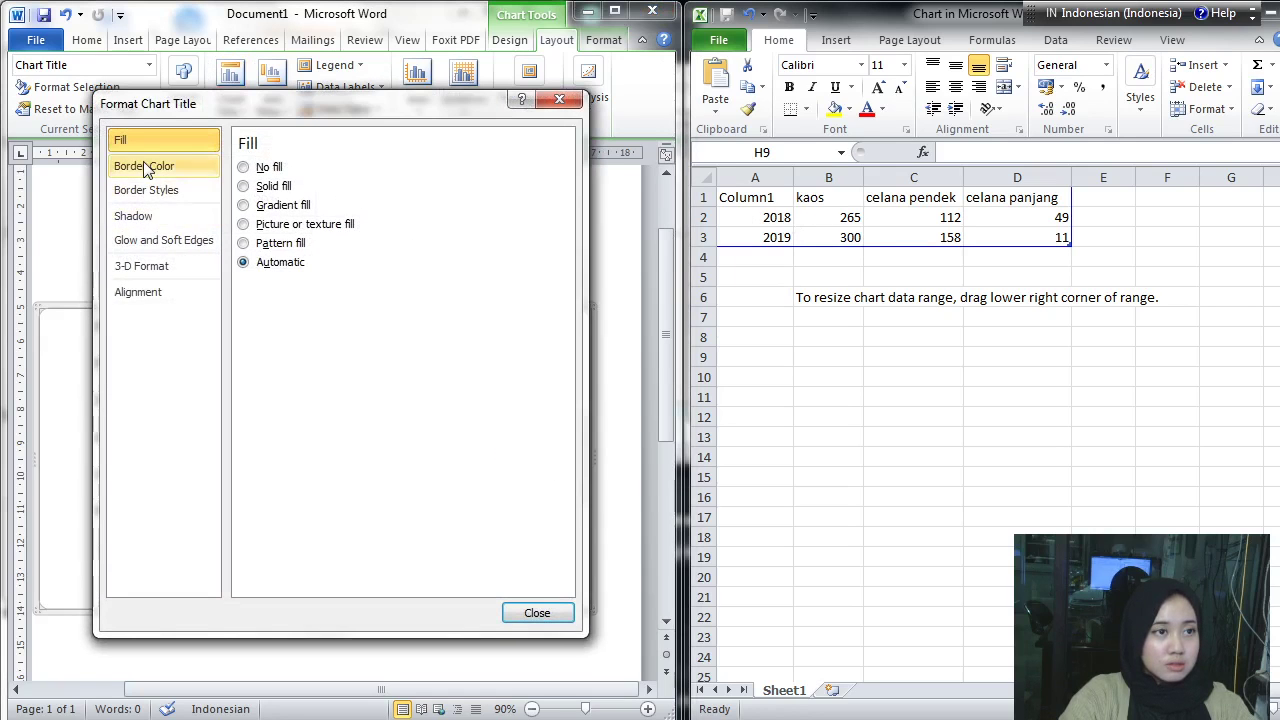
{"action": "left_click", "coordinate": [152, 166]}
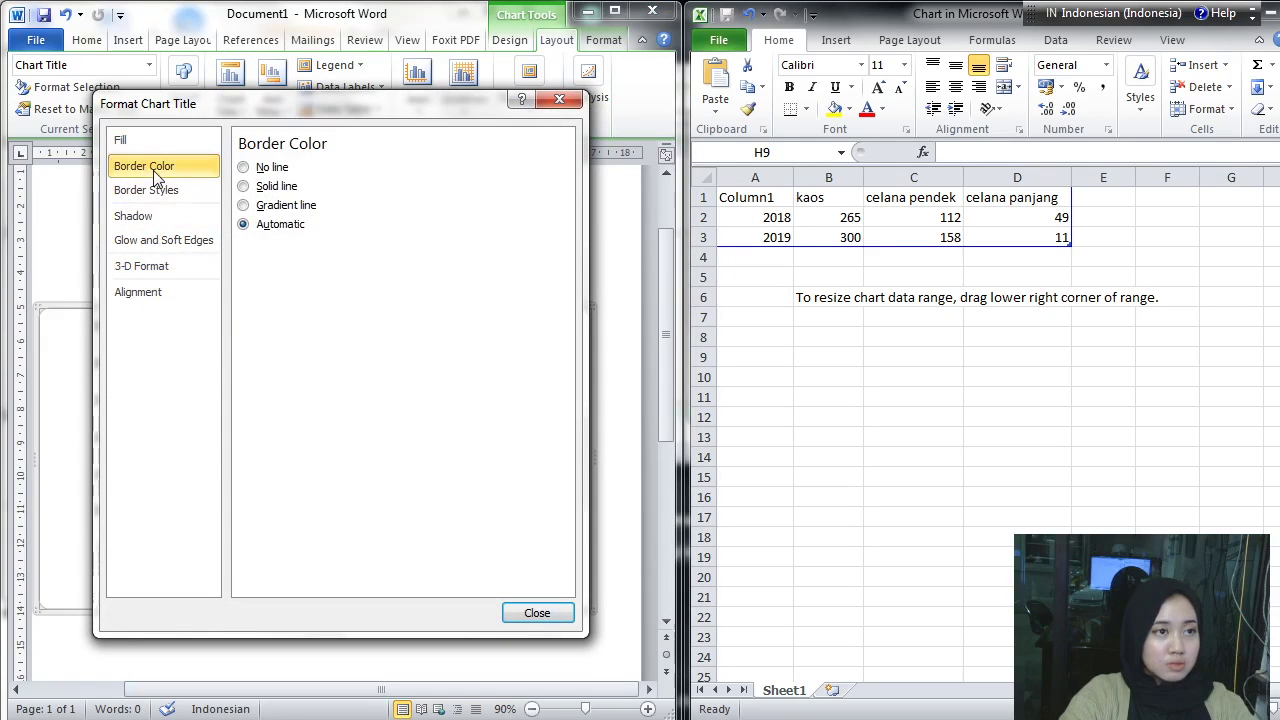
{"action": "left_click", "coordinate": [147, 190]}
{"action": "left_click", "coordinate": [140, 216]}
{"action": "left_click", "coordinate": [152, 240]}
{"action": "left_click", "coordinate": [150, 266]}
{"action": "left_click", "coordinate": [150, 291]}
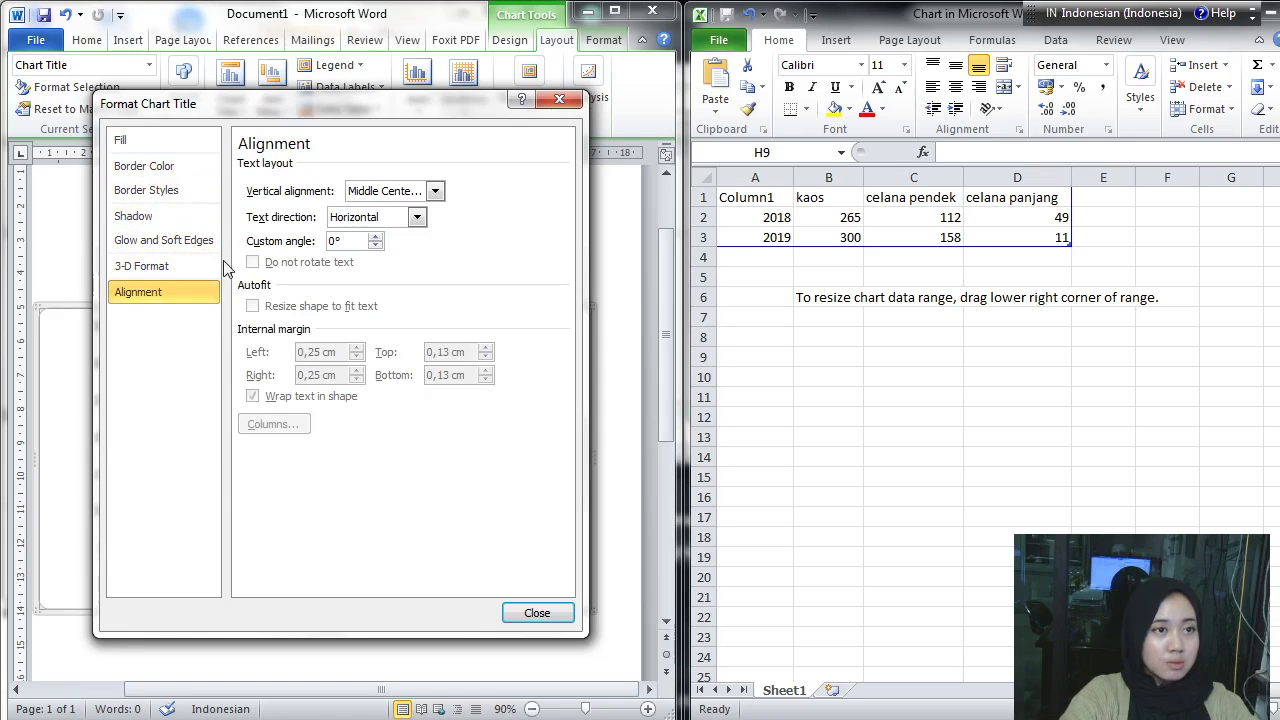
{"action": "left_click", "coordinate": [158, 263]}
{"action": "left_click", "coordinate": [150, 216]}
{"action": "left_click", "coordinate": [155, 167]}
{"action": "left_click", "coordinate": [150, 216]}
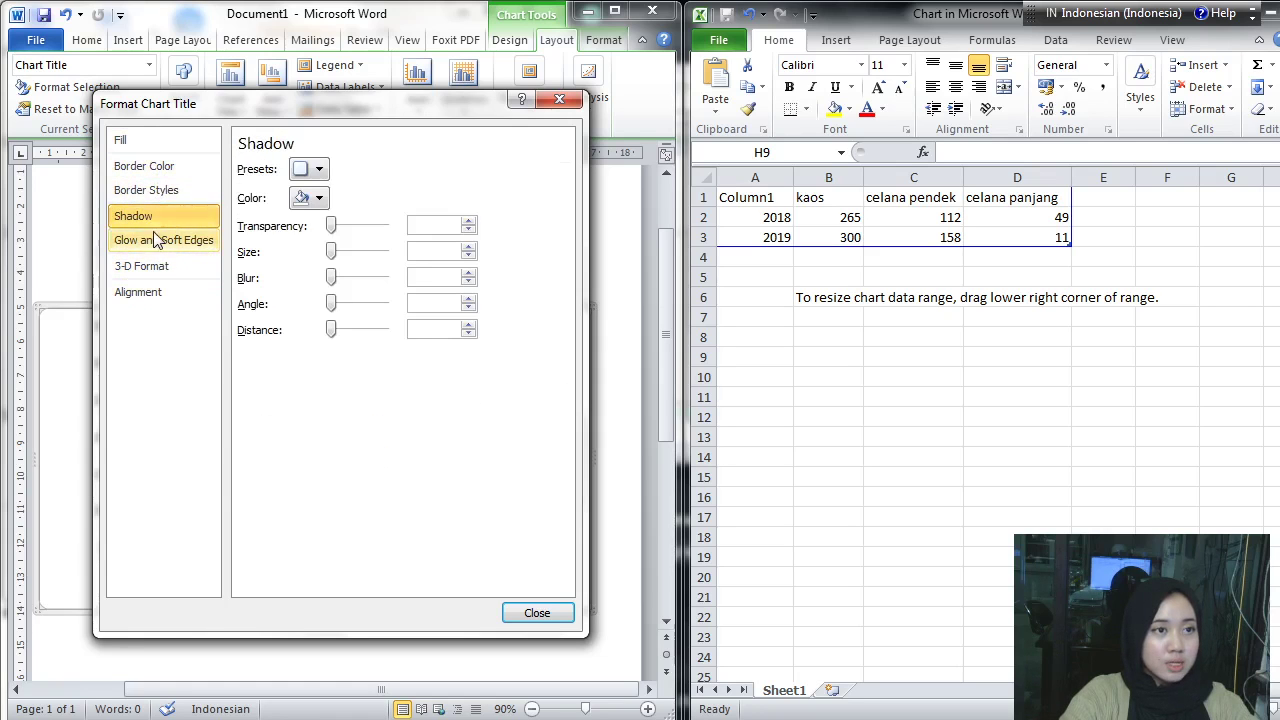
{"action": "left_click", "coordinate": [154, 240]}
{"action": "left_click", "coordinate": [559, 99]}
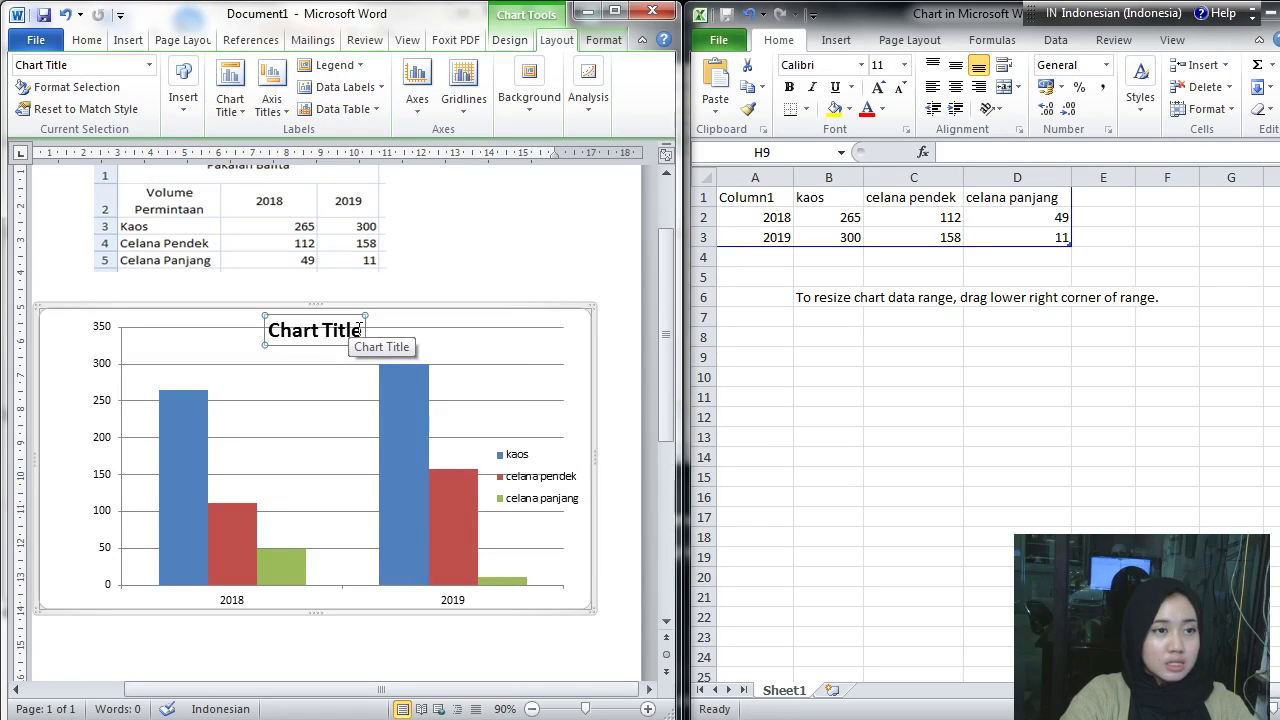
Step: Replace the chart's placeholder title text with "volume permintaan pakaian balita"
{"action": "left_click", "coordinate": [273, 330]}
{"action": "left_click_drag", "start_coordinate": [273, 330], "coordinate": [370, 332]}
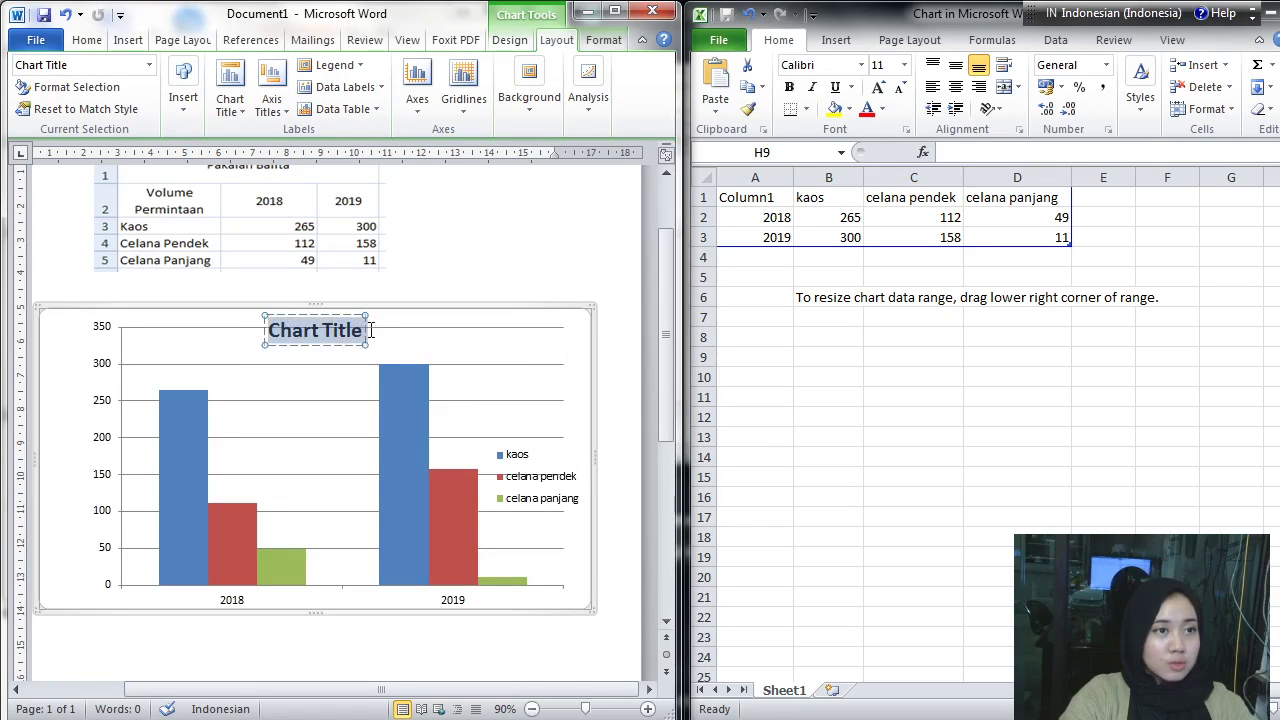
{"action": "scroll", "coordinate": [503, 333], "scroll_direction": "up", "scroll_amount": 3}
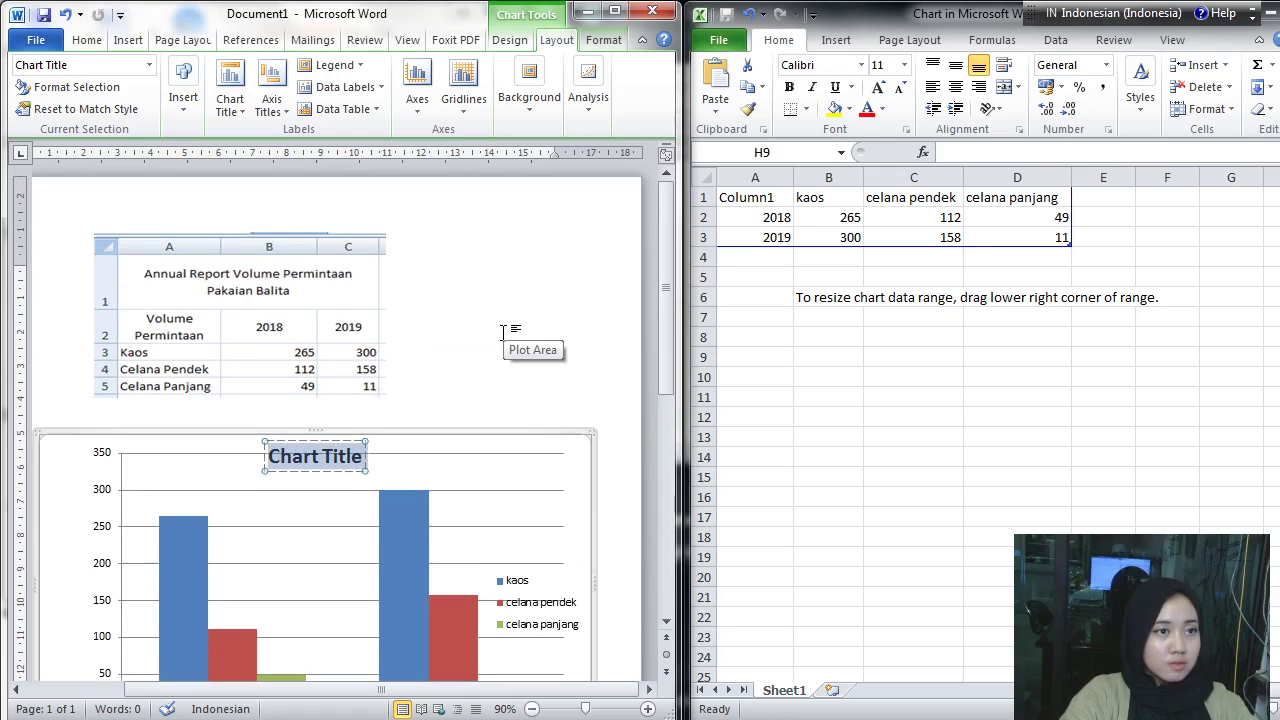
{"action": "scroll", "coordinate": [503, 333], "scroll_direction": "down", "scroll_amount": 3}
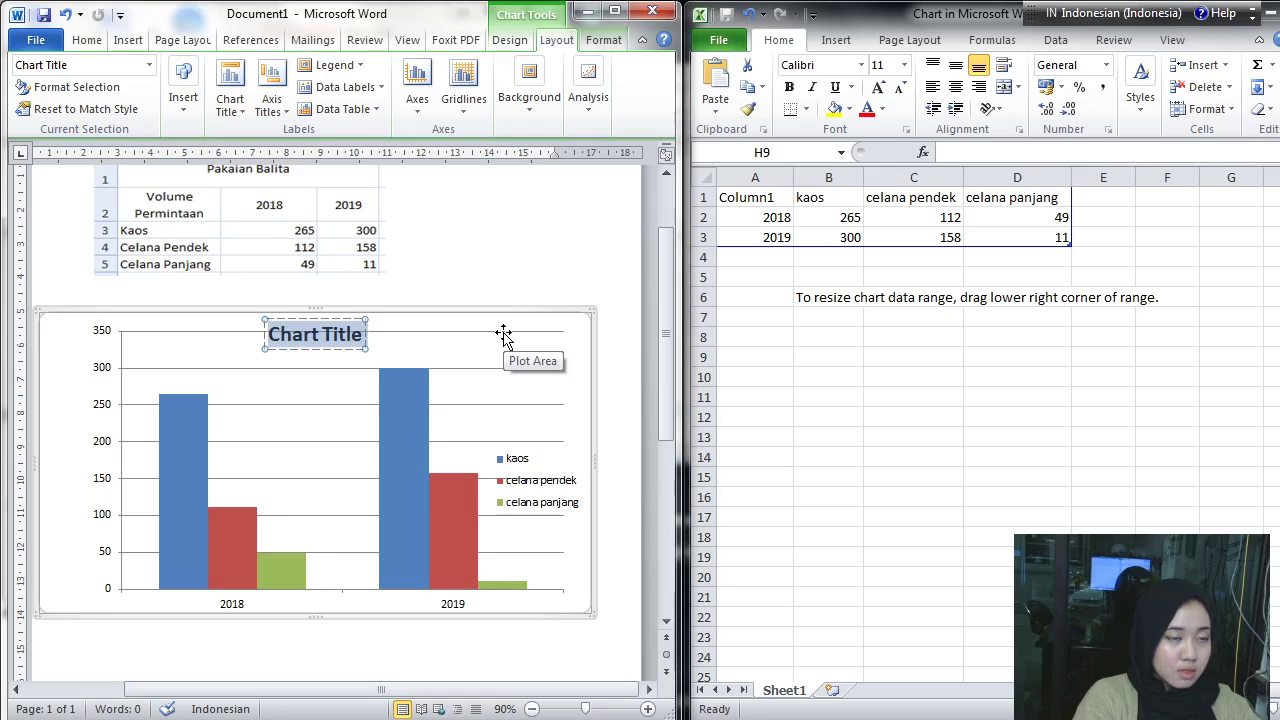
{"action": "type", "text": "volume"}
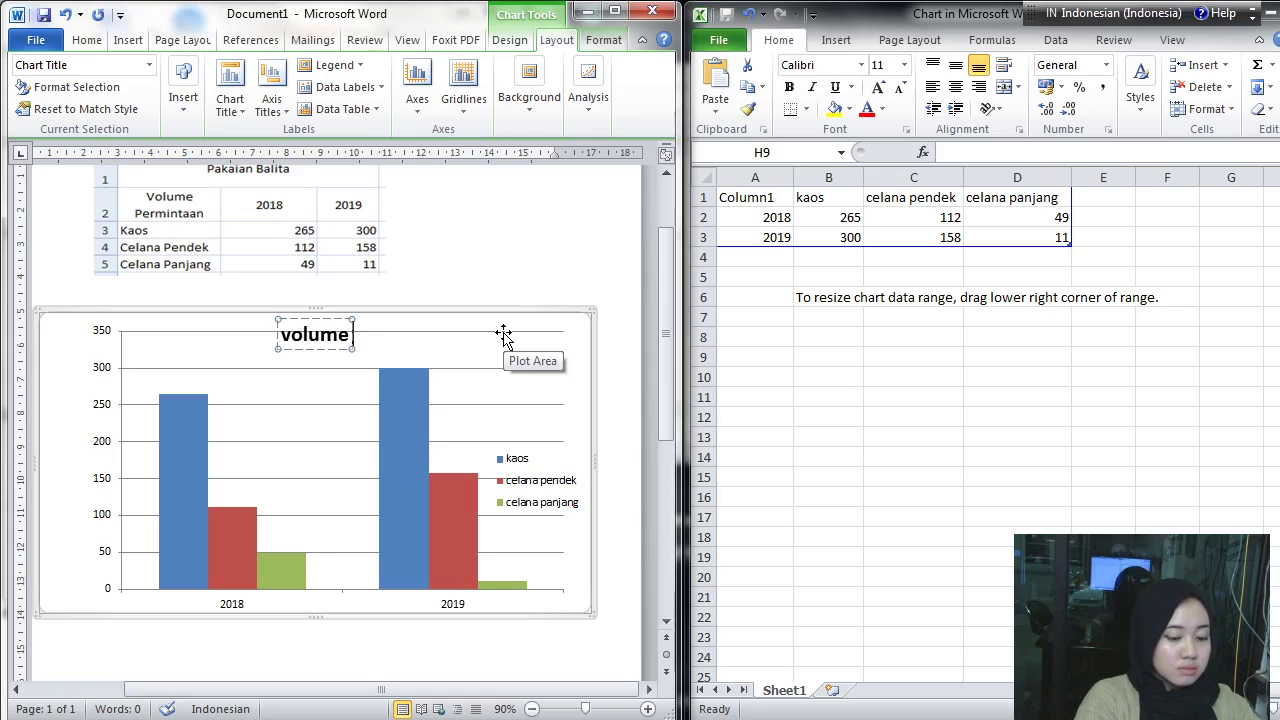
{"action": "type", "text": " permintaan pak"}
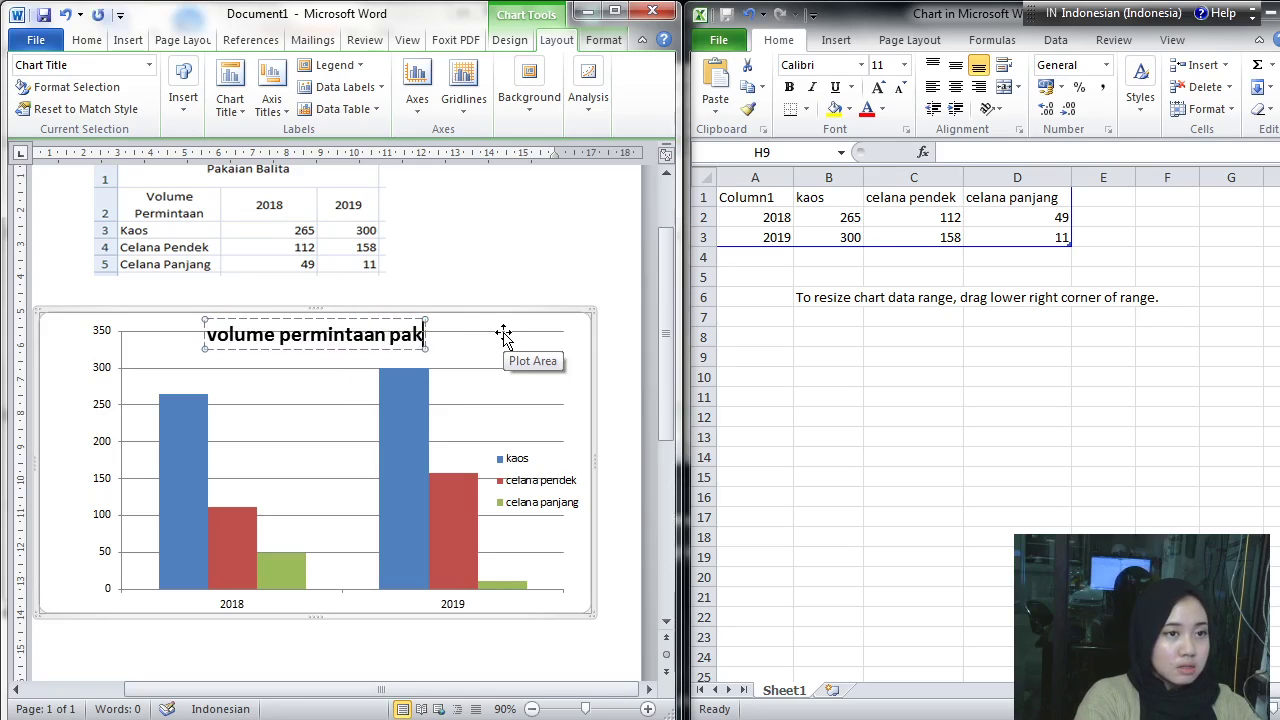
{"action": "type", "text": "aian wa"}
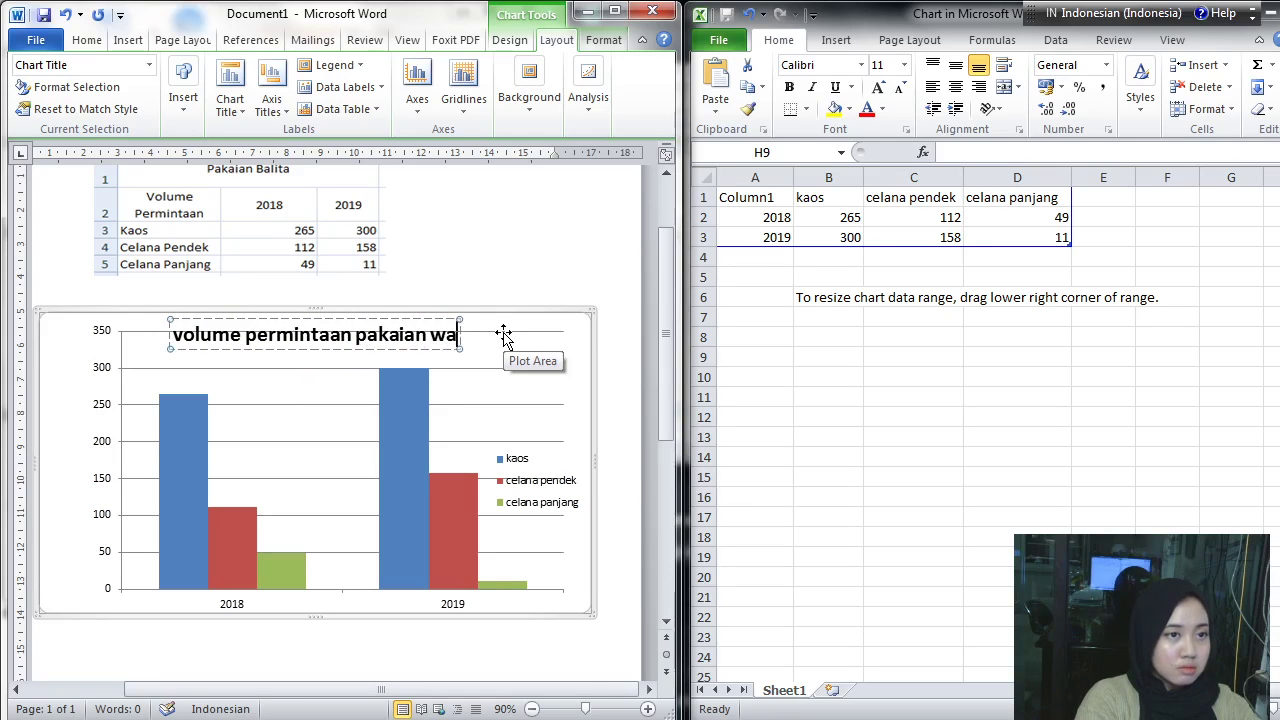
{"action": "key", "text": "BackSpace"}
{"action": "key", "text": "BackSpace"}
{"action": "type", "text": "bal;i"}
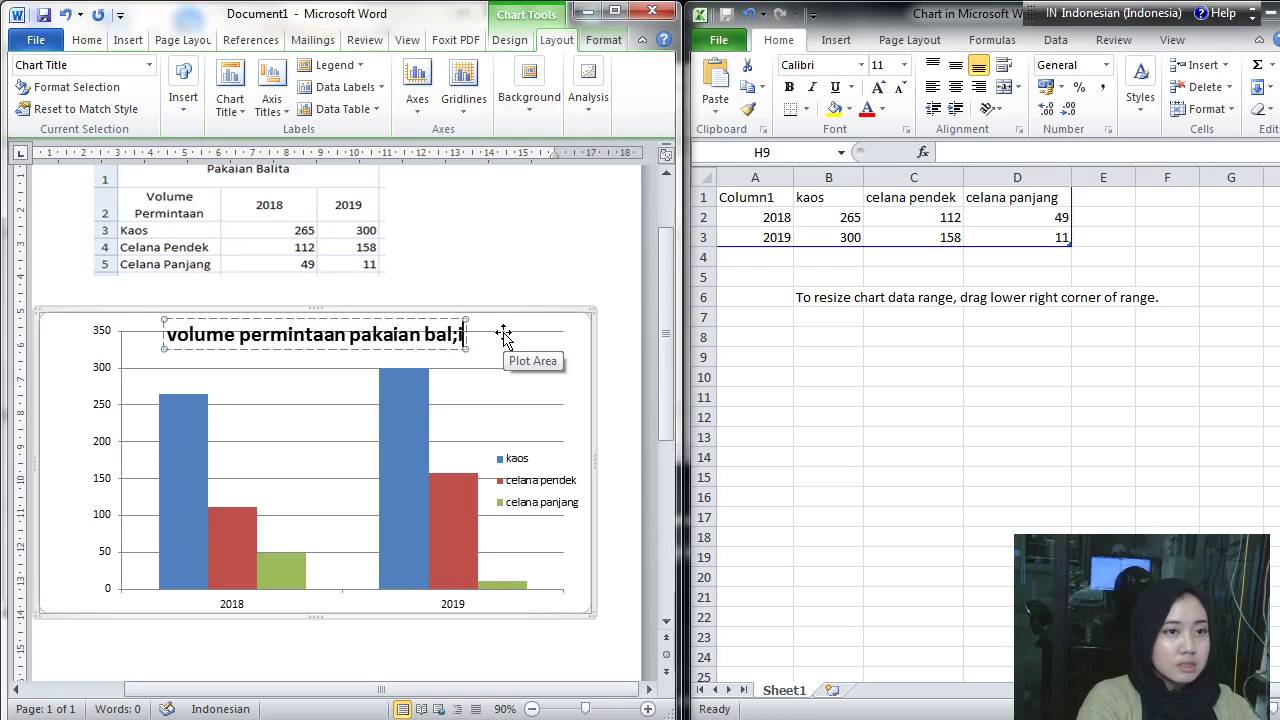
{"action": "key", "text": "BackSpace"}
{"action": "key", "text": "BackSpace"}
{"action": "type", "text": "ita"}
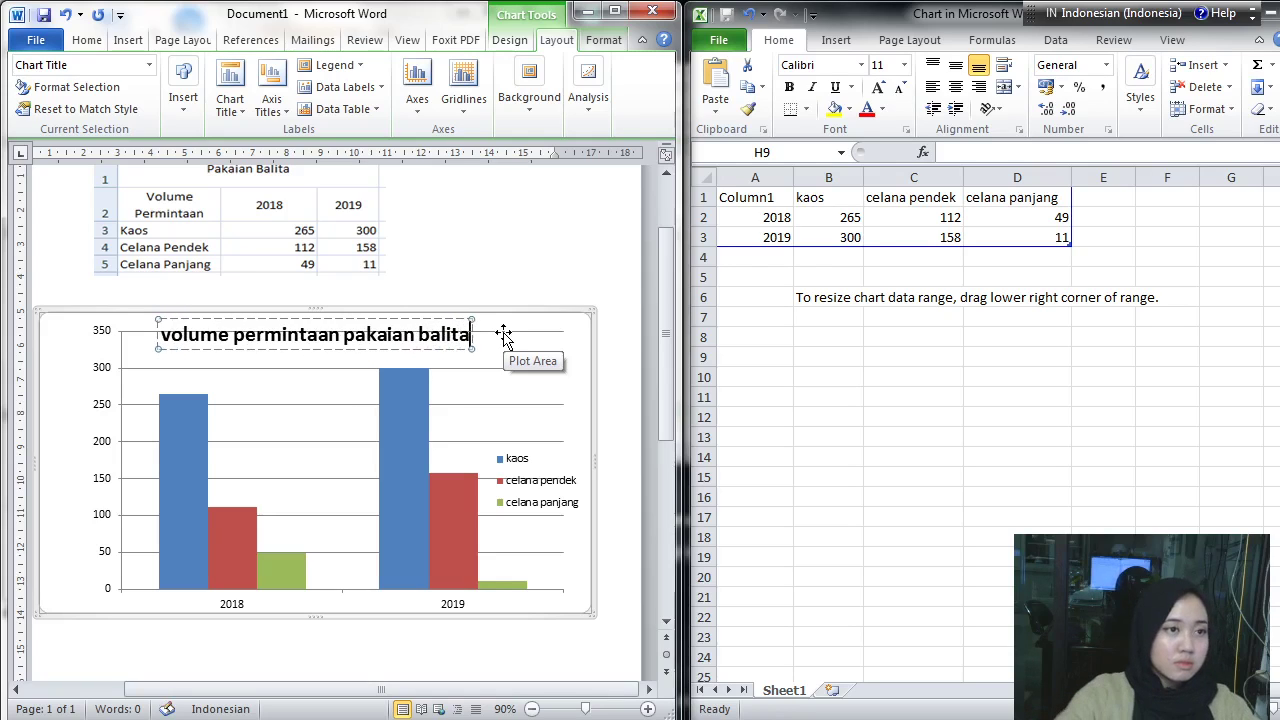
{"action": "left_click", "coordinate": [314, 414]}
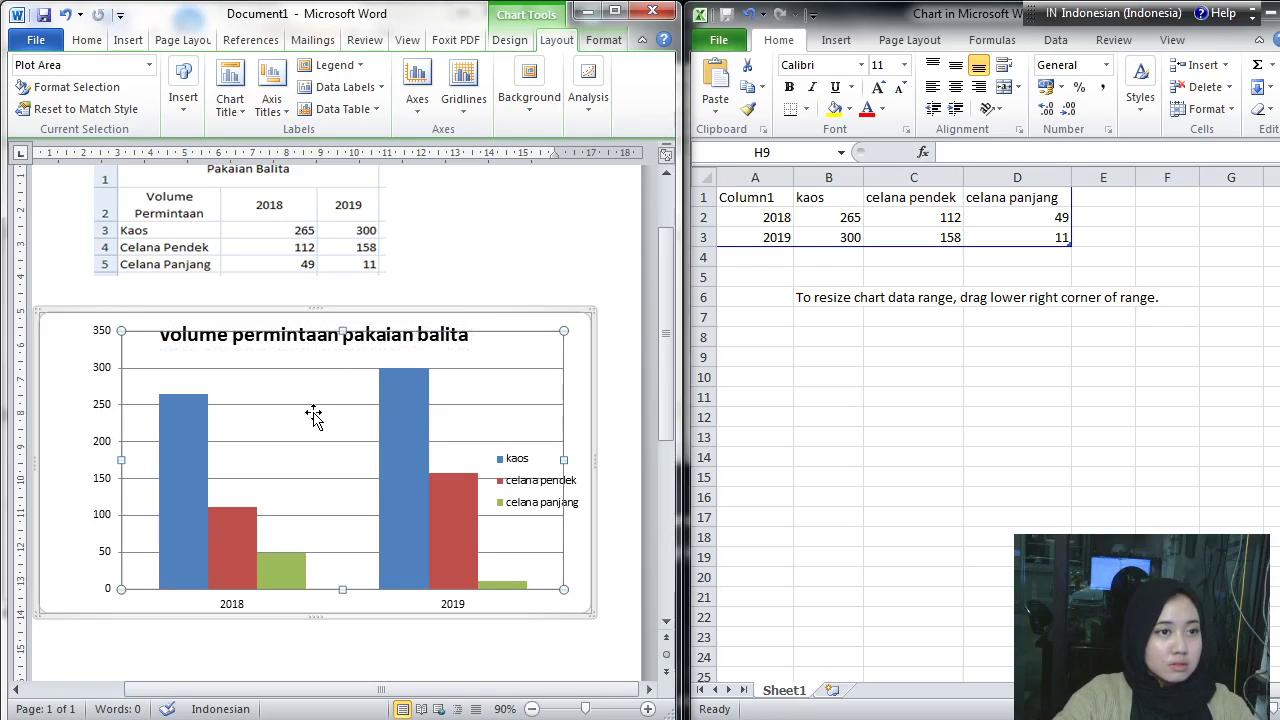
Step: Make the column chart slightly taller by extending its upper edge toward the source table
{"action": "left_click", "coordinate": [315, 312]}
{"action": "left_click_drag", "start_coordinate": [315, 310], "coordinate": [323, 288]}
{"action": "double_click", "coordinate": [325, 318]}
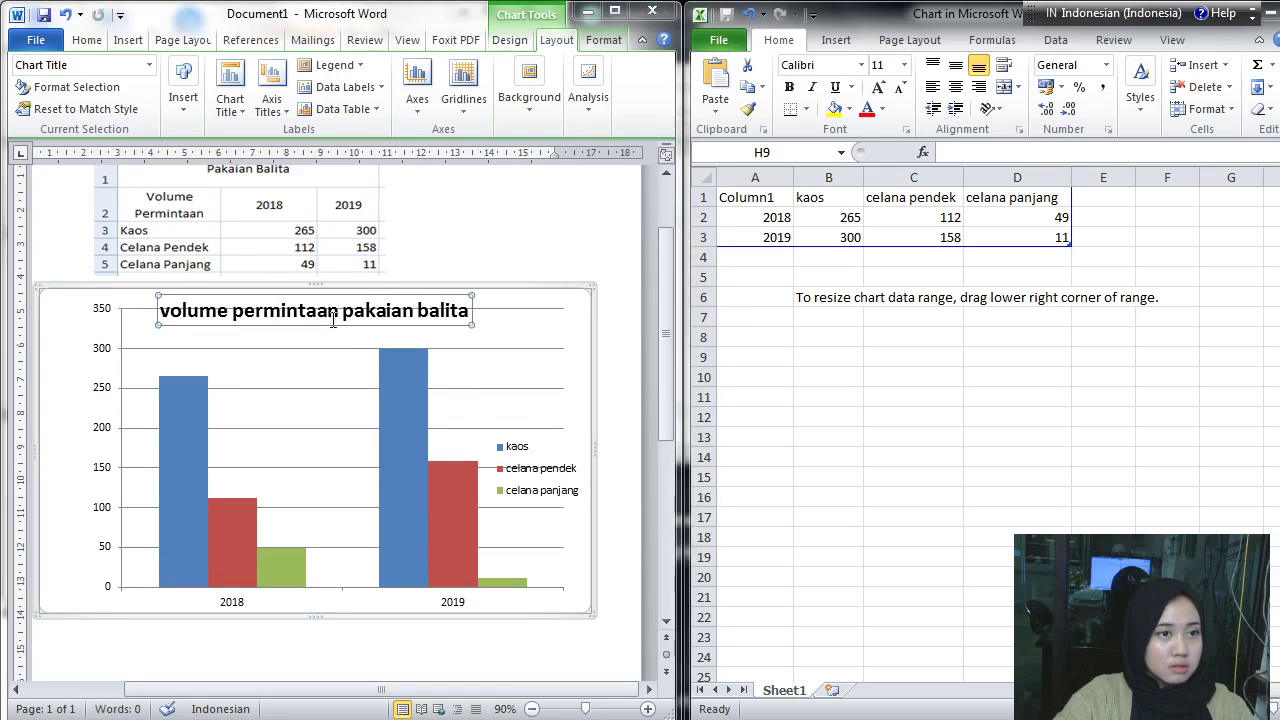
Step: Move the chart title slightly lower and to the right, over the upper part of the plot area
{"action": "left_click", "coordinate": [559, 100]}
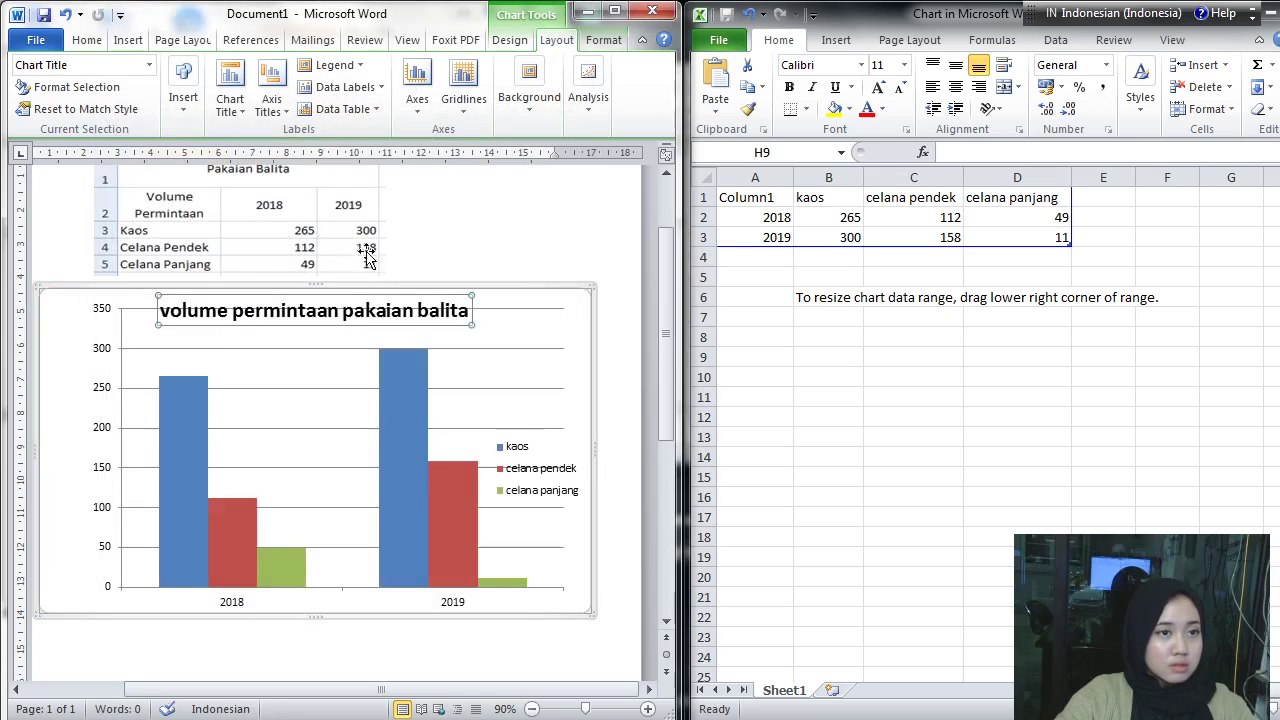
{"action": "left_click_drag", "start_coordinate": [472, 311], "coordinate": [487, 326]}
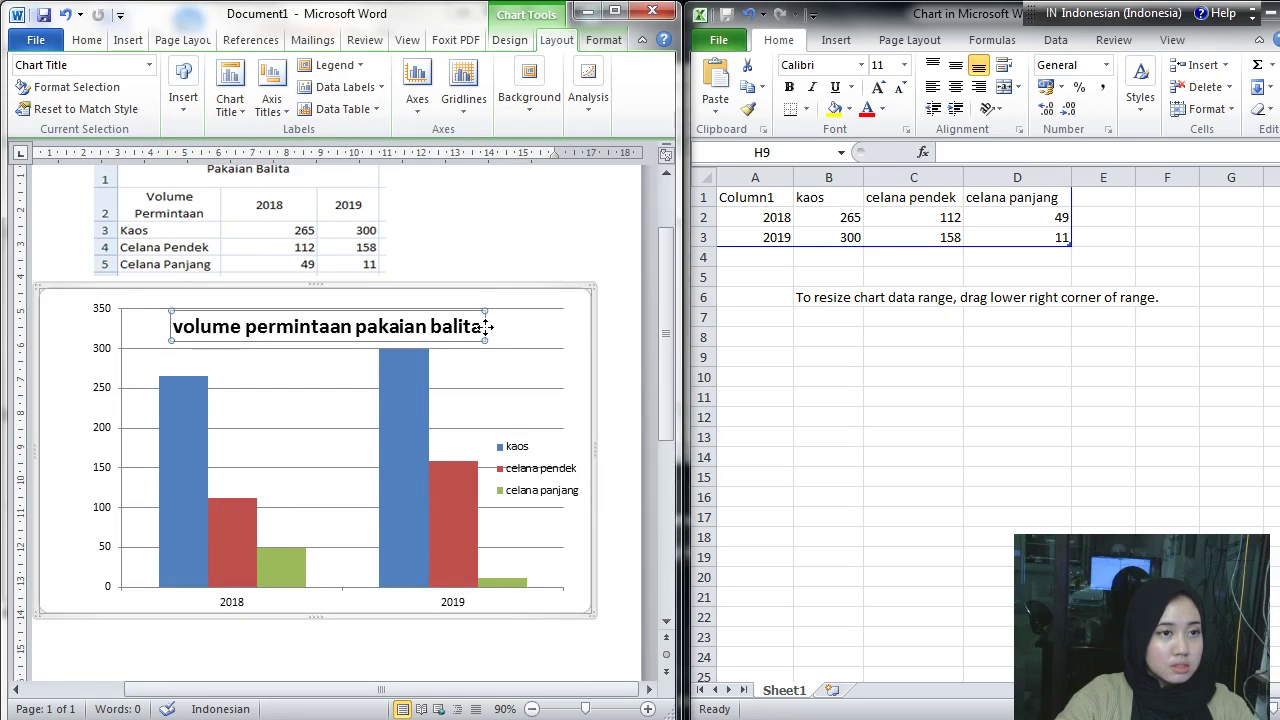
{"action": "scroll", "coordinate": [517, 326], "scroll_direction": "down", "scroll_amount": 1}
{"action": "left_click", "coordinate": [534, 360]}
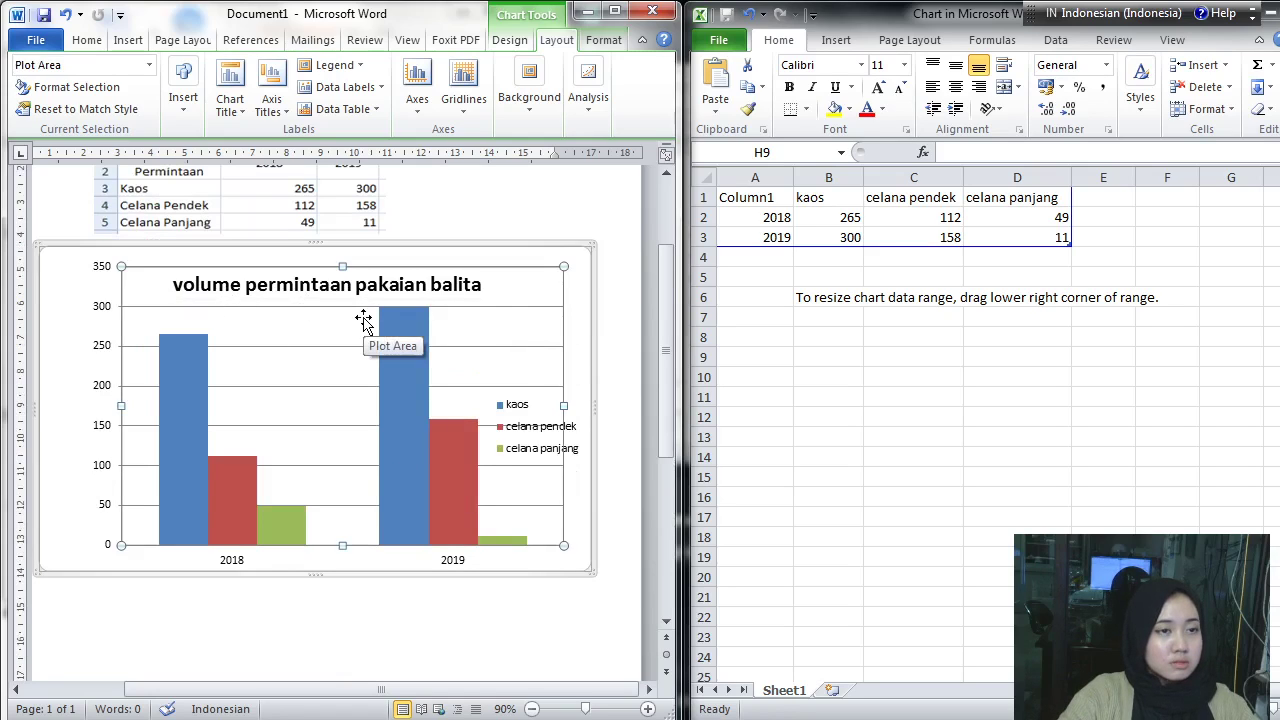
{"action": "left_click", "coordinate": [346, 285]}
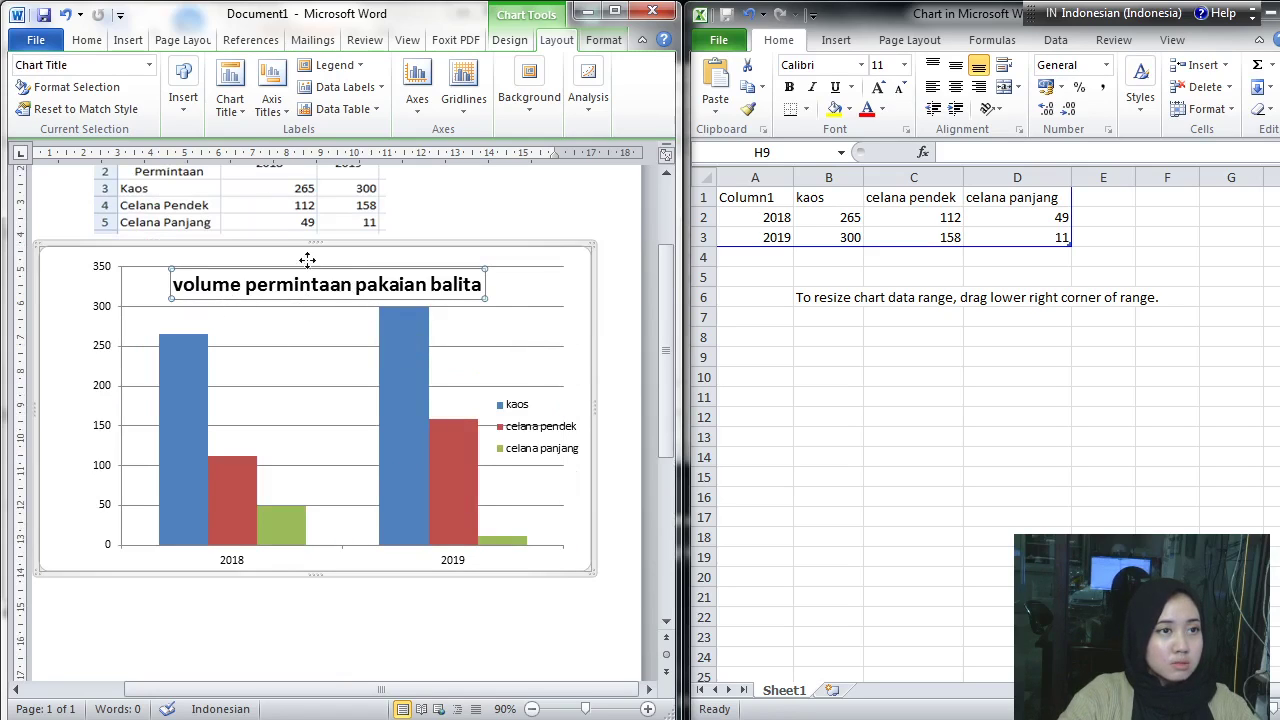
Step: Reset the chart title's placement, move it higher in the chart, and lower the plot area's upper edge to clear the title
{"action": "left_click", "coordinate": [235, 100]}
{"action": "left_click", "coordinate": [277, 188]}
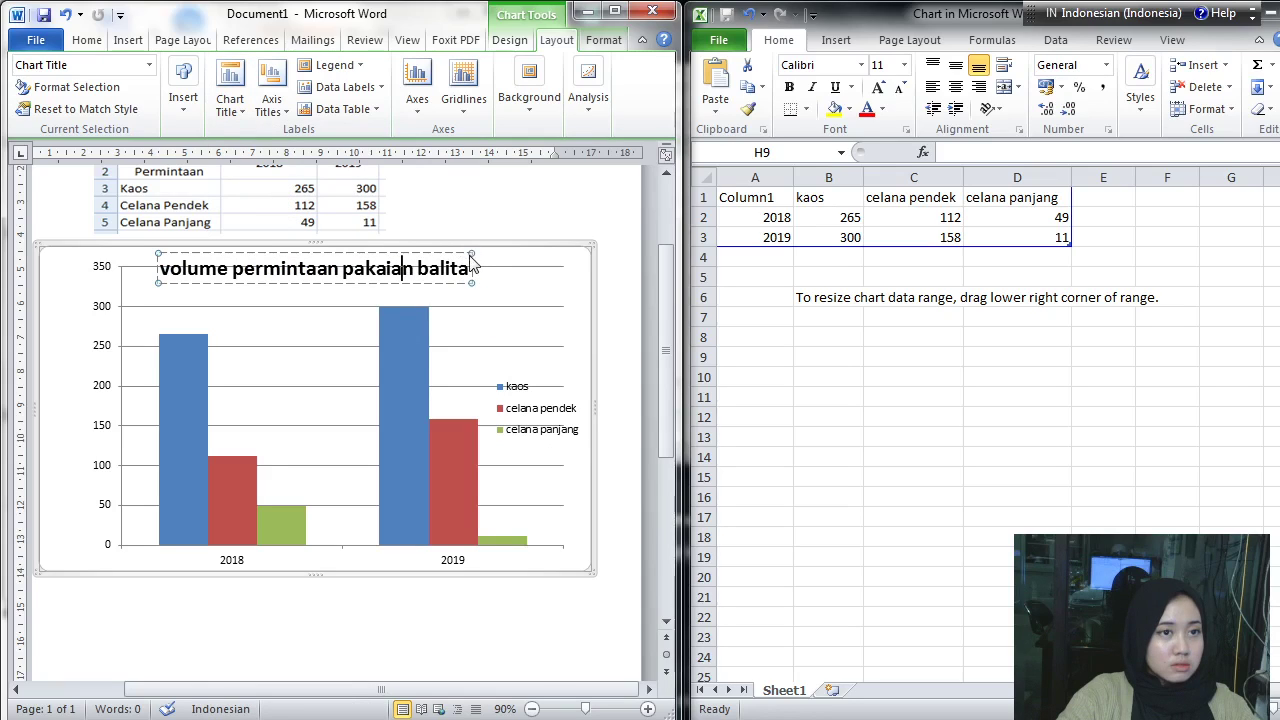
{"action": "left_click_drag", "start_coordinate": [467, 253], "coordinate": [488, 236]}
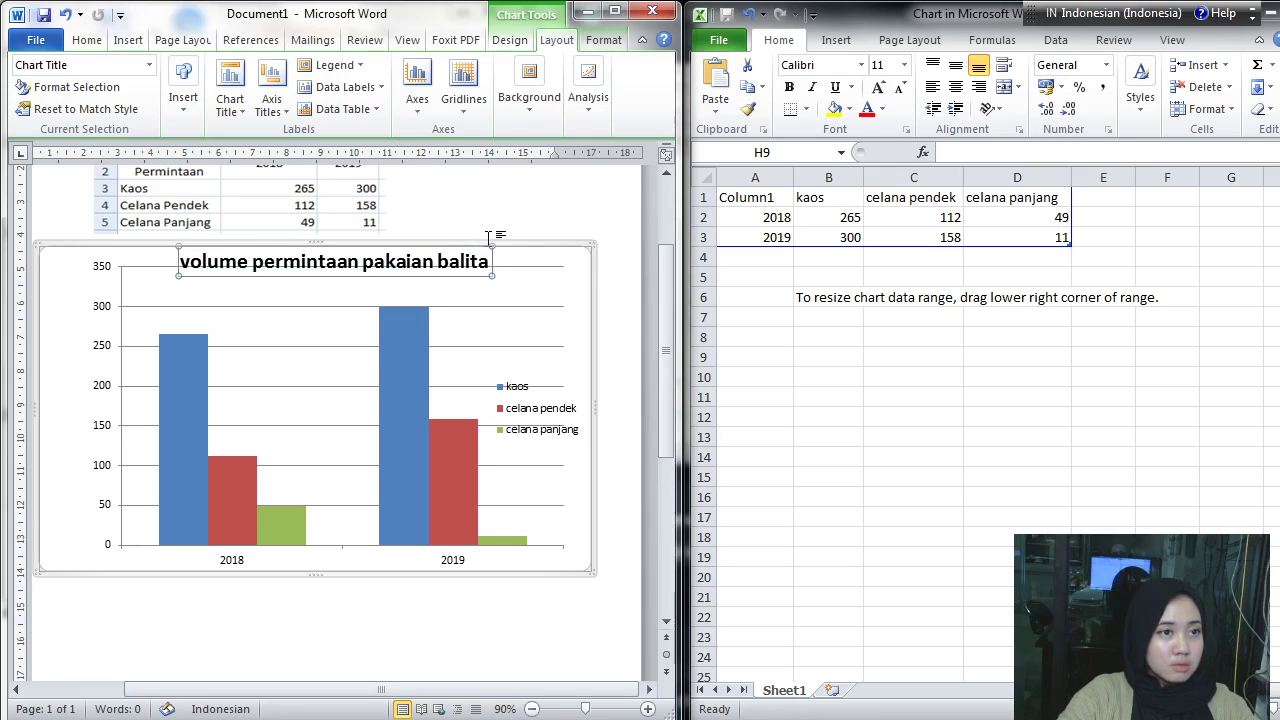
{"action": "left_click", "coordinate": [488, 325]}
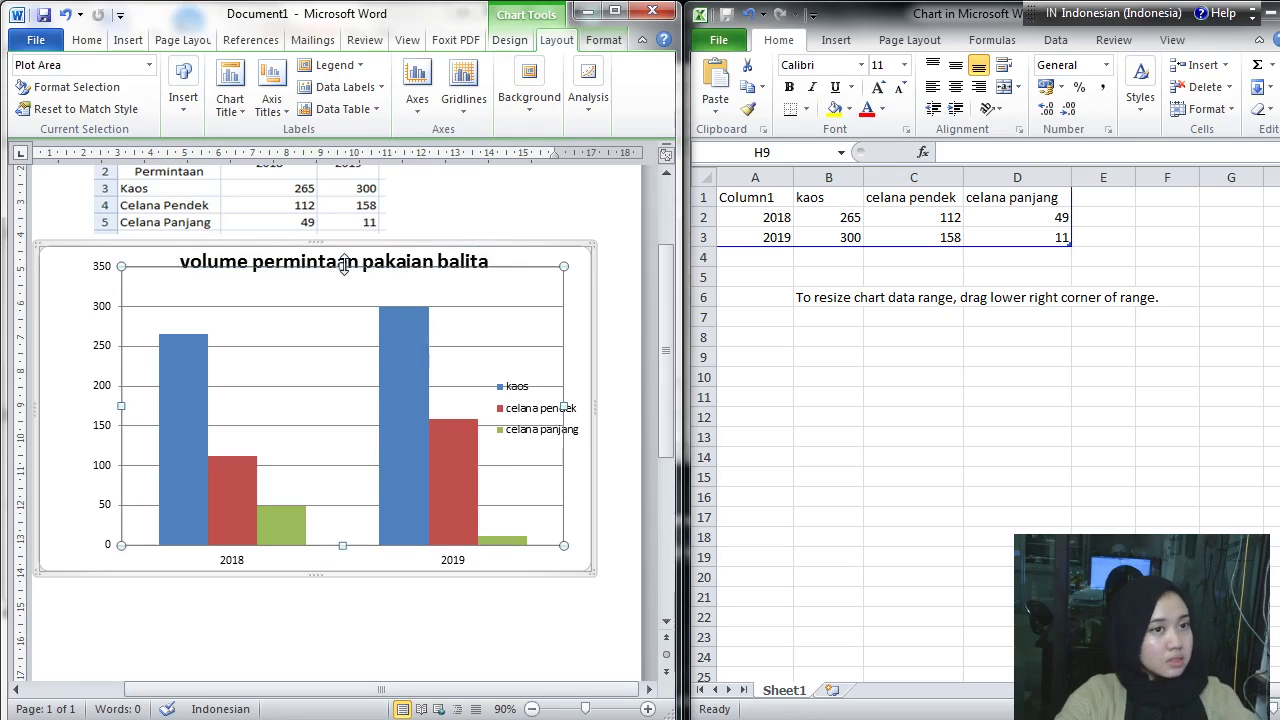
{"action": "left_click_drag", "start_coordinate": [342, 266], "coordinate": [342, 283]}
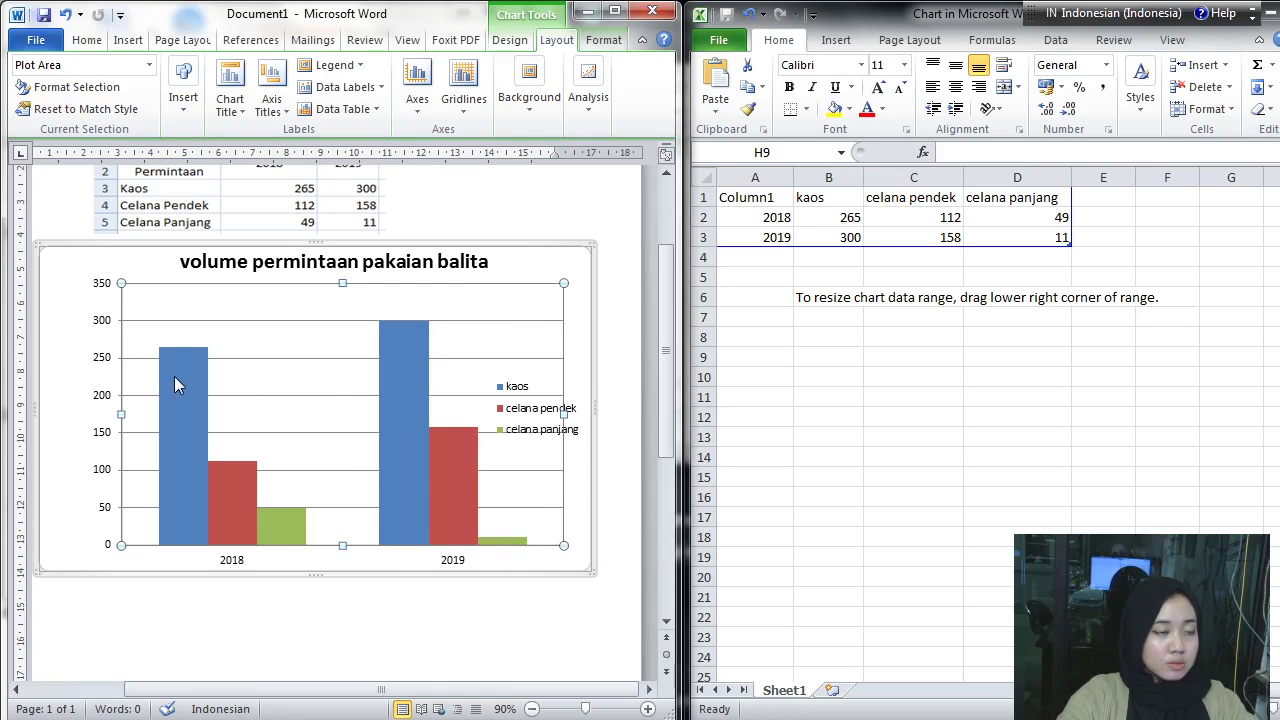
{"action": "left_click", "coordinate": [285, 115]}
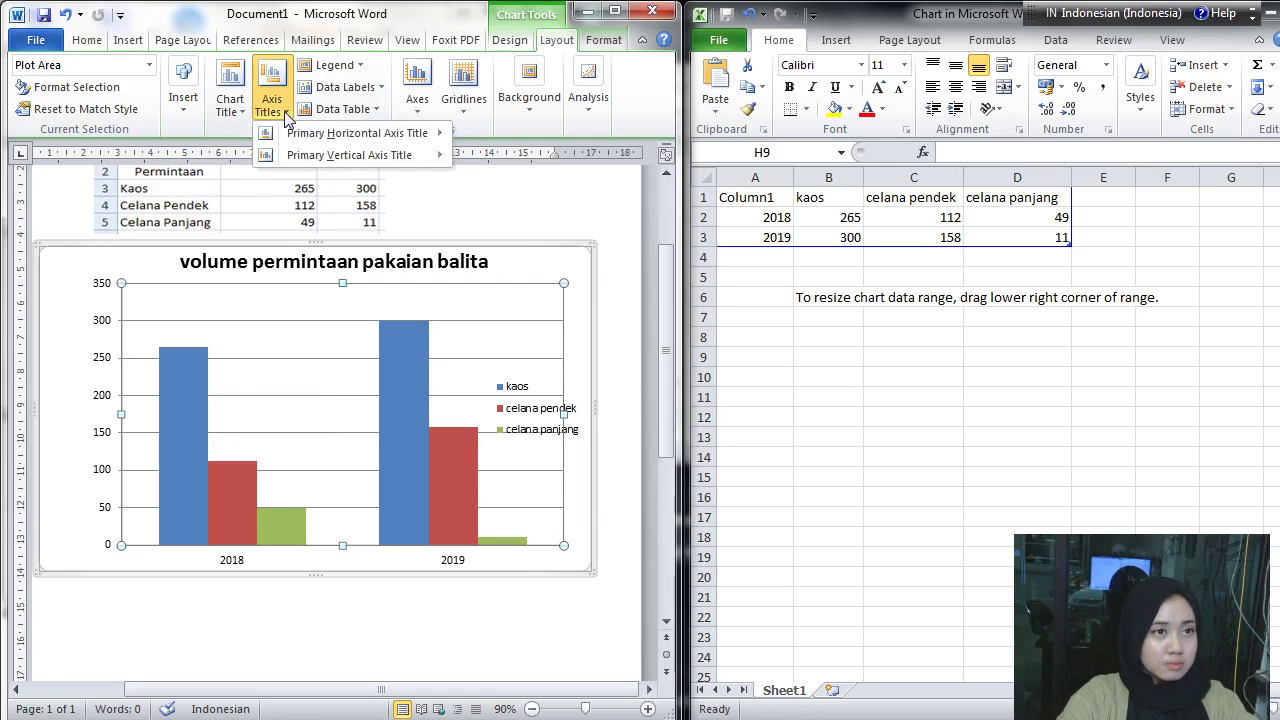
{"action": "mouse_move", "coordinate": [368, 138]}
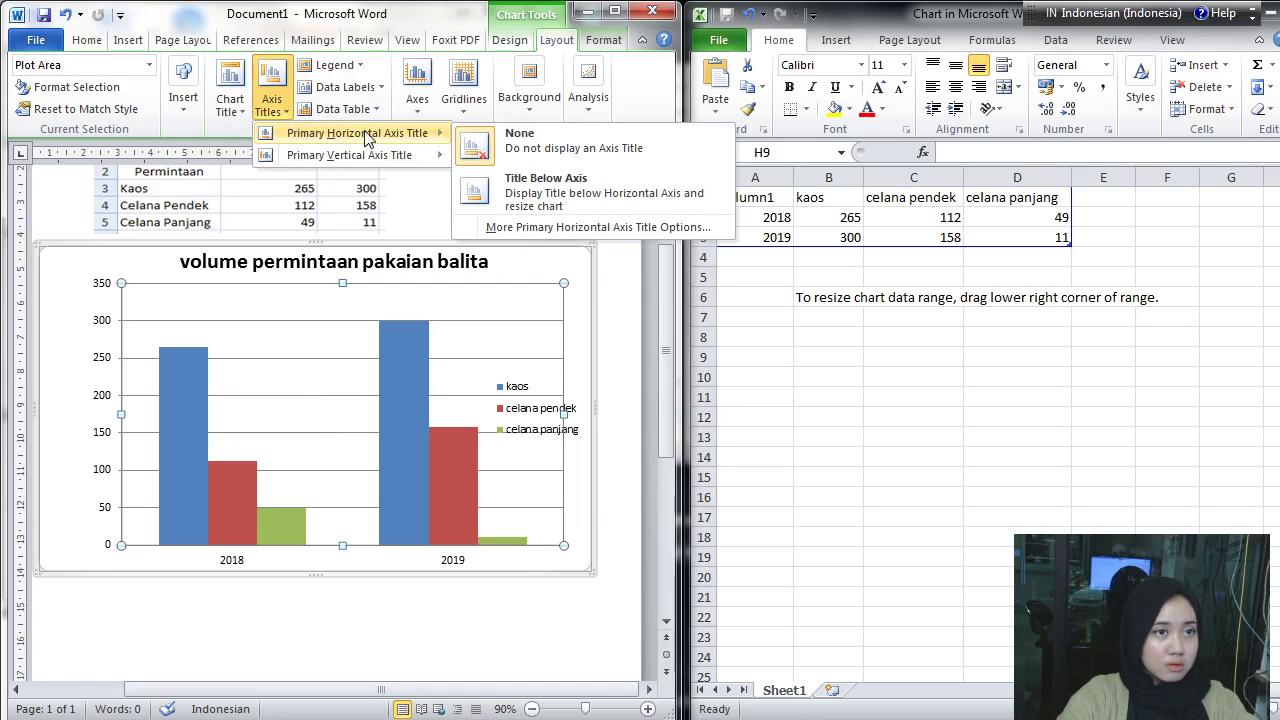
{"action": "left_click", "coordinate": [354, 70]}
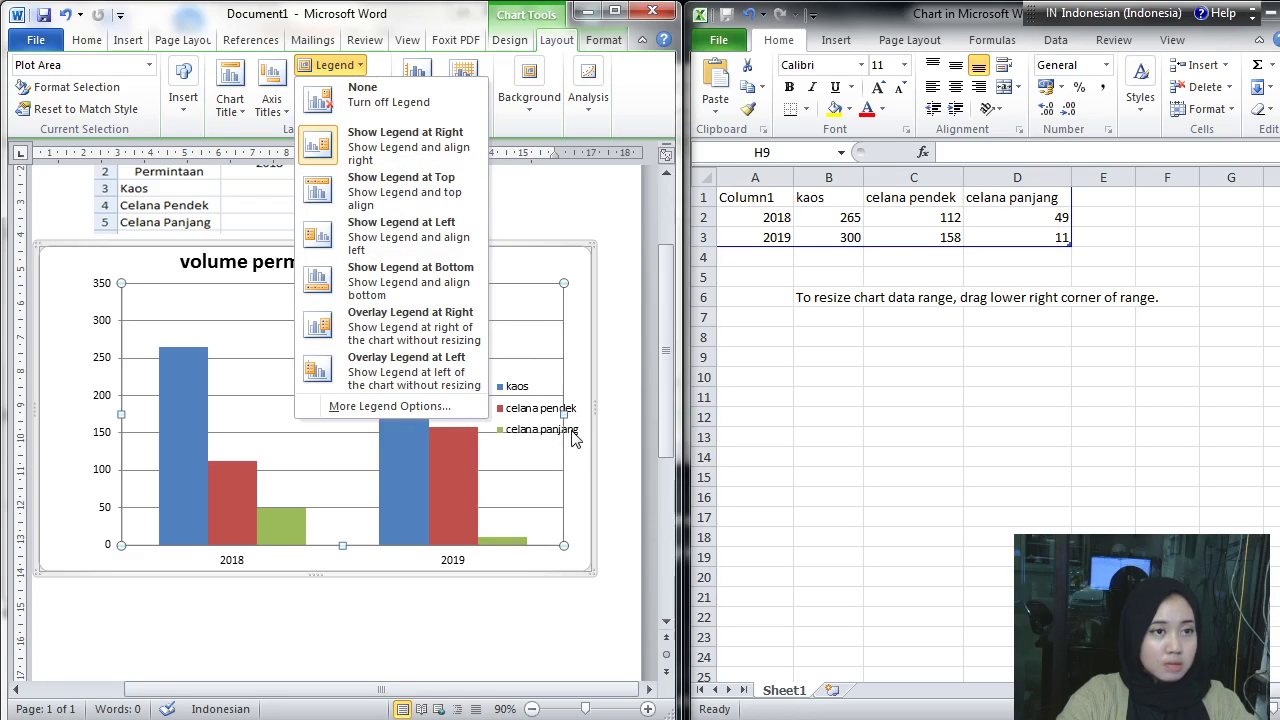
{"action": "left_click", "coordinate": [345, 150]}
Step: Try the Show Legend at Left and Show Legend at Bottom placements for the chart legend
{"action": "left_click", "coordinate": [340, 65]}
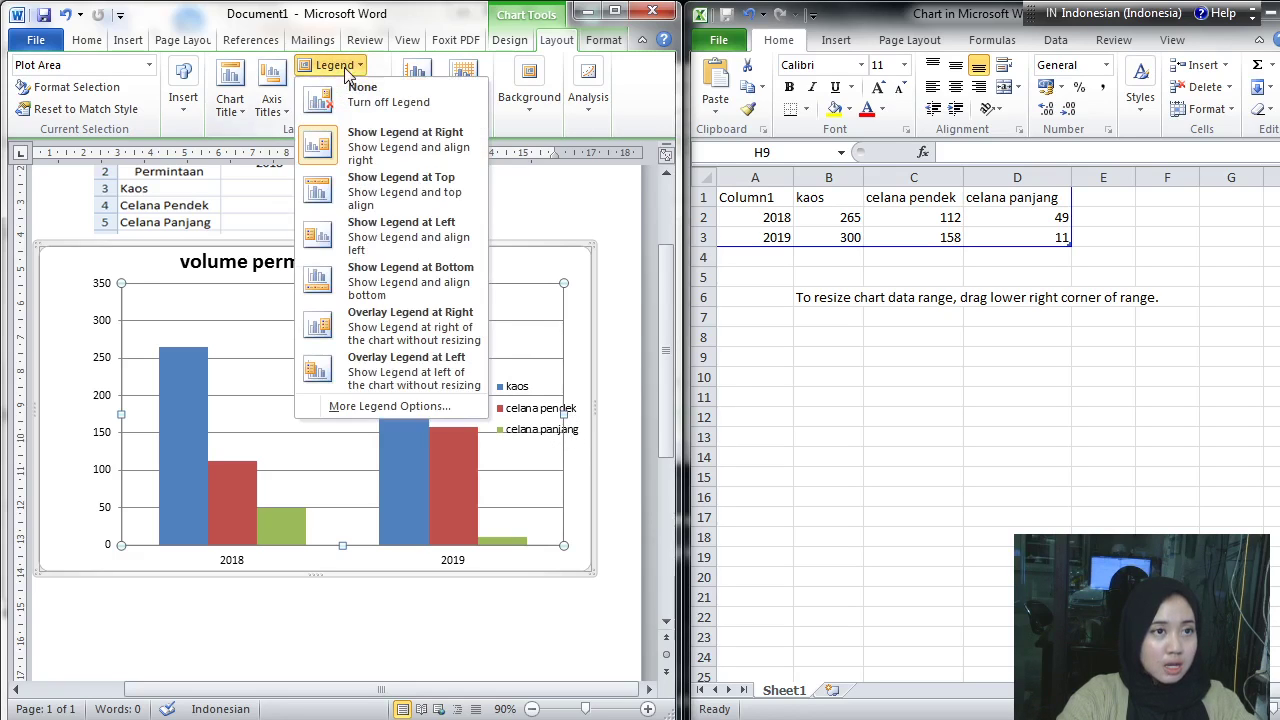
{"action": "left_click", "coordinate": [358, 236]}
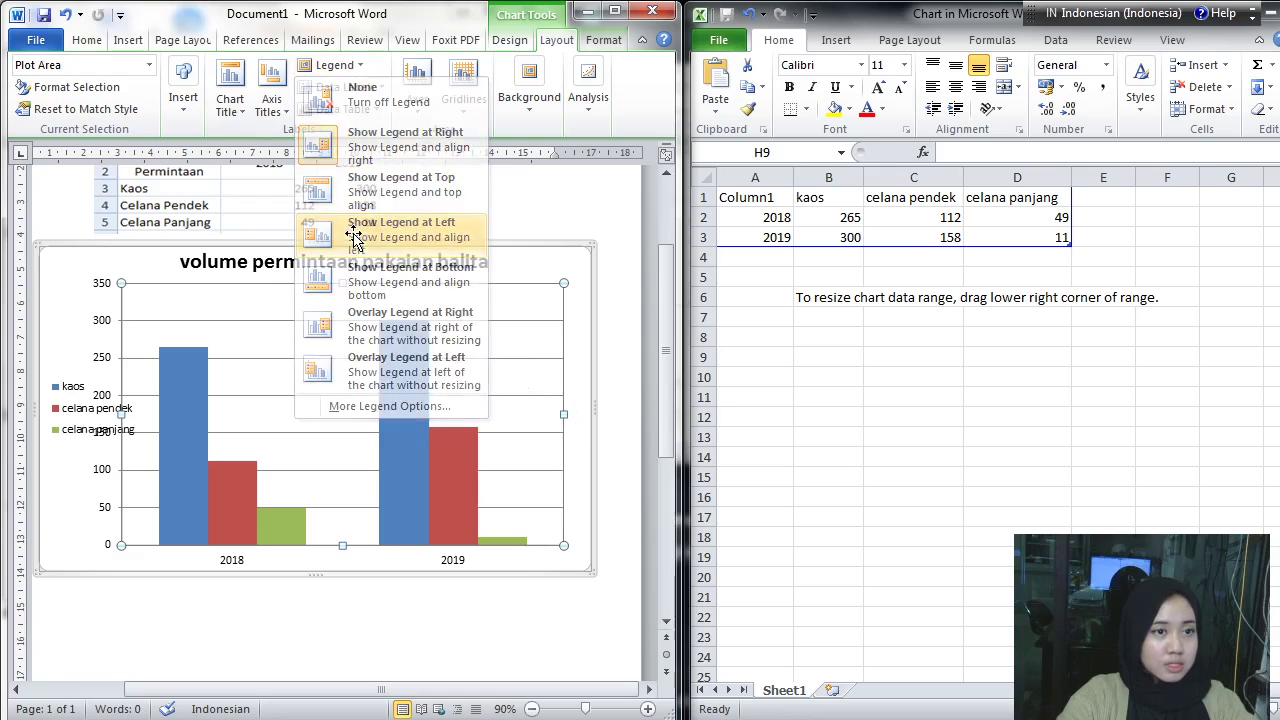
{"action": "left_click", "coordinate": [340, 65]}
{"action": "left_click", "coordinate": [390, 285]}
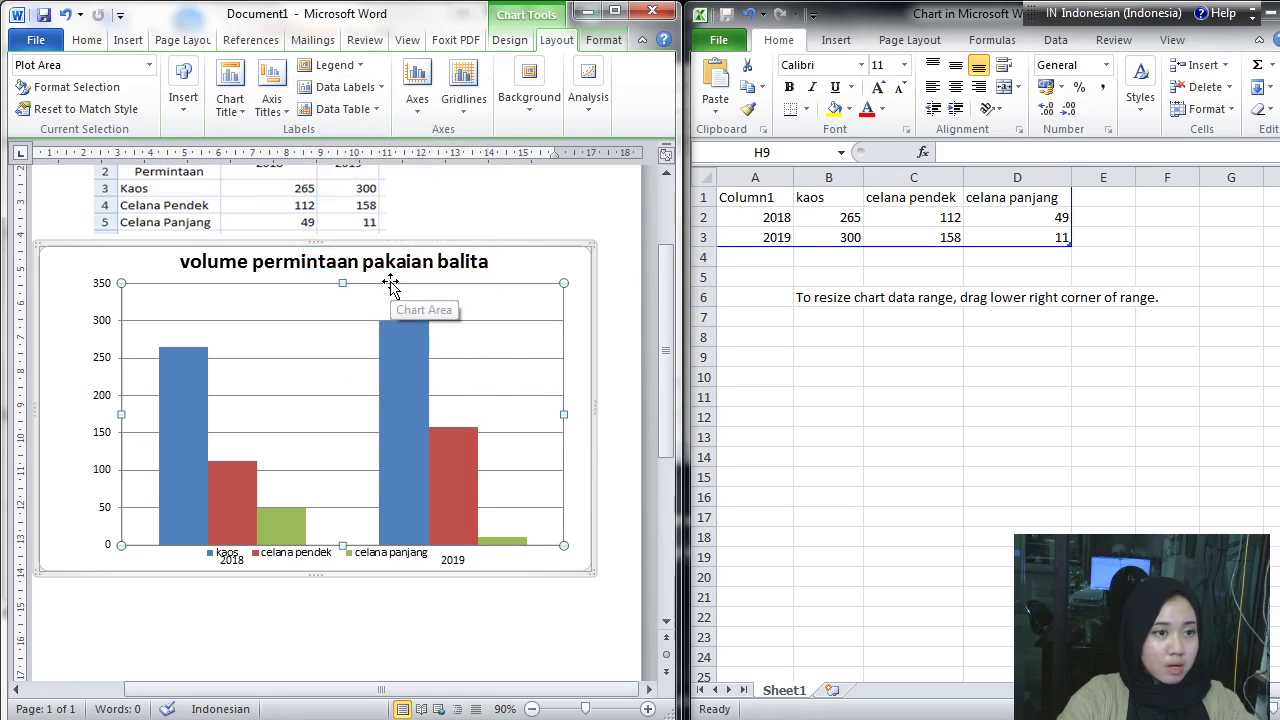
Step: Add Outside End data labels to the columns and set the legend to Overlay Legend at Right
{"action": "left_click", "coordinate": [372, 88]}
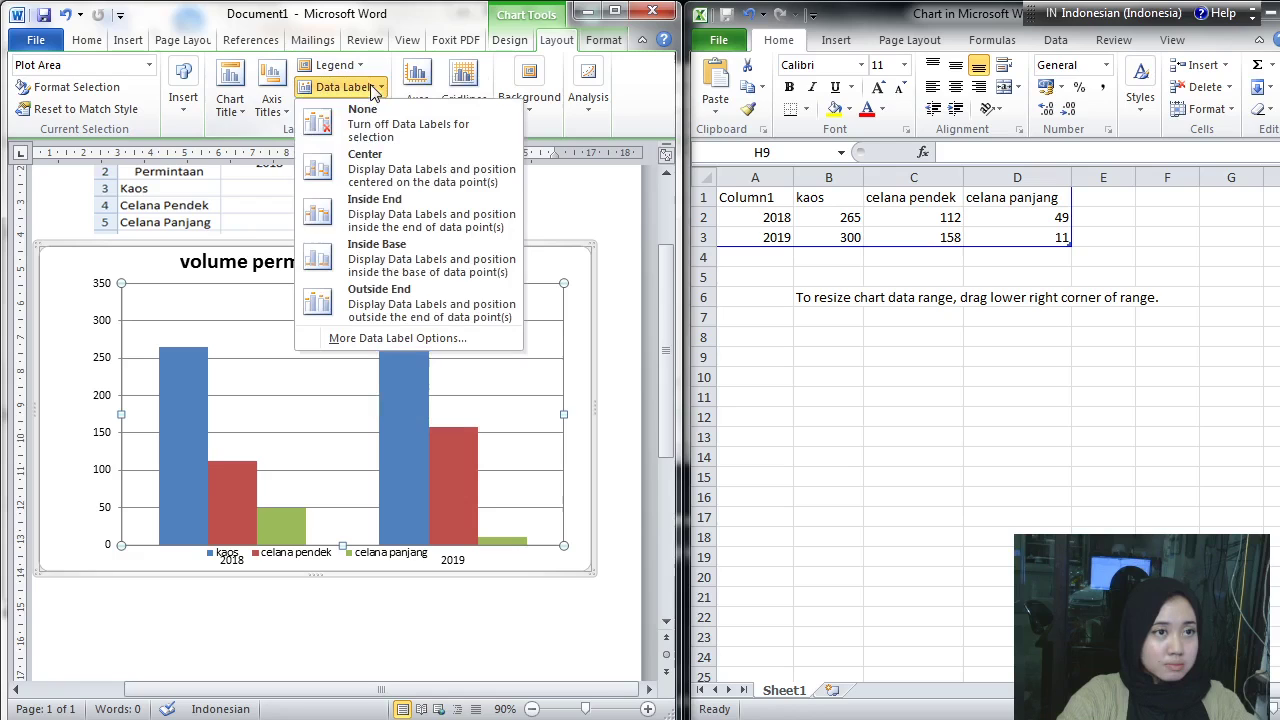
{"action": "left_click", "coordinate": [410, 302]}
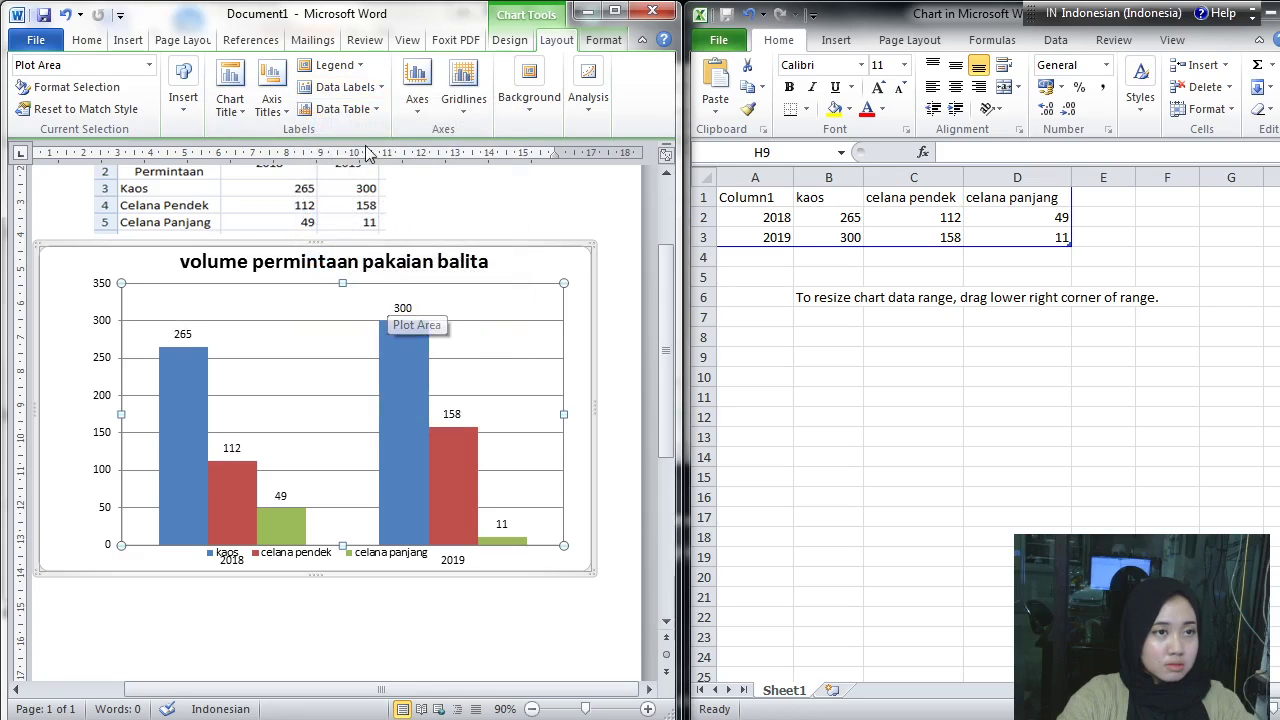
{"action": "left_click", "coordinate": [336, 65]}
{"action": "left_click", "coordinate": [391, 340]}
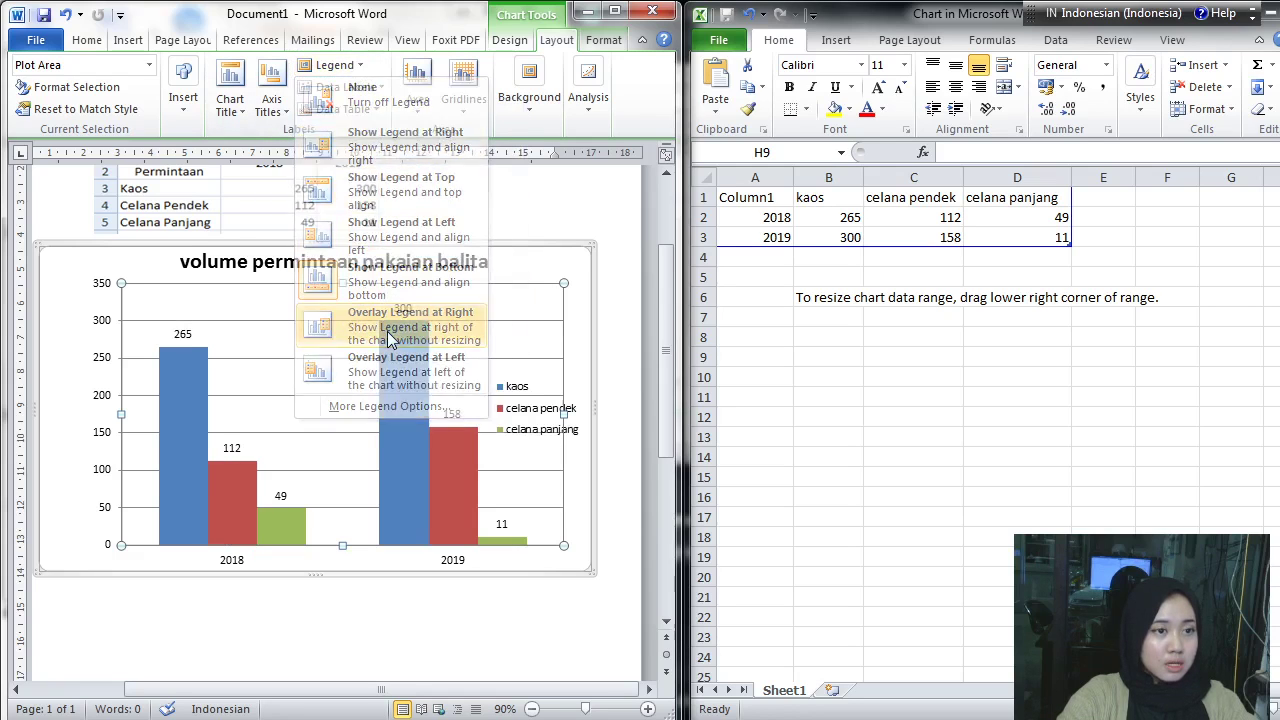
{"action": "left_click", "coordinate": [346, 70]}
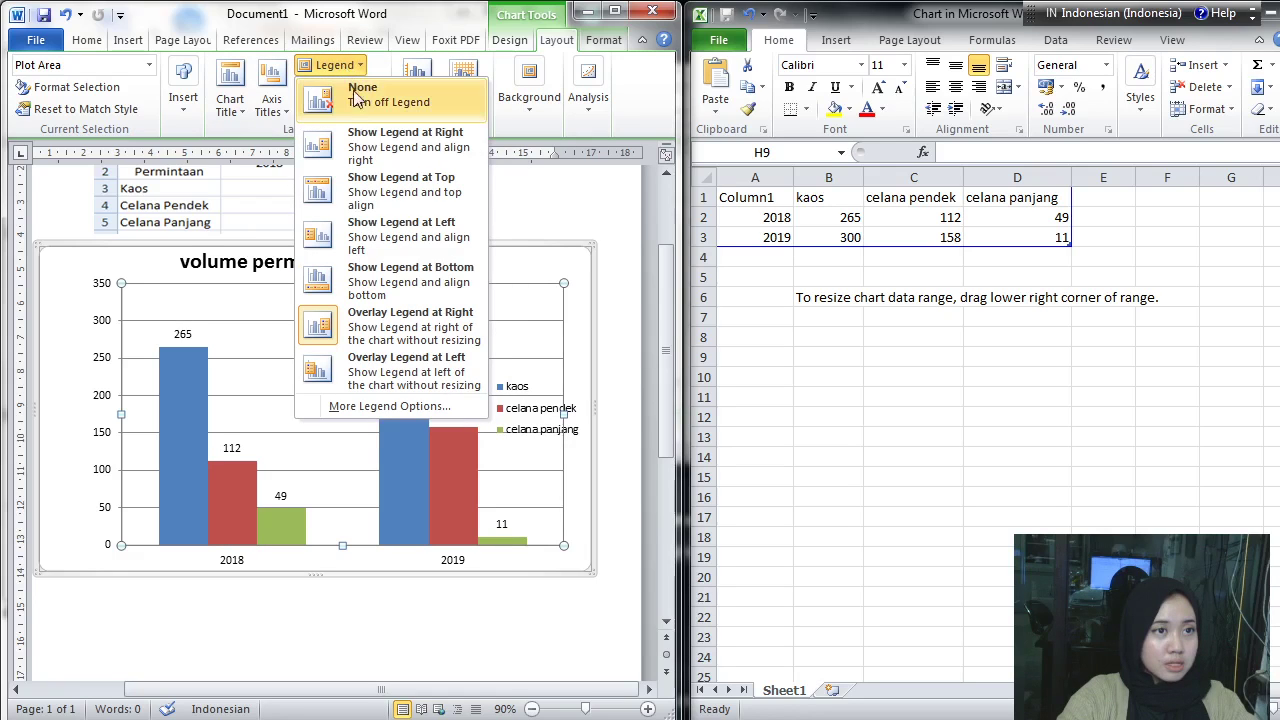
{"action": "key", "text": "Escape"}
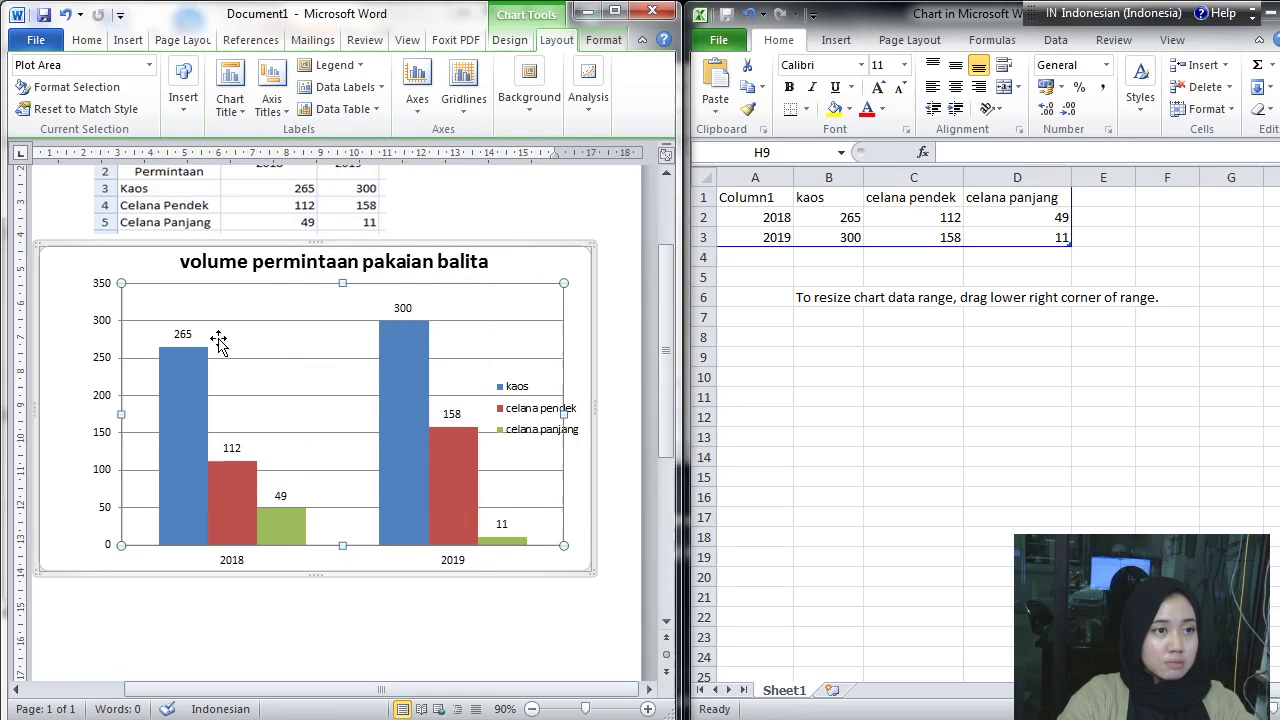
Step: Turn off the columns' data labels and add them again with the Center position
{"action": "left_click", "coordinate": [350, 88]}
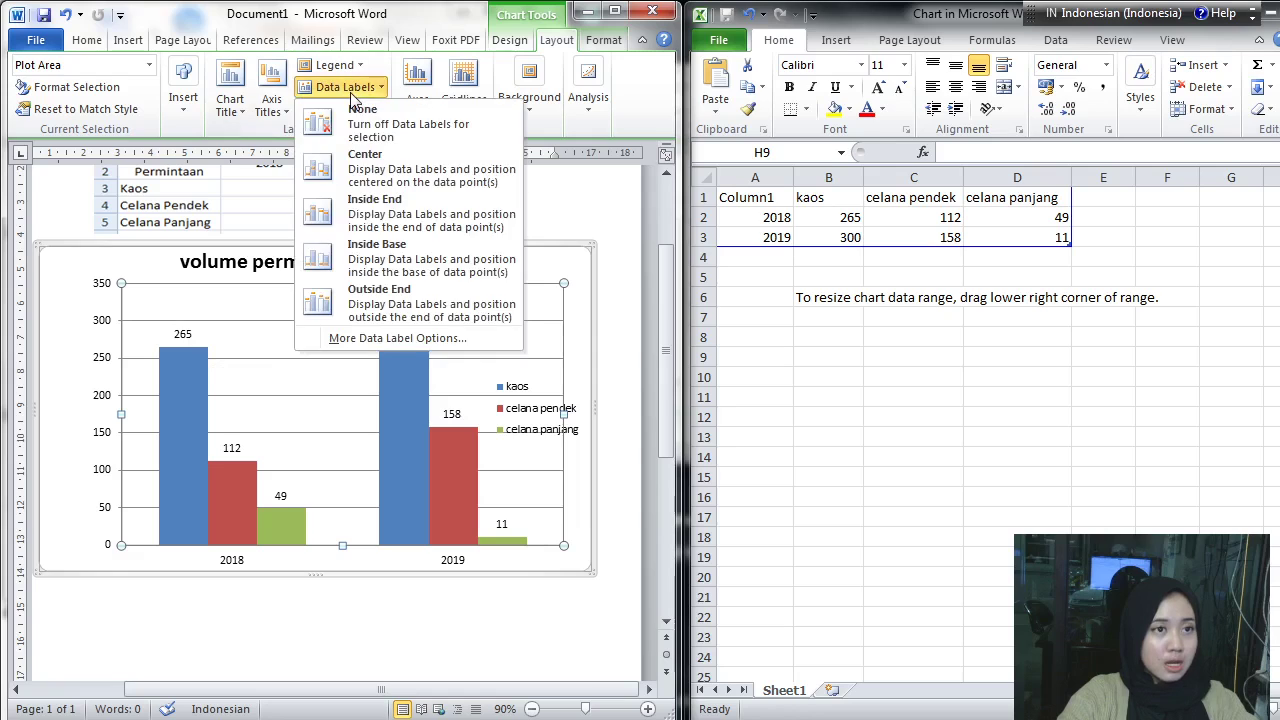
{"action": "left_click", "coordinate": [356, 115]}
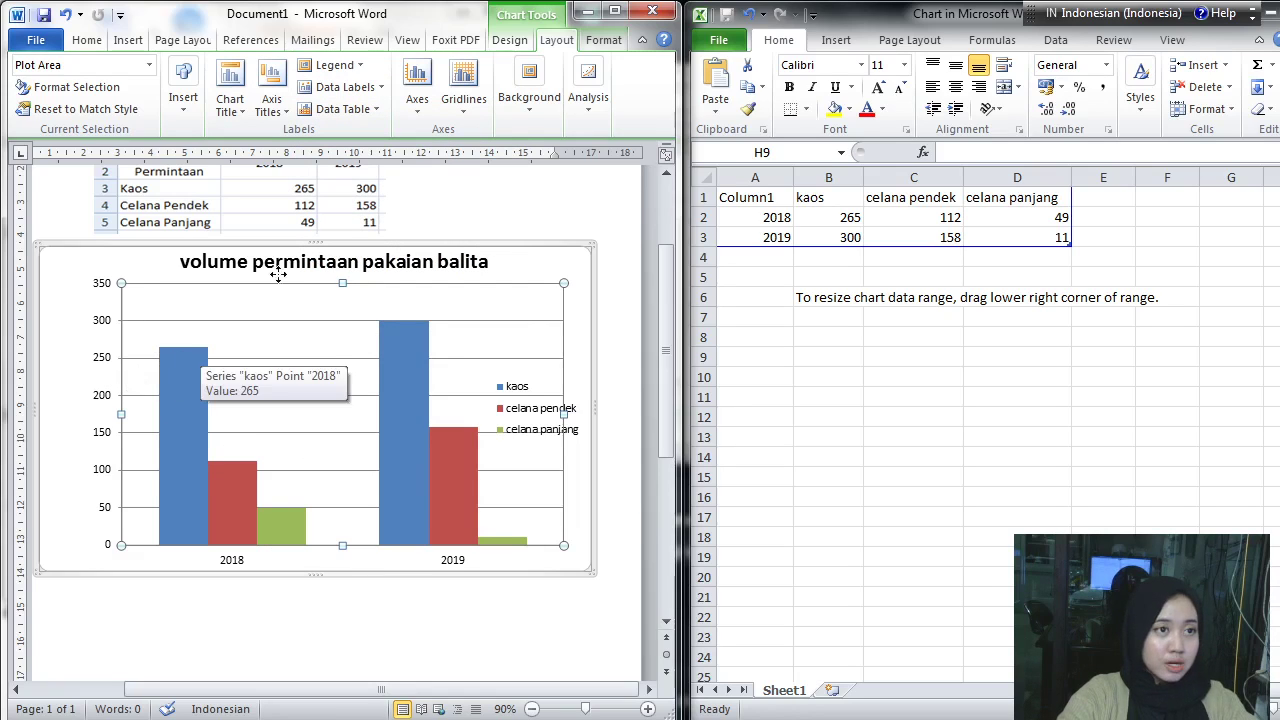
{"action": "left_click", "coordinate": [371, 92]}
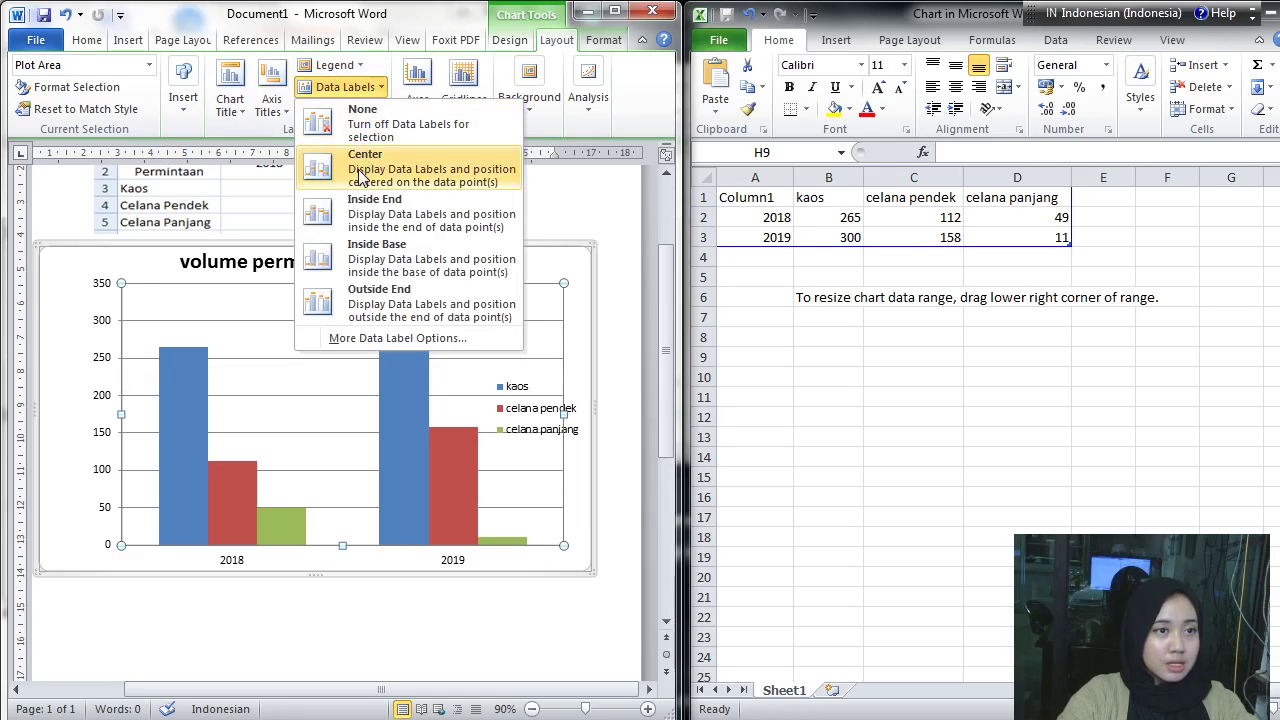
{"action": "left_click", "coordinate": [364, 172]}
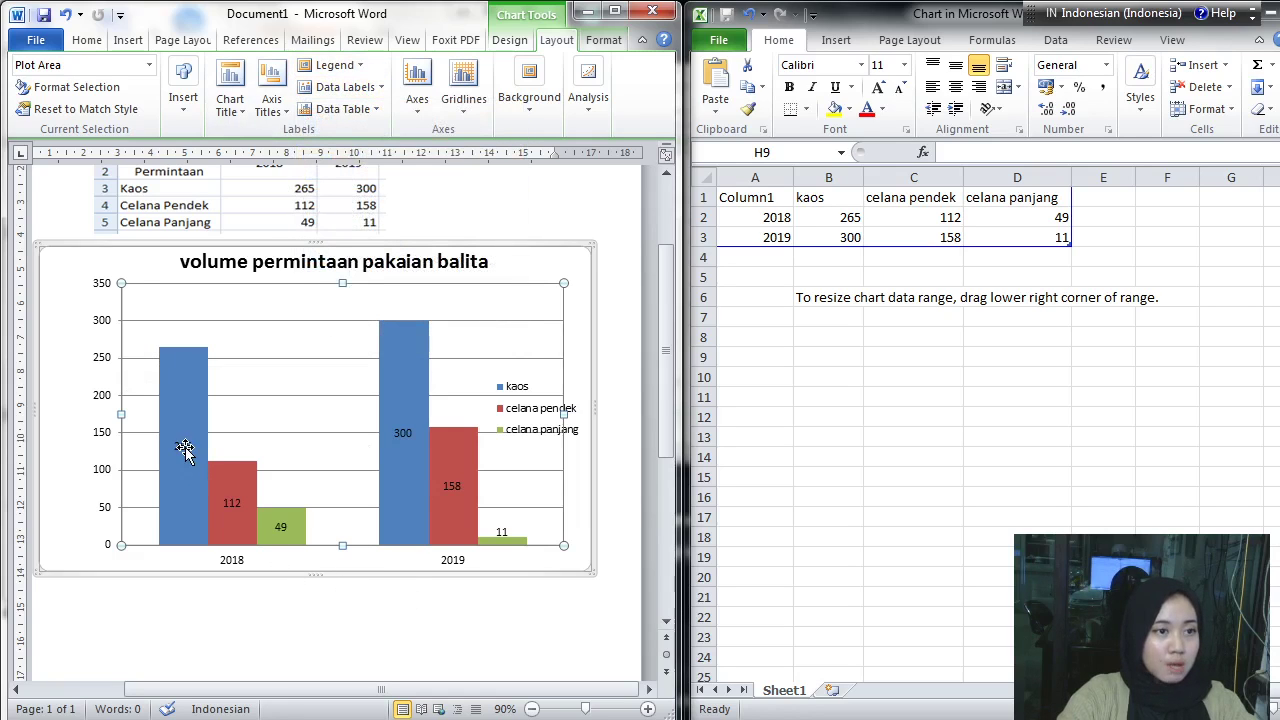
Step: Reapply the Center position to the columns' data labels and change it to Outside End
{"action": "left_click", "coordinate": [348, 88]}
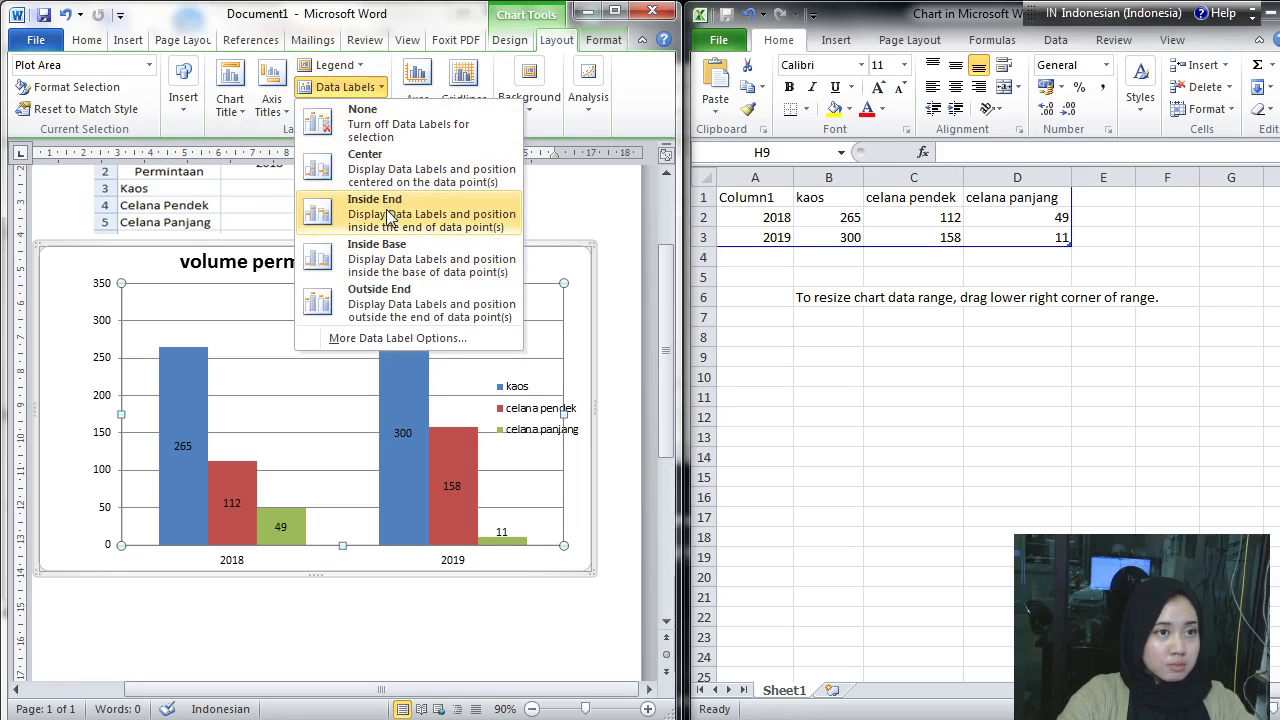
{"action": "left_click", "coordinate": [390, 175]}
{"action": "left_click", "coordinate": [365, 92]}
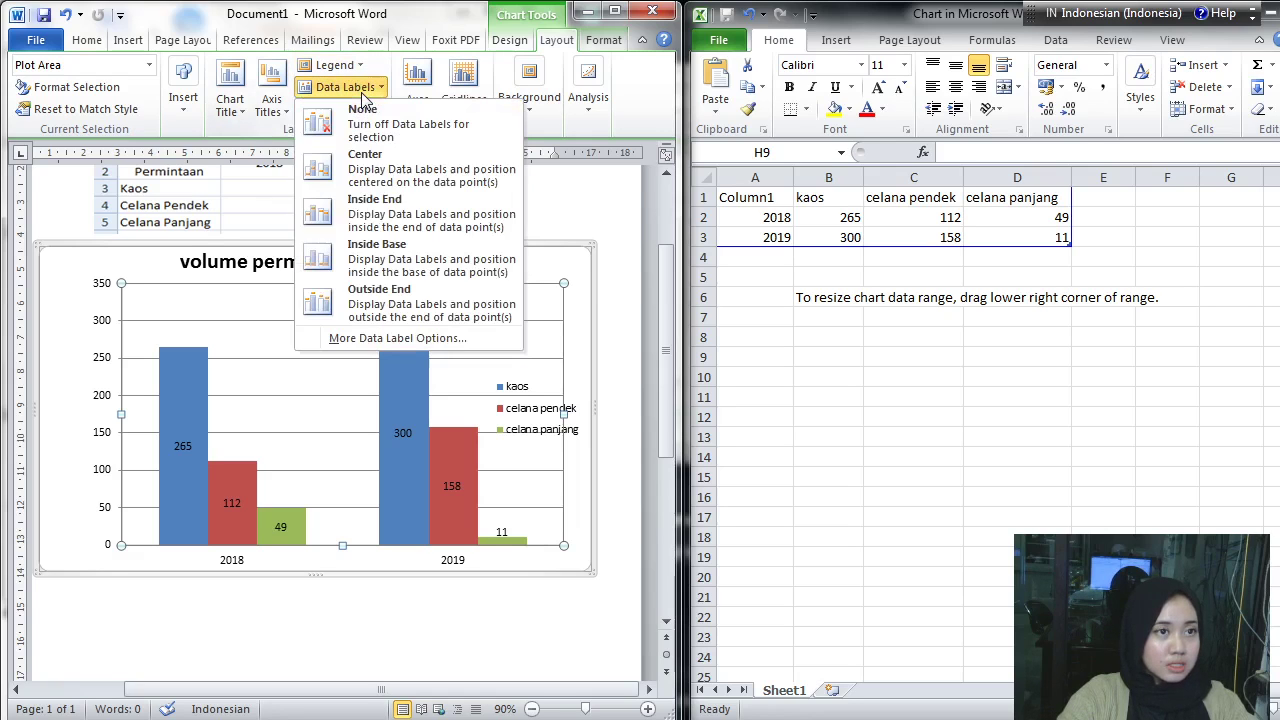
{"action": "left_click", "coordinate": [396, 296]}
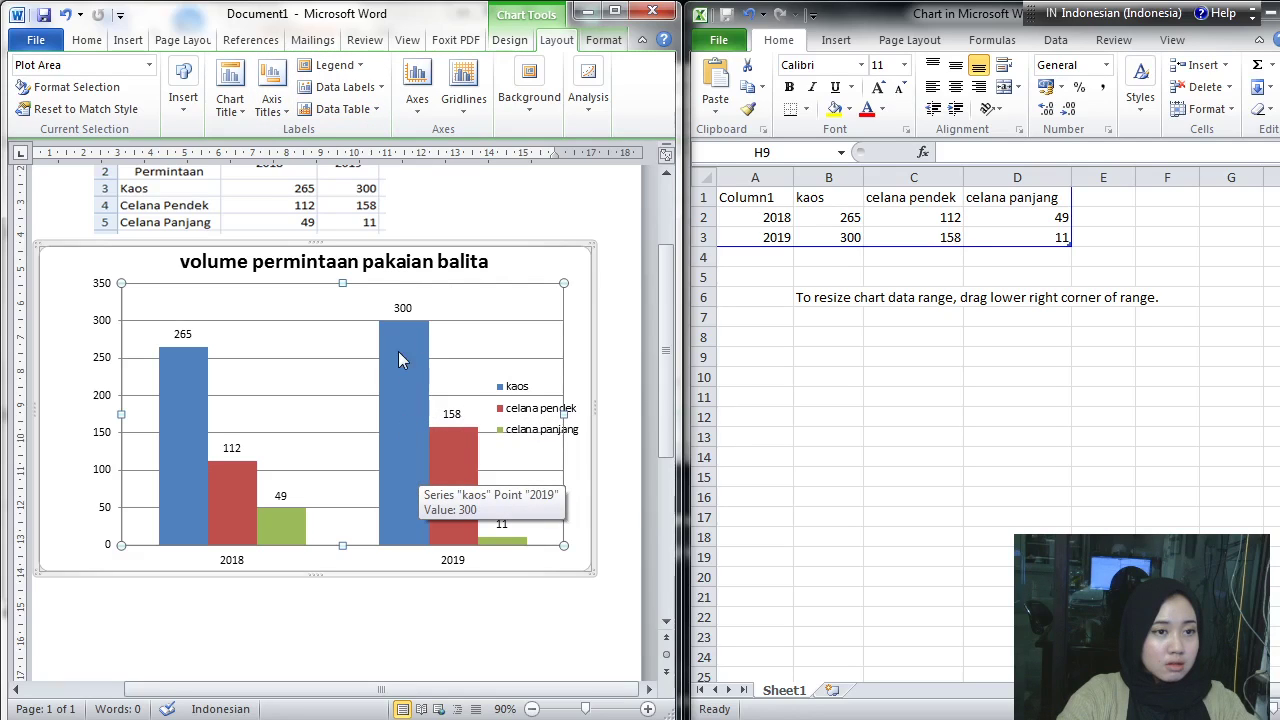
Step: Try the blue chart style with a black background and reapply the flat multicolour style
{"action": "left_click", "coordinate": [509, 40]}
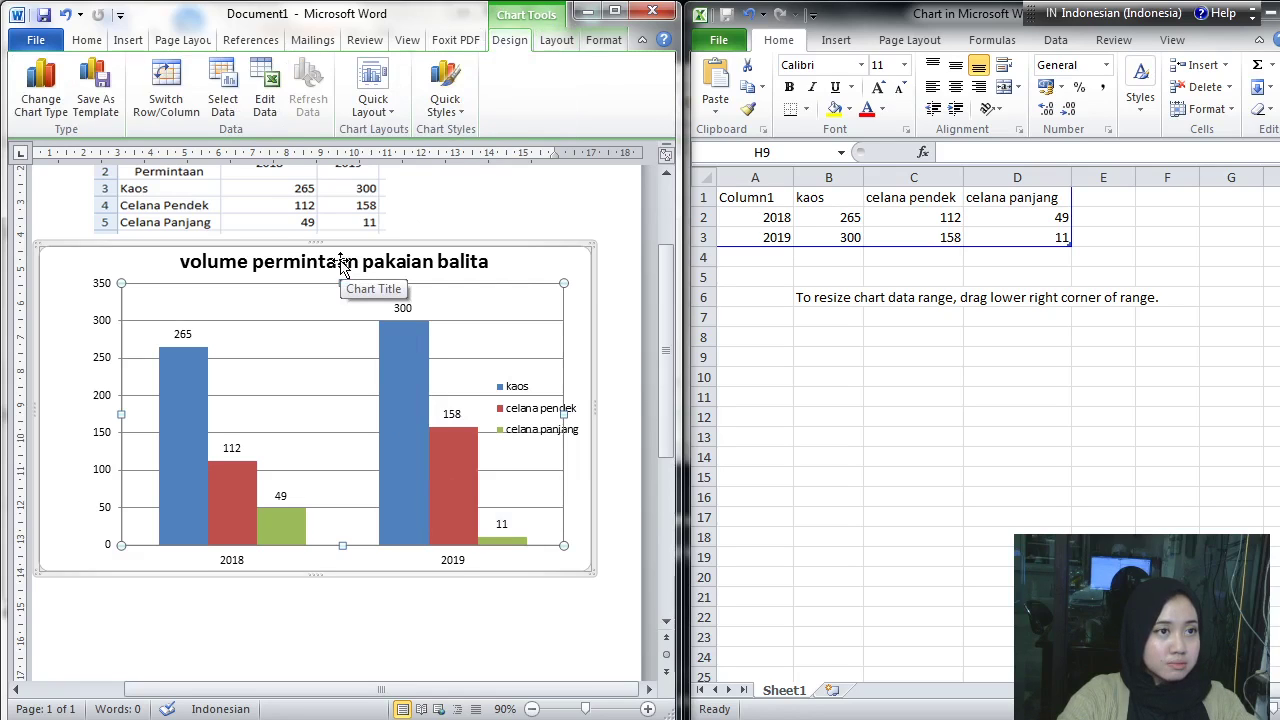
{"action": "left_click", "coordinate": [446, 100]}
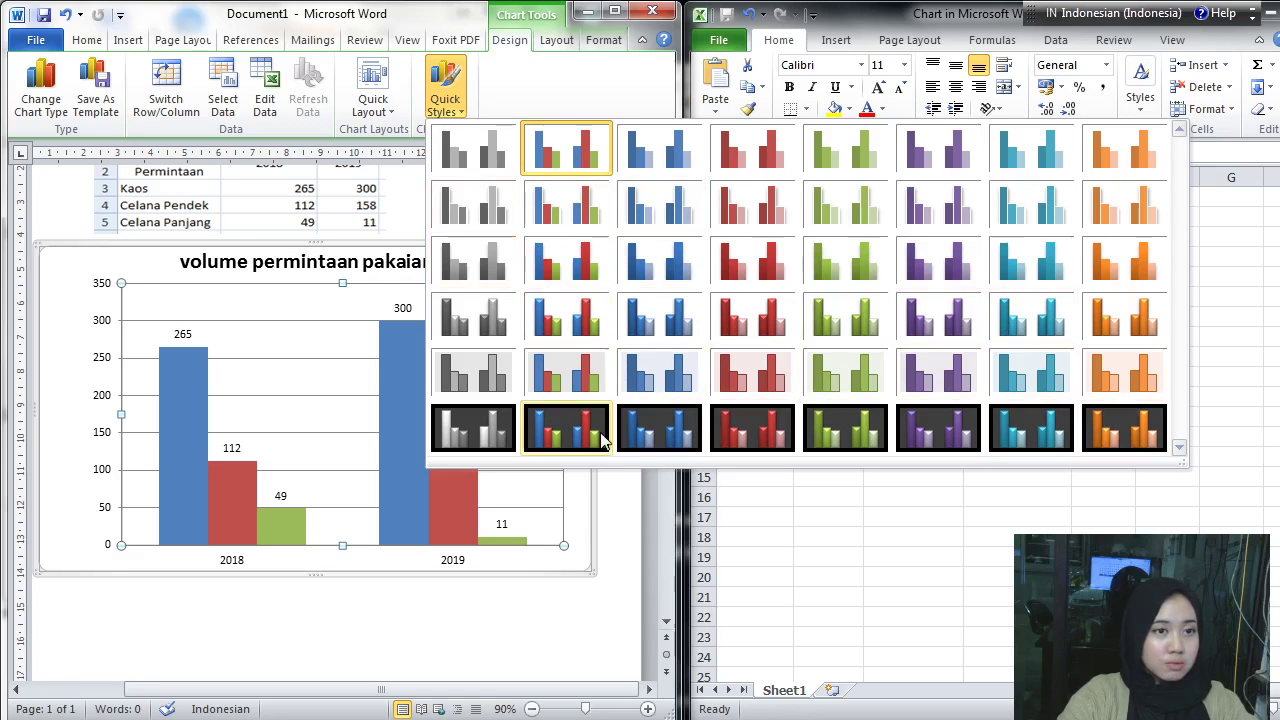
{"action": "left_click", "coordinate": [667, 424]}
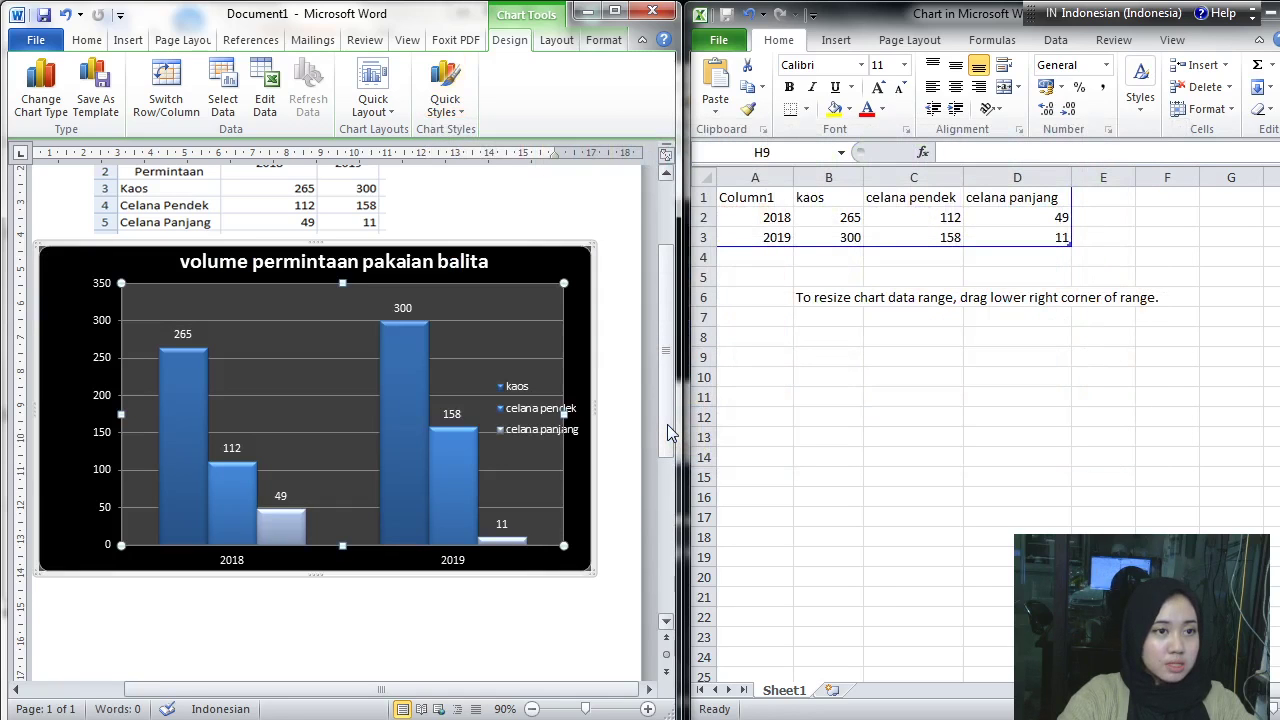
{"action": "left_click", "coordinate": [446, 104]}
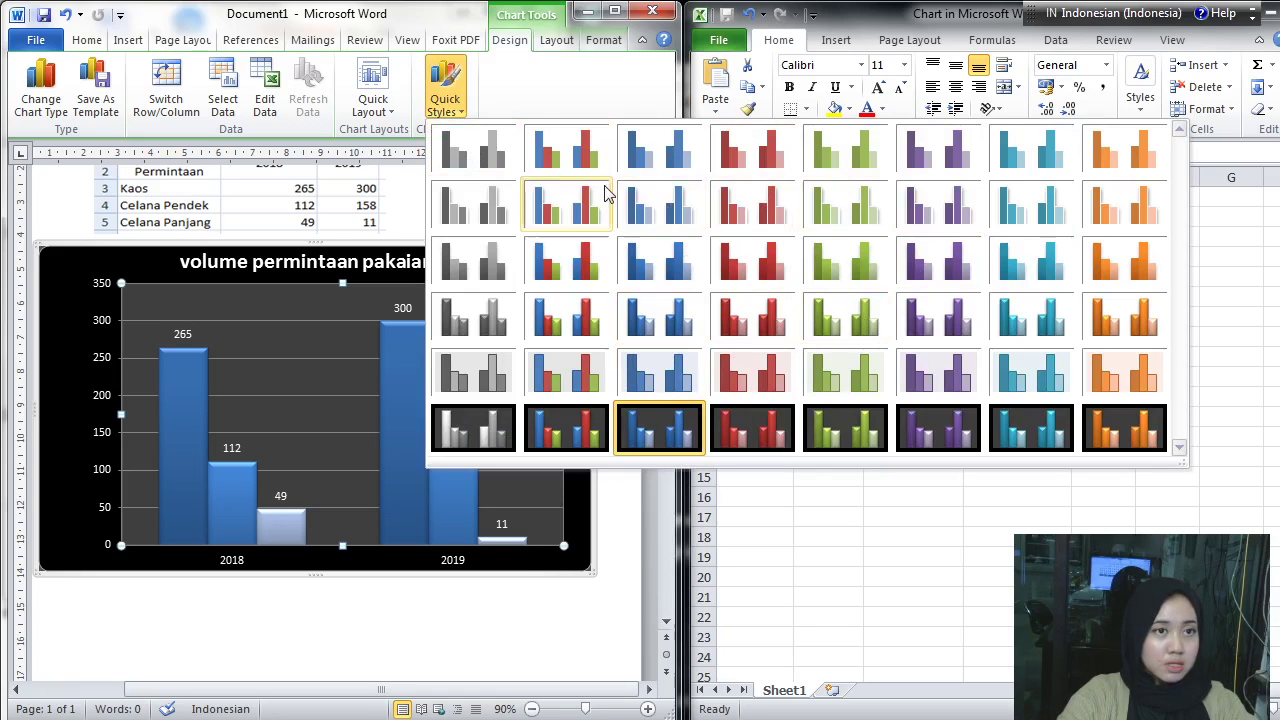
{"action": "left_click", "coordinate": [566, 150]}
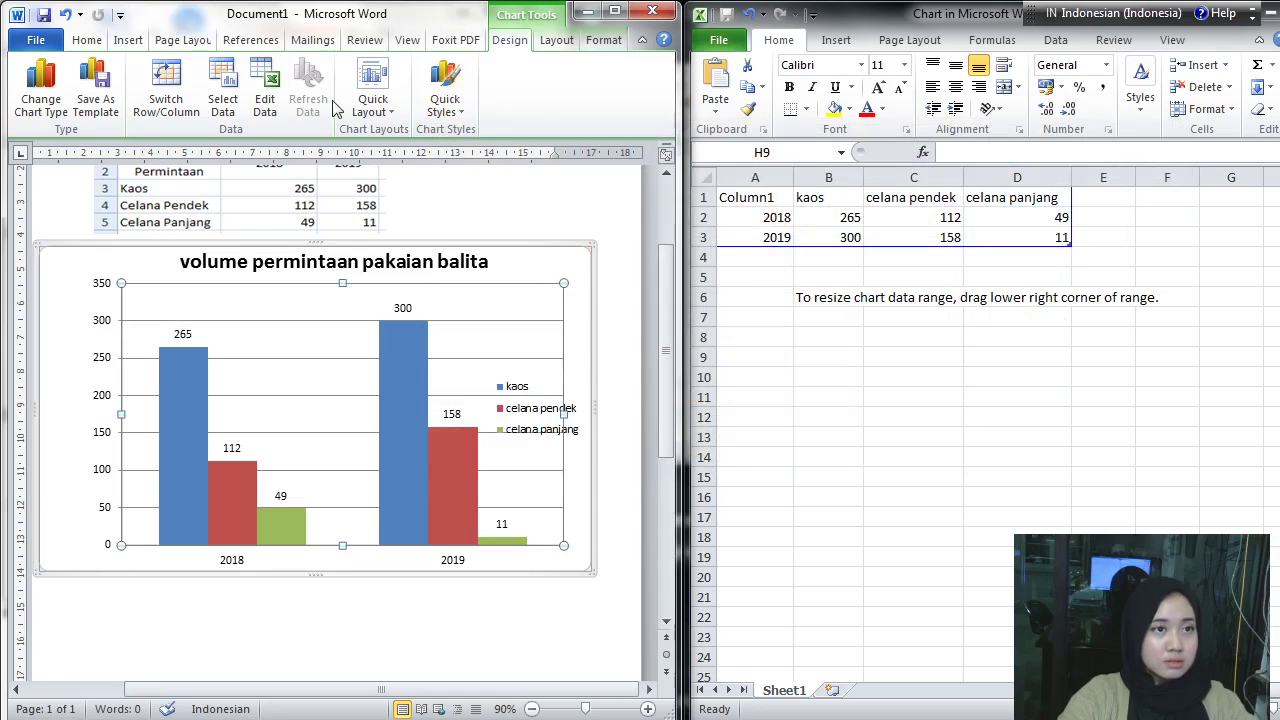
Step: Try quick layouts with a bottom legend and data labels, with axis titles, and with a legend below the chart title
{"action": "left_click", "coordinate": [378, 112]}
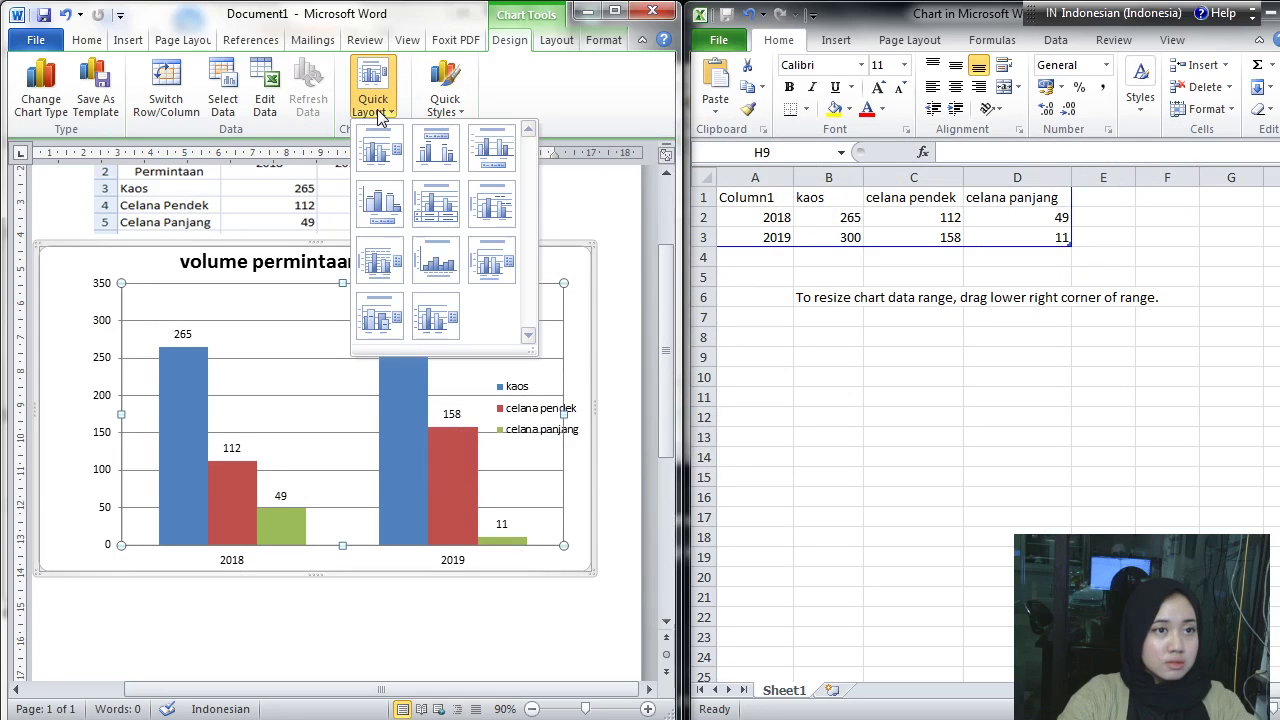
{"action": "left_click", "coordinate": [400, 222]}
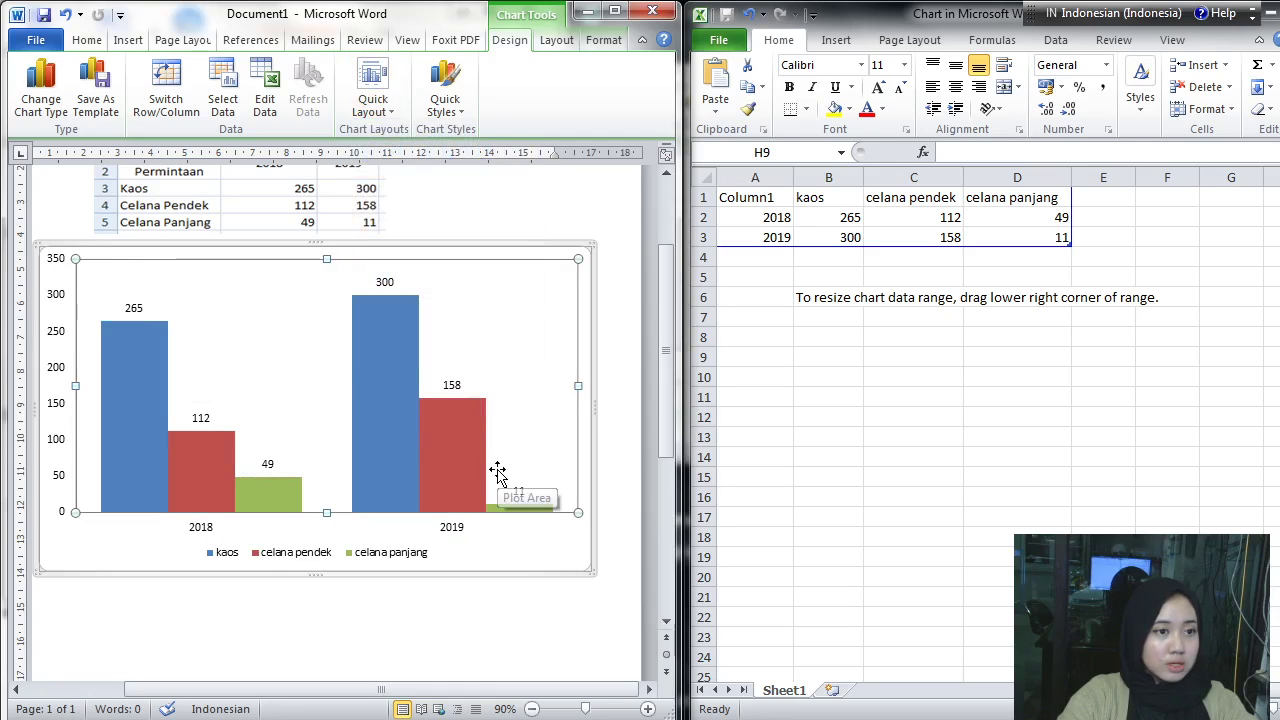
{"action": "left_click", "coordinate": [396, 118]}
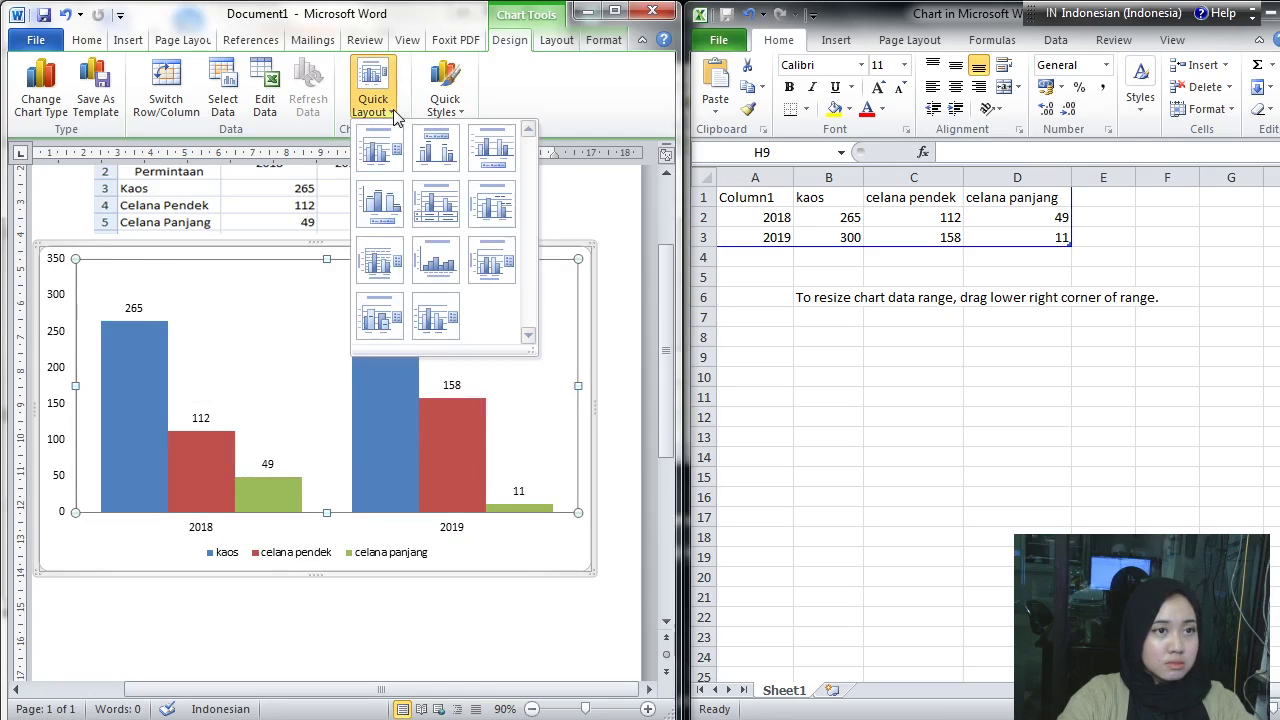
{"action": "left_click", "coordinate": [492, 259]}
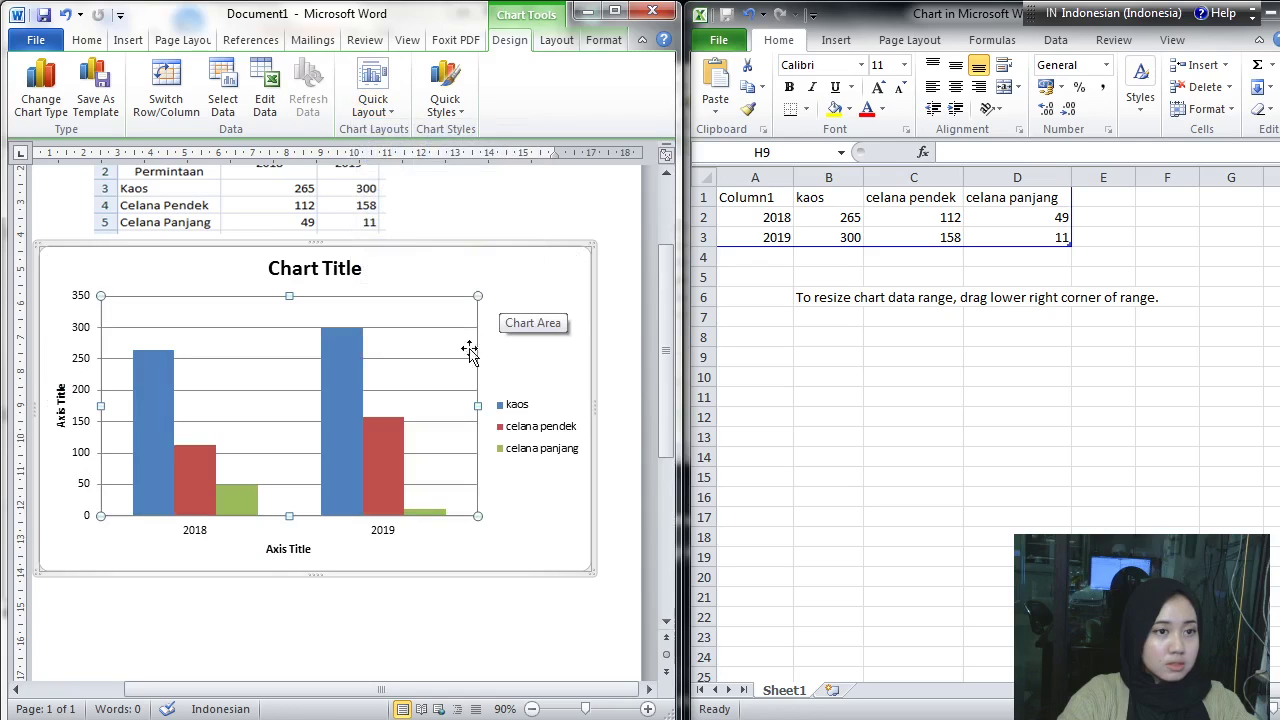
{"action": "left_click", "coordinate": [381, 107]}
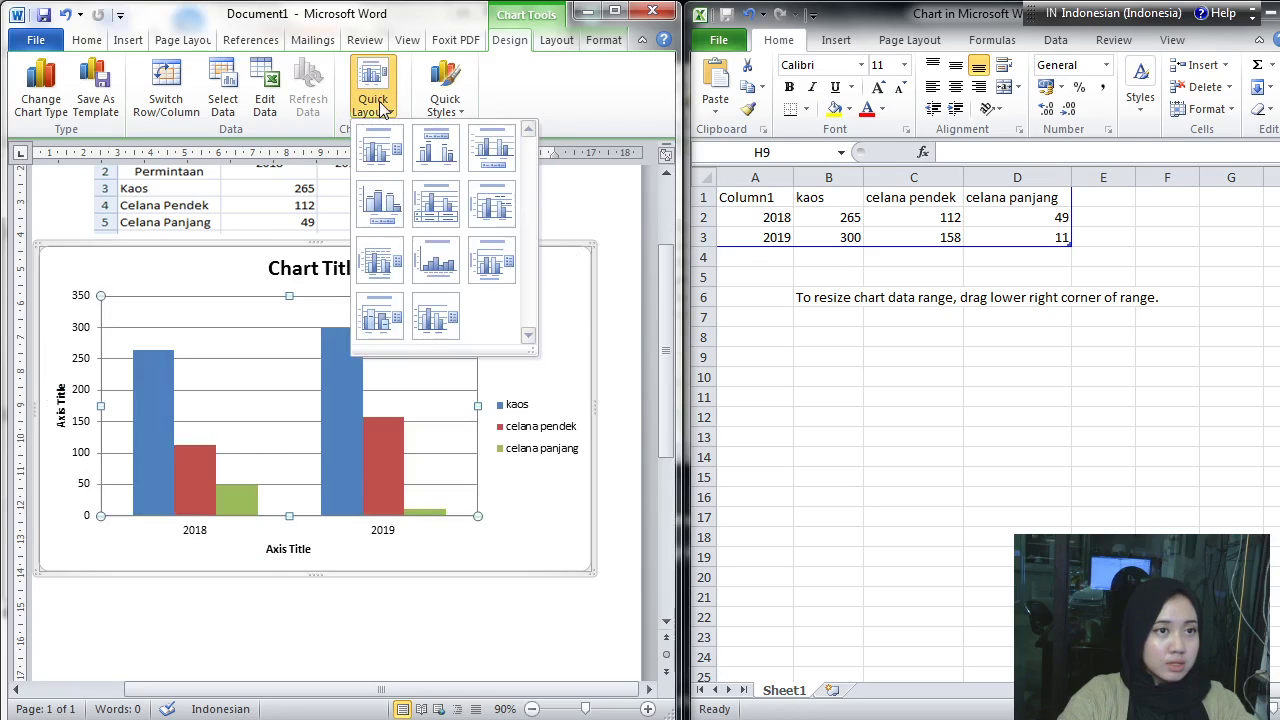
{"action": "left_click", "coordinate": [436, 155]}
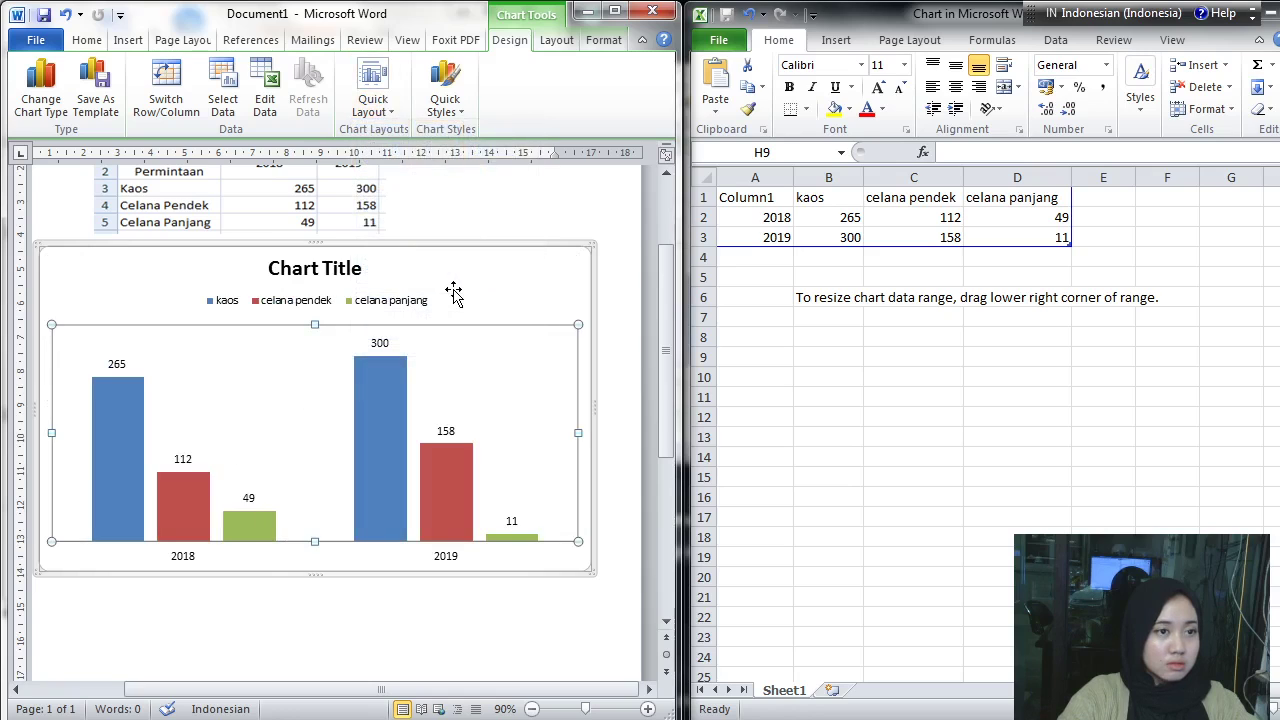
Step: Apply the quick layout with a chart title, gridlines and the legend beside the plot area, without data labels or axis titles
{"action": "left_click", "coordinate": [372, 107]}
{"action": "left_click", "coordinate": [384, 190]}
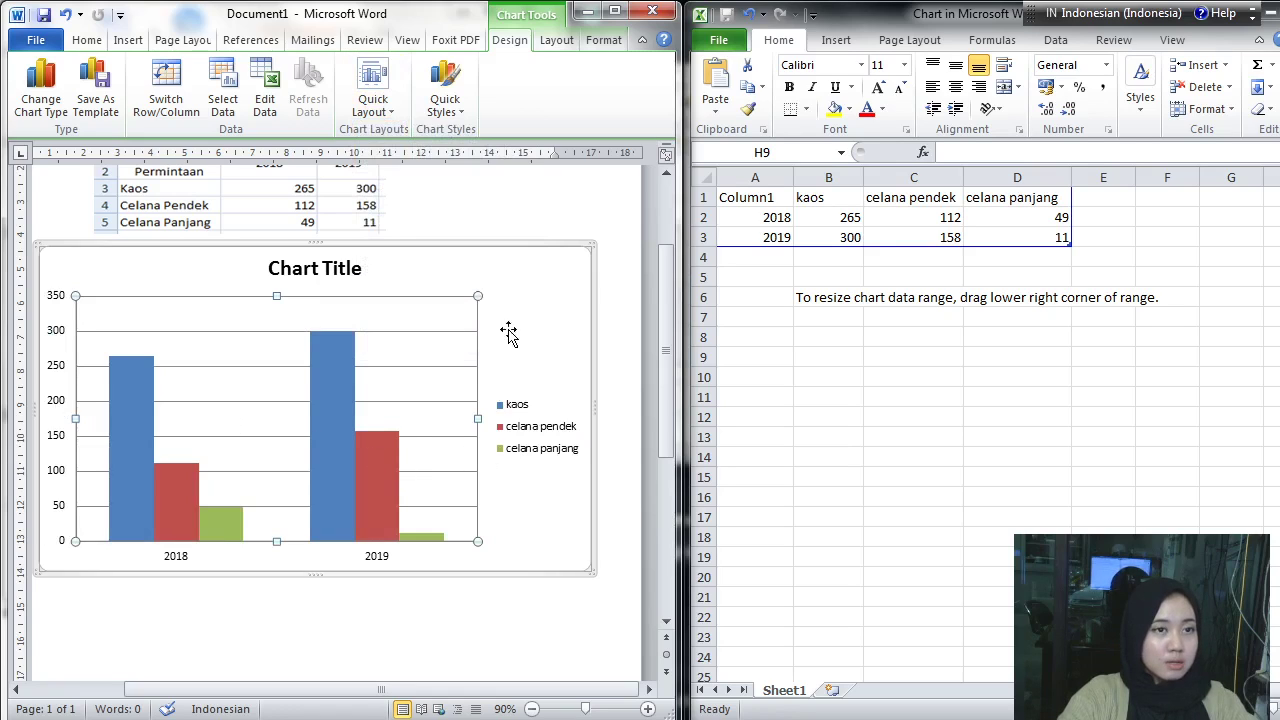
{"action": "left_click_drag", "start_coordinate": [423, 690], "coordinate": [326, 690]}
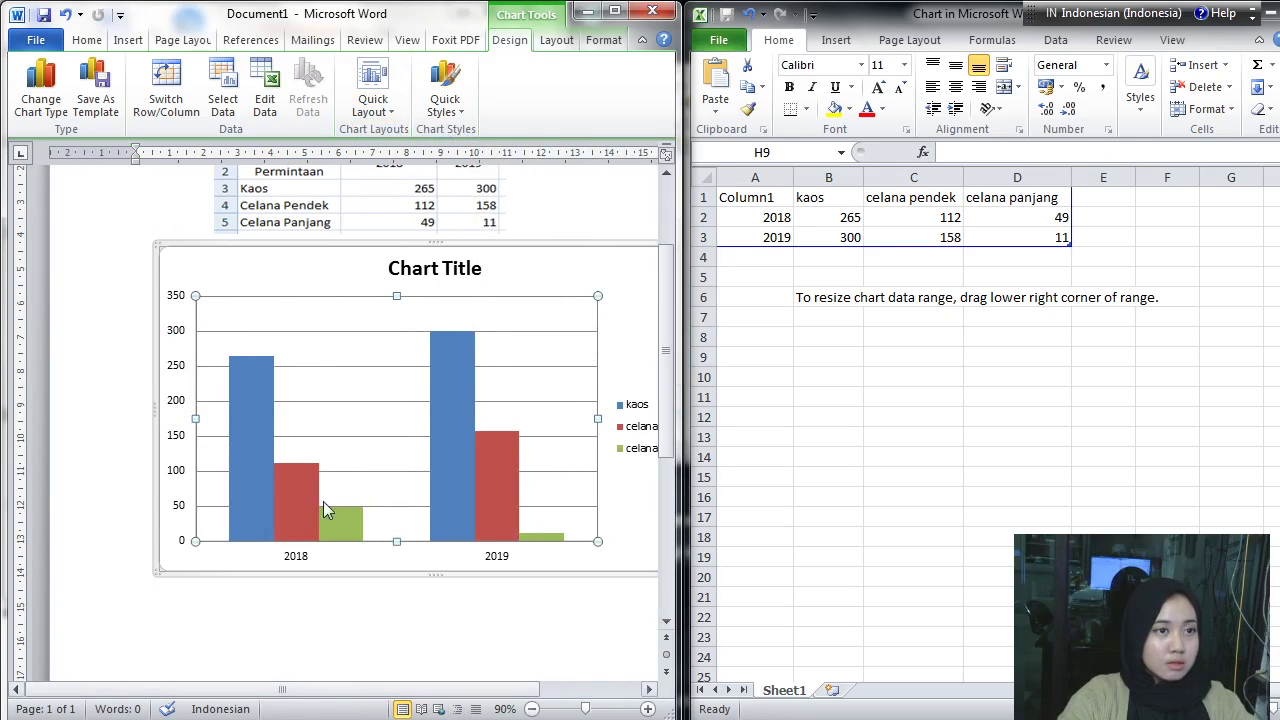
Step: Add a primary horizontal axis title to the chart with the Title Below Axis option
{"action": "left_click", "coordinate": [126, 41]}
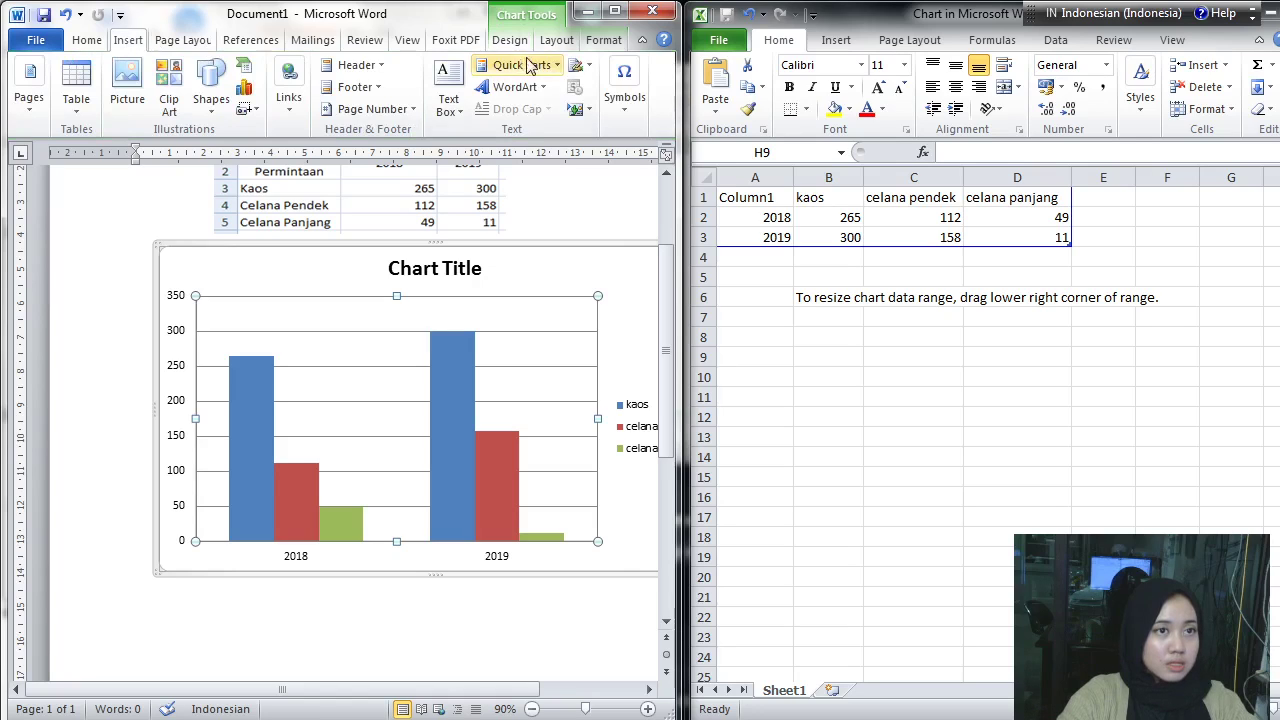
{"action": "left_click", "coordinate": [557, 44]}
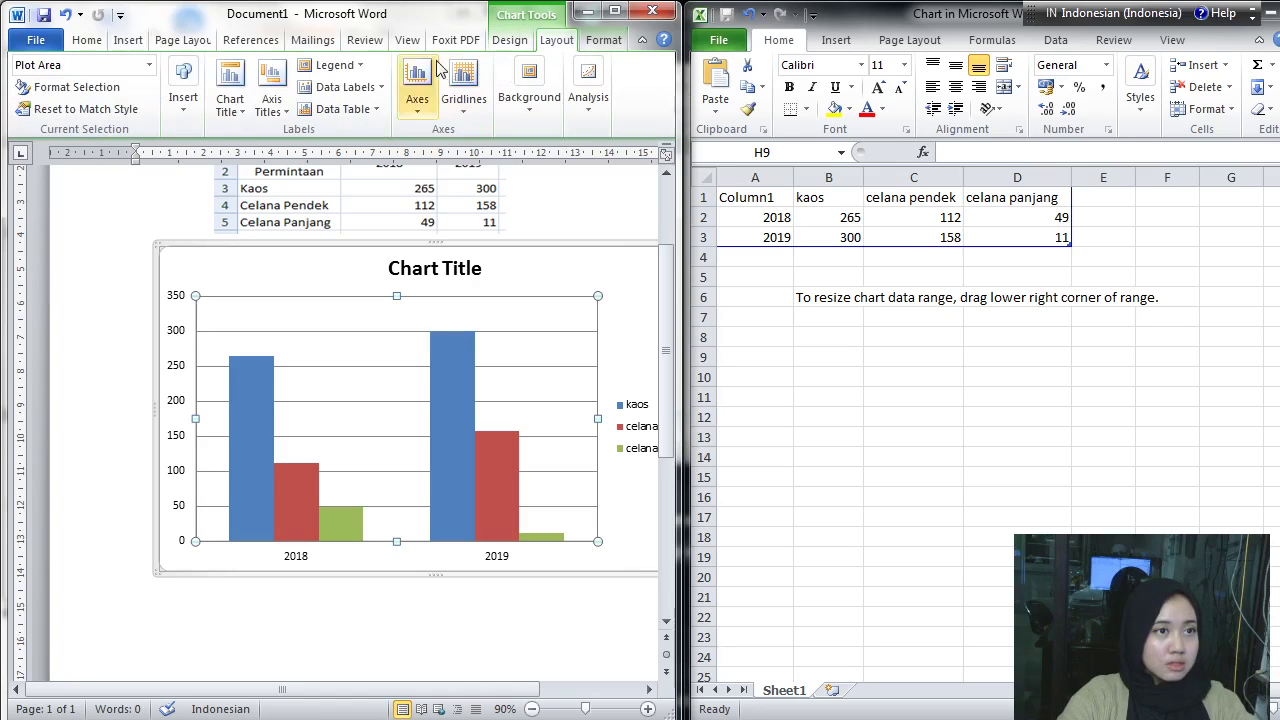
{"action": "left_click", "coordinate": [278, 112]}
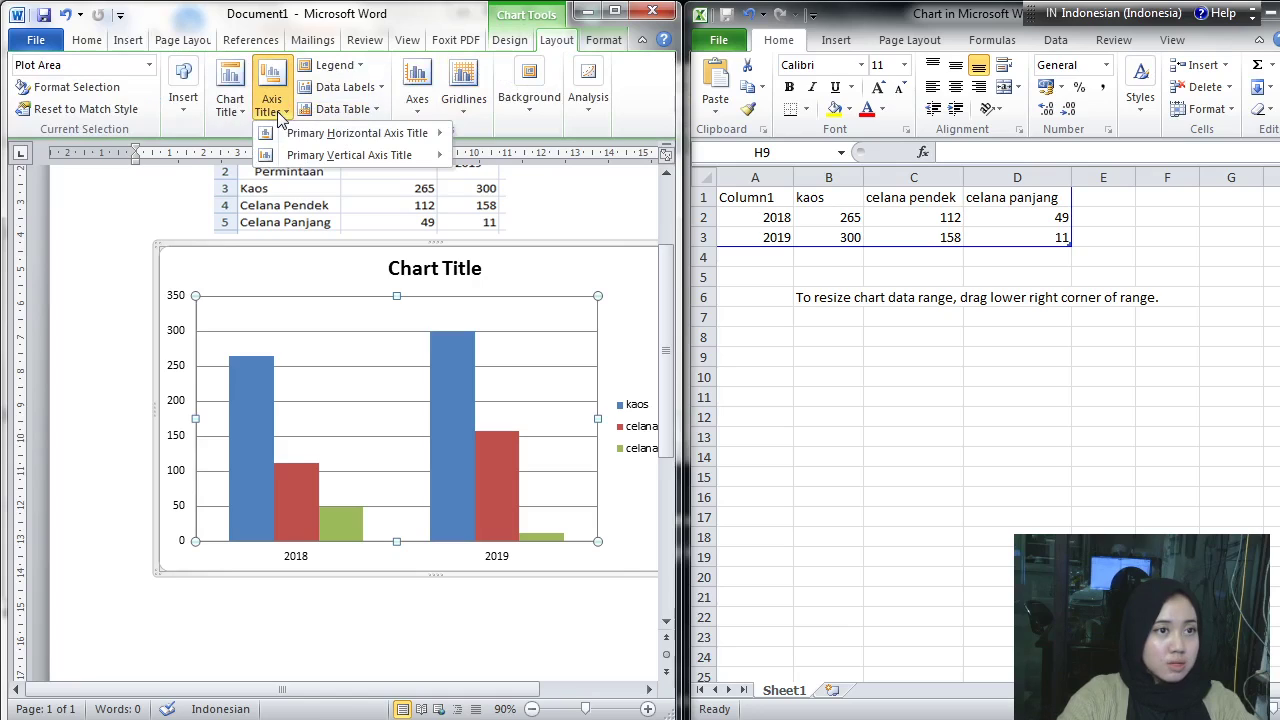
{"action": "mouse_move", "coordinate": [358, 142]}
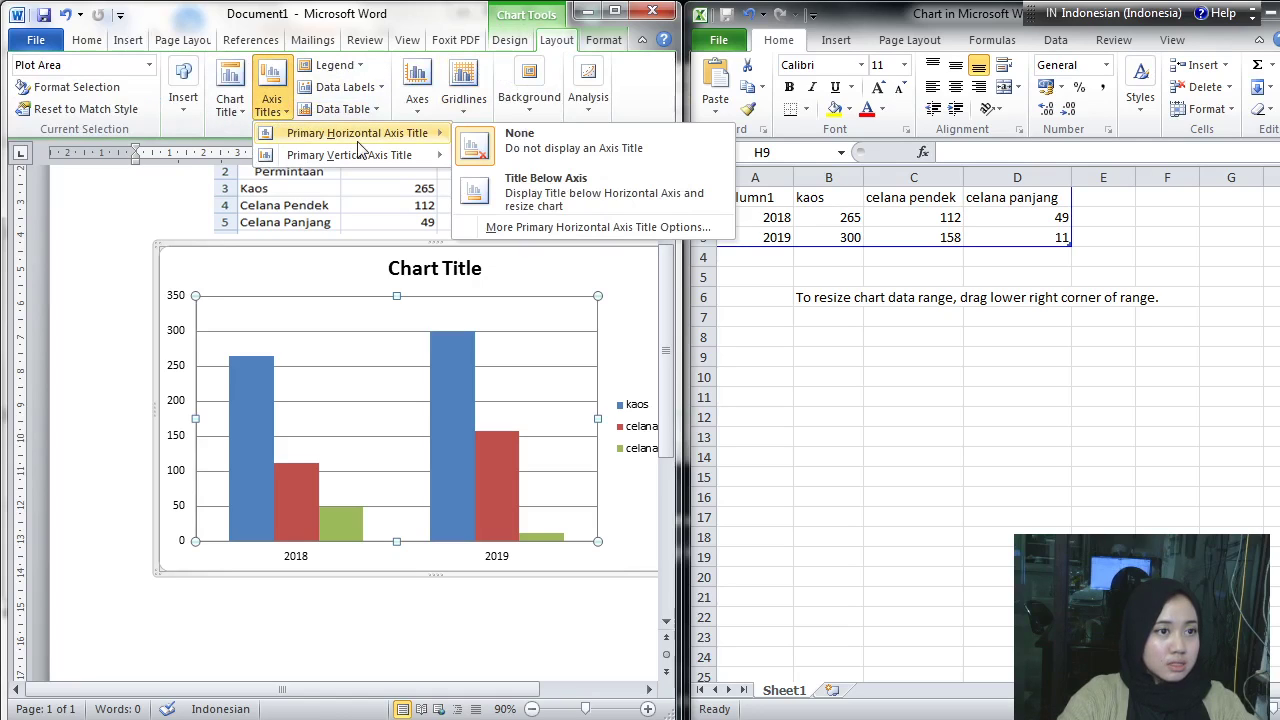
{"action": "left_click", "coordinate": [558, 205]}
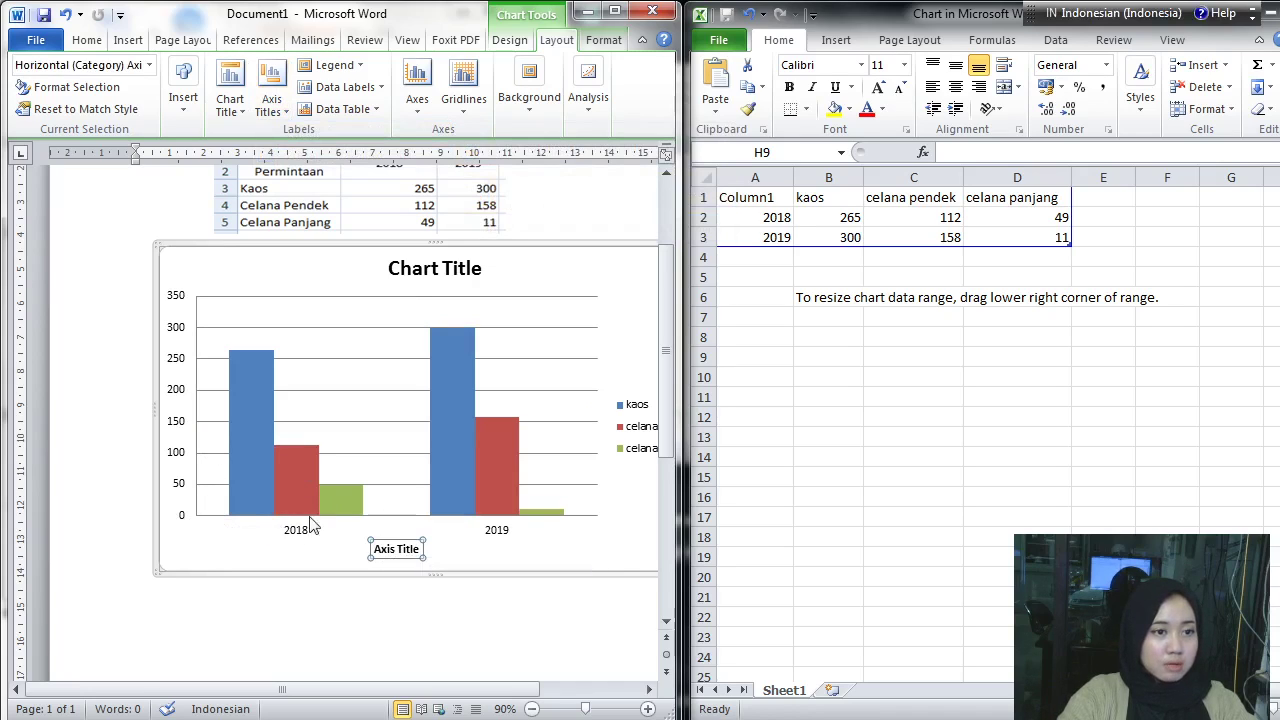
Step: Replace the horizontal axis title's placeholder text with "Tahun Penjualan"
{"action": "left_click", "coordinate": [420, 550]}
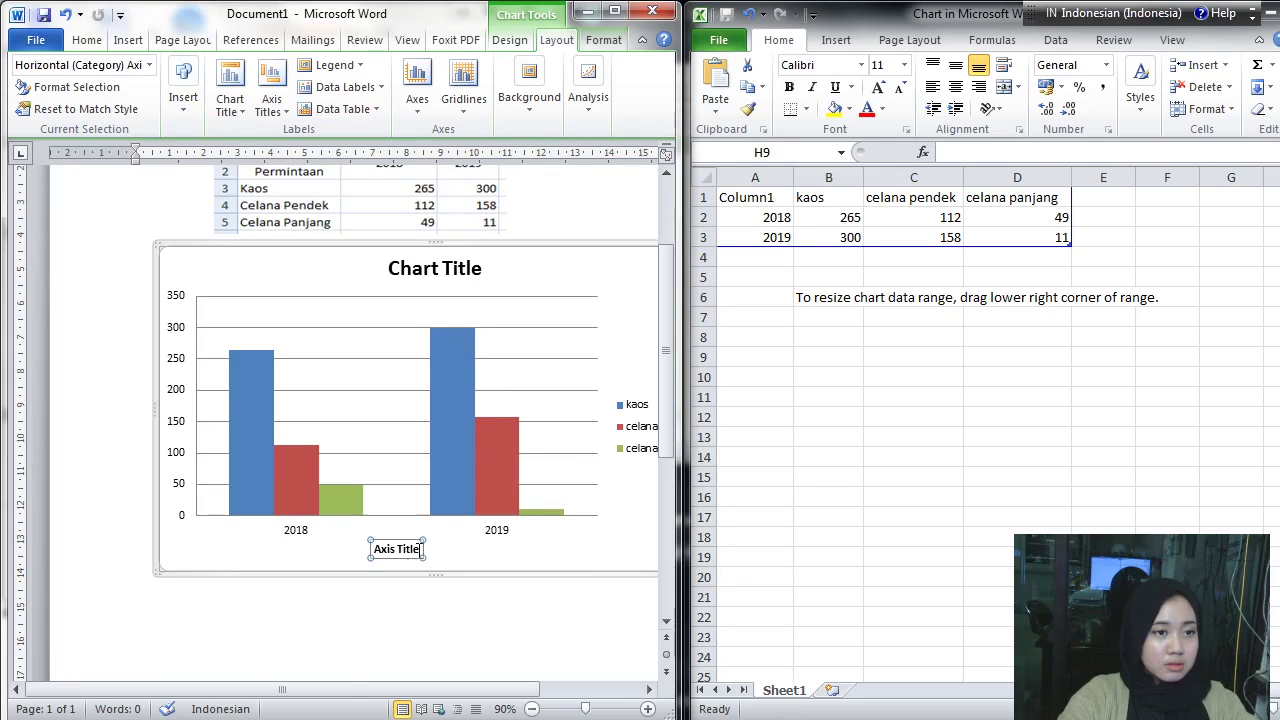
{"action": "key", "text": "BackSpace"}
{"action": "key", "text": "BackSpace"}
{"action": "key", "text": "BackSpace"}
{"action": "key", "text": "BackSpace"}
{"action": "key", "text": "BackSpace"}
{"action": "key", "text": "BackSpace"}
{"action": "key", "text": "BackSpace"}
{"action": "key", "text": "BackSpace"}
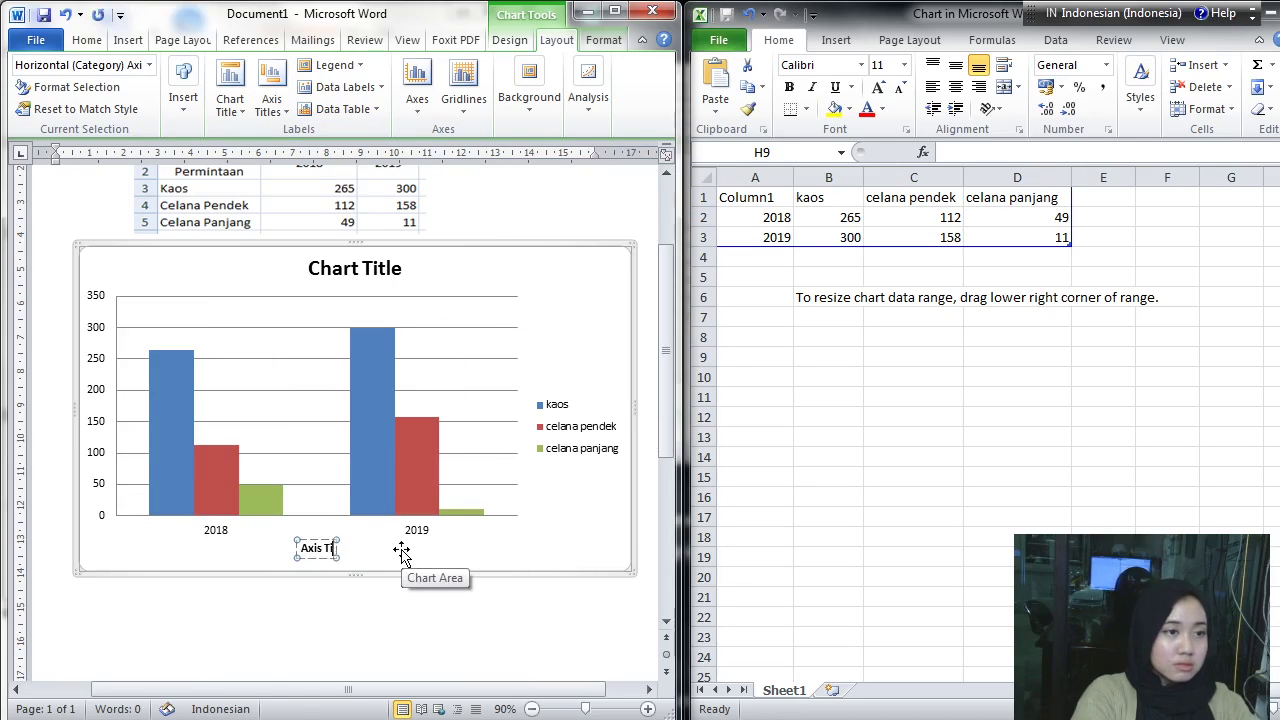
{"action": "key", "text": "BackSpace"}
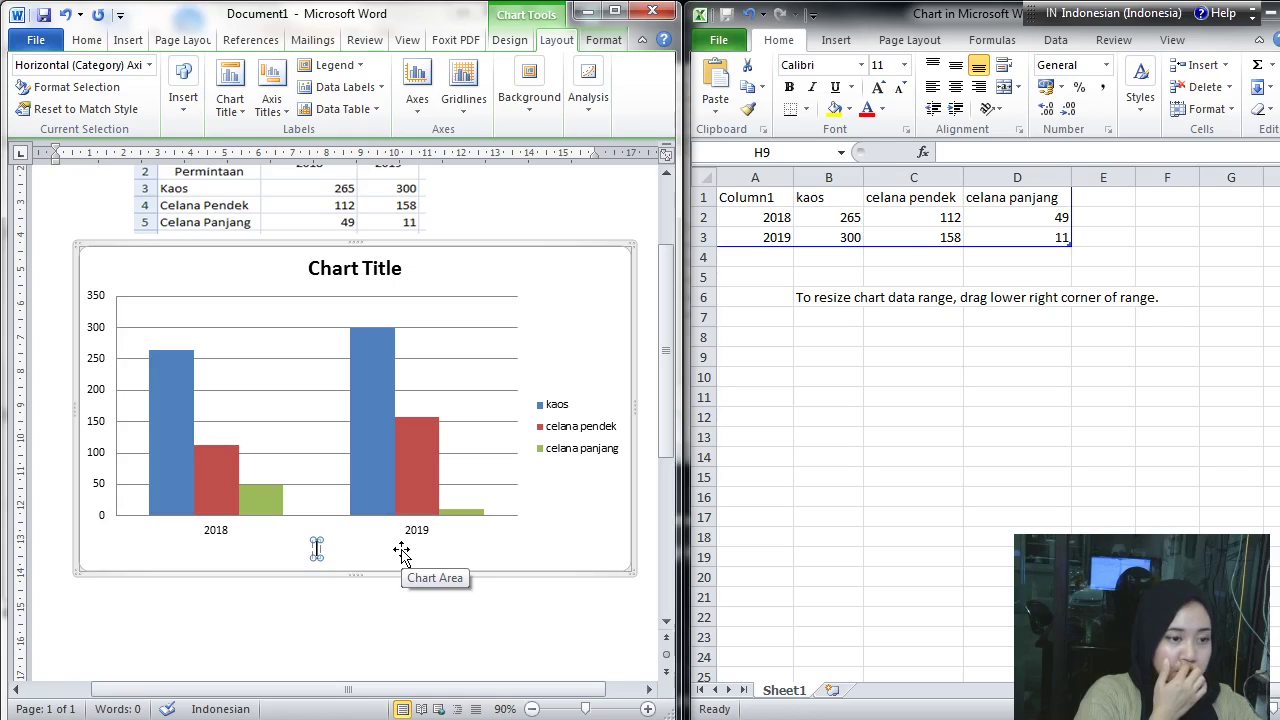
{"action": "type", "text": "Tahun"}
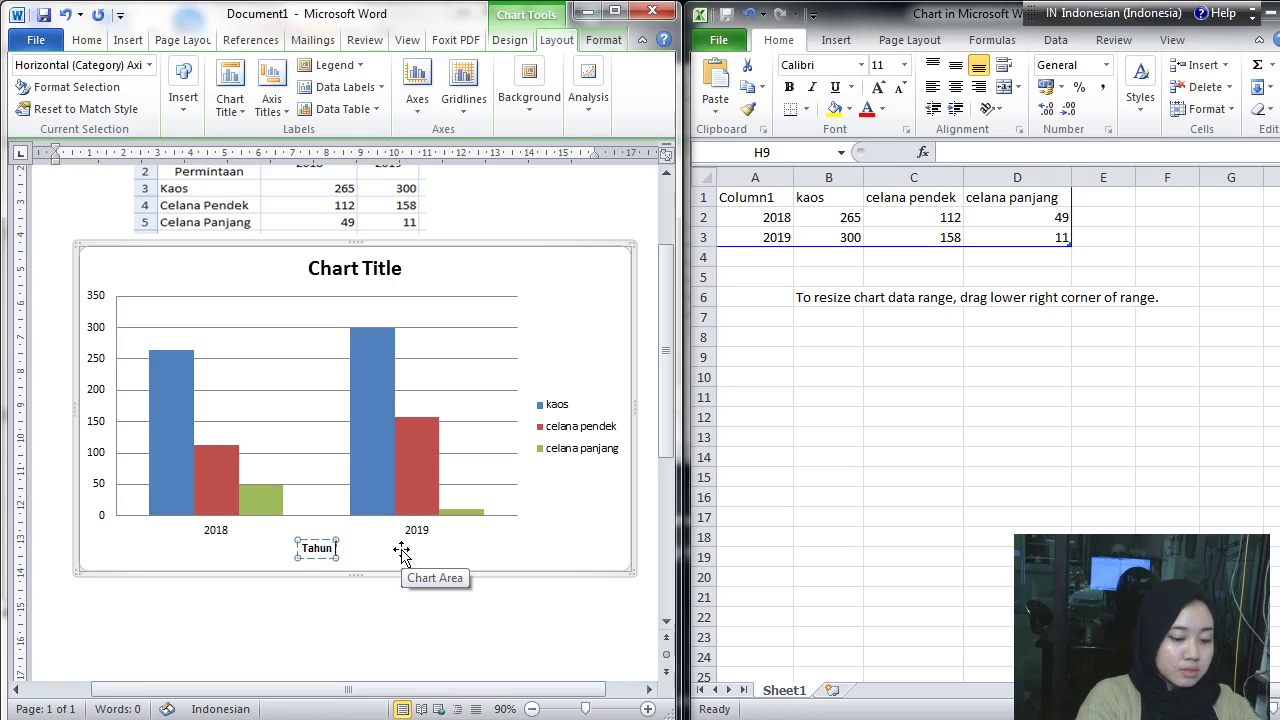
{"action": "type", "text": " Penjualan"}
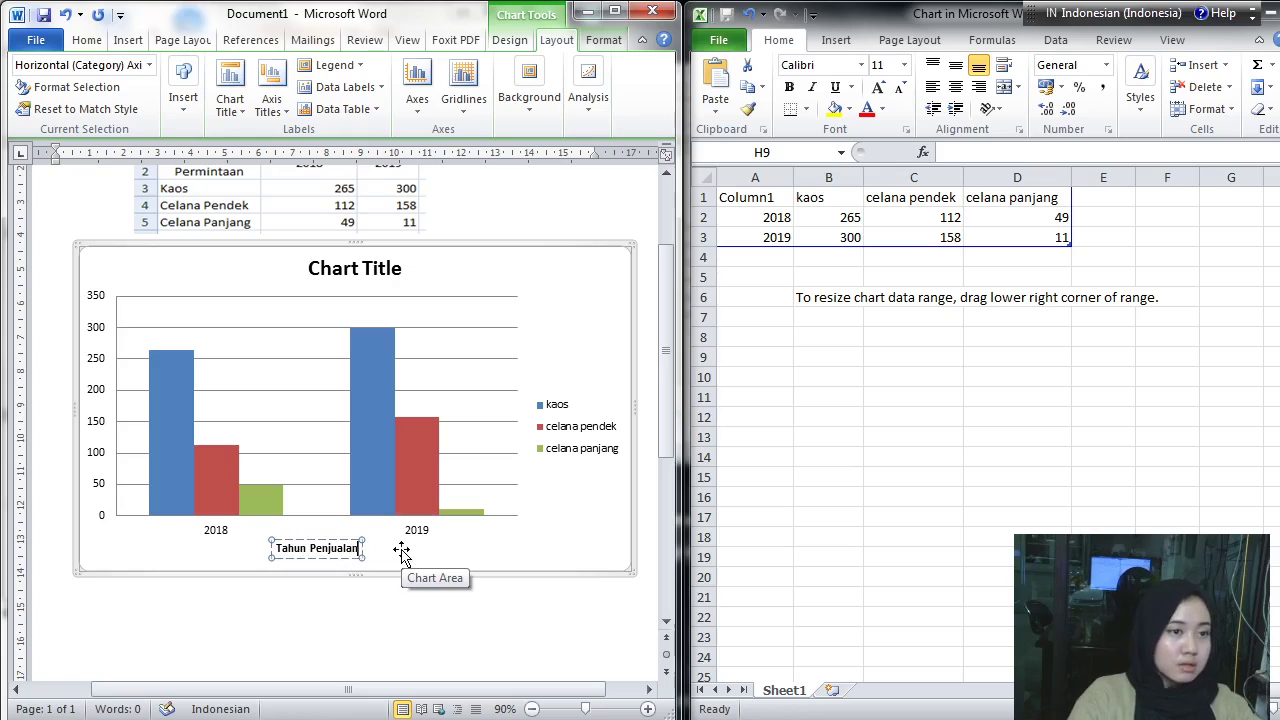
{"action": "left_click", "coordinate": [124, 537]}
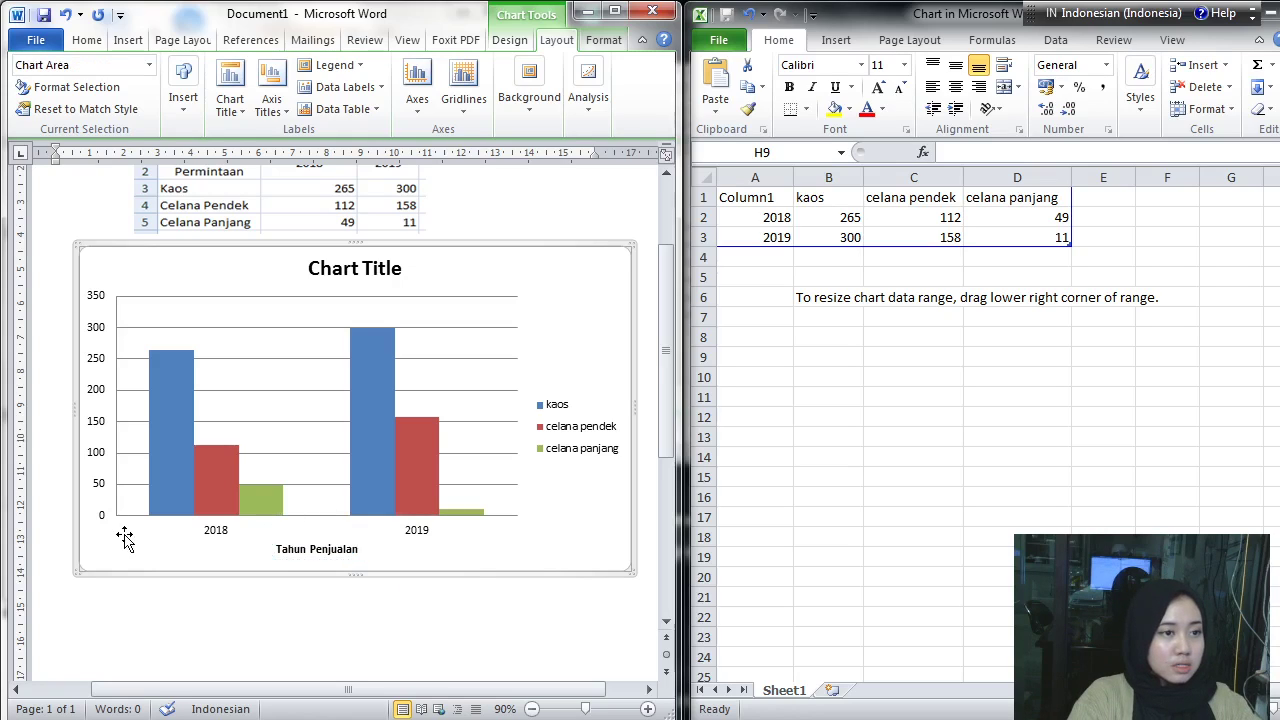
Step: Add a Rotated Title to the primary vertical axis and set its text to "jumlah"
{"action": "left_click", "coordinate": [285, 110]}
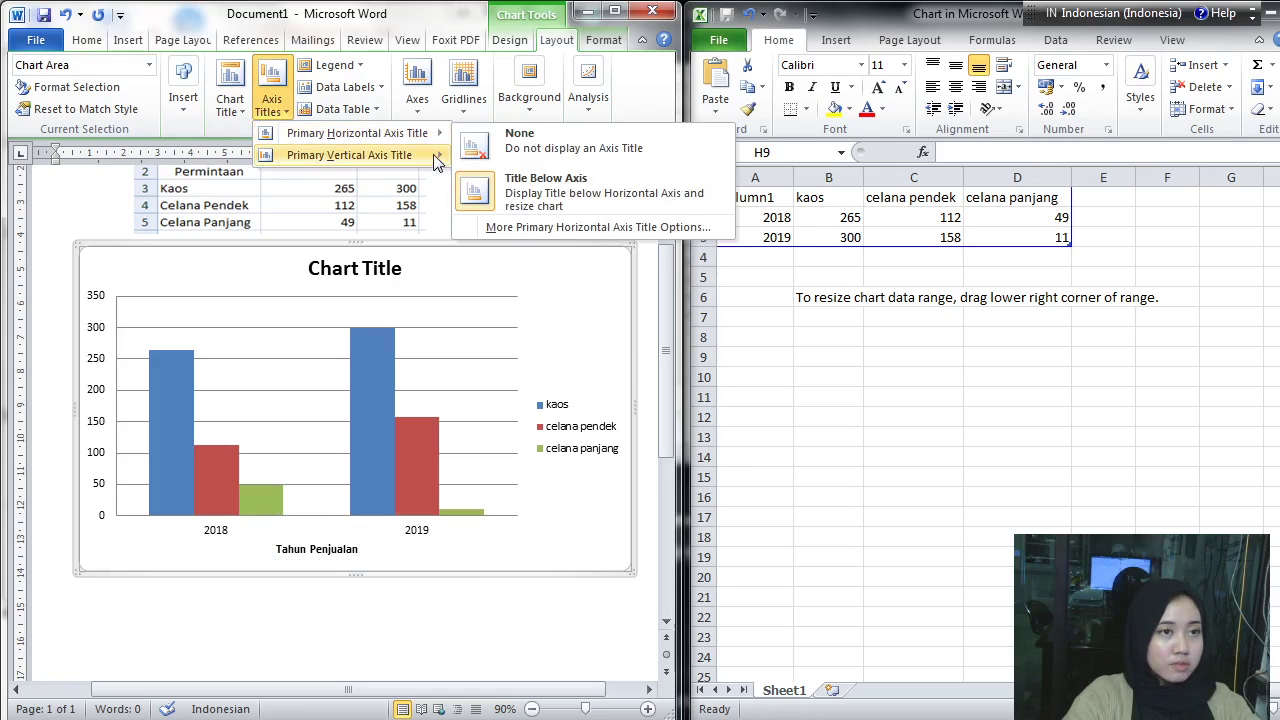
{"action": "mouse_move", "coordinate": [435, 166]}
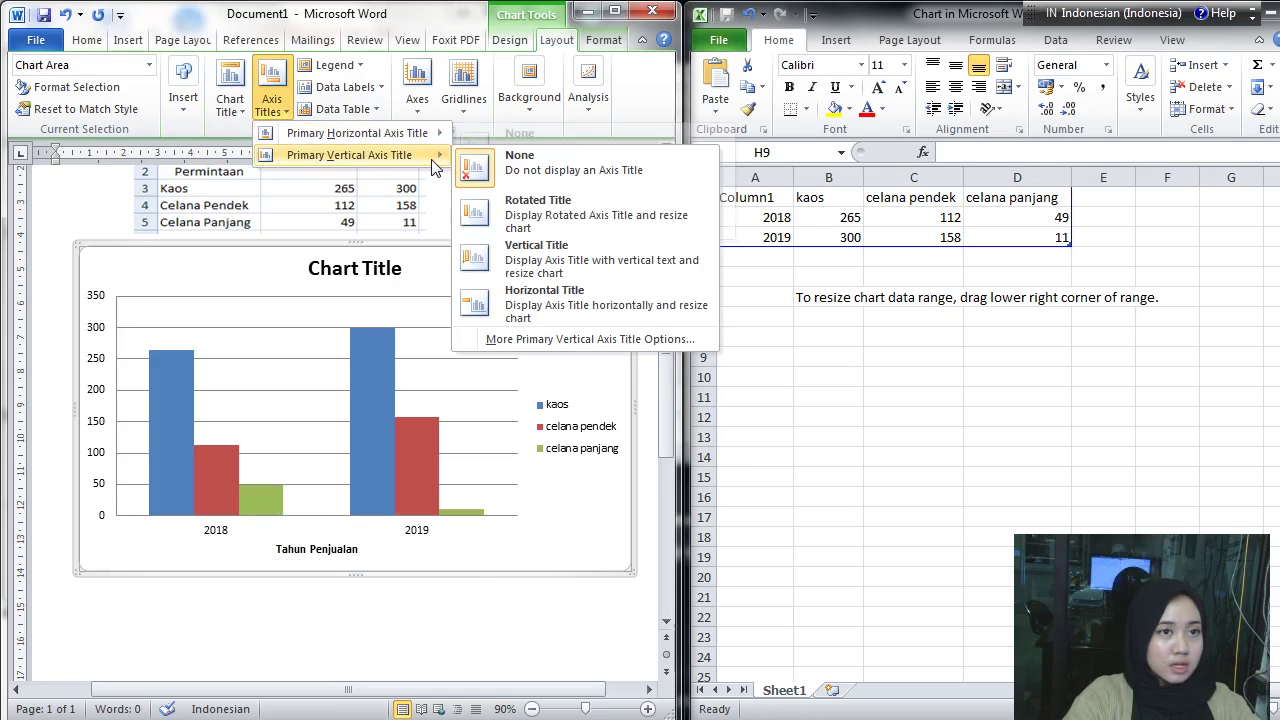
{"action": "left_click", "coordinate": [551, 236]}
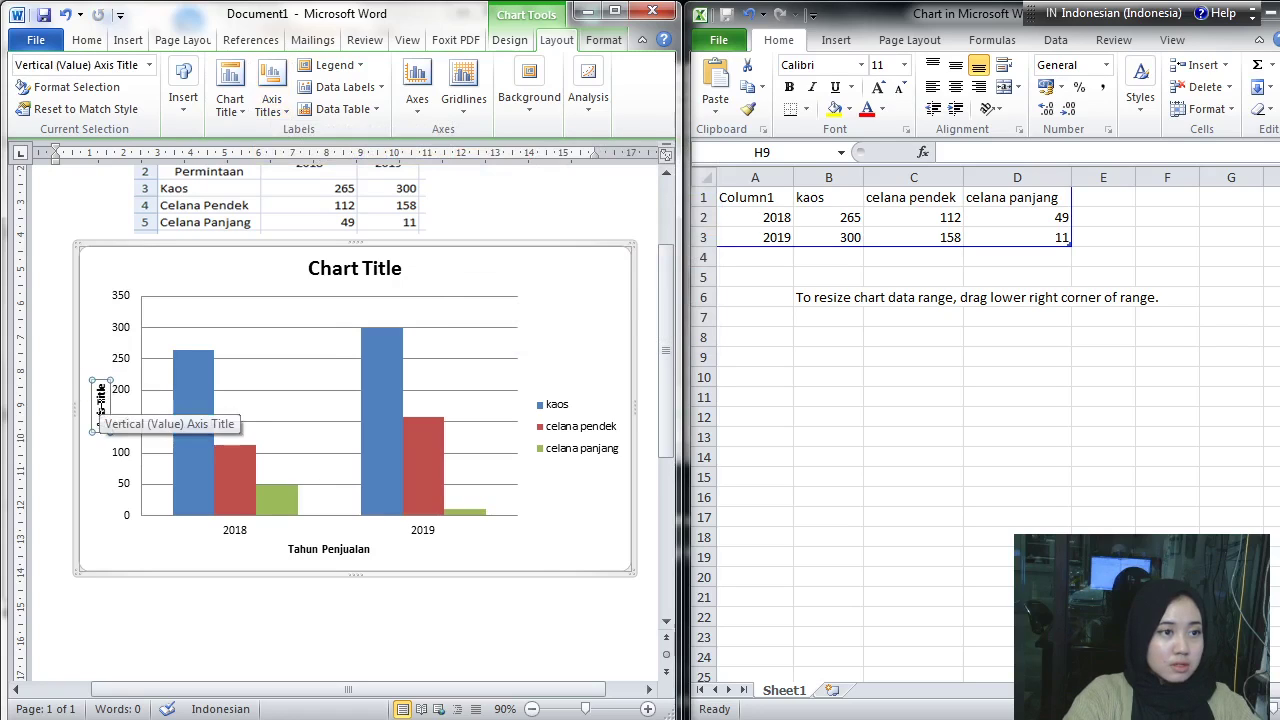
{"action": "triple_click", "coordinate": [102, 406]}
{"action": "key", "text": "BackSpace"}
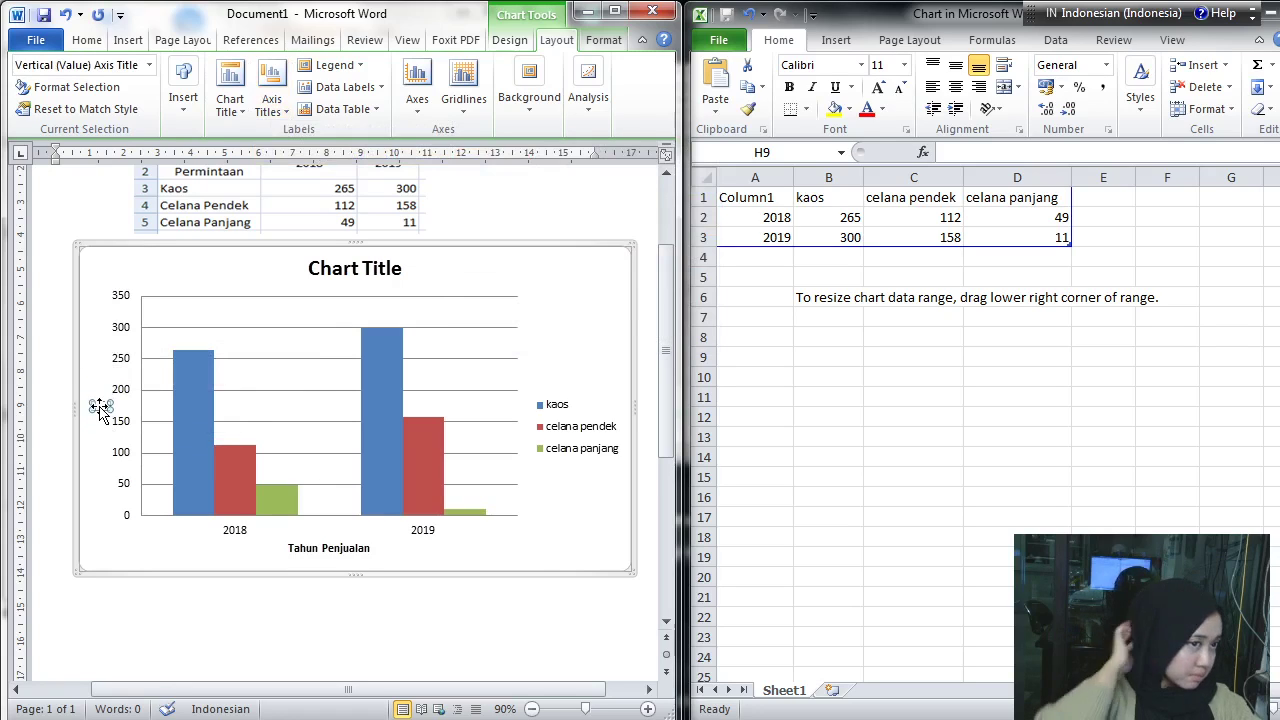
{"action": "type", "text": "Jumlah"}
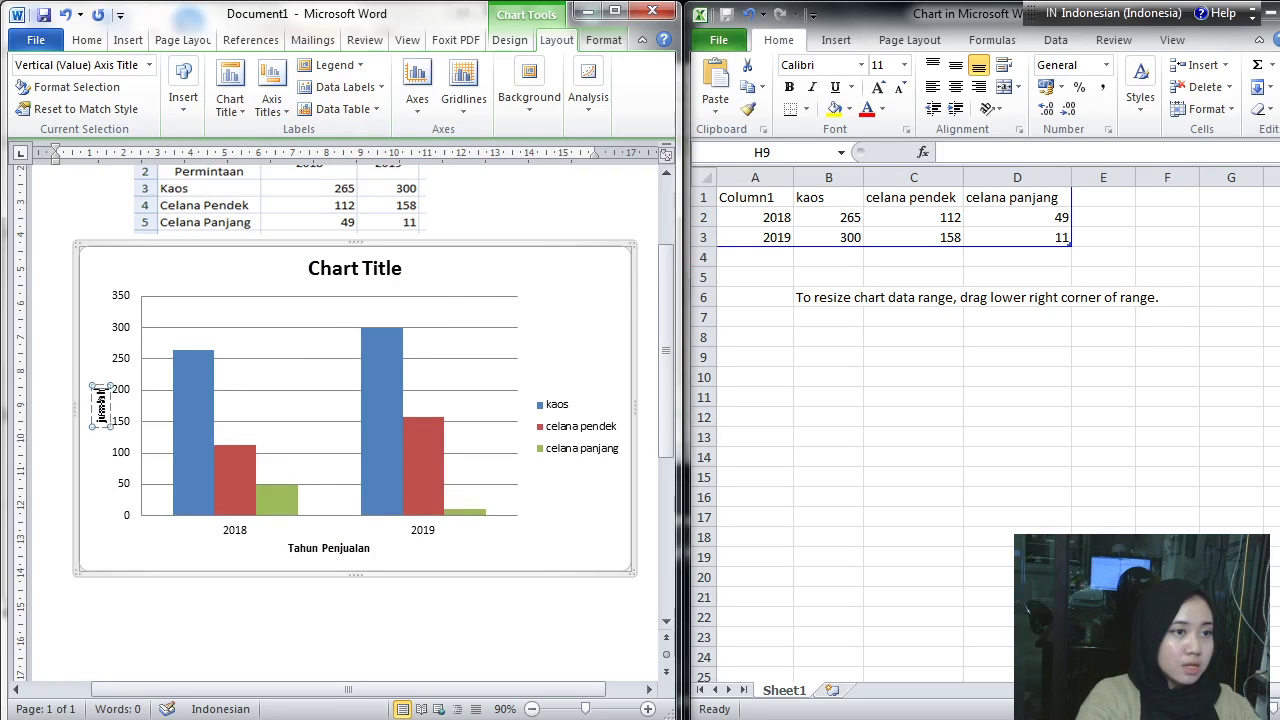
{"action": "left_click", "coordinate": [222, 580]}
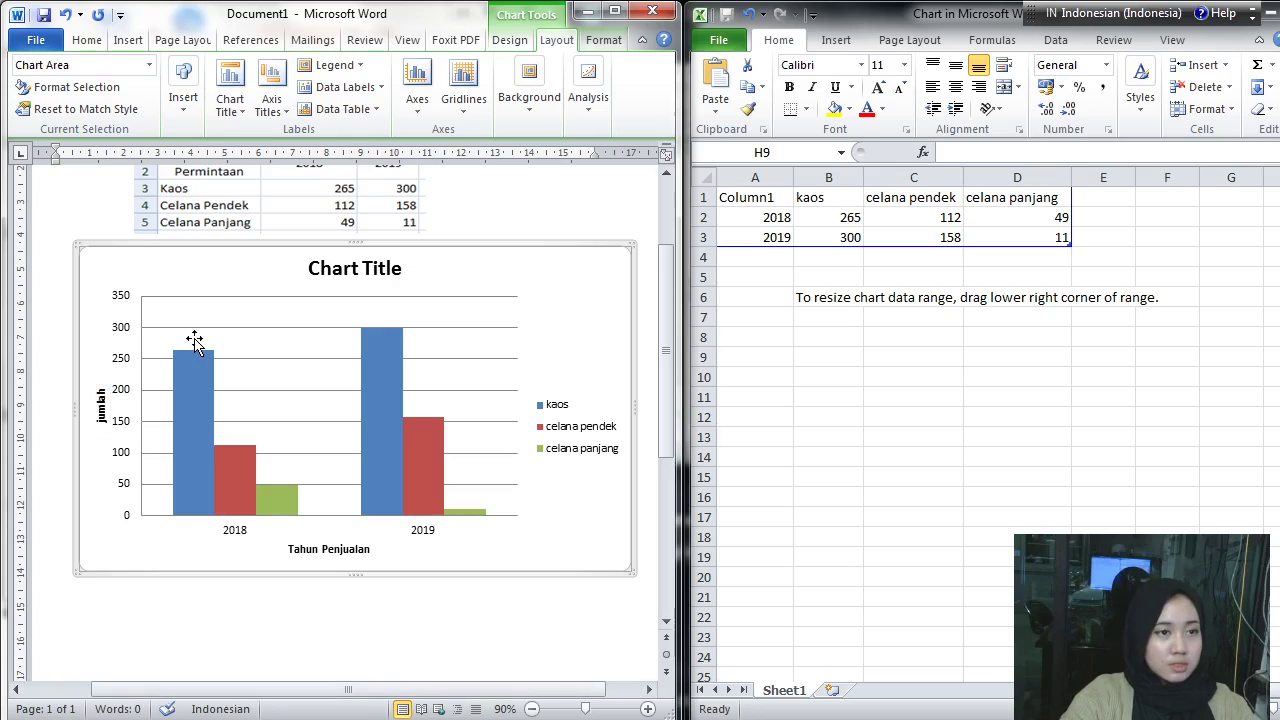
{"action": "scroll", "coordinate": [248, 376], "scroll_direction": "up", "scroll_amount": 3}
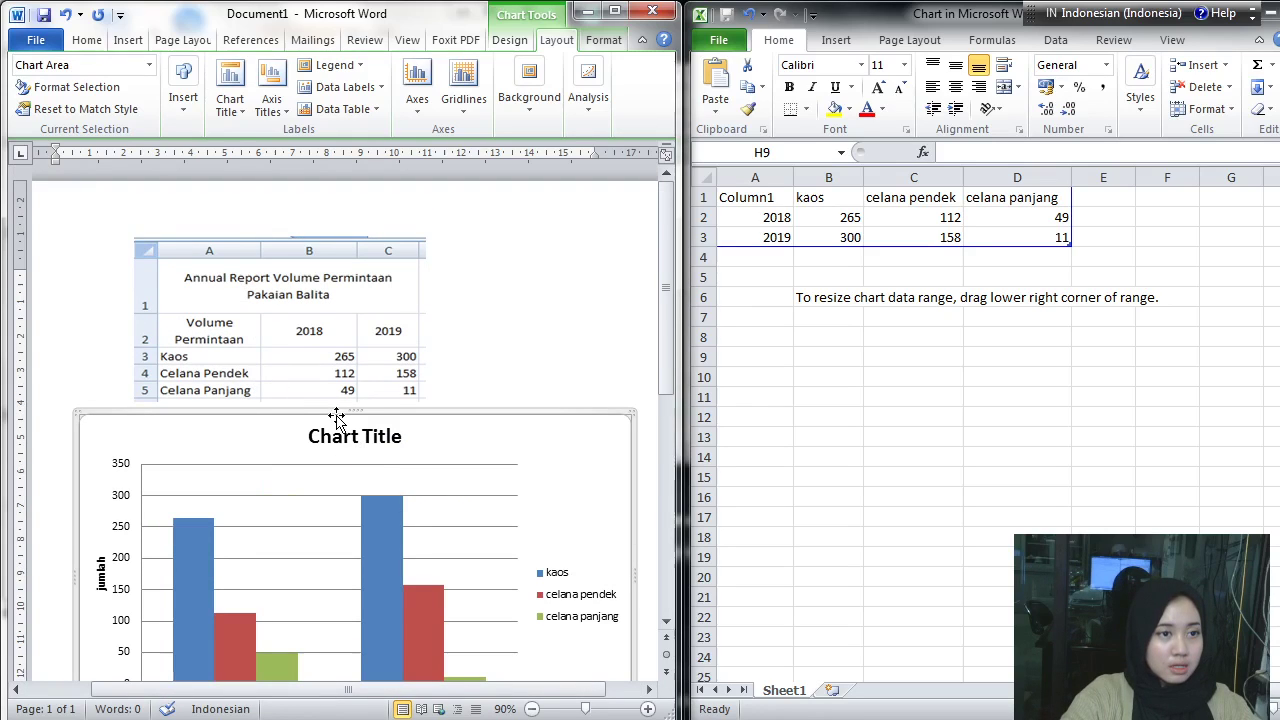
{"action": "scroll", "coordinate": [358, 412], "scroll_direction": "down", "scroll_amount": 1}
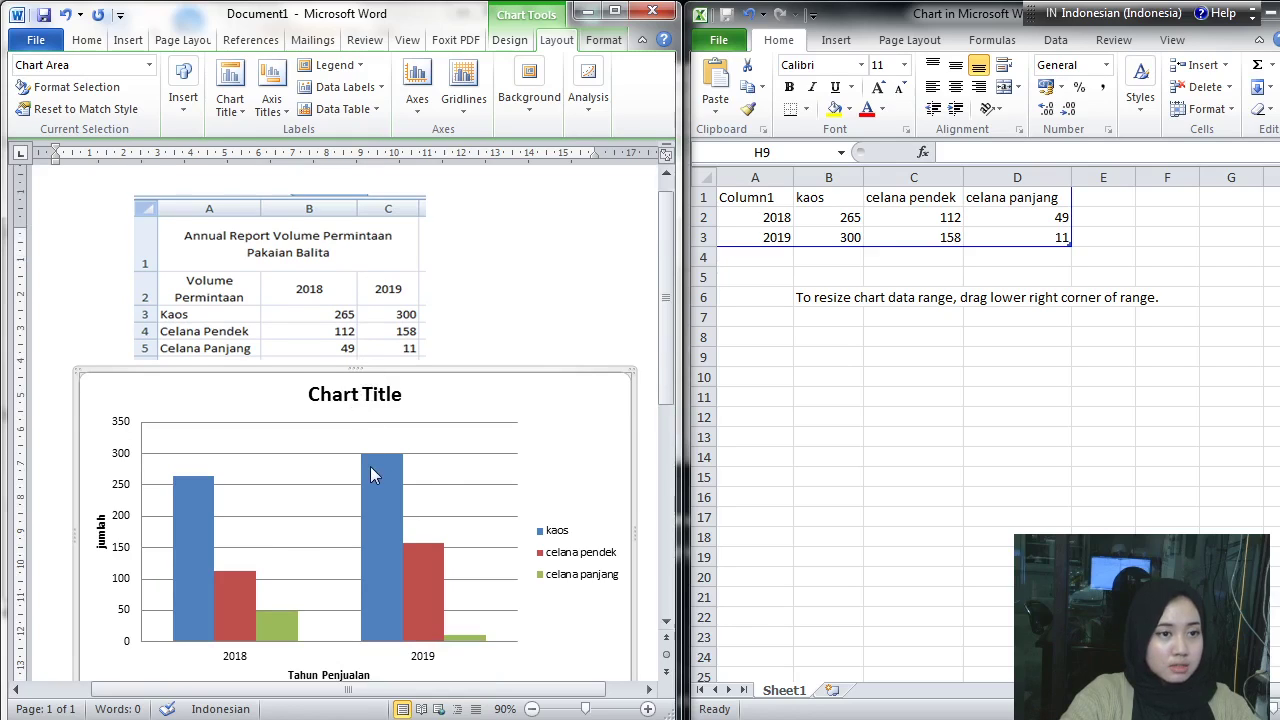
Step: Replace the chart title's placeholder text with "Volume Permintaan Pakaian Balita"
{"action": "scroll", "coordinate": [370, 466], "scroll_direction": "down", "scroll_amount": 3}
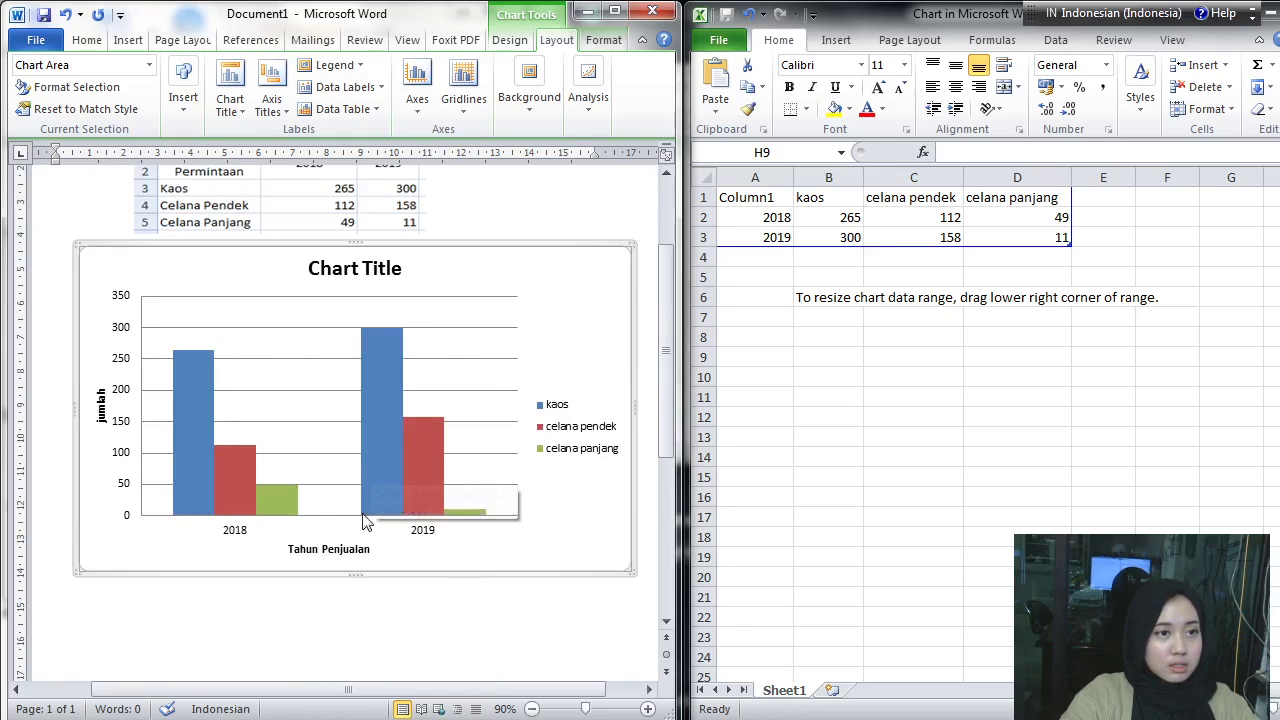
{"action": "left_click", "coordinate": [363, 270]}
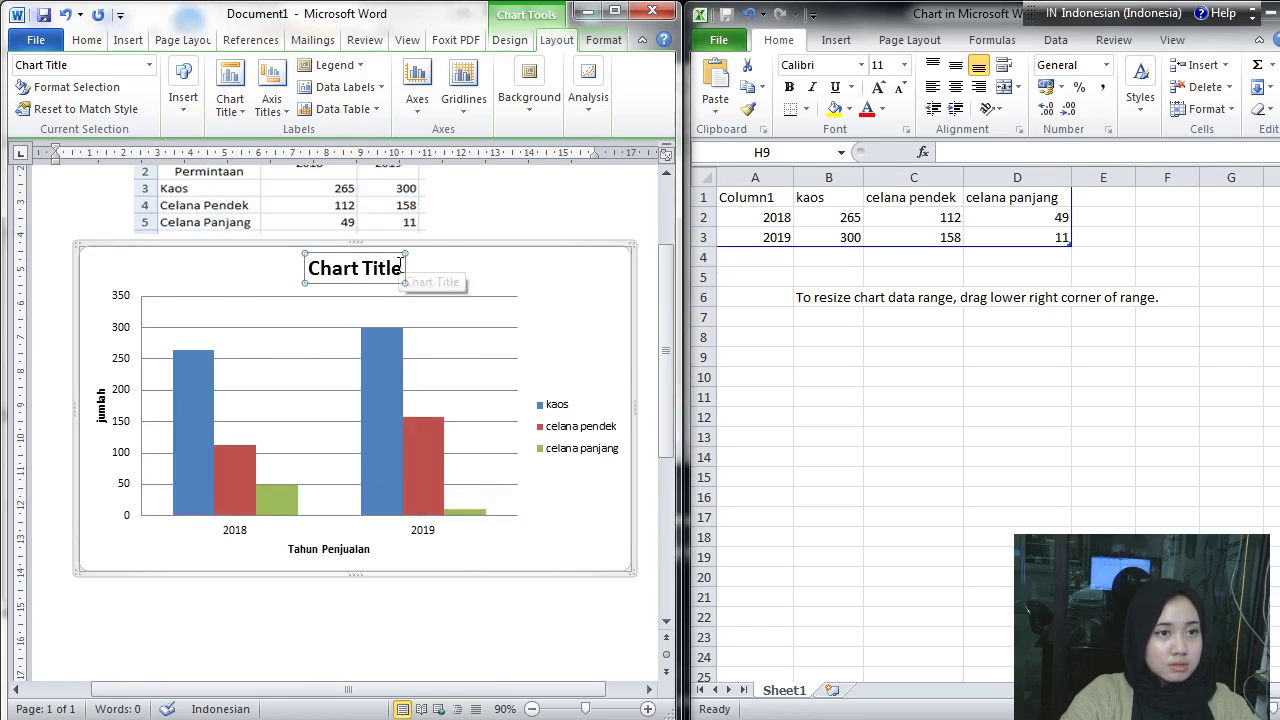
{"action": "left_click_drag", "start_coordinate": [405, 268], "coordinate": [306, 257]}
{"action": "type", "text": "V"}
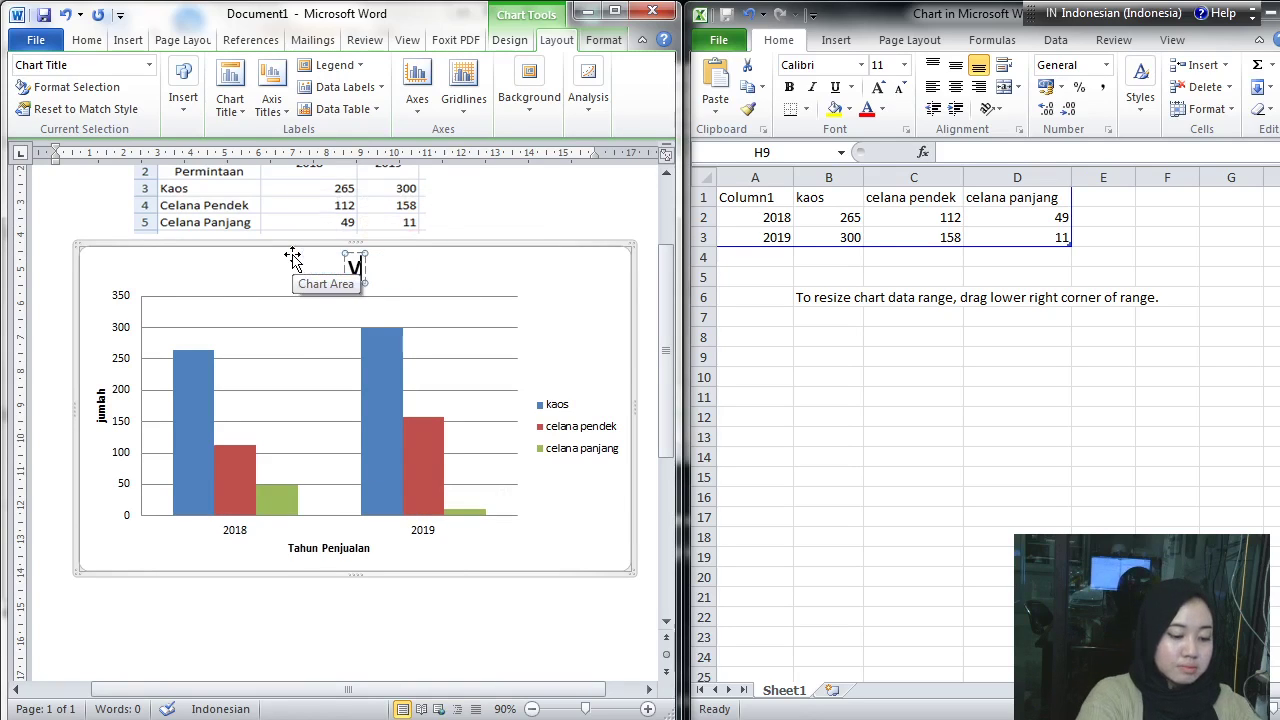
{"action": "type", "text": "olume Permina"}
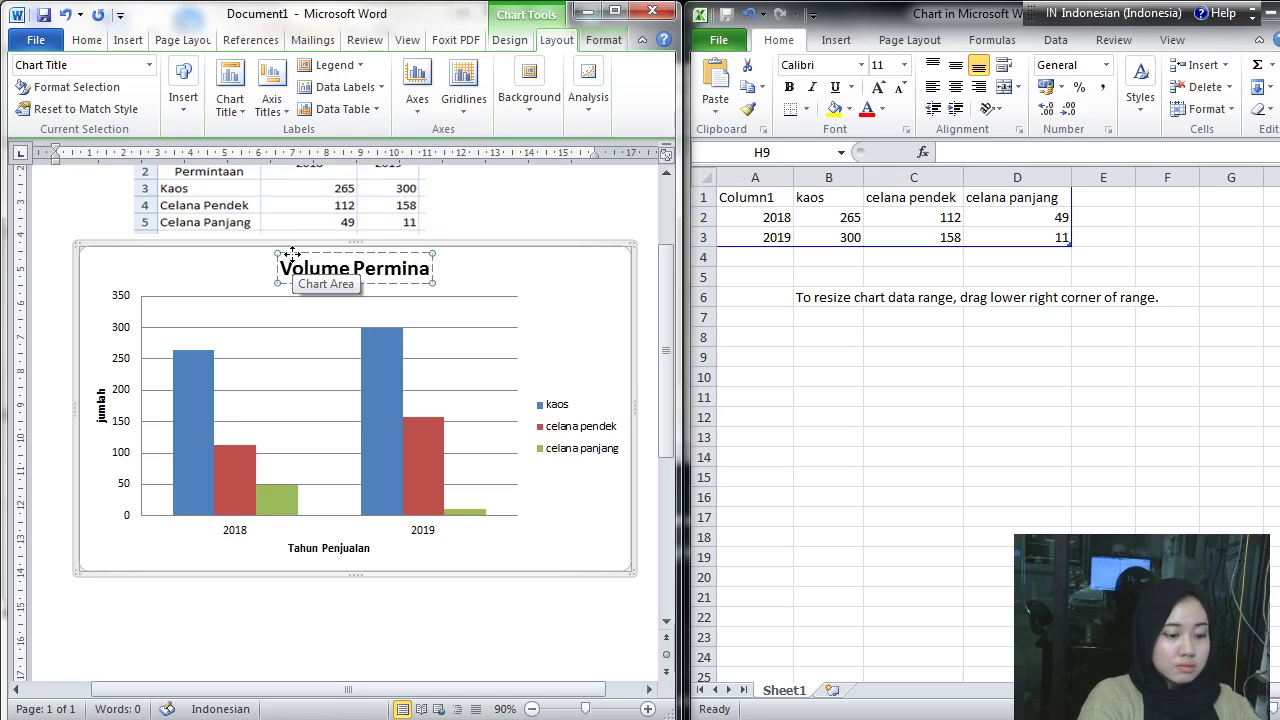
{"action": "key", "text": "BackSpace"}
{"action": "type", "text": "taan"}
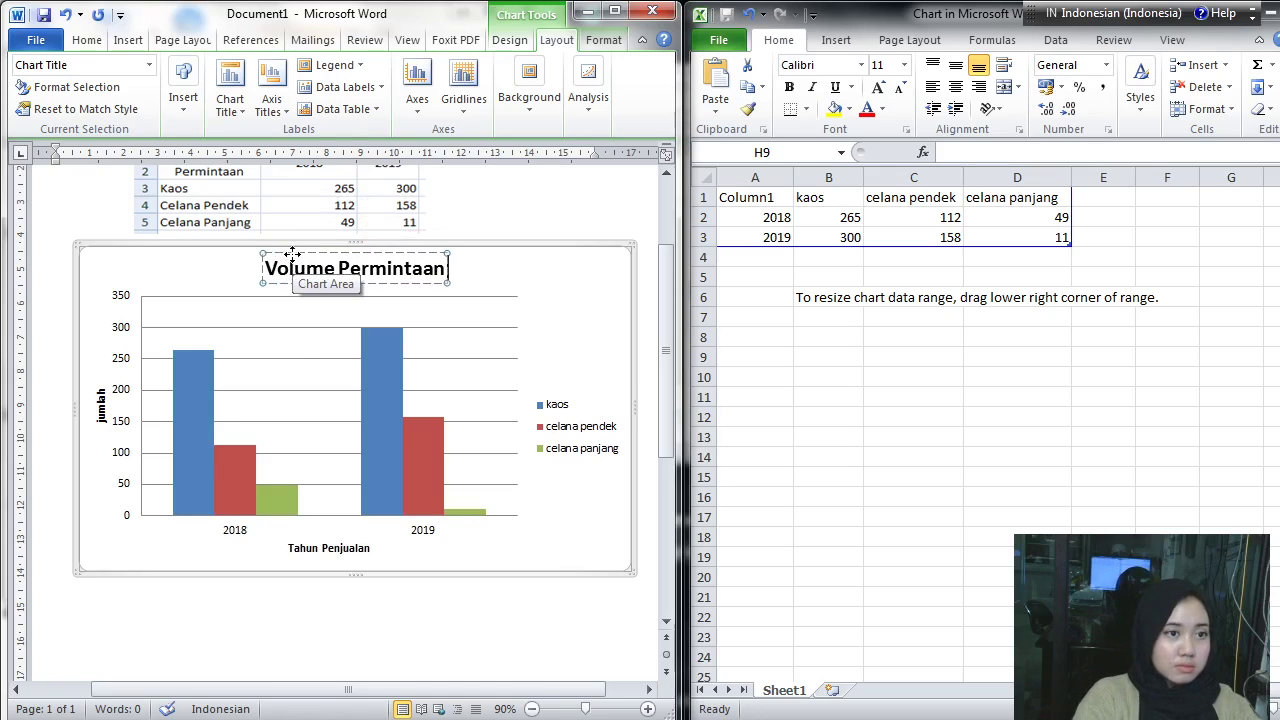
{"action": "scroll", "coordinate": [292, 253], "scroll_direction": "up", "scroll_amount": 2}
{"action": "scroll", "coordinate": [292, 258], "scroll_direction": "down", "scroll_amount": 1}
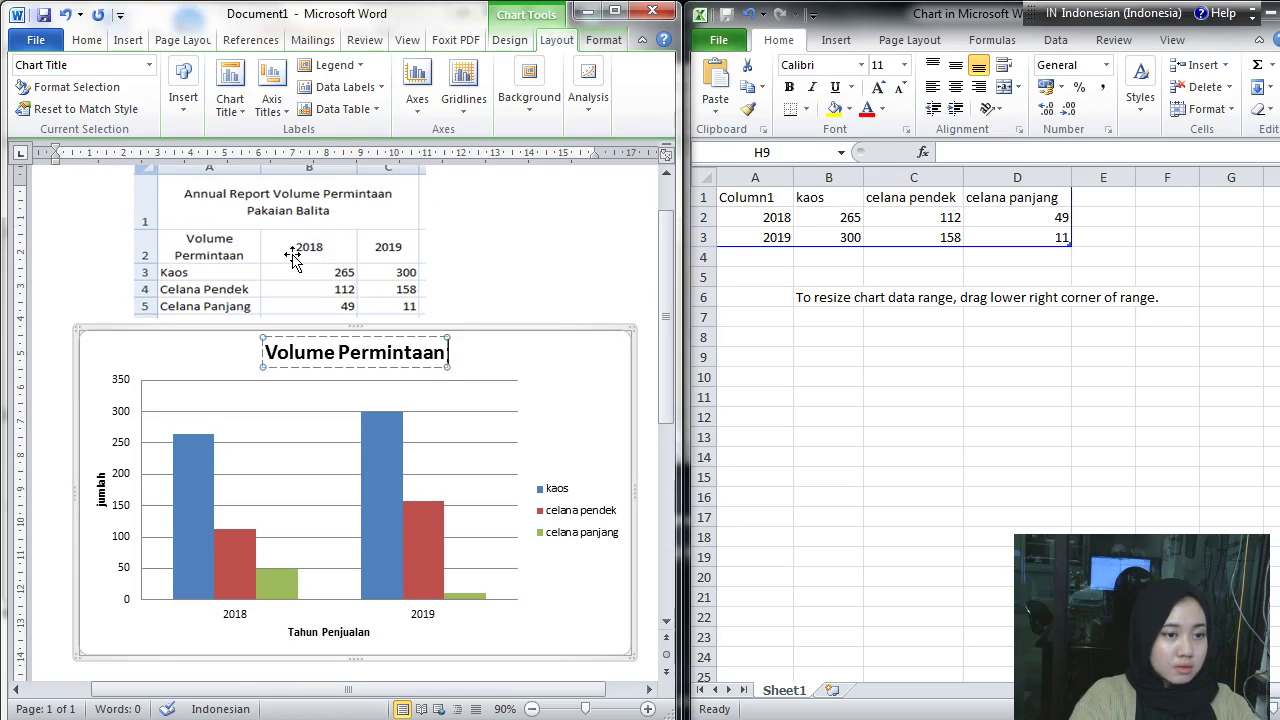
{"action": "type", "text": "Pakai"}
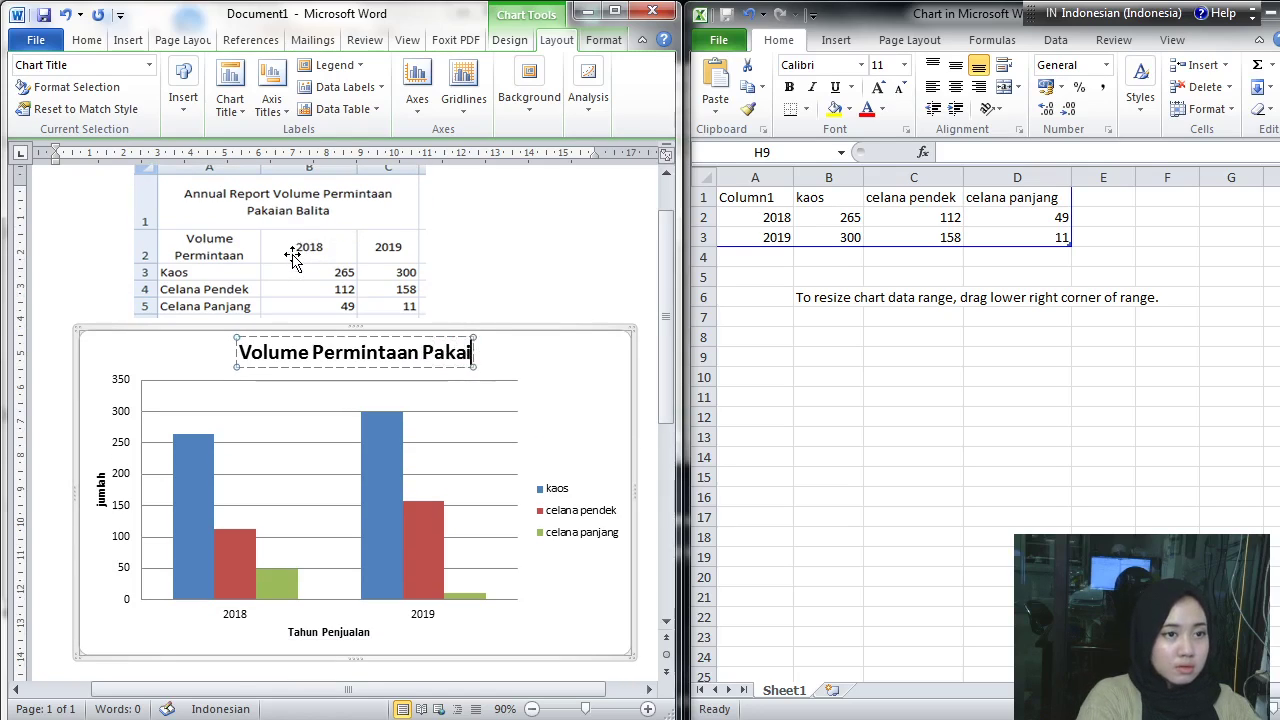
{"action": "type", "text": "an Balita"}
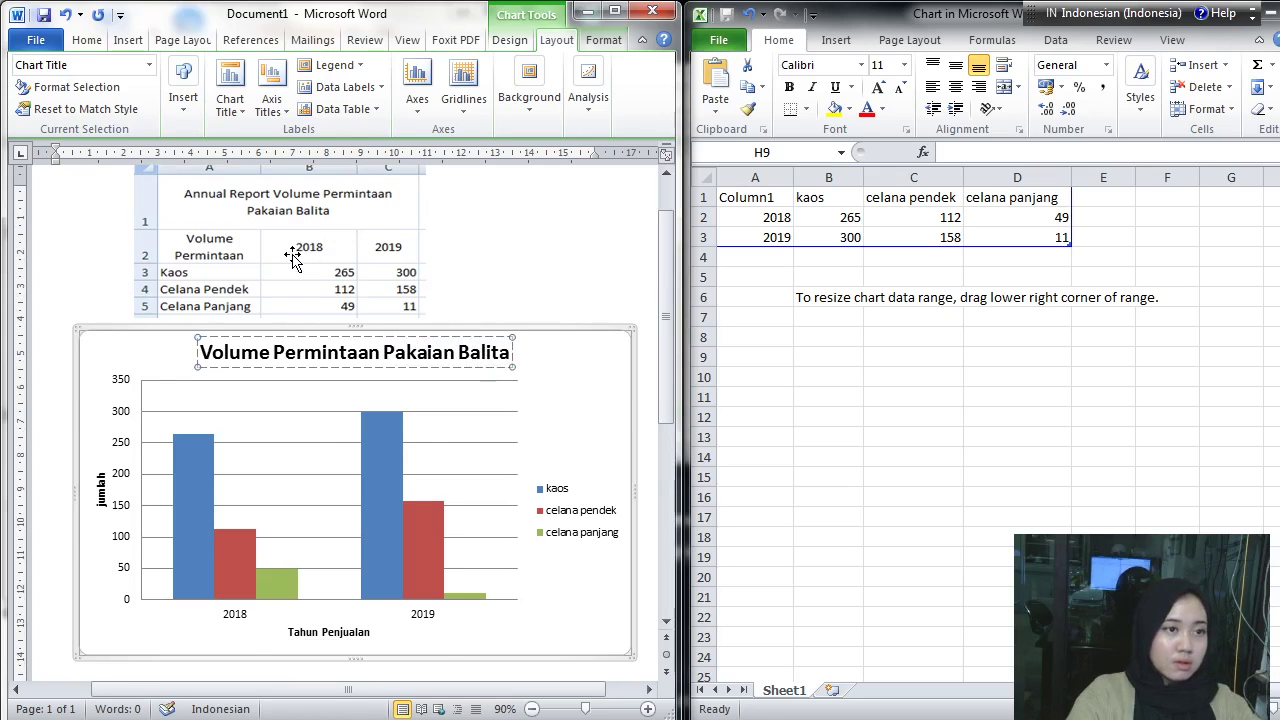
{"action": "scroll", "coordinate": [292, 258], "scroll_direction": "up", "scroll_amount": 2}
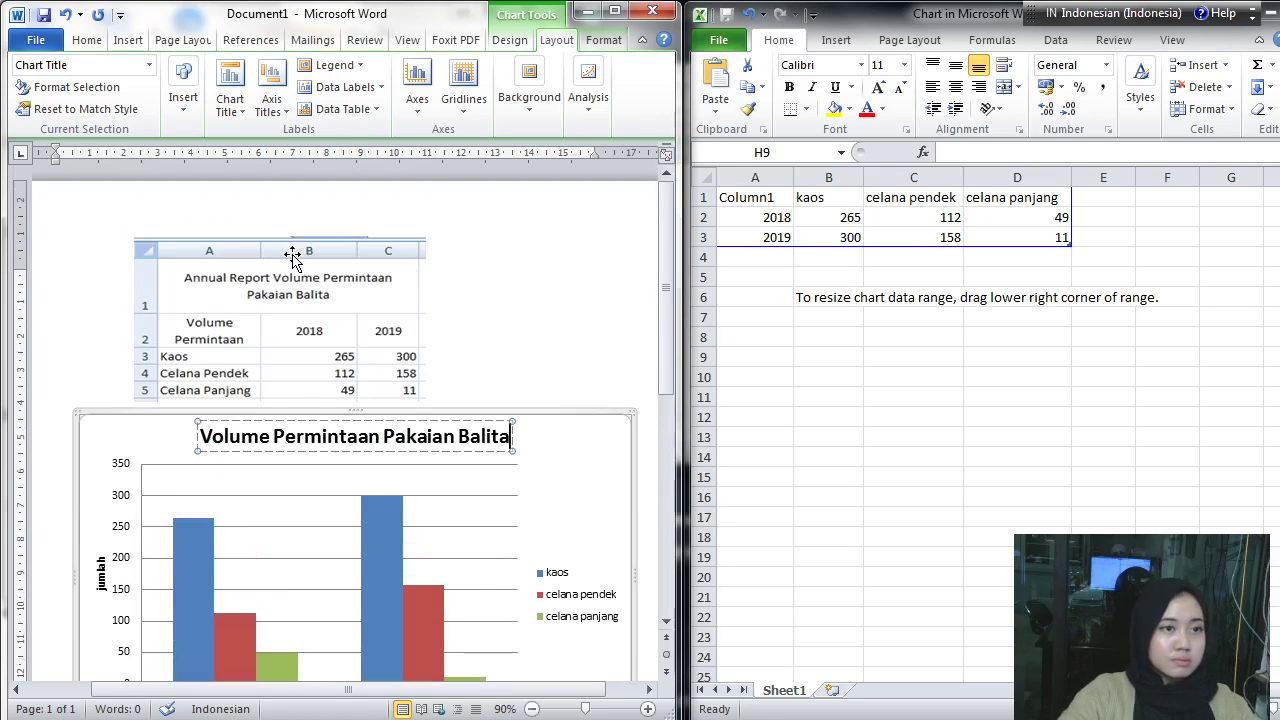
{"action": "scroll", "coordinate": [292, 257], "scroll_direction": "down", "scroll_amount": 5}
{"action": "scroll", "coordinate": [300, 258], "scroll_direction": "up", "scroll_amount": 4}
{"action": "left_click", "coordinate": [480, 344]}
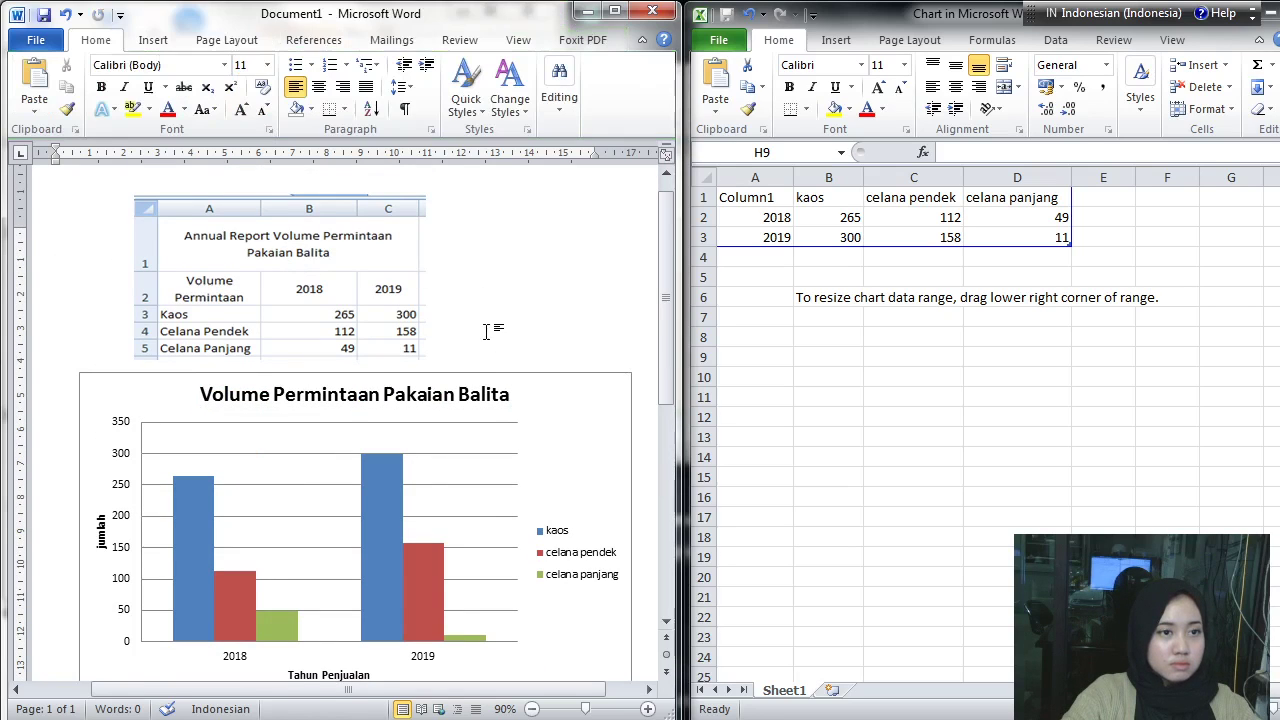
Step: Select the whole column chart and set its text wrapping to In Front of Text
{"action": "scroll", "coordinate": [490, 340], "scroll_direction": "down", "scroll_amount": 3}
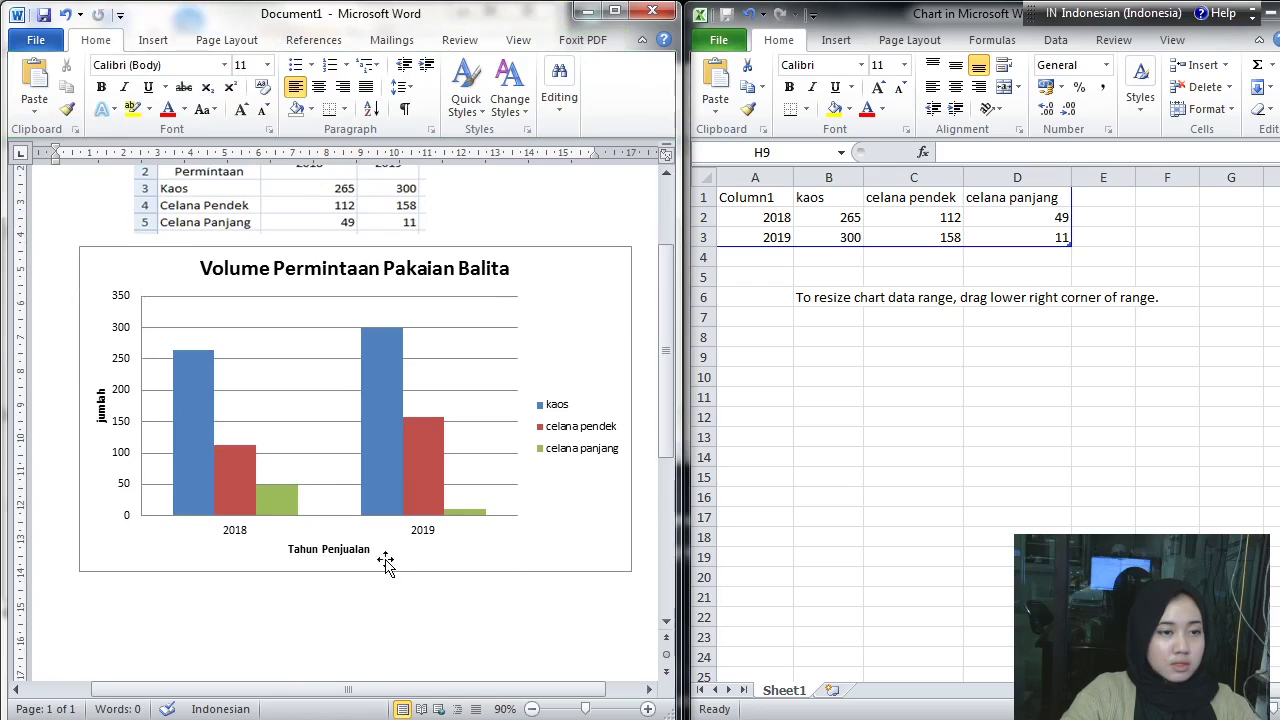
{"action": "scroll", "coordinate": [389, 574], "scroll_direction": "down", "scroll_amount": 2}
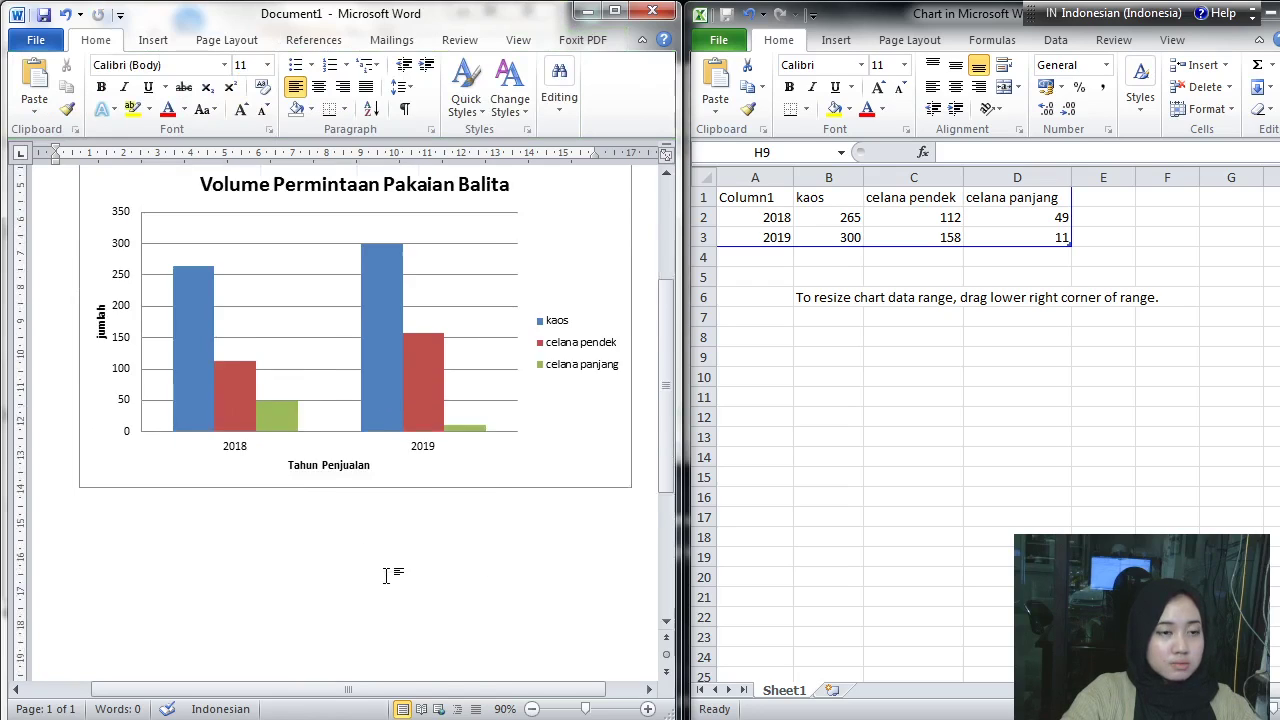
{"action": "scroll", "coordinate": [429, 586], "scroll_direction": "up", "scroll_amount": 3}
{"action": "scroll", "coordinate": [256, 370], "scroll_direction": "down", "scroll_amount": 4}
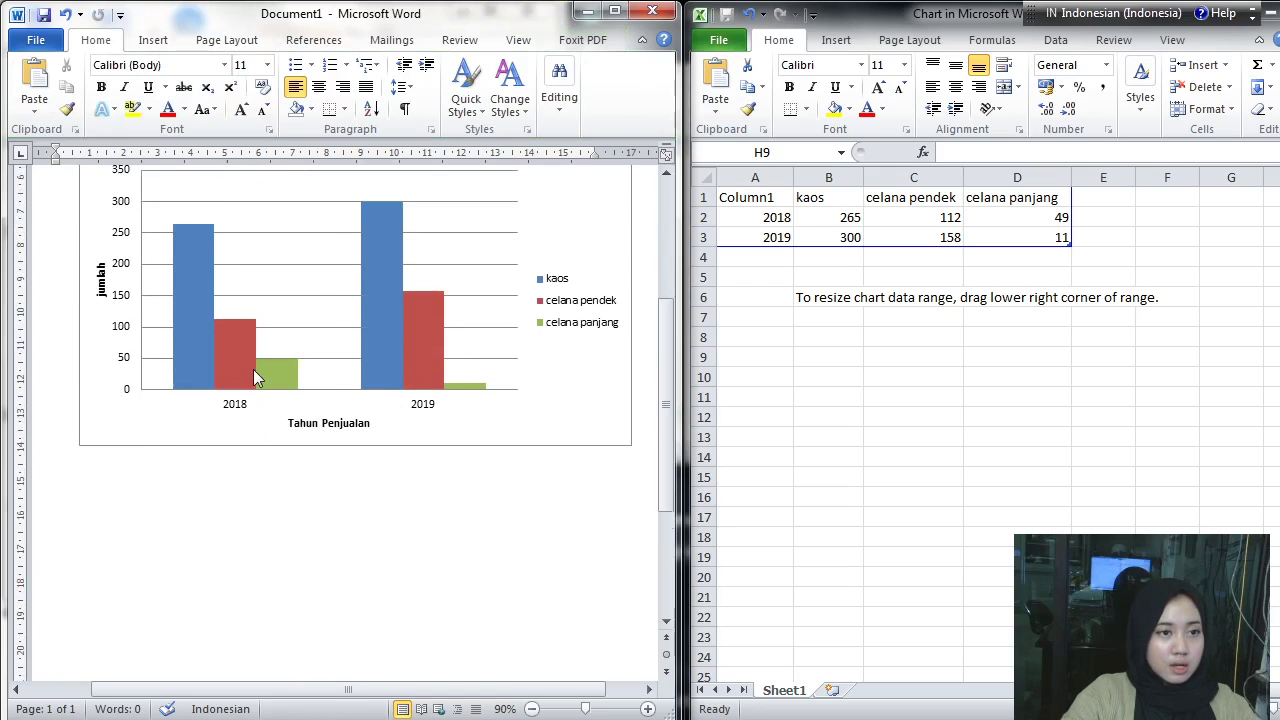
{"action": "scroll", "coordinate": [253, 370], "scroll_direction": "up", "scroll_amount": 3}
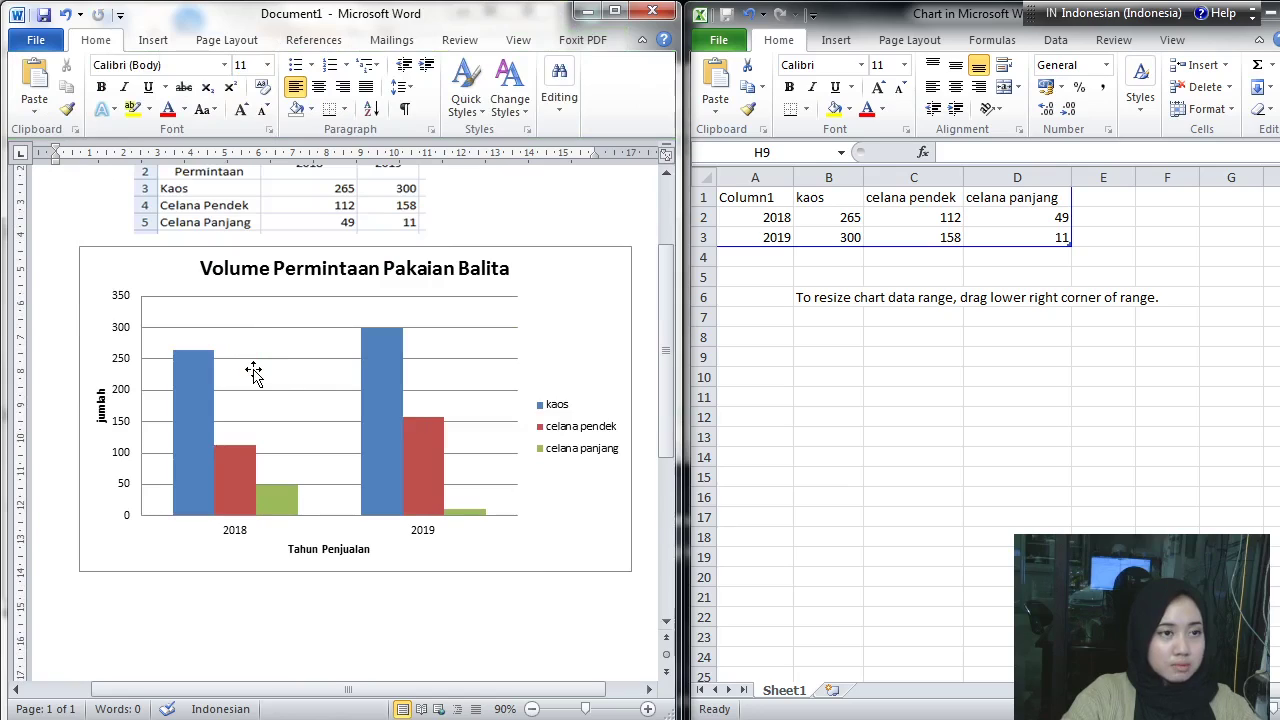
{"action": "left_click", "coordinate": [304, 508]}
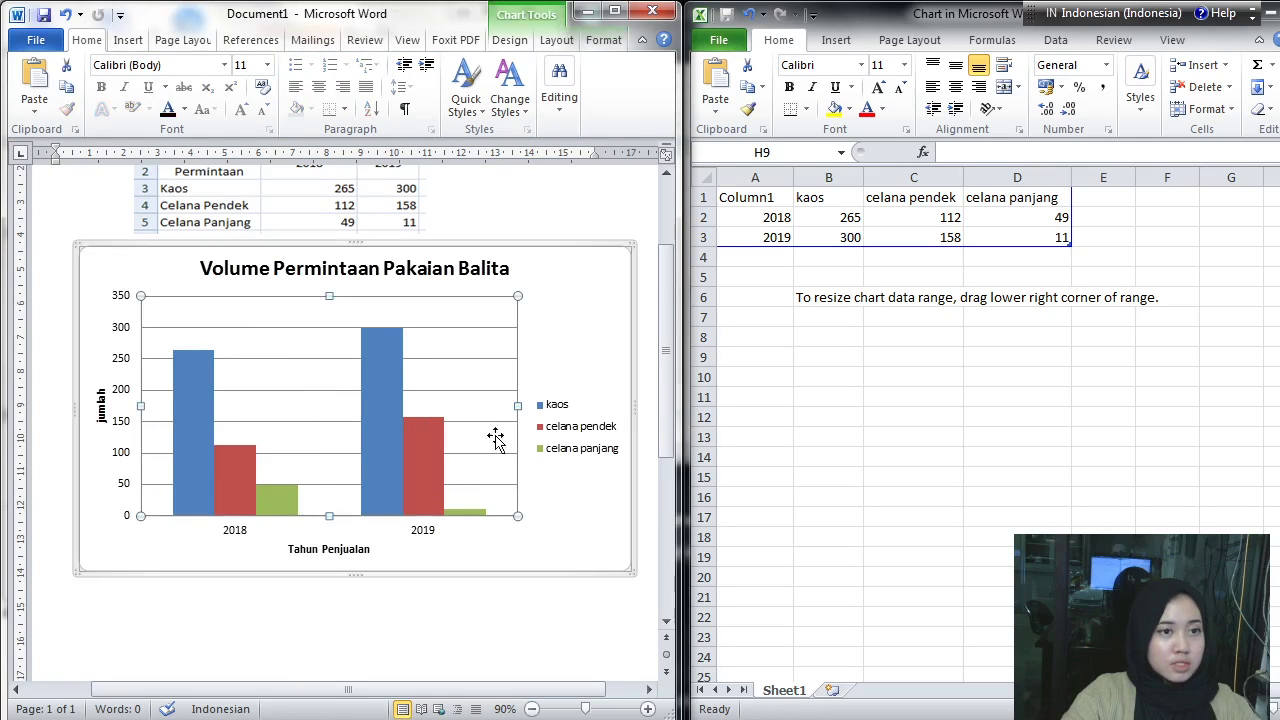
{"action": "left_click", "coordinate": [598, 245]}
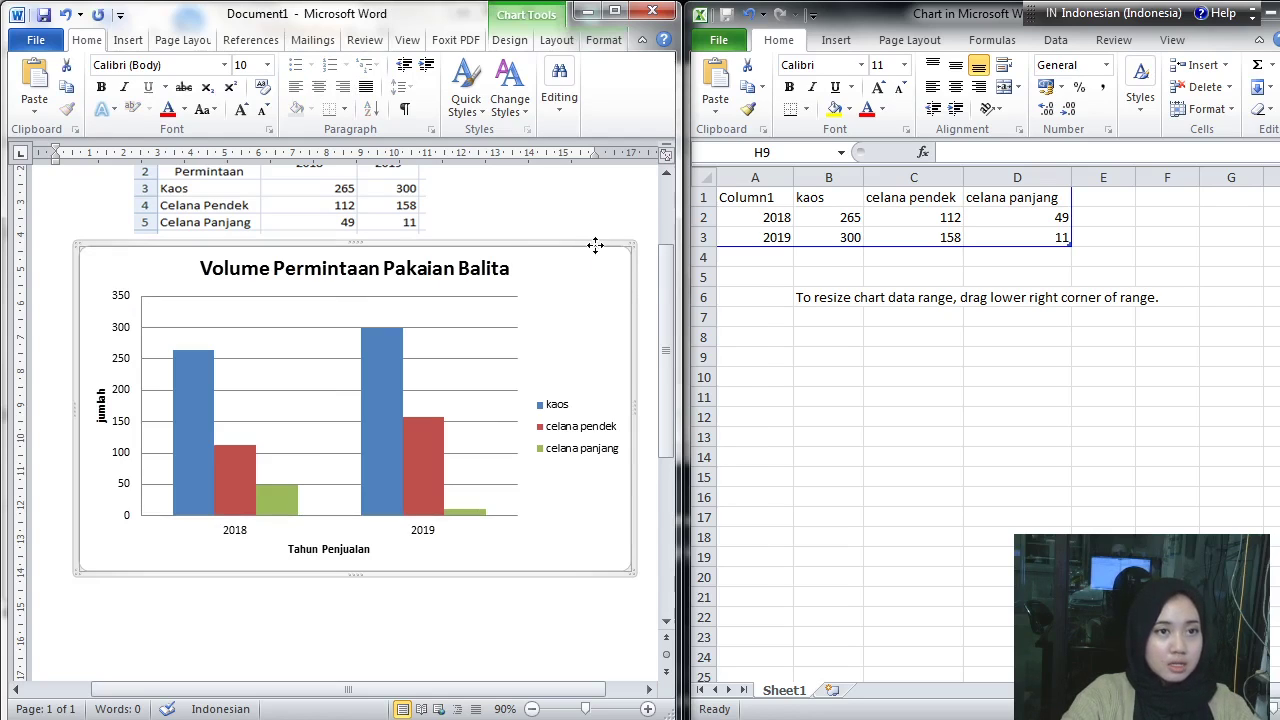
{"action": "right_click", "coordinate": [595, 245]}
{"action": "mouse_move", "coordinate": [679, 550]}
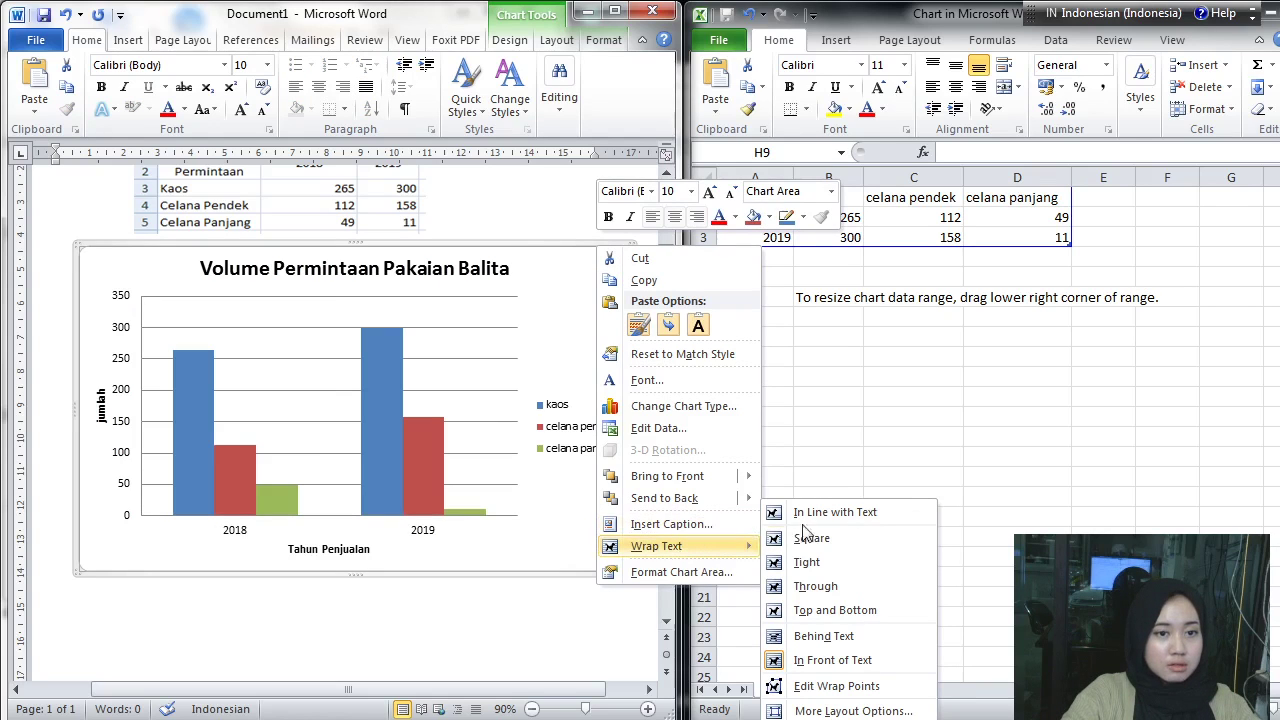
{"action": "left_click", "coordinate": [800, 660]}
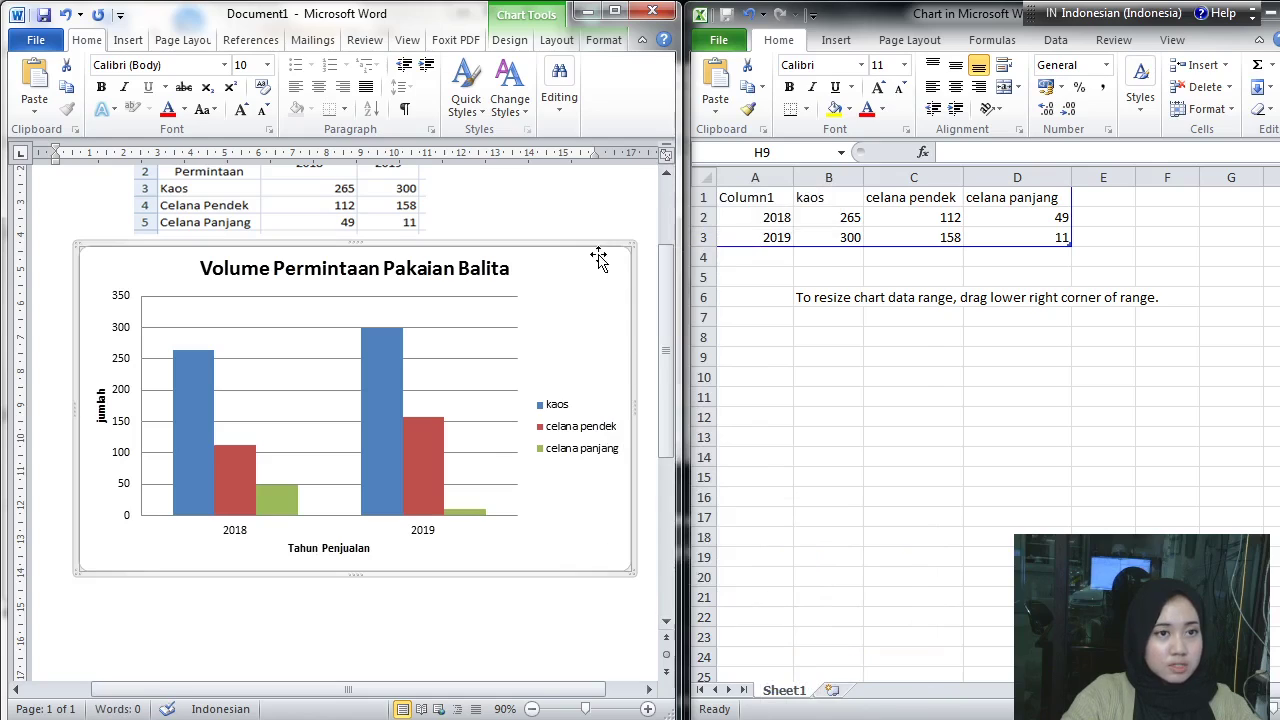
Step: Shrink the column chart proportionally and reposition it just below the data table picture, undoing the accidental shift of its title
{"action": "left_click_drag", "start_coordinate": [594, 249], "coordinate": [545, 250]}
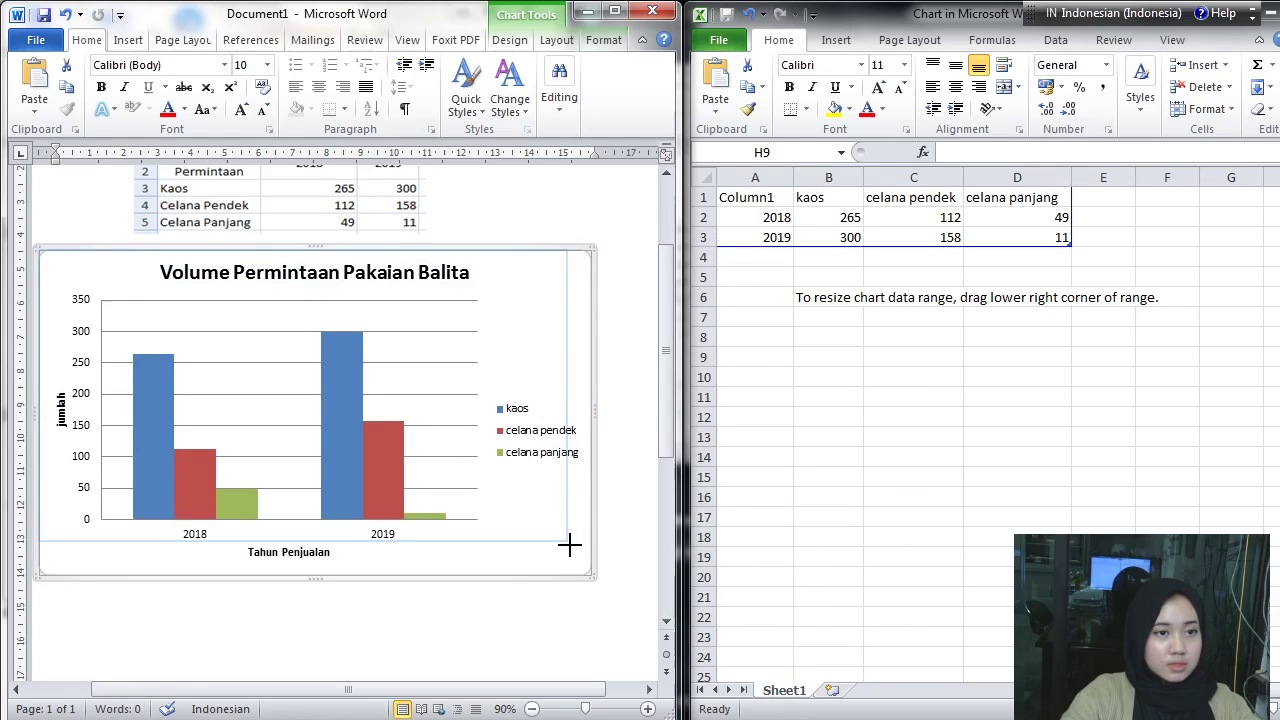
{"action": "left_click_drag", "start_coordinate": [569, 544], "coordinate": [472, 465]}
{"action": "left_click_drag", "start_coordinate": [251, 274], "coordinate": [396, 302]}
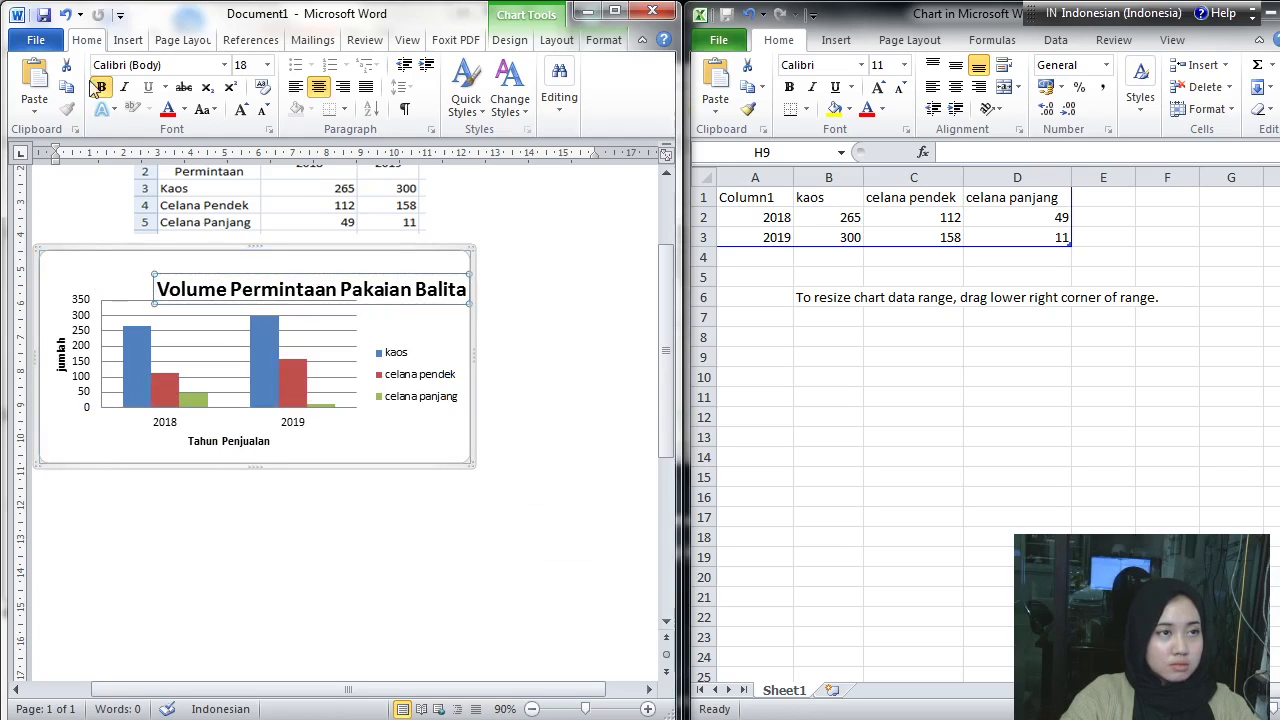
{"action": "left_click", "coordinate": [64, 14]}
{"action": "left_click_drag", "start_coordinate": [462, 318], "coordinate": [551, 323]}
{"action": "left_click", "coordinate": [565, 551]}
{"action": "scroll", "coordinate": [562, 550], "scroll_direction": "up", "scroll_amount": 2}
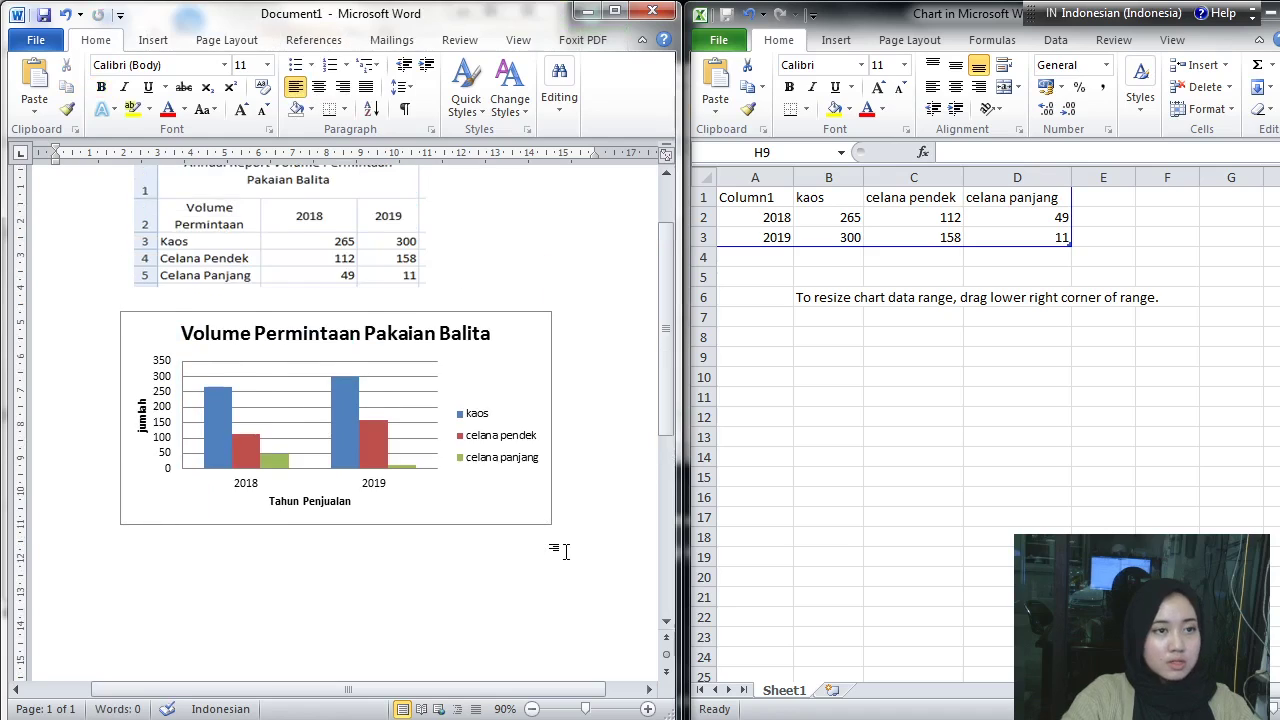
Step: Place a right-aligned insertion point in the empty page area below the column chart
{"action": "scroll", "coordinate": [560, 549], "scroll_direction": "down", "scroll_amount": 5}
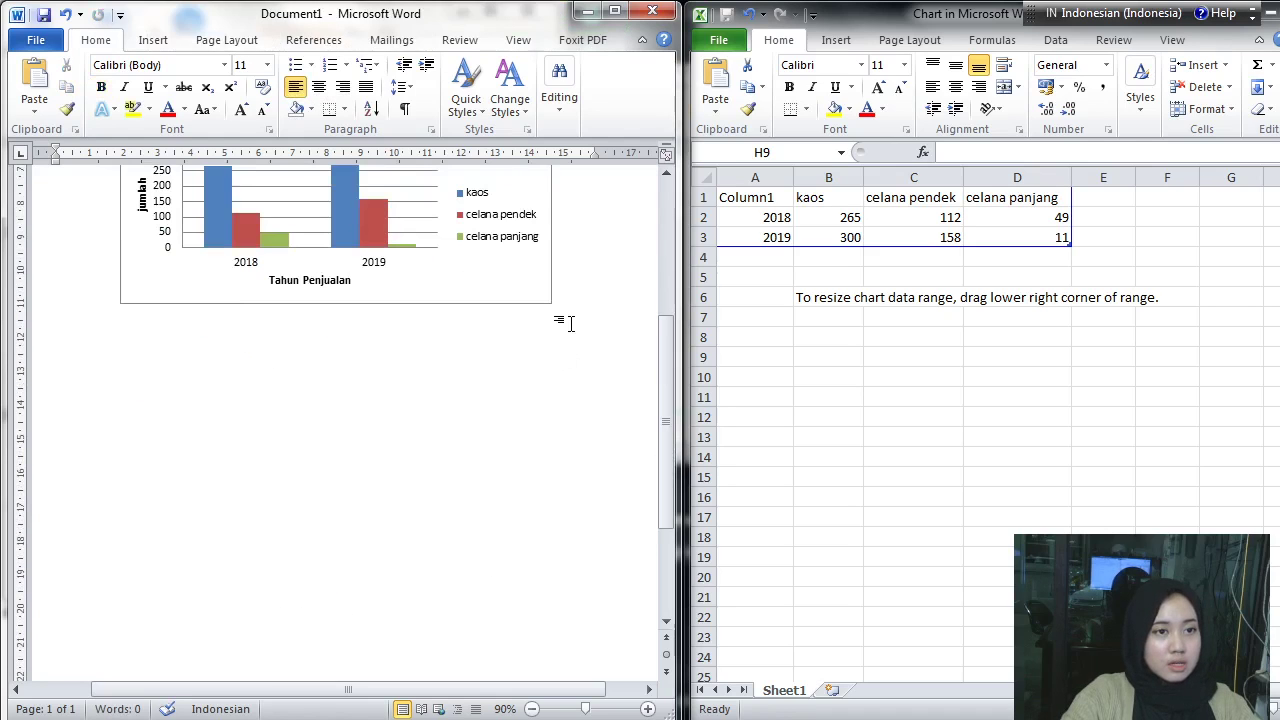
{"action": "double_click", "coordinate": [584, 328]}
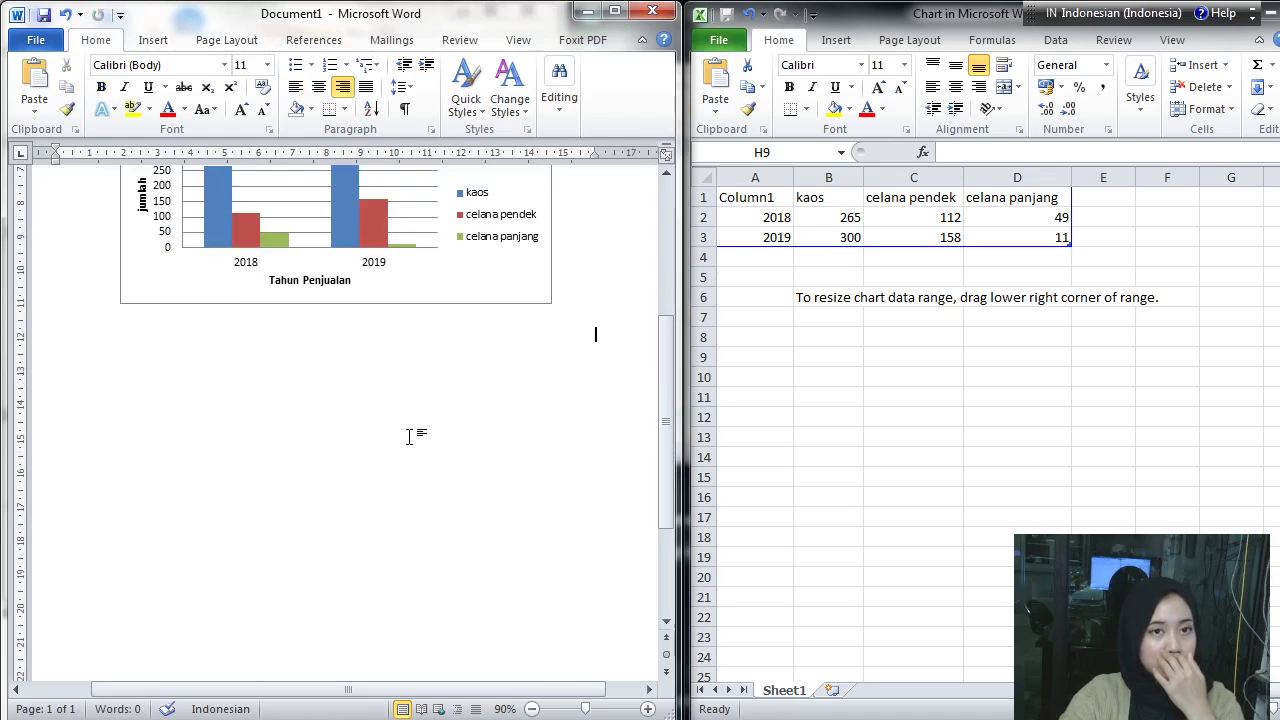
{"action": "scroll", "coordinate": [666, 437], "scroll_direction": "up", "scroll_amount": 4}
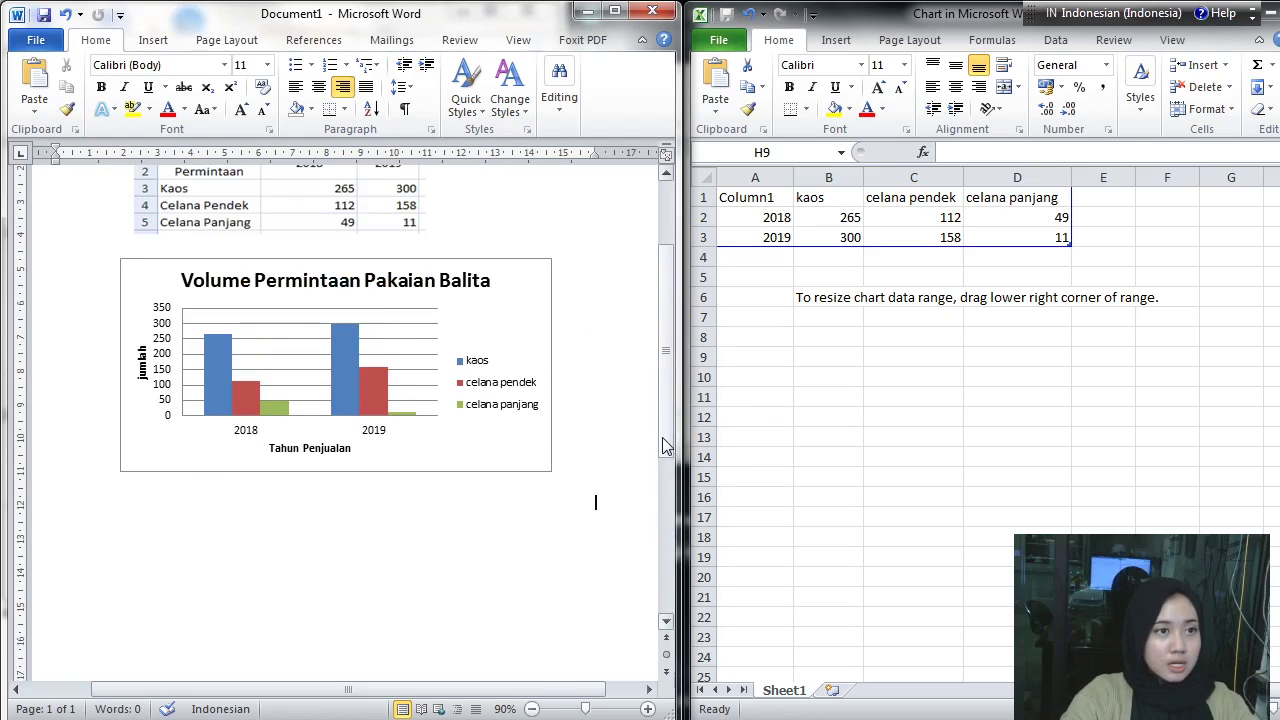
{"action": "scroll", "coordinate": [662, 437], "scroll_direction": "up", "scroll_amount": 3}
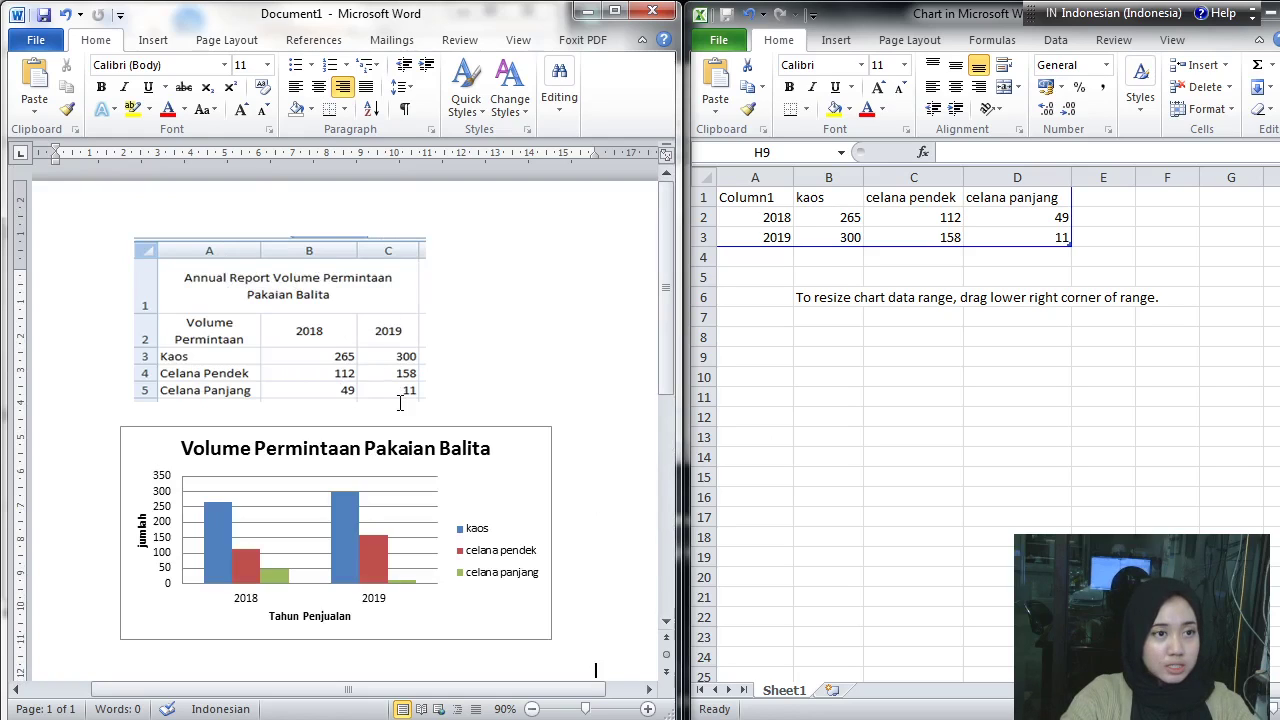
{"action": "scroll", "coordinate": [399, 402], "scroll_direction": "down", "scroll_amount": 5}
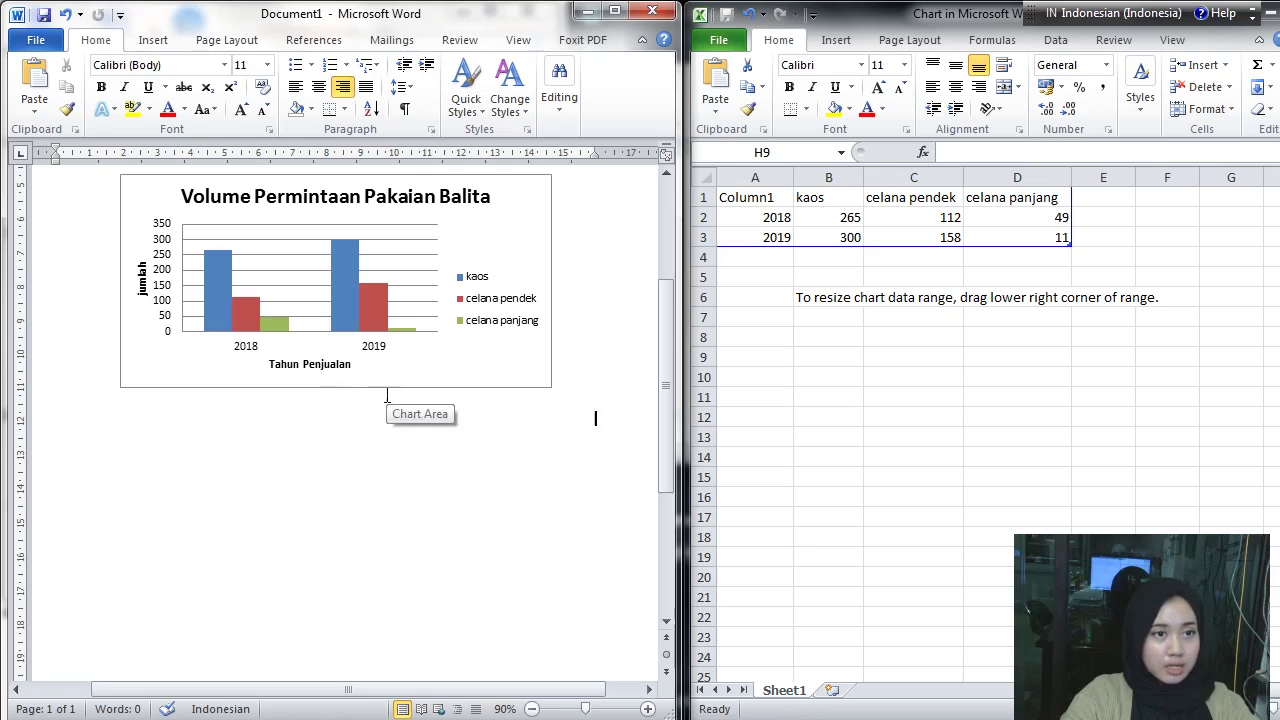
Step: Insert an exploded 3-D pie chart into the document
{"action": "left_click", "coordinate": [152, 40]}
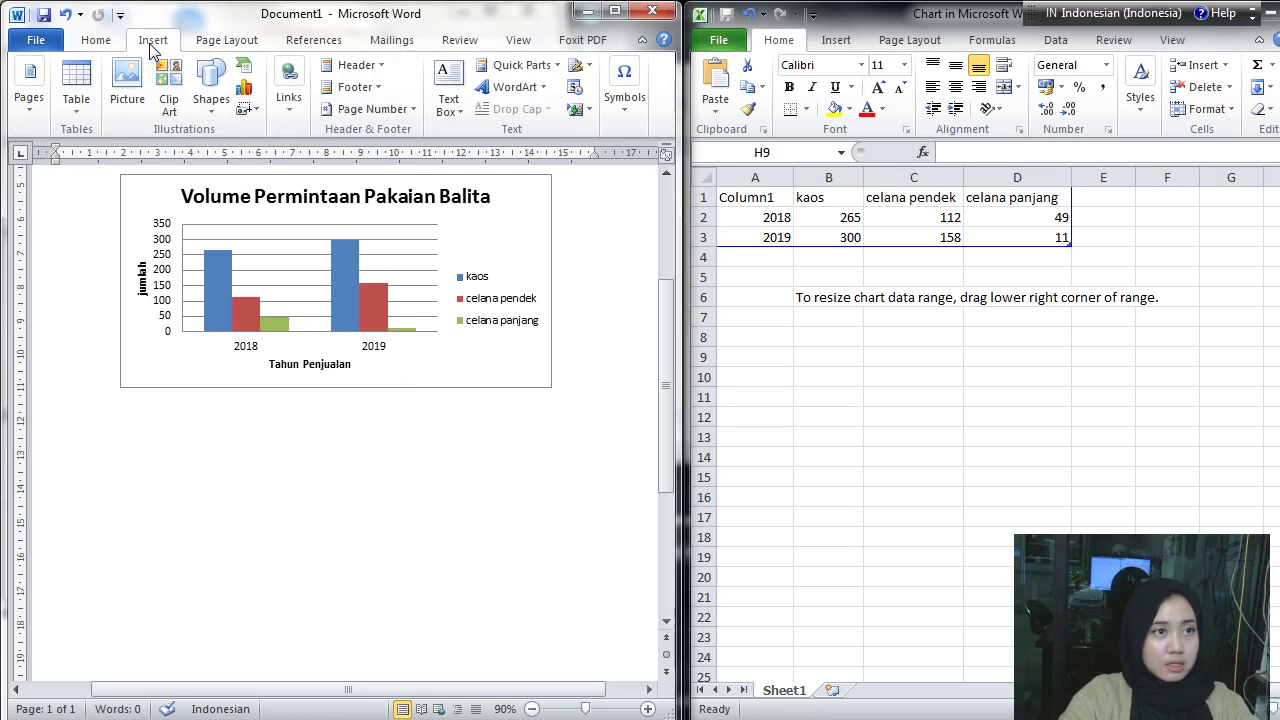
{"action": "left_click", "coordinate": [245, 92]}
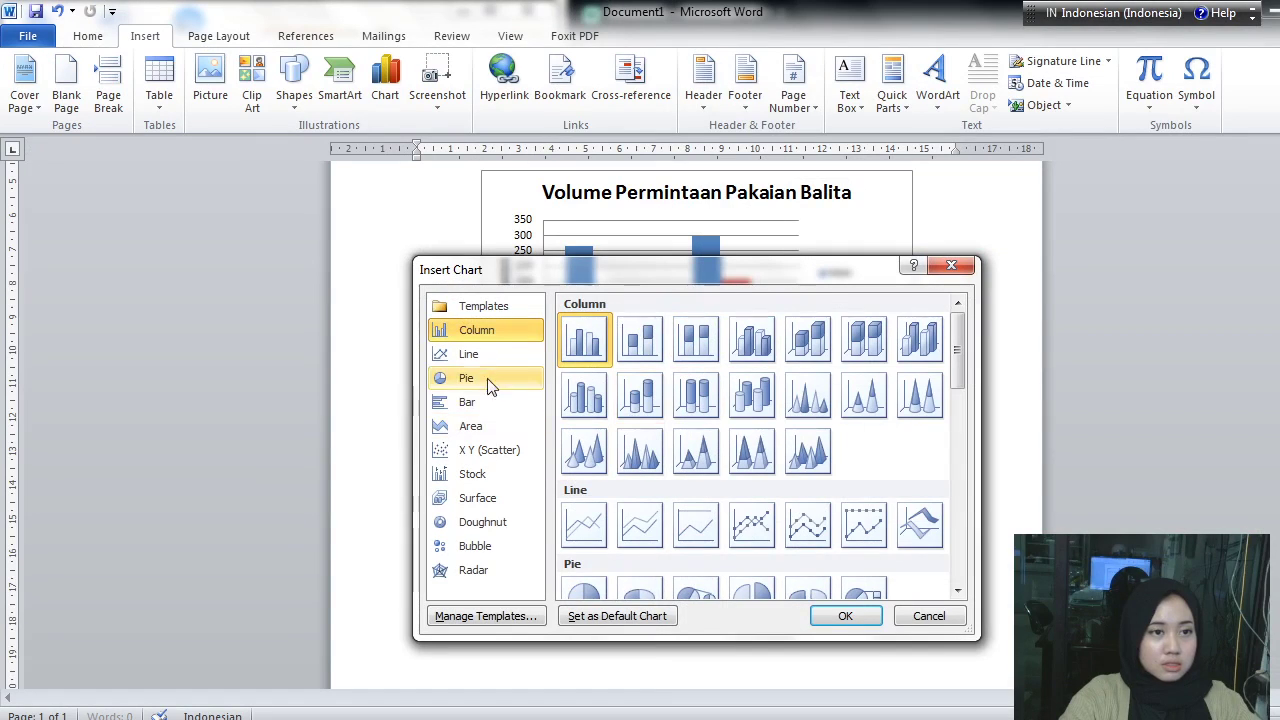
{"action": "left_click", "coordinate": [476, 384]}
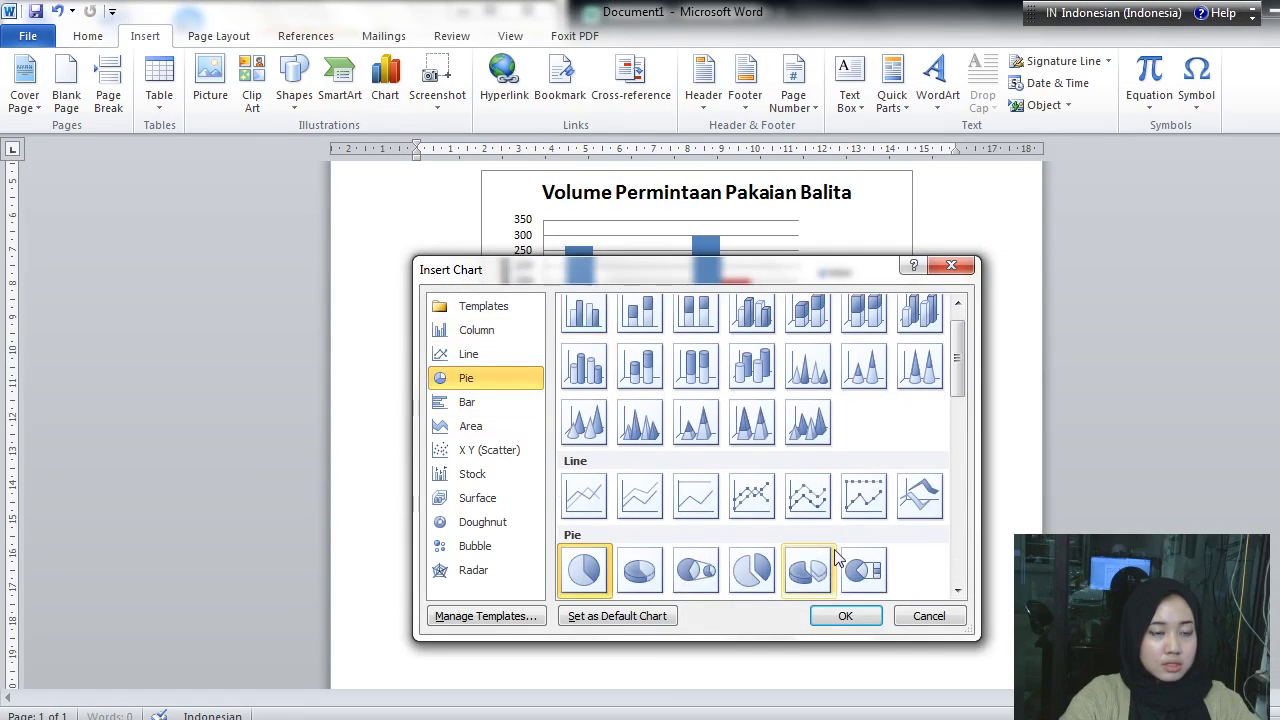
{"action": "scroll", "coordinate": [785, 515], "scroll_direction": "down", "scroll_amount": 5}
{"action": "scroll", "coordinate": [785, 515], "scroll_direction": "up", "scroll_amount": 5}
{"action": "scroll", "coordinate": [785, 515], "scroll_direction": "up", "scroll_amount": 1}
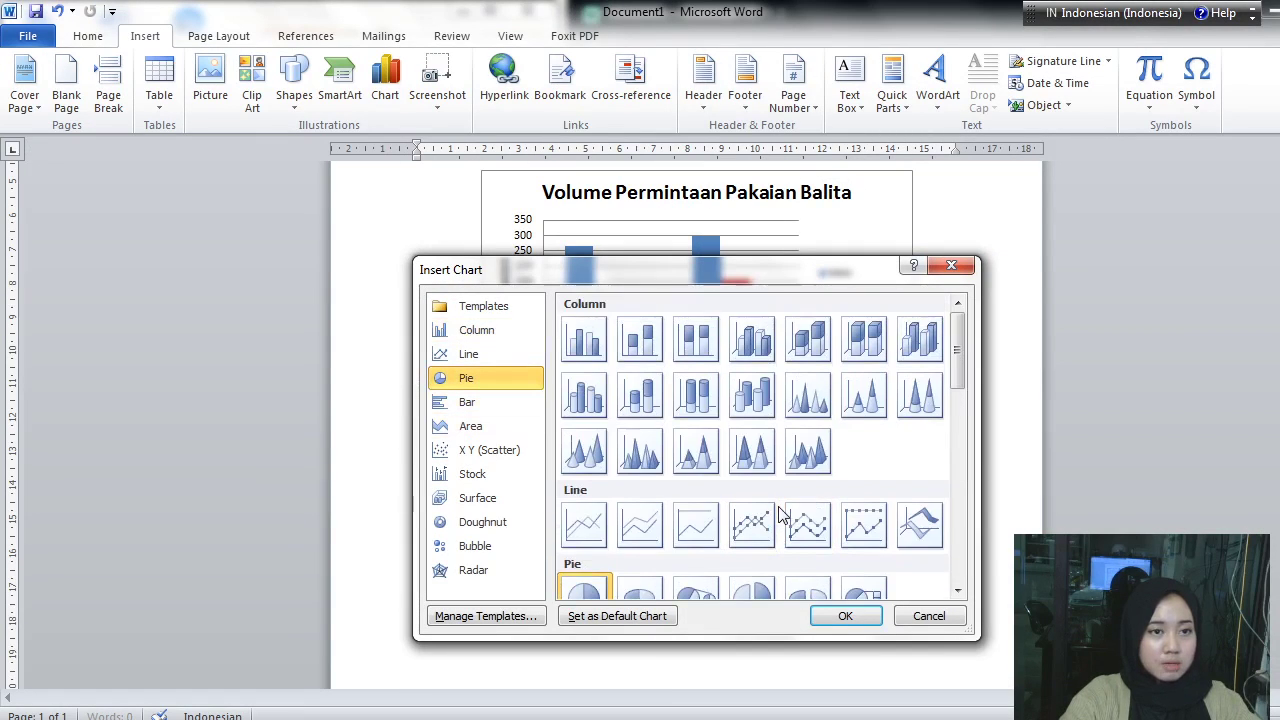
{"action": "scroll", "coordinate": [783, 515], "scroll_direction": "down", "scroll_amount": 8}
{"action": "scroll", "coordinate": [783, 515], "scroll_direction": "up", "scroll_amount": 8}
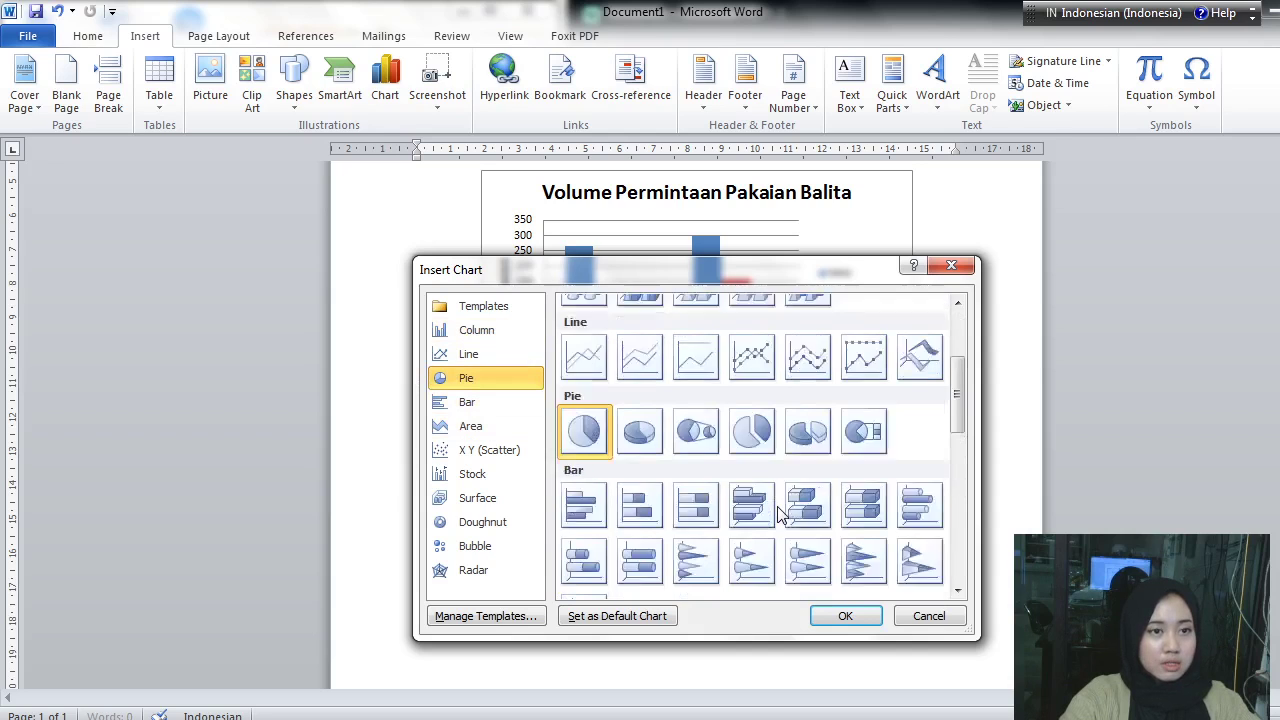
{"action": "scroll", "coordinate": [780, 515], "scroll_direction": "down", "scroll_amount": 3}
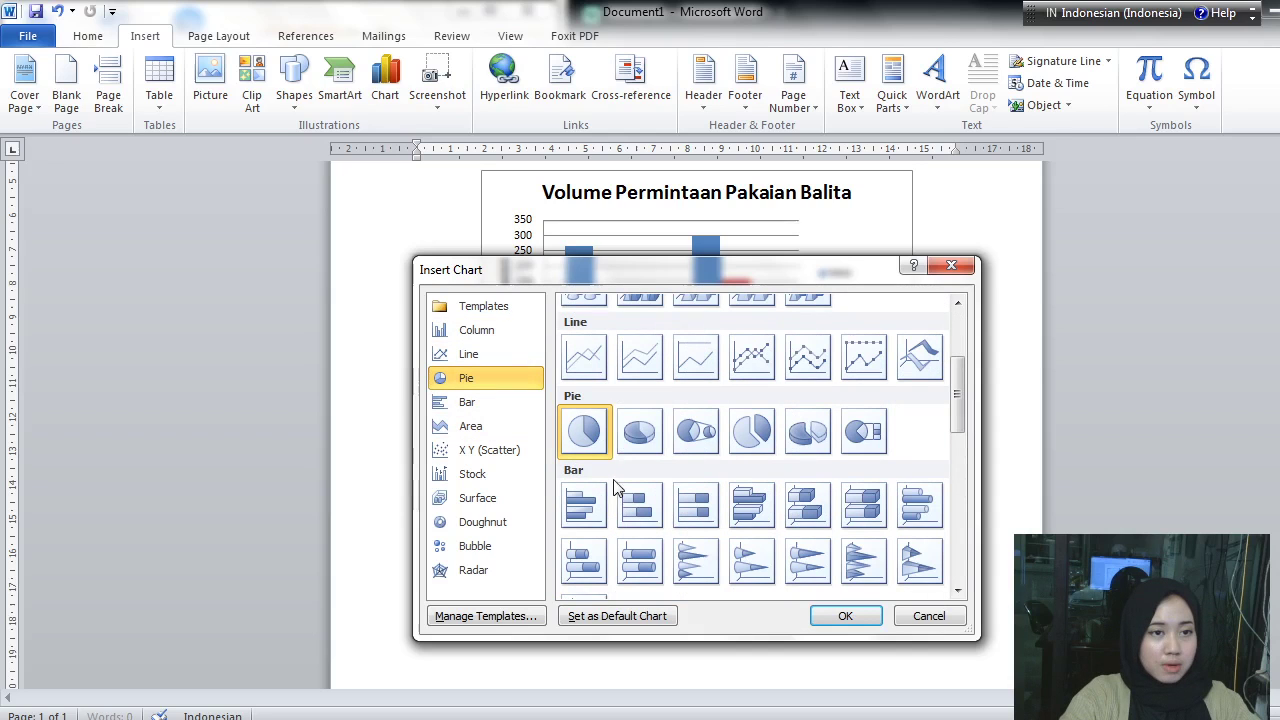
{"action": "left_click", "coordinate": [810, 440]}
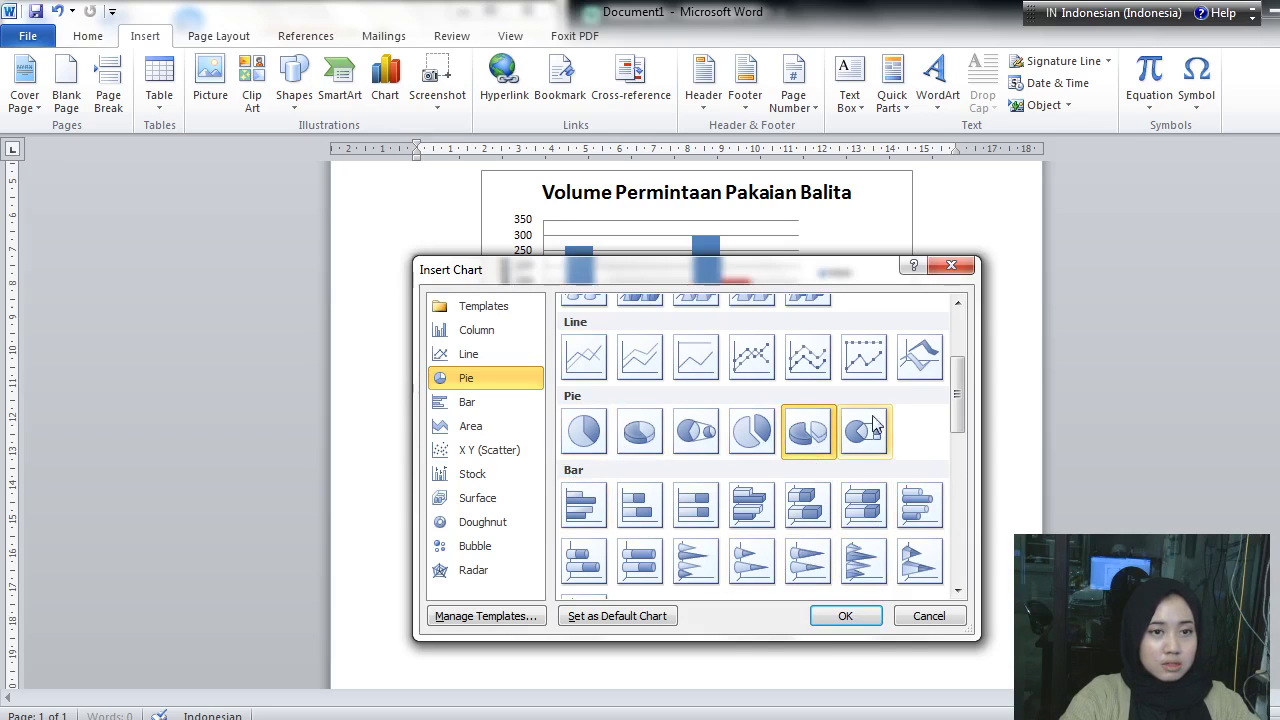
{"action": "left_click", "coordinate": [845, 615]}
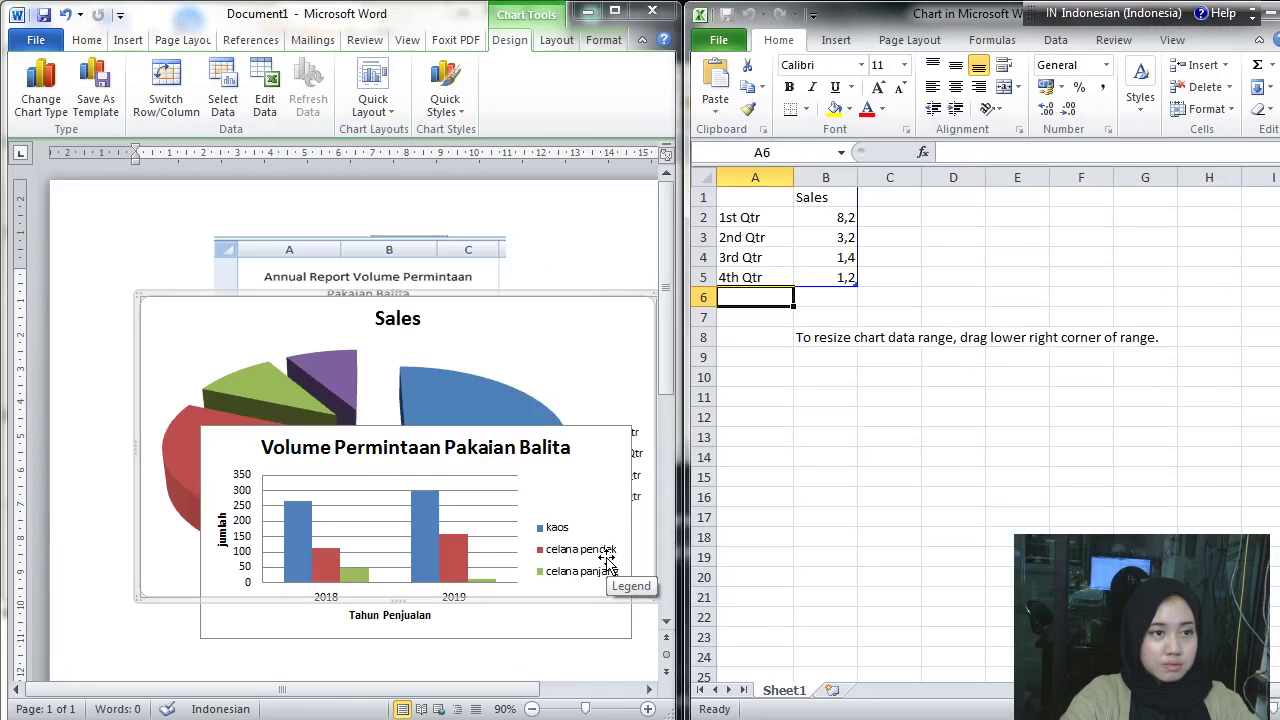
{"action": "scroll", "coordinate": [606, 559], "scroll_direction": "down", "scroll_amount": 3}
{"action": "scroll", "coordinate": [606, 559], "scroll_direction": "up", "scroll_amount": 2}
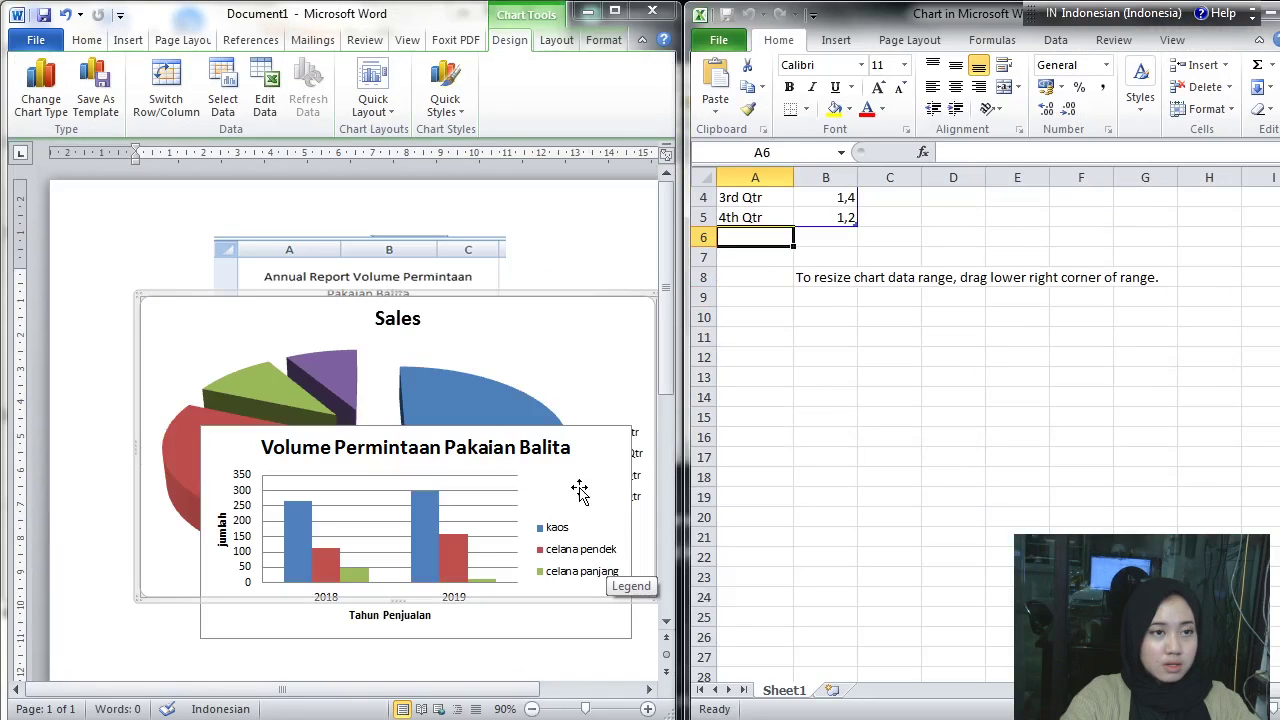
Step: Set the pie chart's text wrapping to Behind Text and move the chart into the empty area below the column chart
{"action": "right_click", "coordinate": [505, 293]}
{"action": "mouse_move", "coordinate": [652, 596]}
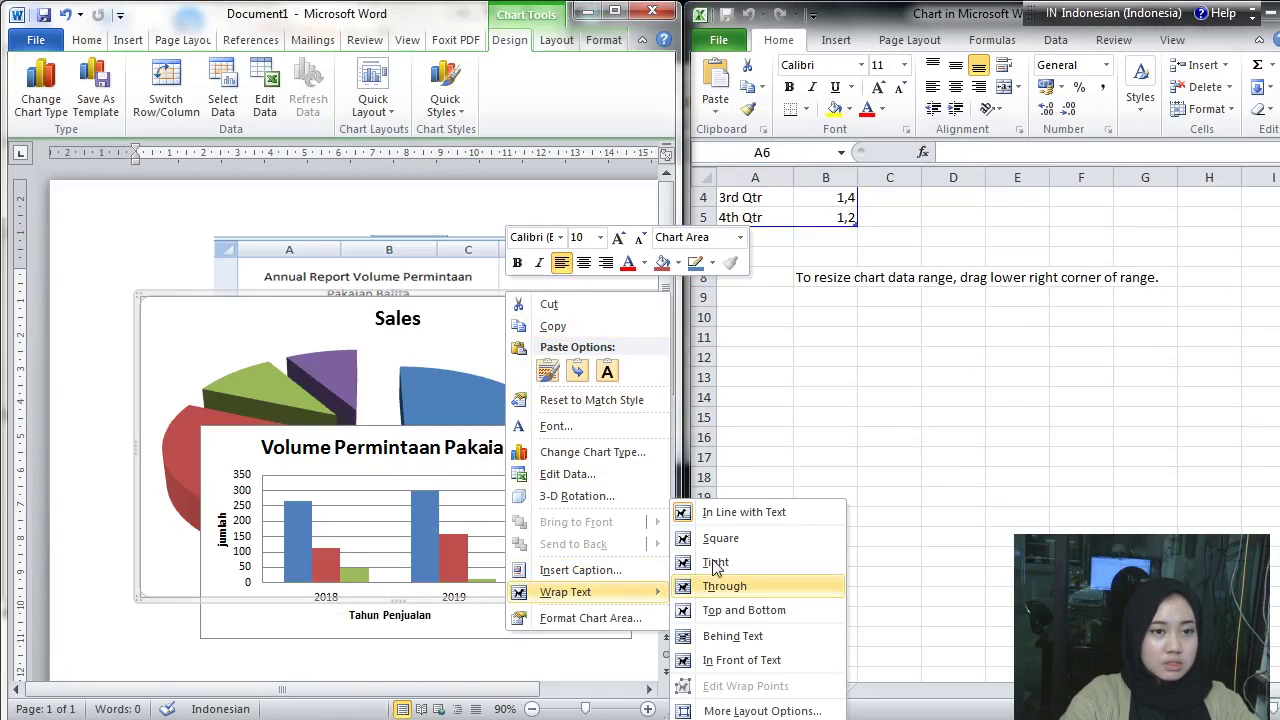
{"action": "left_click", "coordinate": [729, 639]}
{"action": "scroll", "coordinate": [290, 384], "scroll_direction": "down", "scroll_amount": 2}
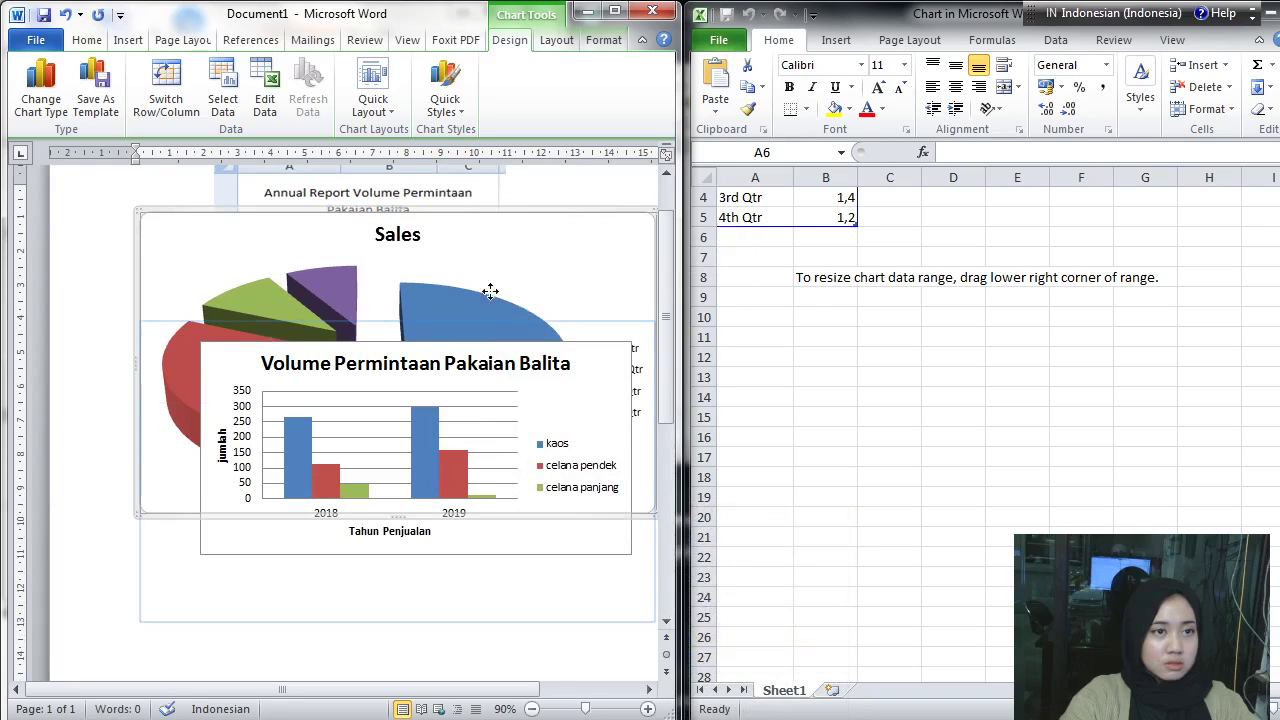
{"action": "left_click_drag", "start_coordinate": [464, 575], "coordinate": [463, 574]}
{"action": "scroll", "coordinate": [463, 574], "scroll_direction": "down", "scroll_amount": 4}
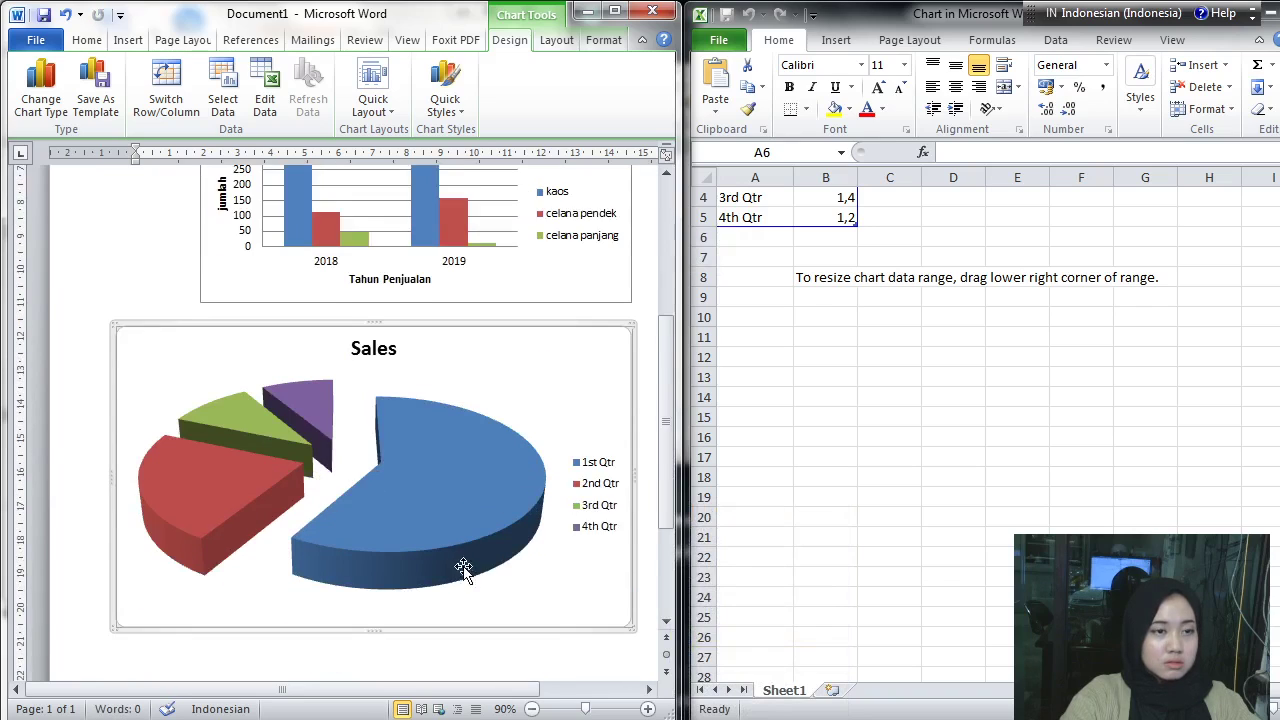
{"action": "left_click_drag", "start_coordinate": [466, 240], "coordinate": [463, 262]}
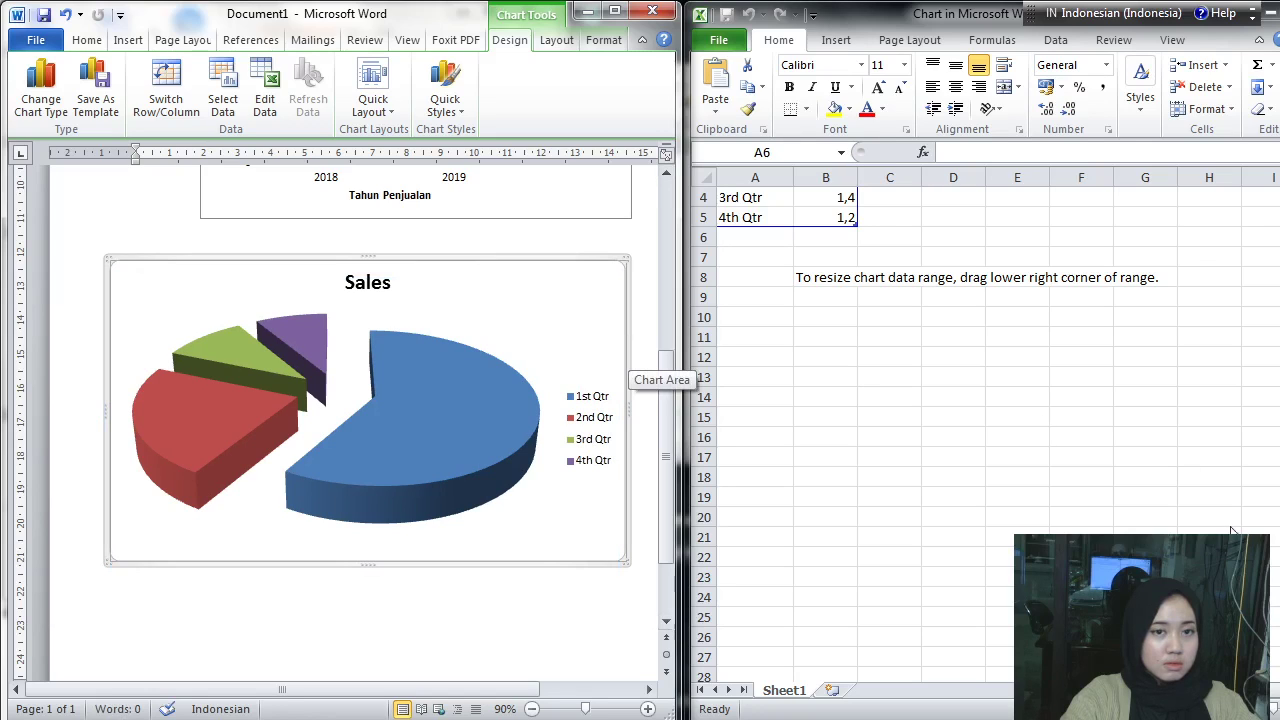
{"action": "left_click", "coordinate": [755, 237]}
{"action": "scroll", "coordinate": [900, 436], "scroll_direction": "up", "scroll_amount": 1}
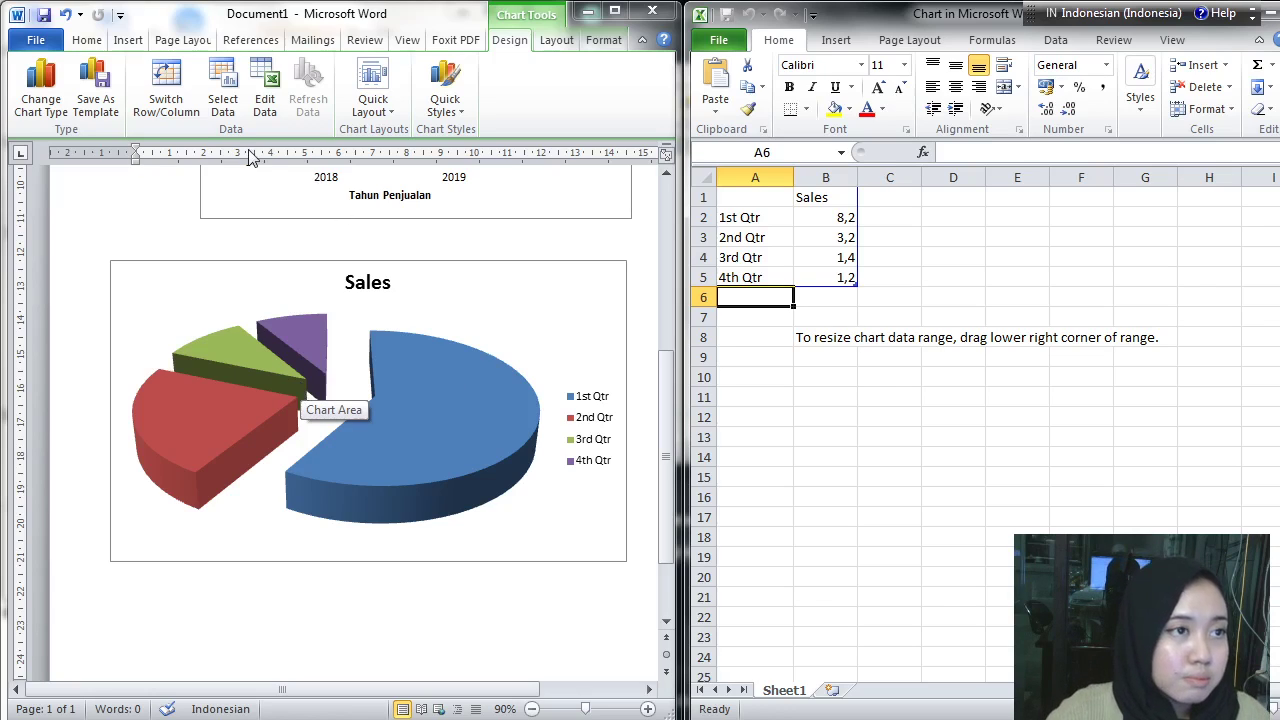
{"action": "left_click", "coordinate": [229, 116]}
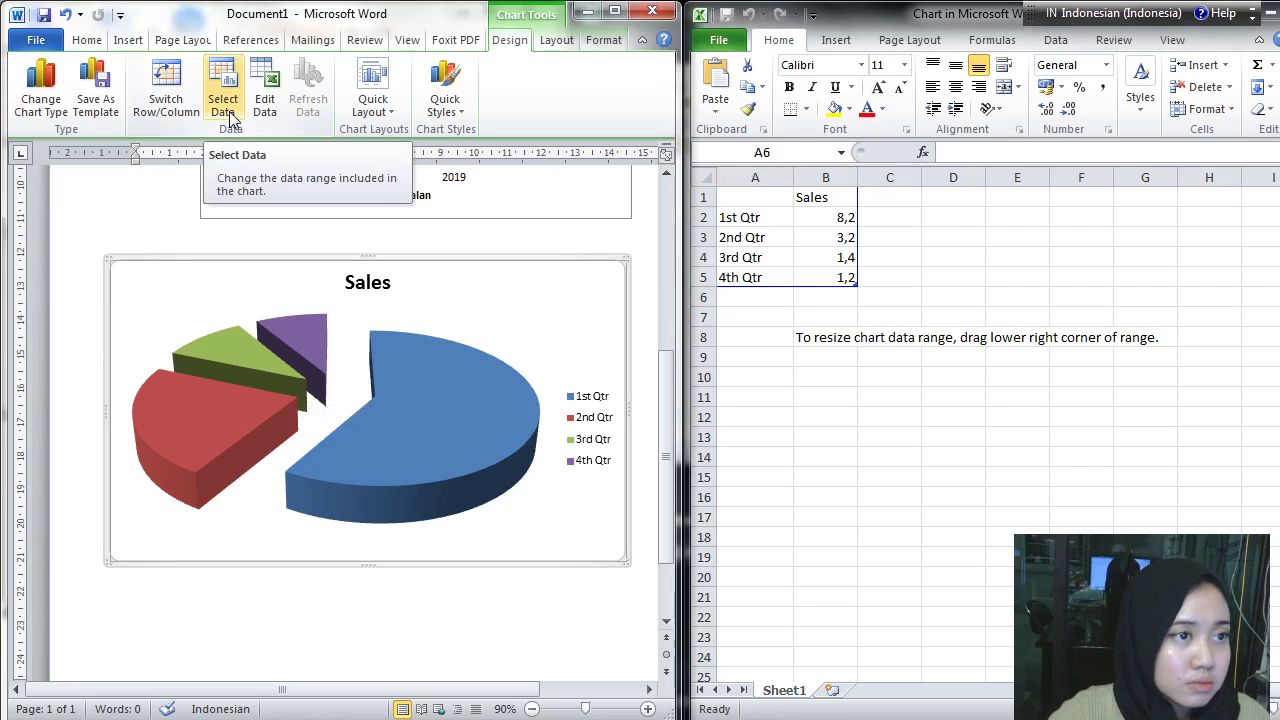
{"action": "left_click", "coordinate": [229, 116]}
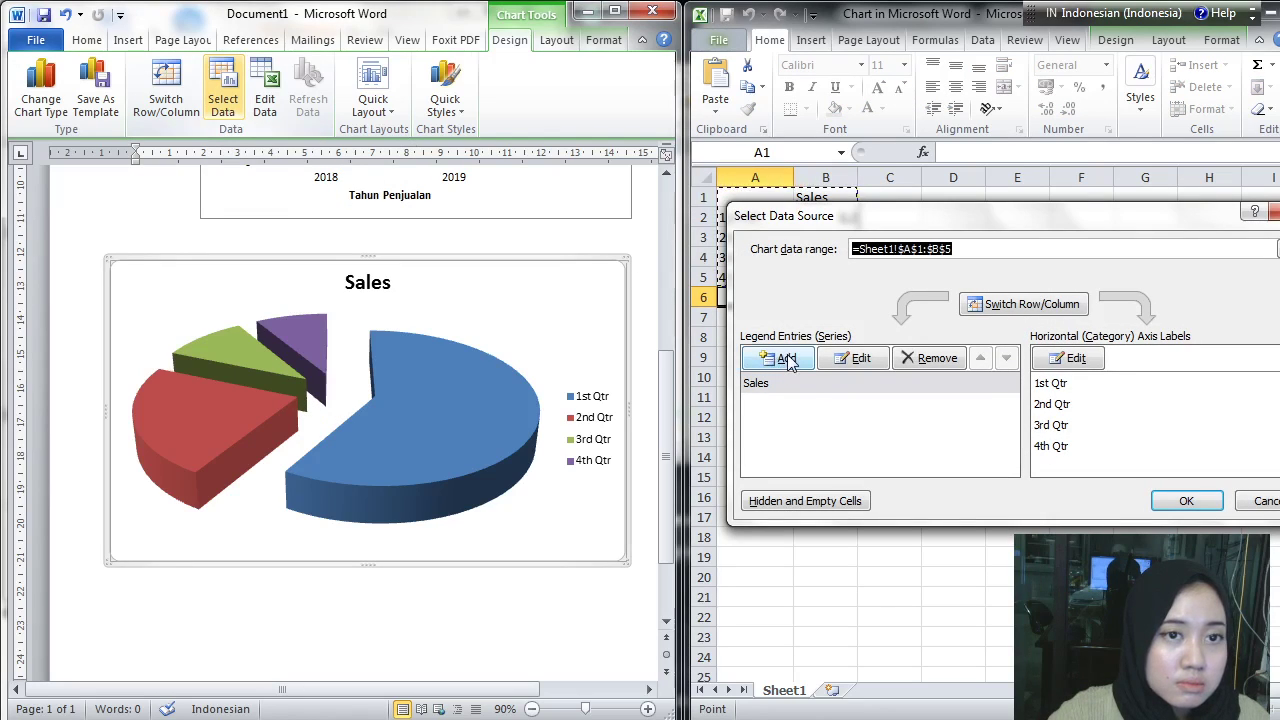
{"action": "left_click", "coordinate": [1276, 211]}
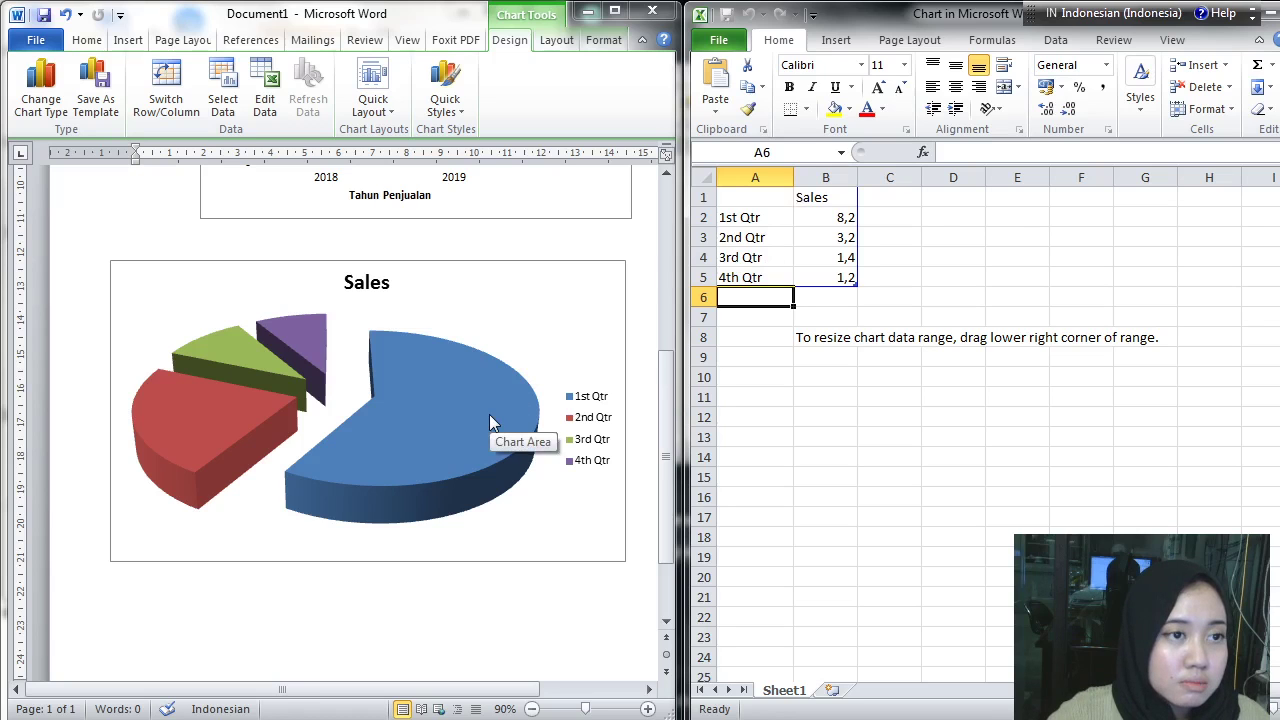
Step: Change the pie chart's title to "Pekerjaan Orang Tua Murid"
{"action": "double_click", "coordinate": [389, 288]}
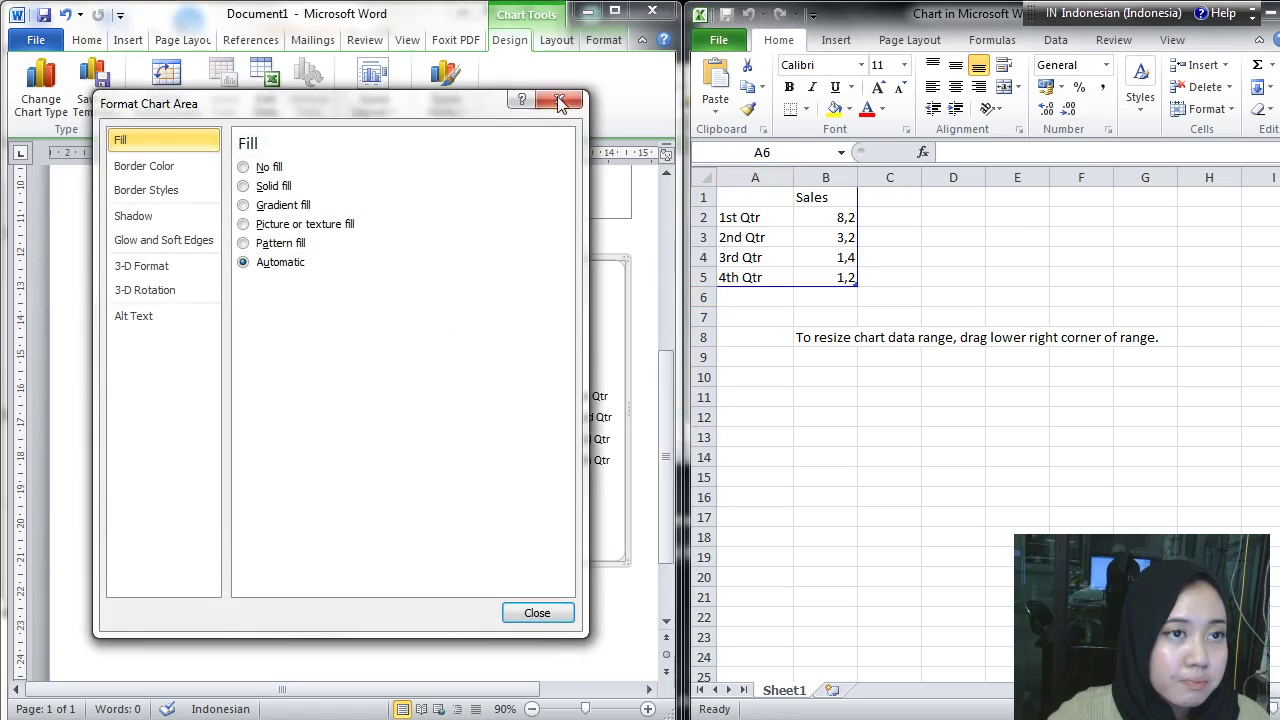
{"action": "left_click", "coordinate": [560, 99]}
{"action": "left_click", "coordinate": [372, 286]}
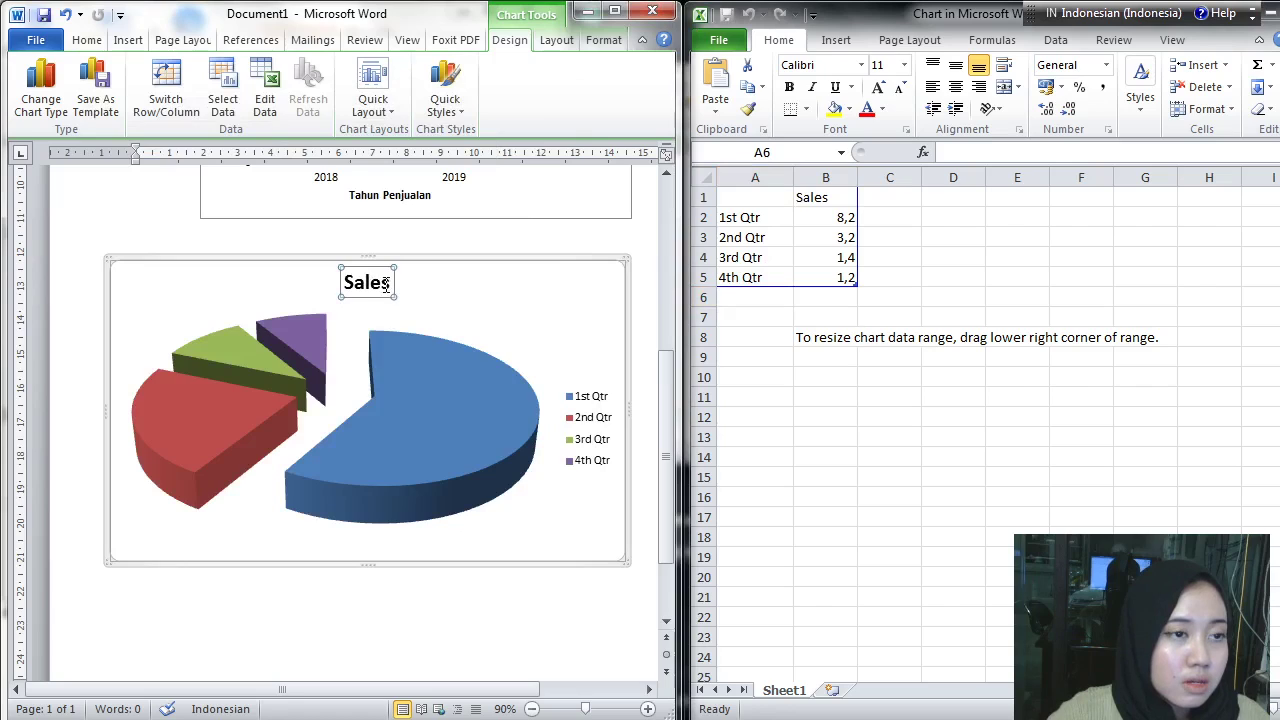
{"action": "left_click_drag", "start_coordinate": [392, 283], "coordinate": [309, 277]}
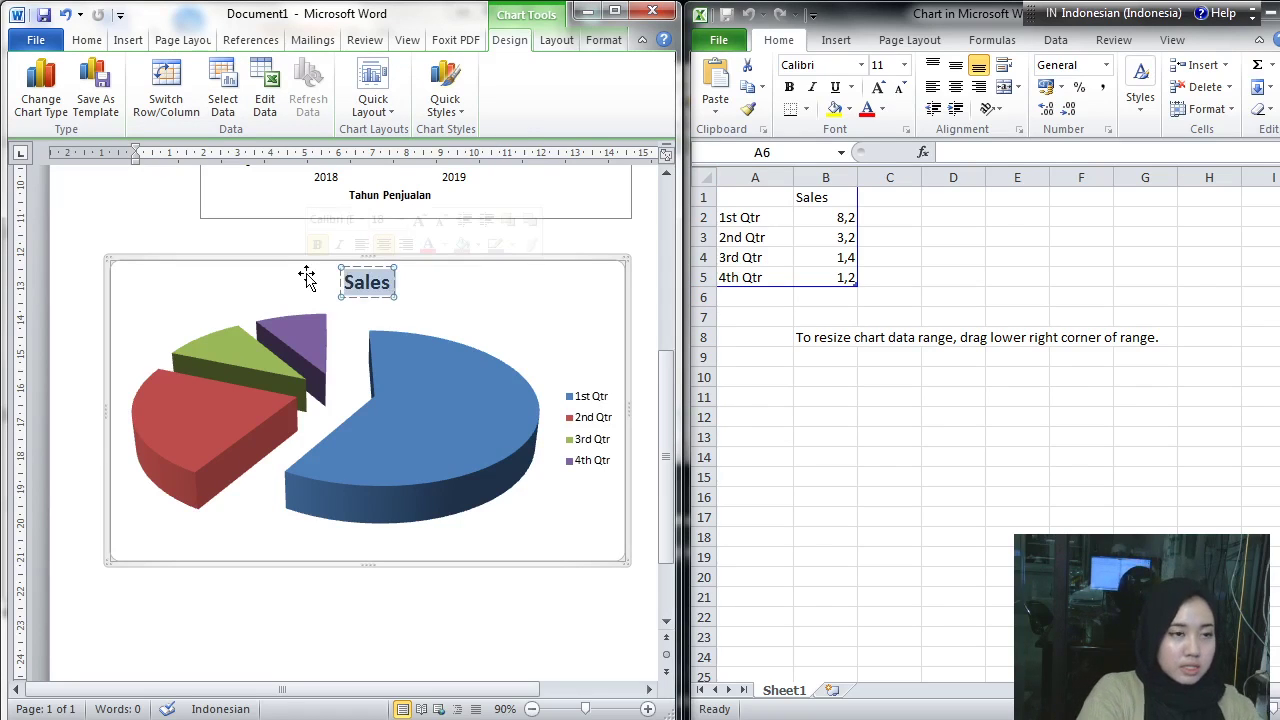
{"action": "type", "text": "J"}
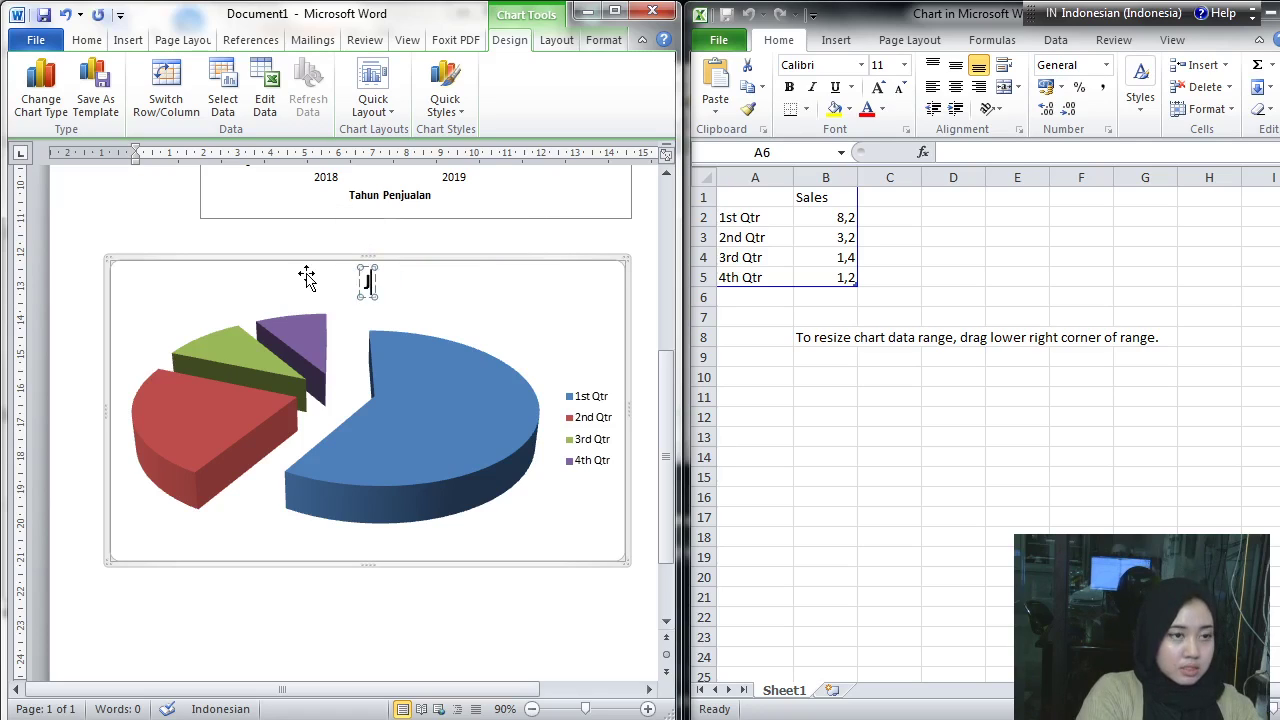
{"action": "type", "text": "enis"}
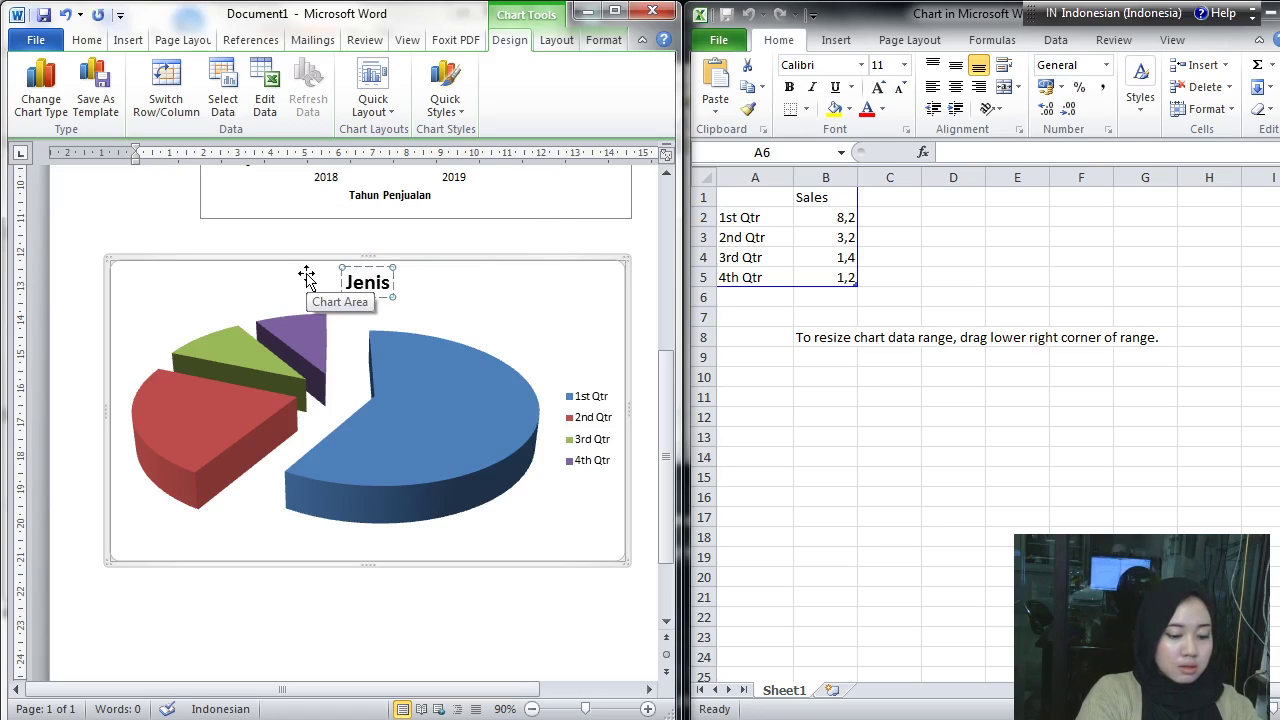
{"action": "type", "text": " Pek"}
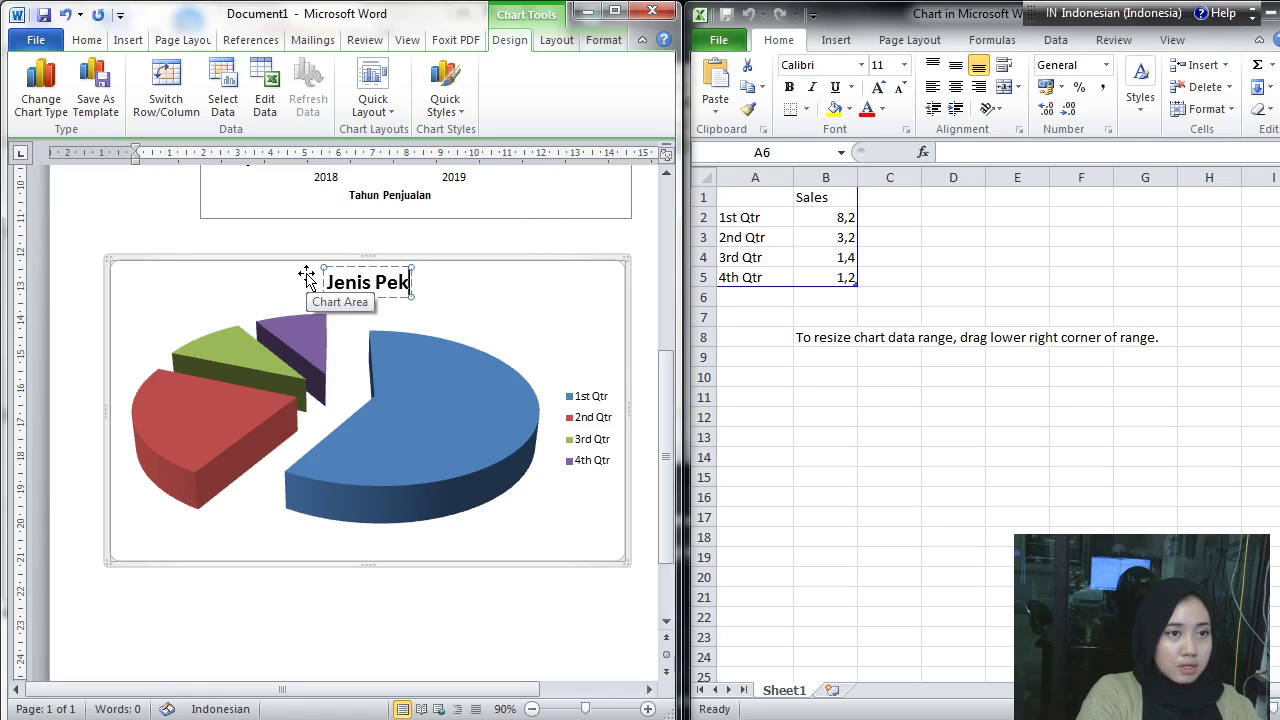
{"action": "type", "text": "erjaan"}
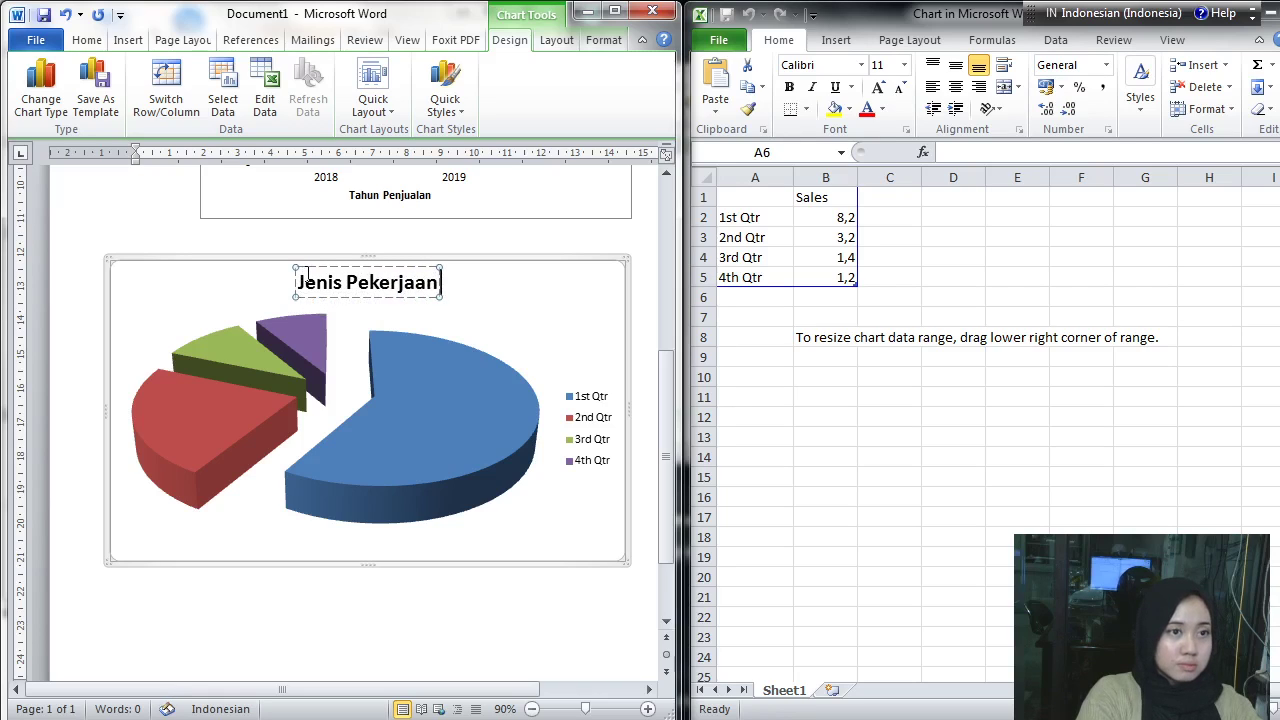
{"action": "type", "text": " Ora"}
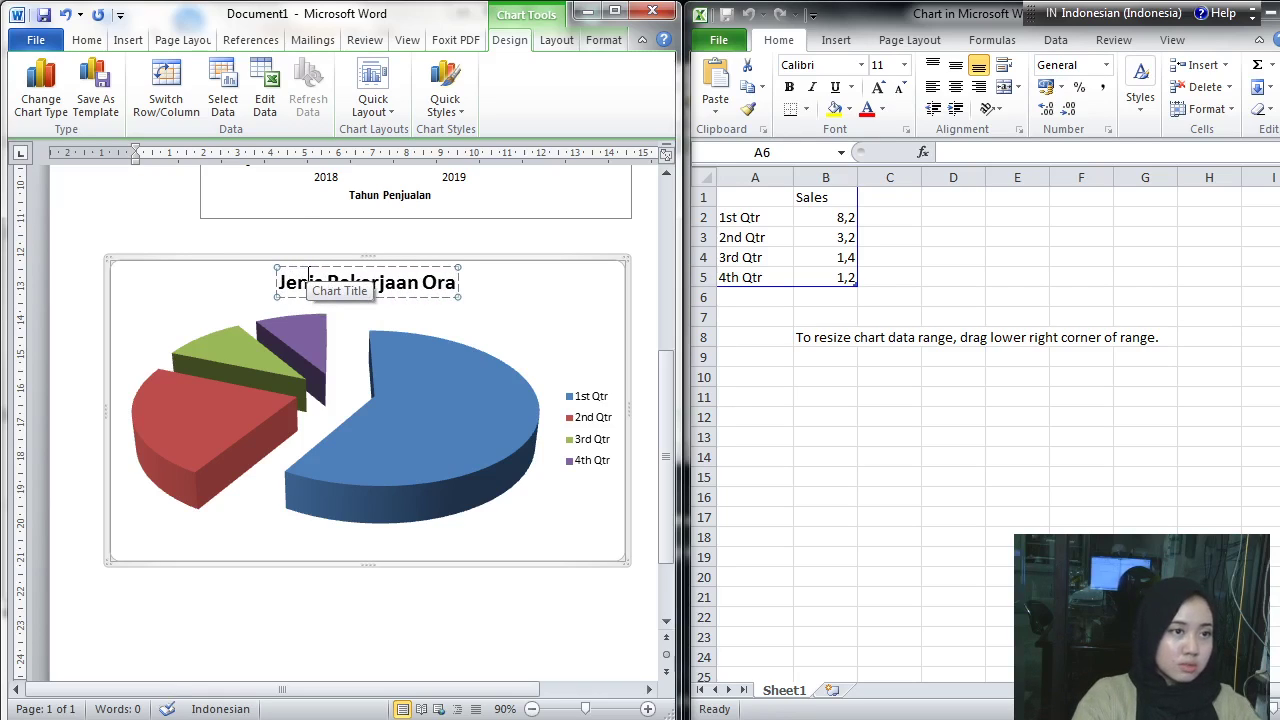
{"action": "left_click", "coordinate": [330, 283]}
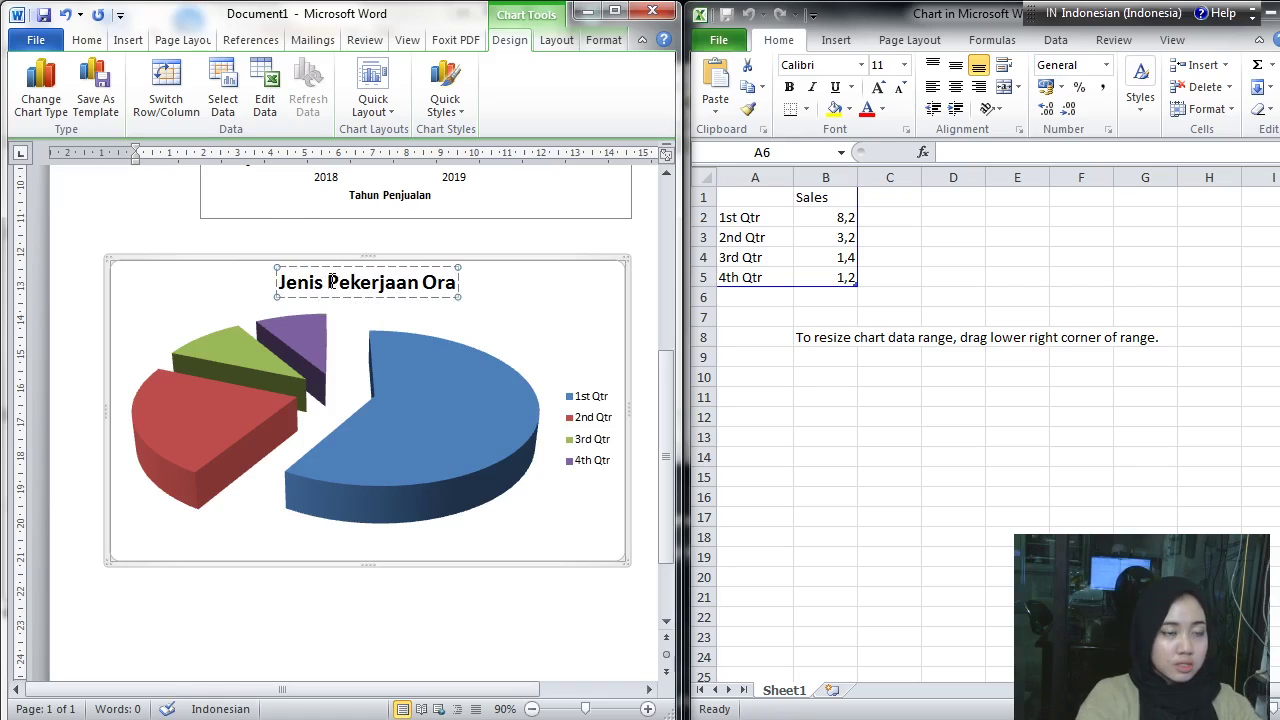
{"action": "key", "text": "BackSpace"}
{"action": "key", "text": "BackSpace"}
{"action": "key", "text": "BackSpace"}
{"action": "key", "text": "BackSpace"}
{"action": "key", "text": "BackSpace"}
{"action": "key", "text": "BackSpace"}
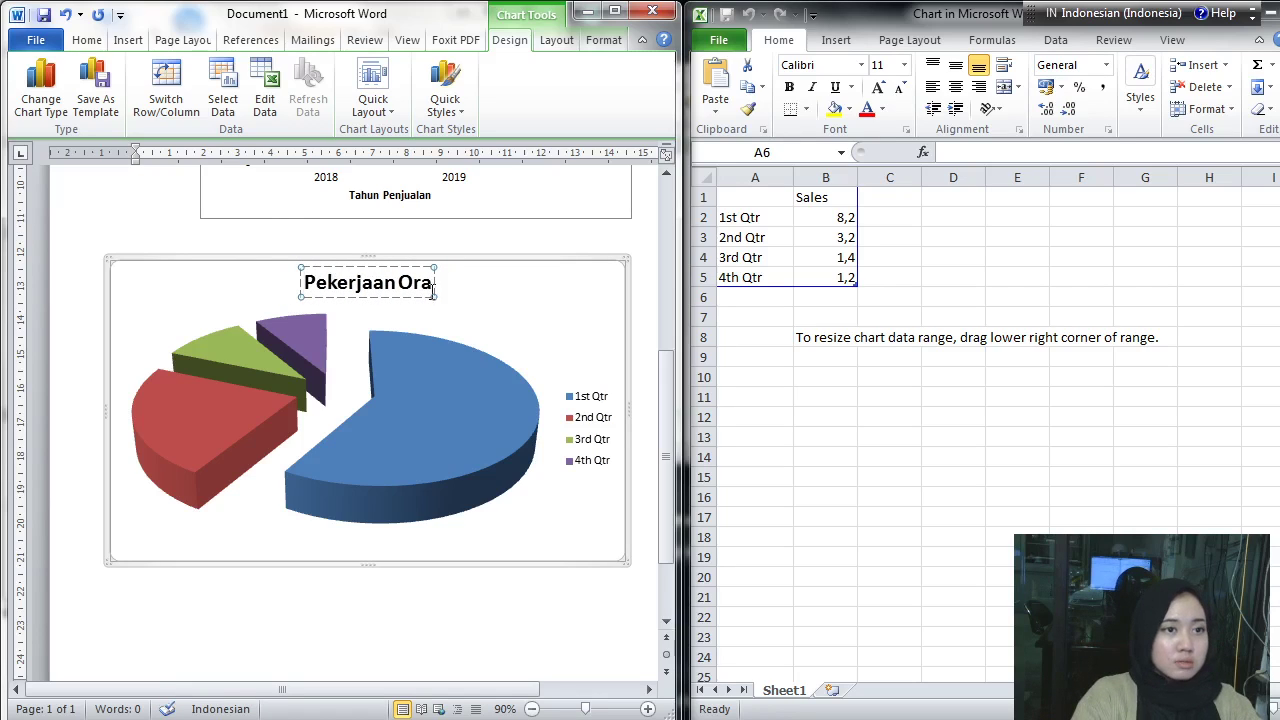
{"action": "left_click", "coordinate": [432, 283]}
{"action": "type", "text": "ng"}
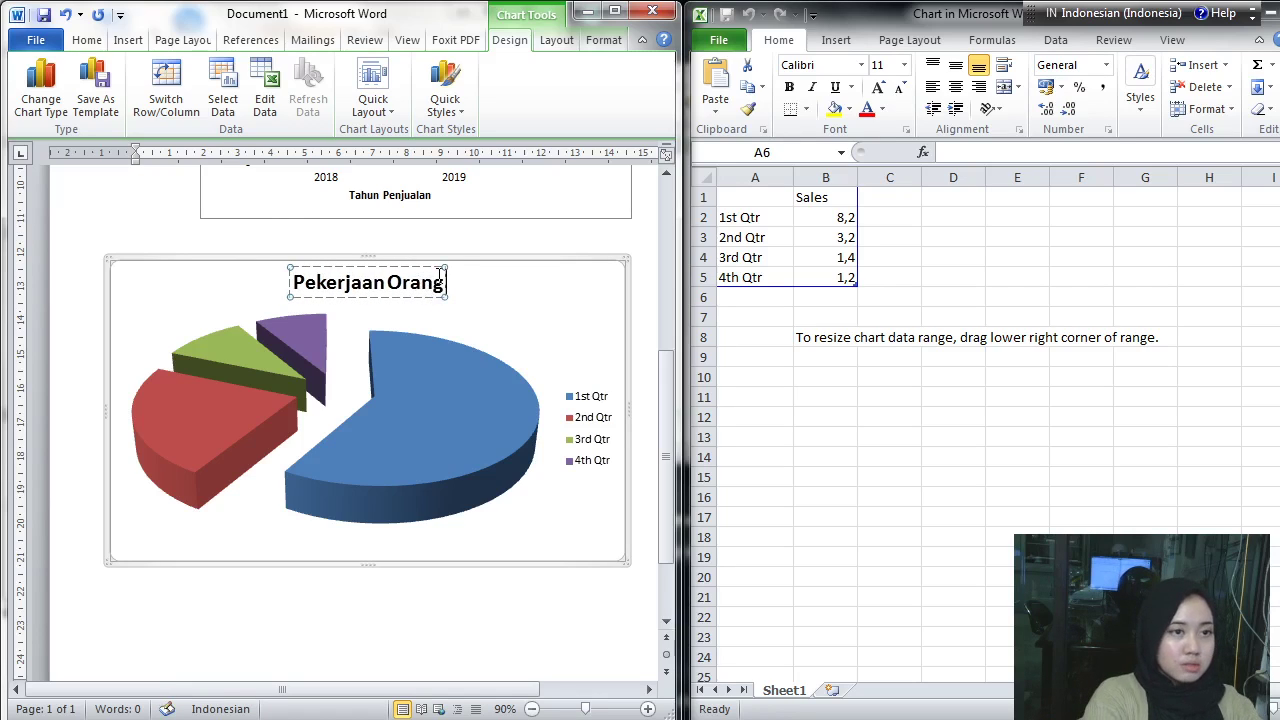
{"action": "type", "text": " Tua Murdis"}
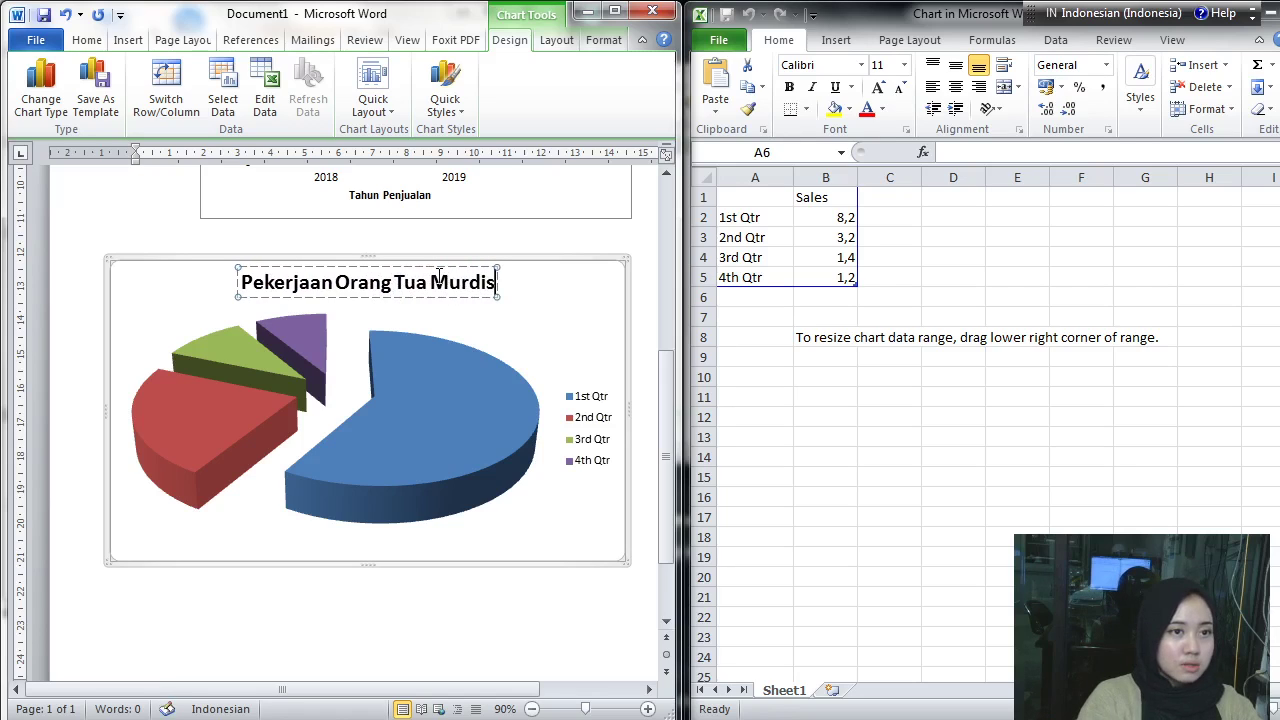
{"action": "key", "text": "BackSpace"}
{"action": "key", "text": "BackSpace"}
{"action": "key", "text": "BackSpace"}
{"action": "type", "text": "id"}
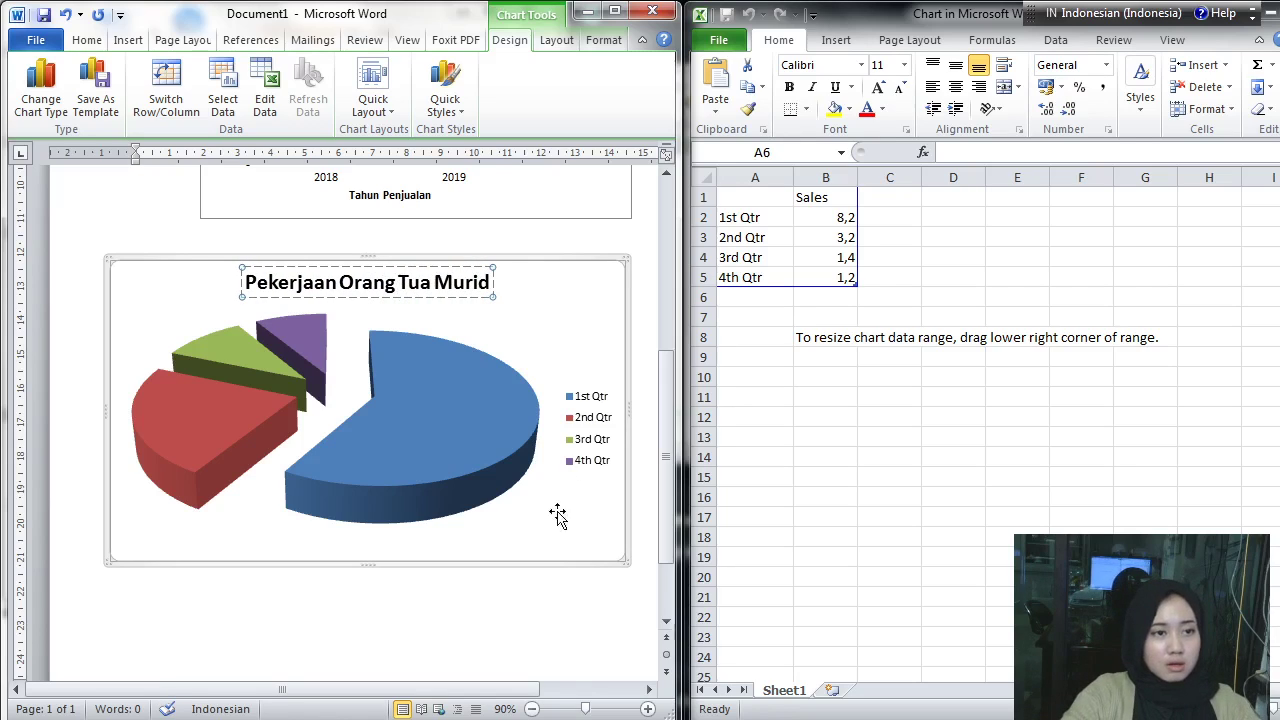
{"action": "left_click", "coordinate": [530, 532]}
Step: Rename the pie chart's first three categories in the data sheet Petani, PNS and Karyawan swasta, and widen column A to fit them
{"action": "mouse_move", "coordinate": [484, 411]}
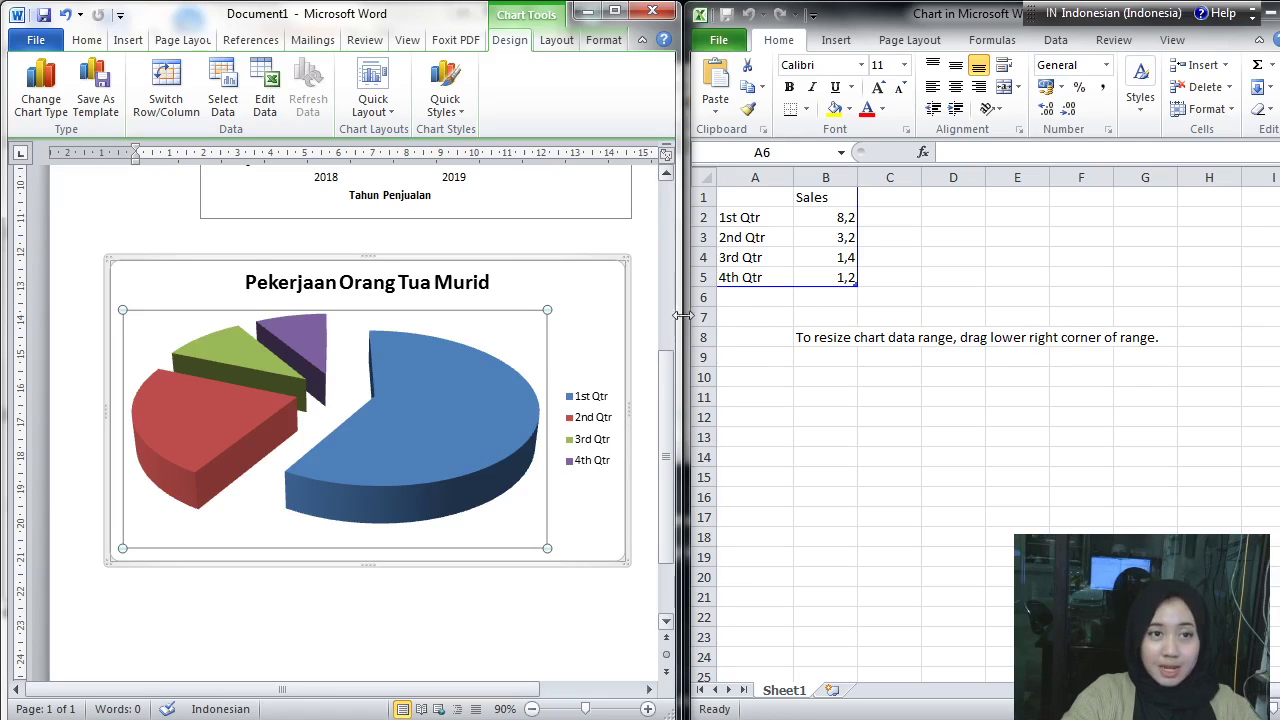
{"action": "left_click", "coordinate": [803, 220]}
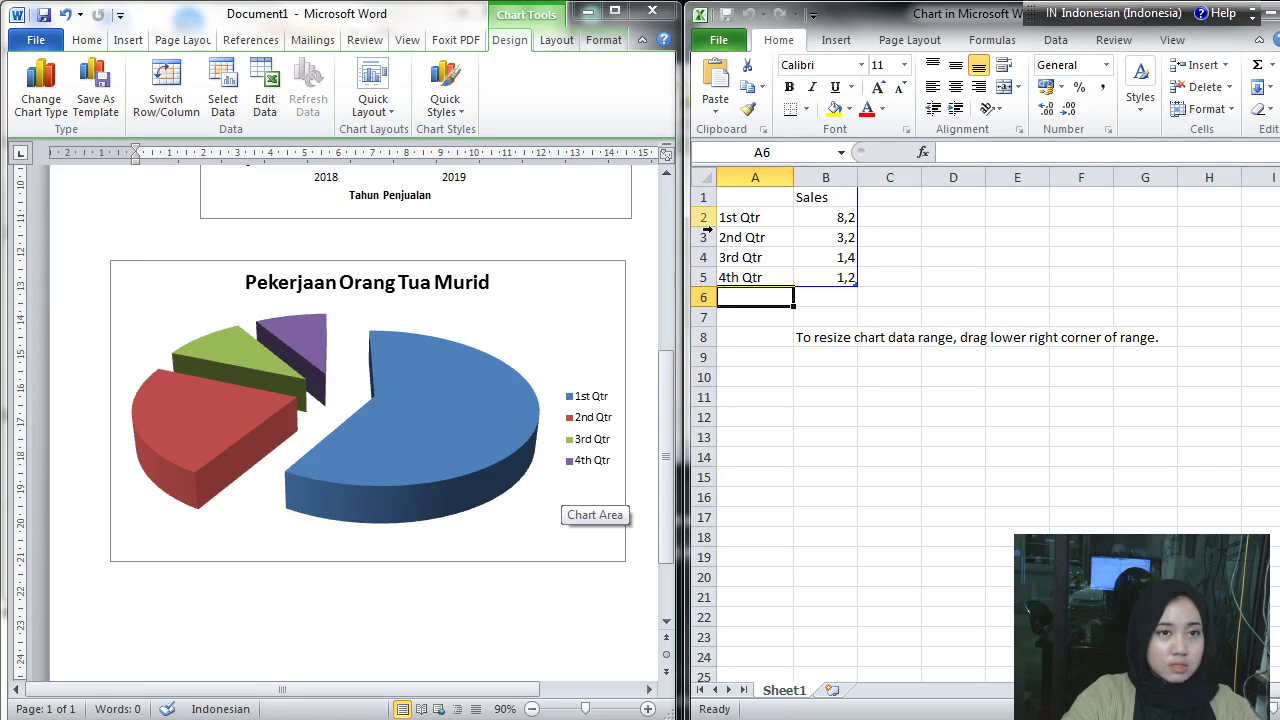
{"action": "left_click", "coordinate": [771, 213]}
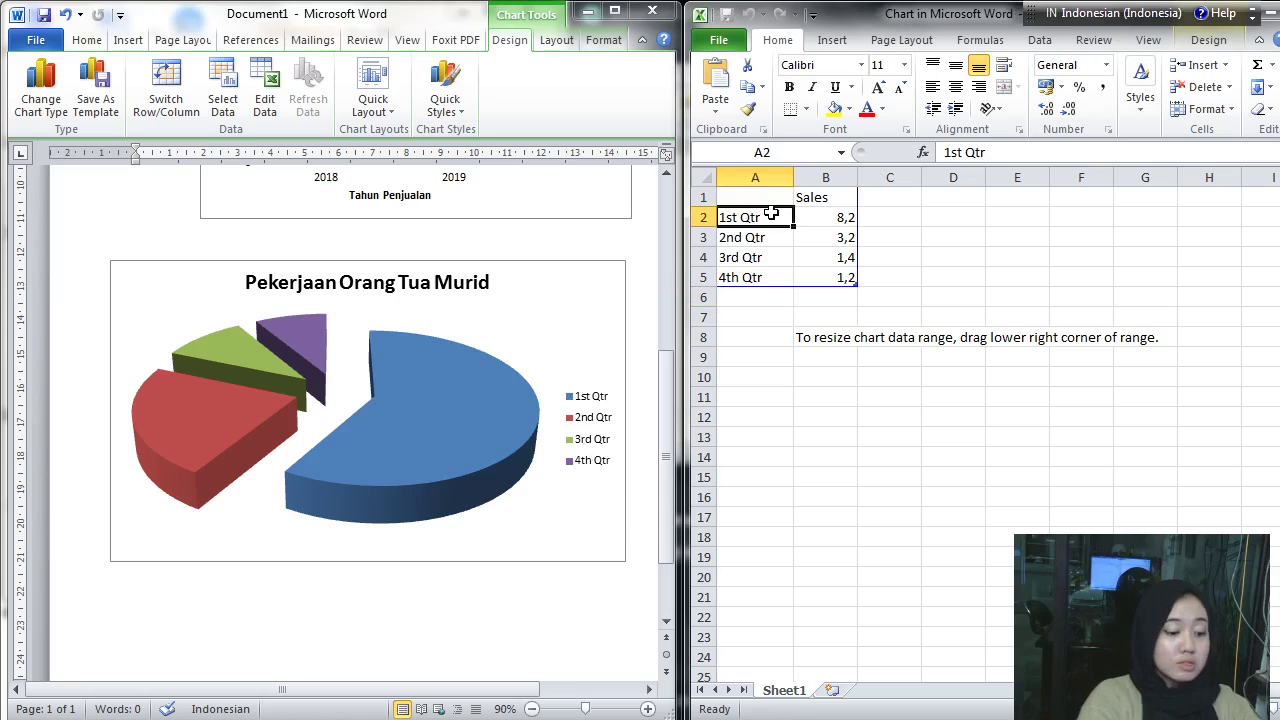
{"action": "type", "text": "Petani"}
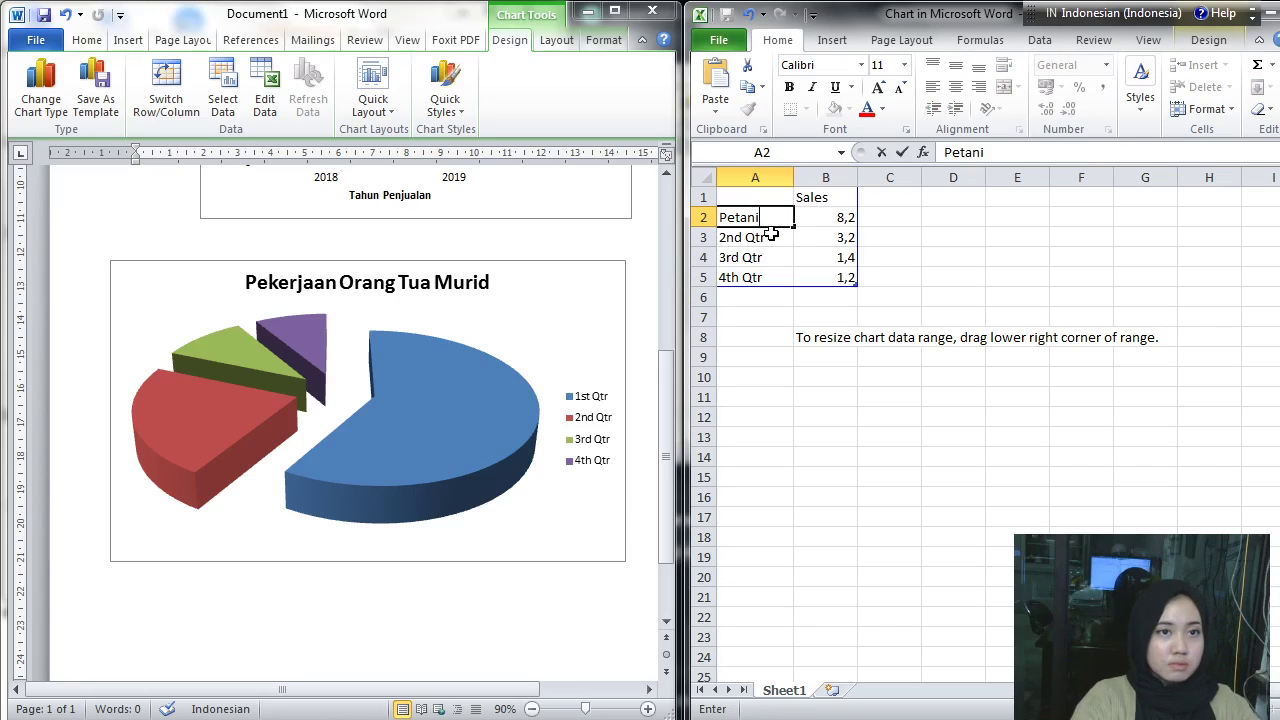
{"action": "key", "text": "Return"}
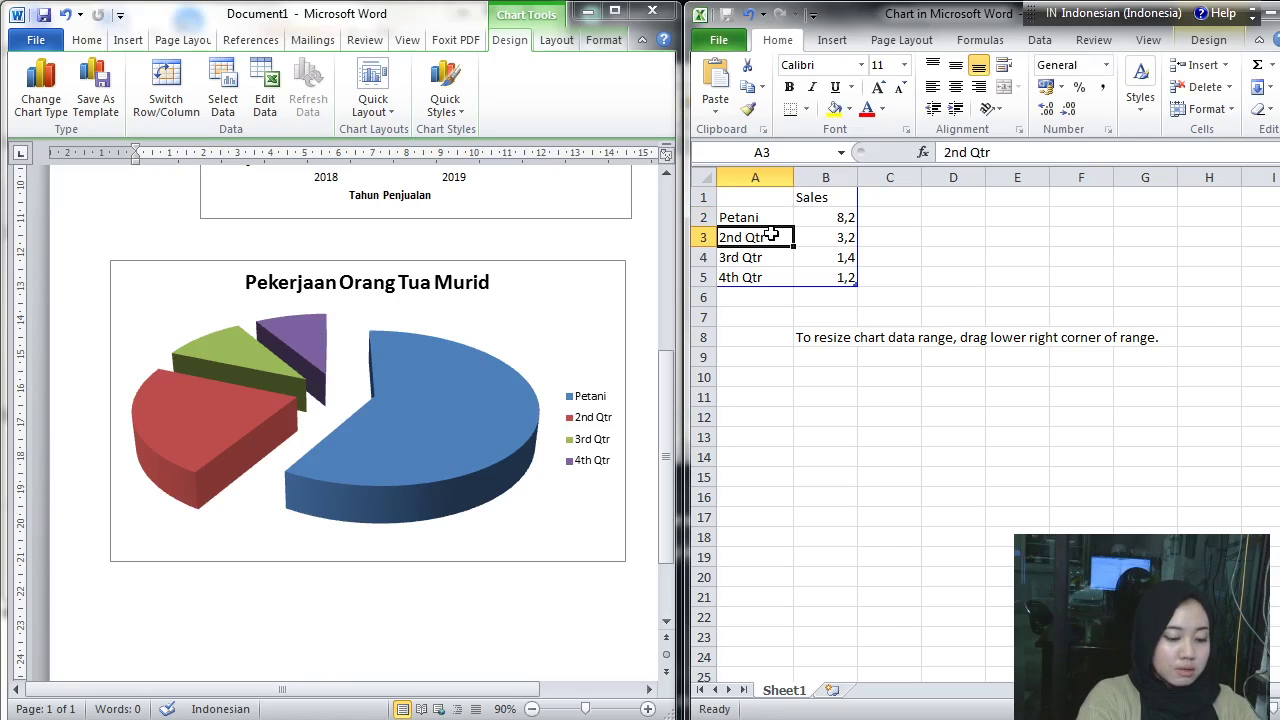
{"action": "type", "text": "PNS"}
{"action": "left_click", "coordinate": [769, 258]}
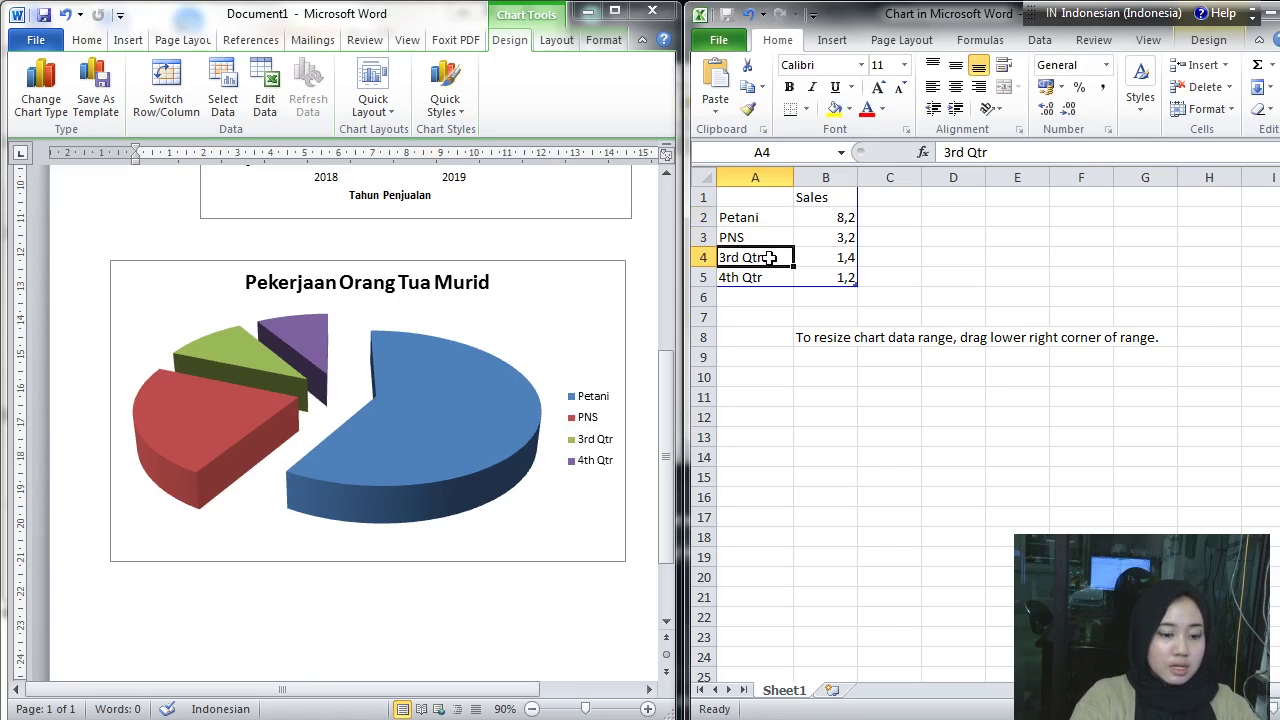
{"action": "type", "text": "K"}
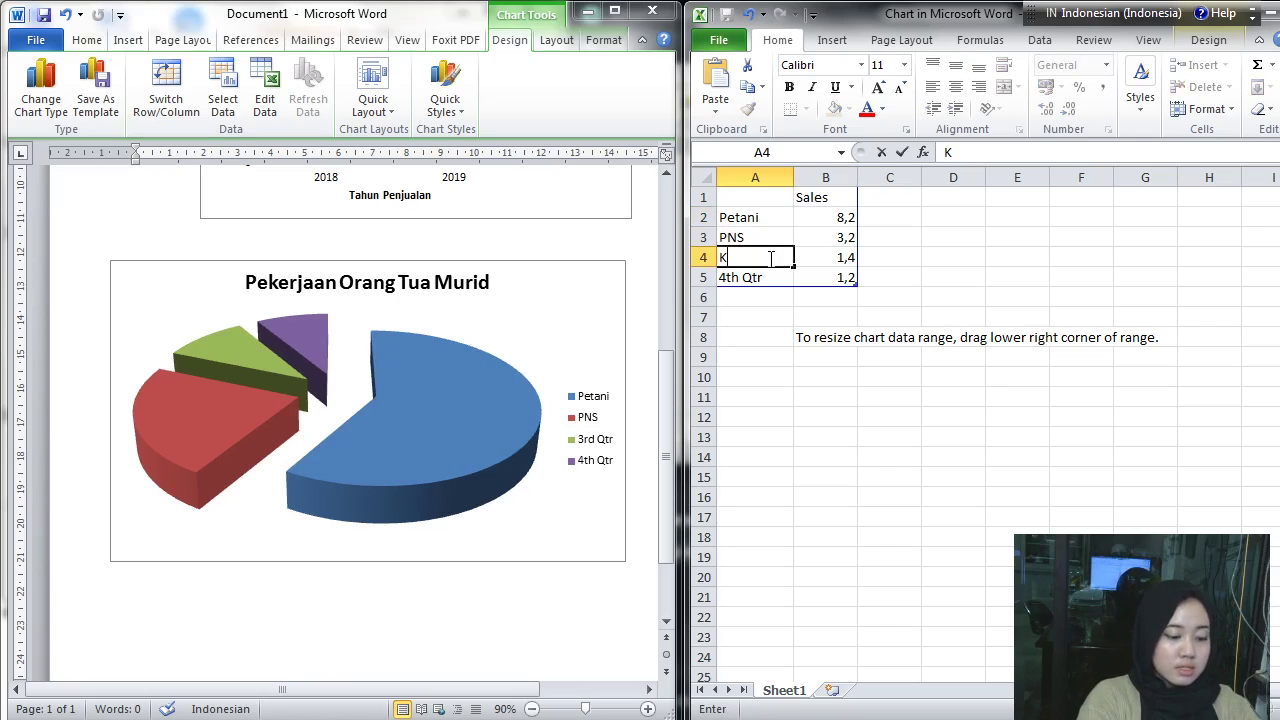
{"action": "type", "text": "aryawa"}
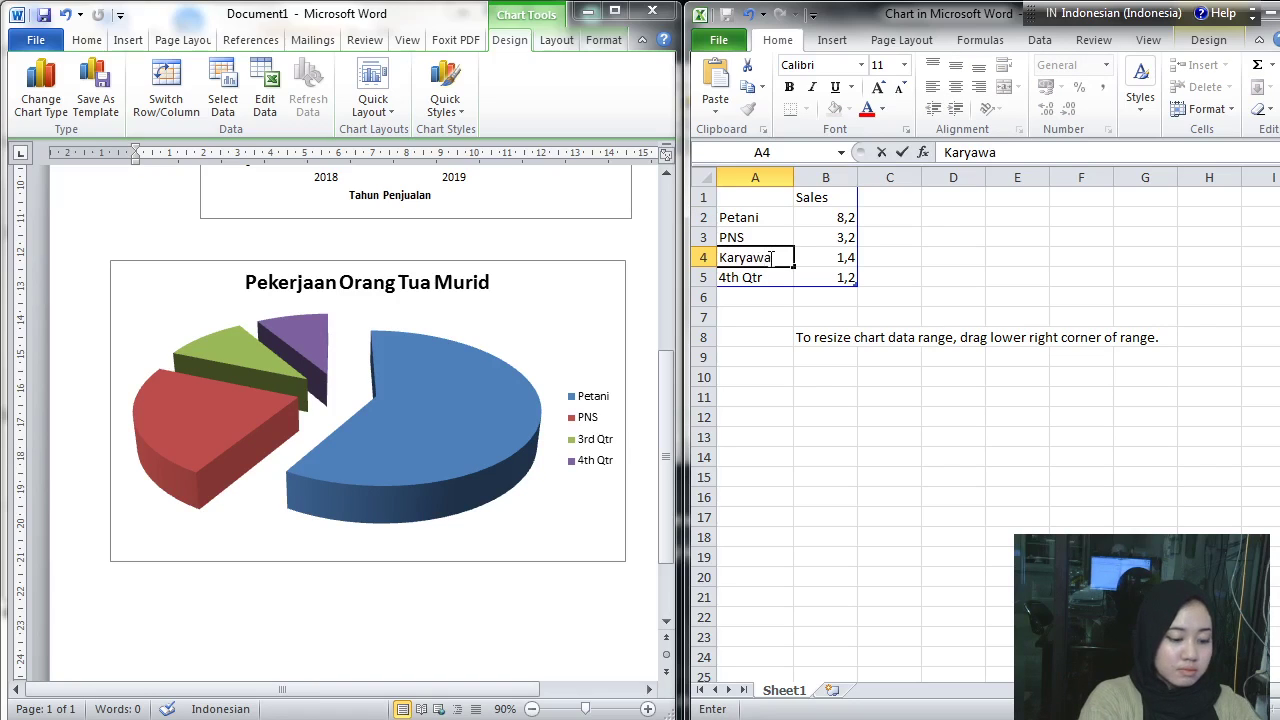
{"action": "type", "text": "n swasta"}
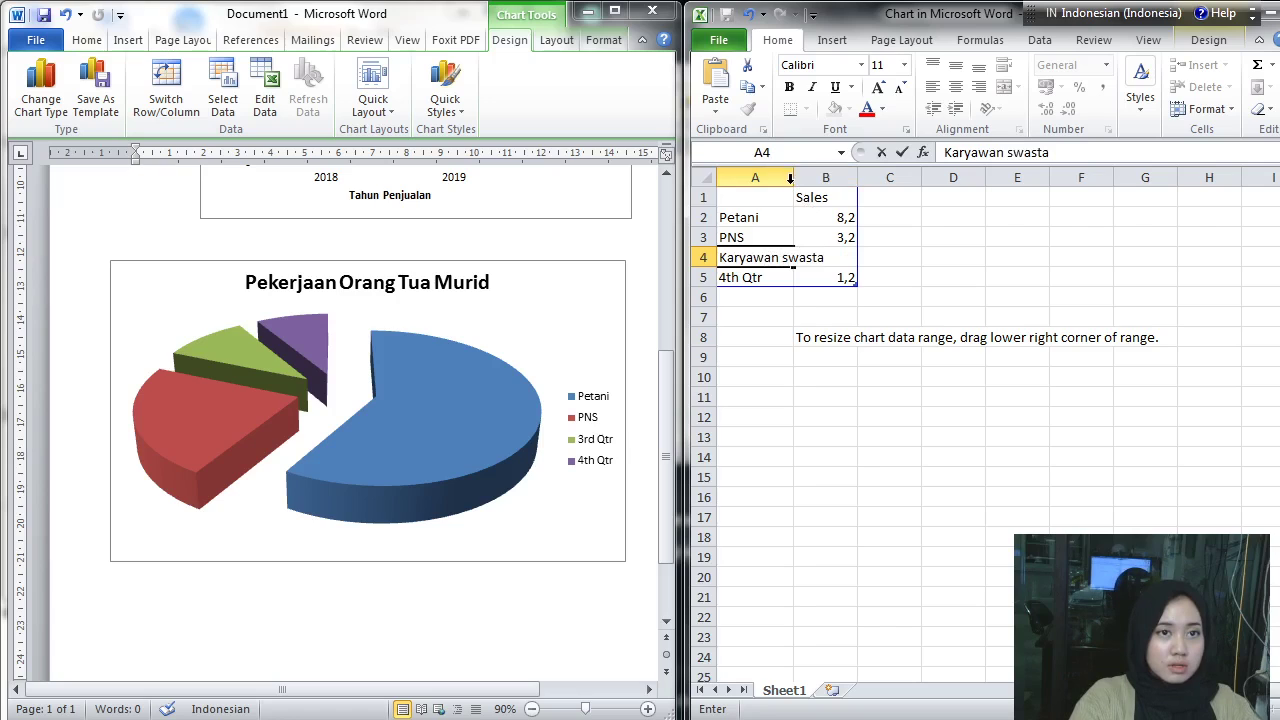
{"action": "left_click", "coordinate": [790, 178]}
{"action": "left_click_drag", "start_coordinate": [794, 178], "coordinate": [842, 177]}
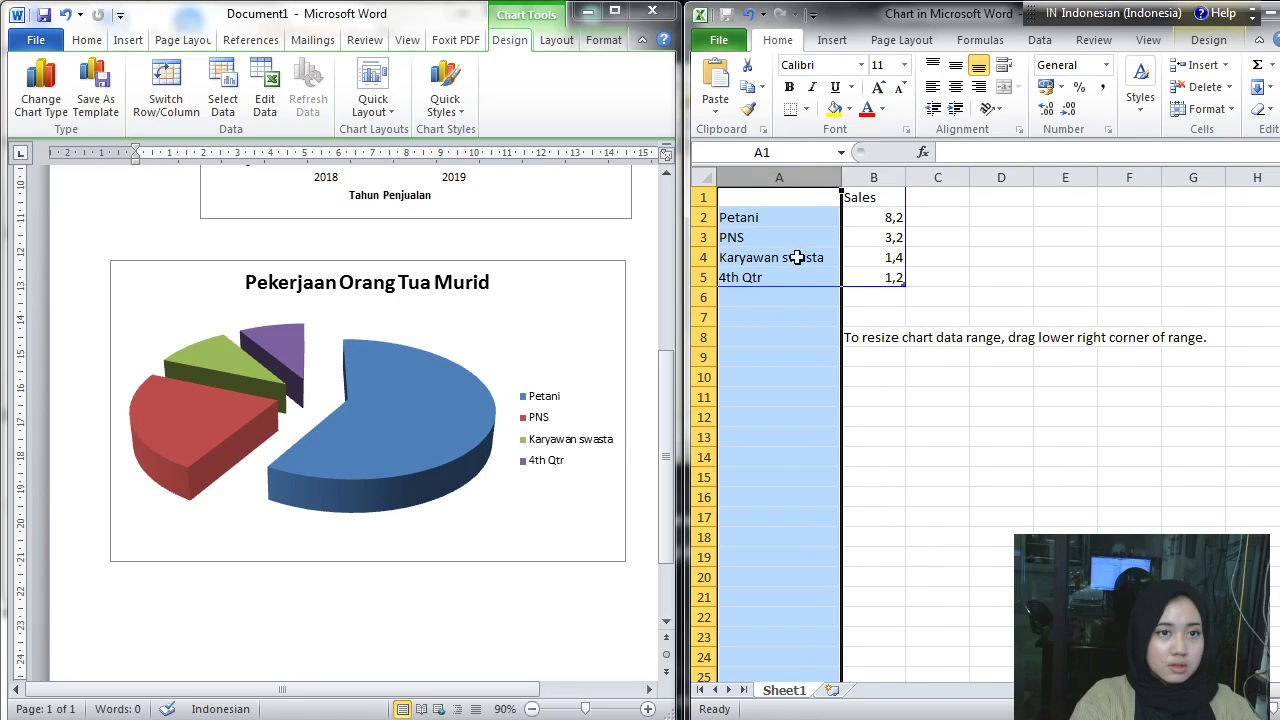
Step: Rename the pie chart's fourth category in the data sheet as wiraswasta
{"action": "left_click", "coordinate": [786, 275]}
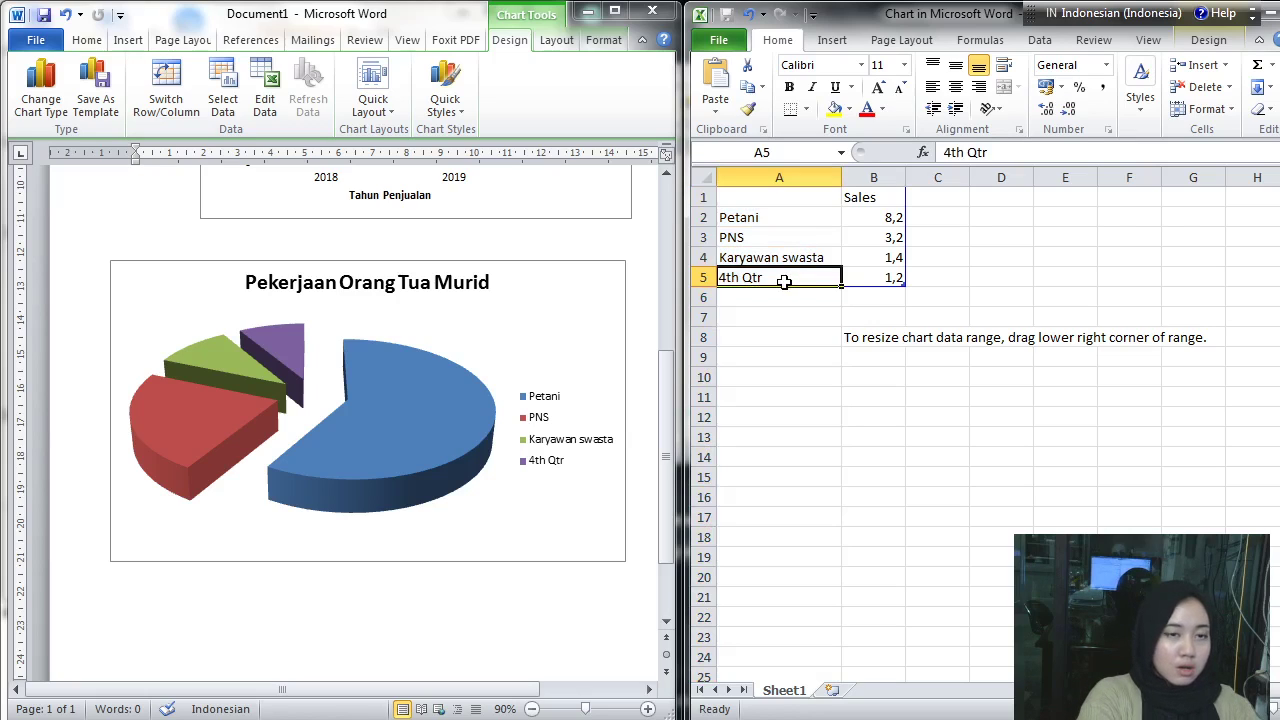
{"action": "type", "text": "wiras"}
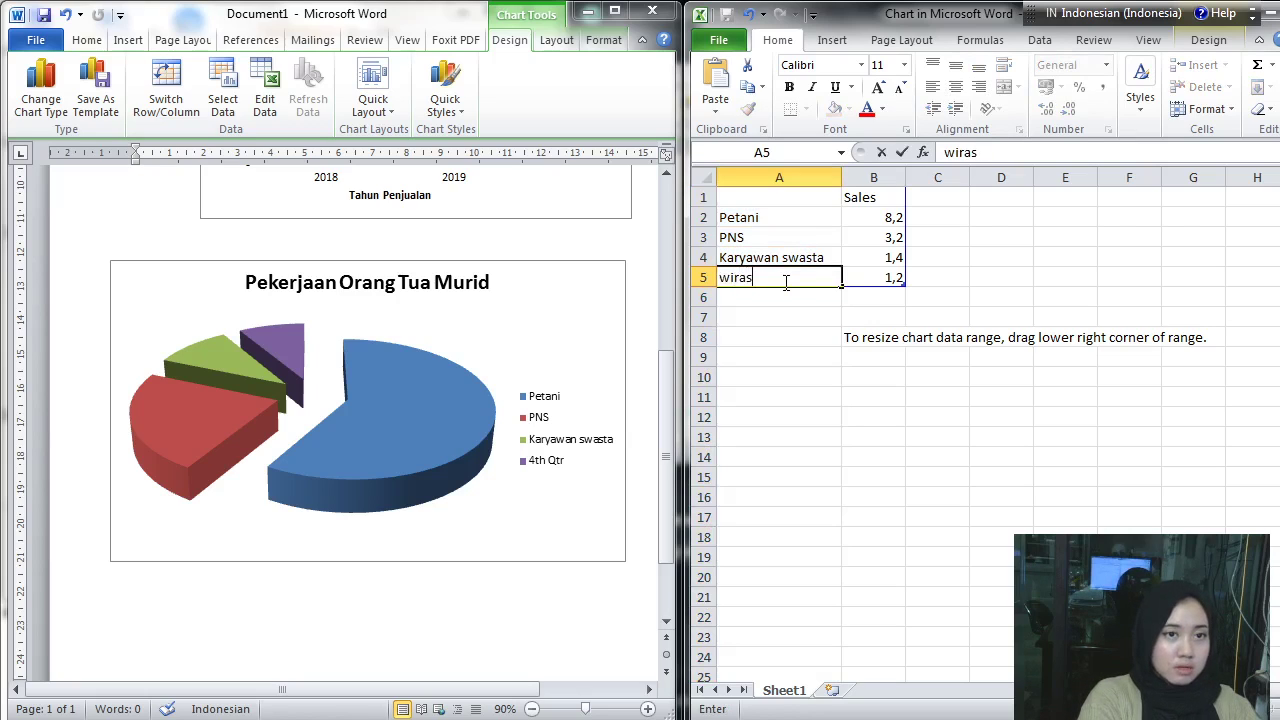
{"action": "type", "text": "wasta"}
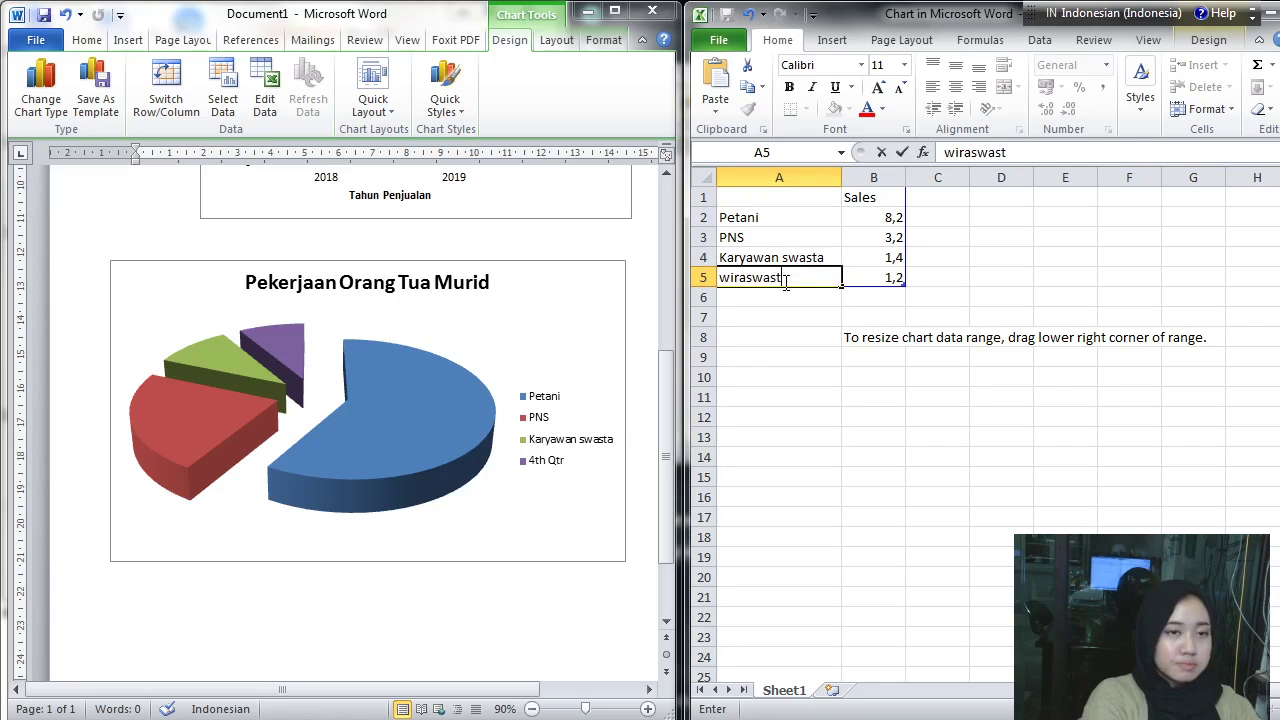
{"action": "left_click", "coordinate": [886, 220]}
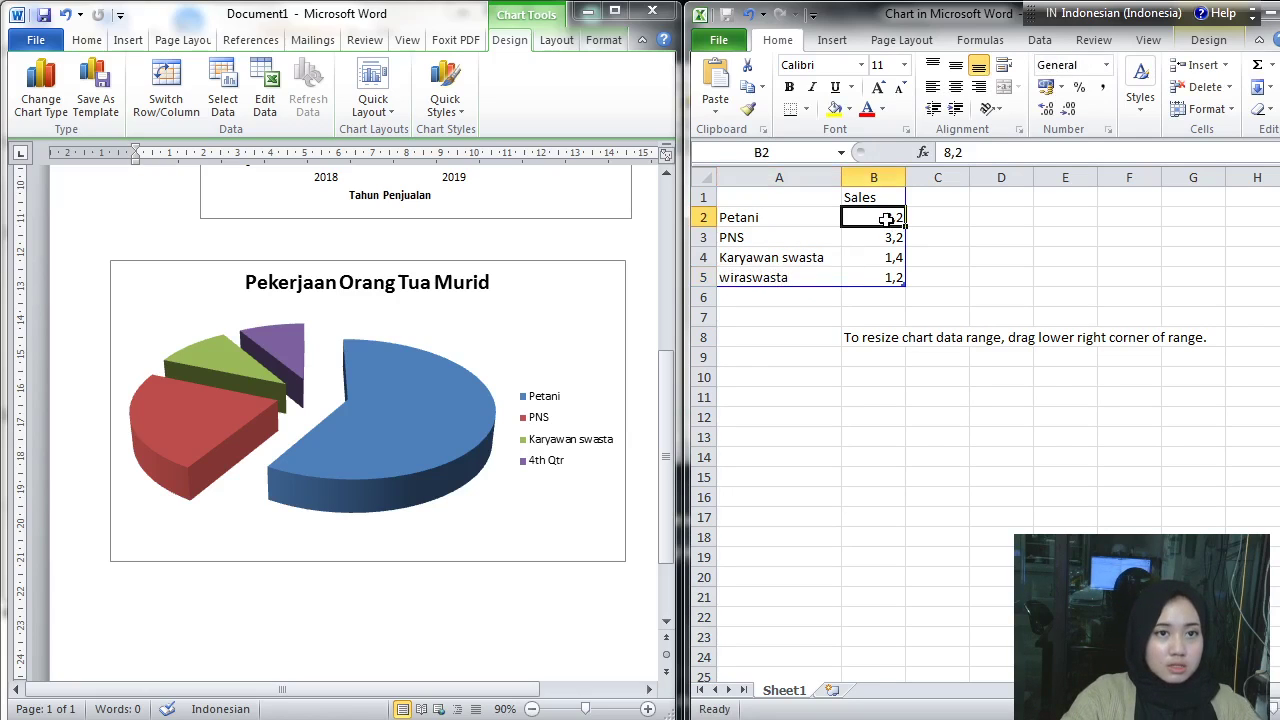